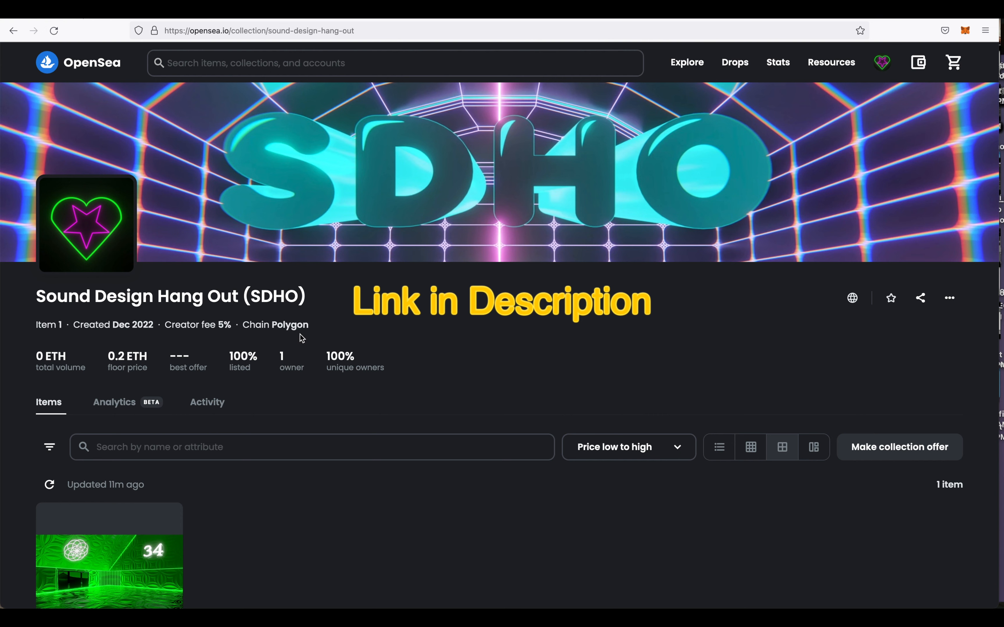
scroll(301, 334, "down", 5)
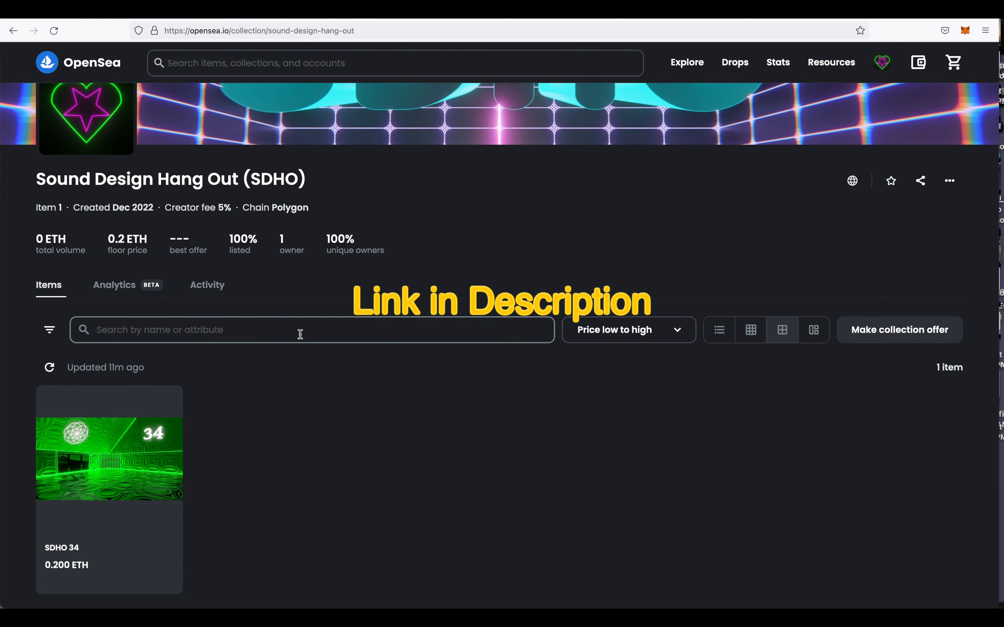
left_click(136, 436)
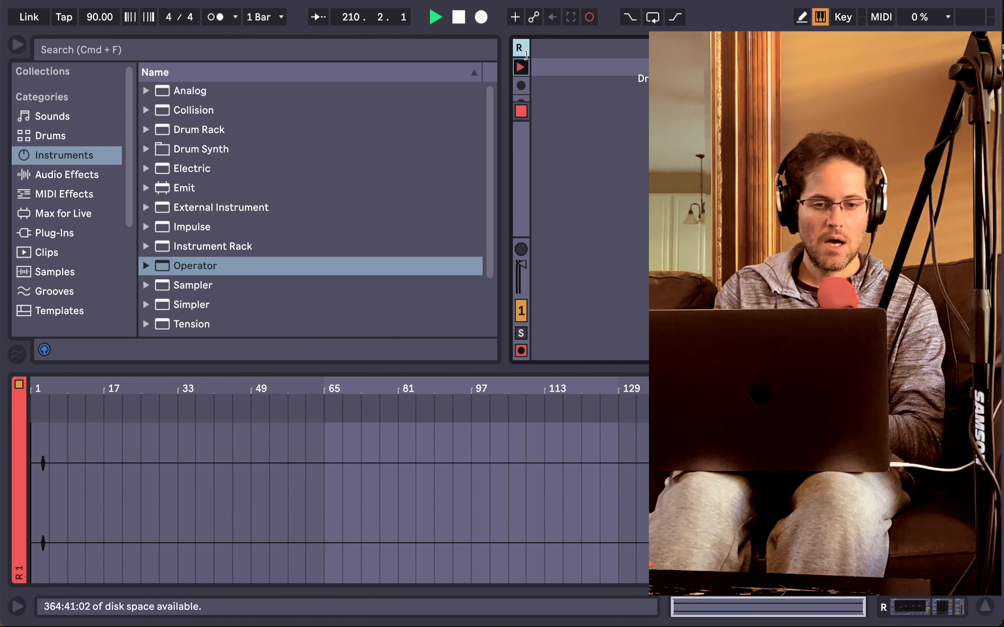
Step: Browse the installed plug-ins, including Guitar Rig 5, and the list of built-in instruments
left_click(68, 231)
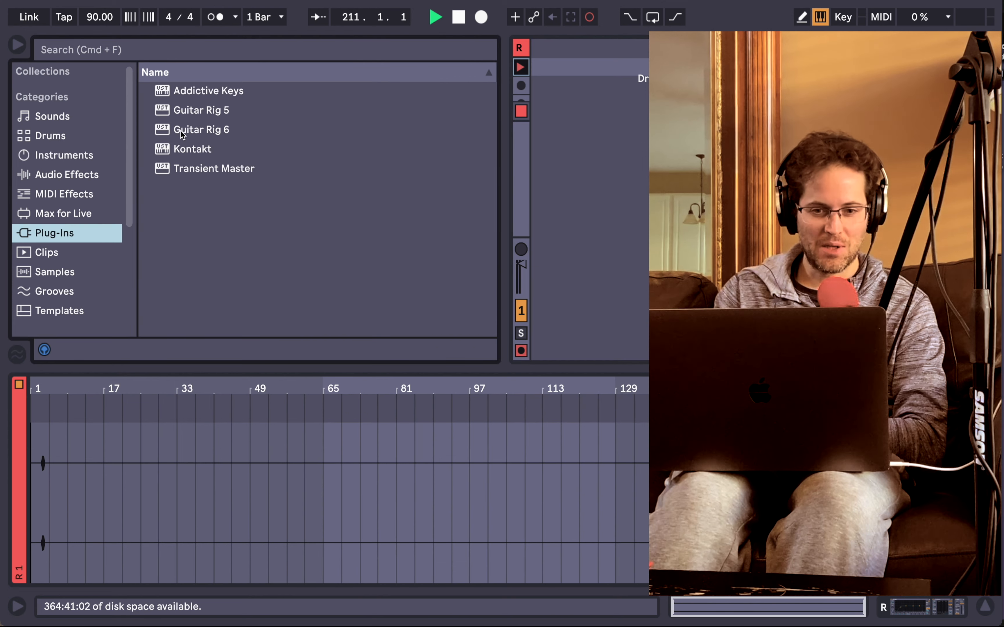
left_click(200, 118)
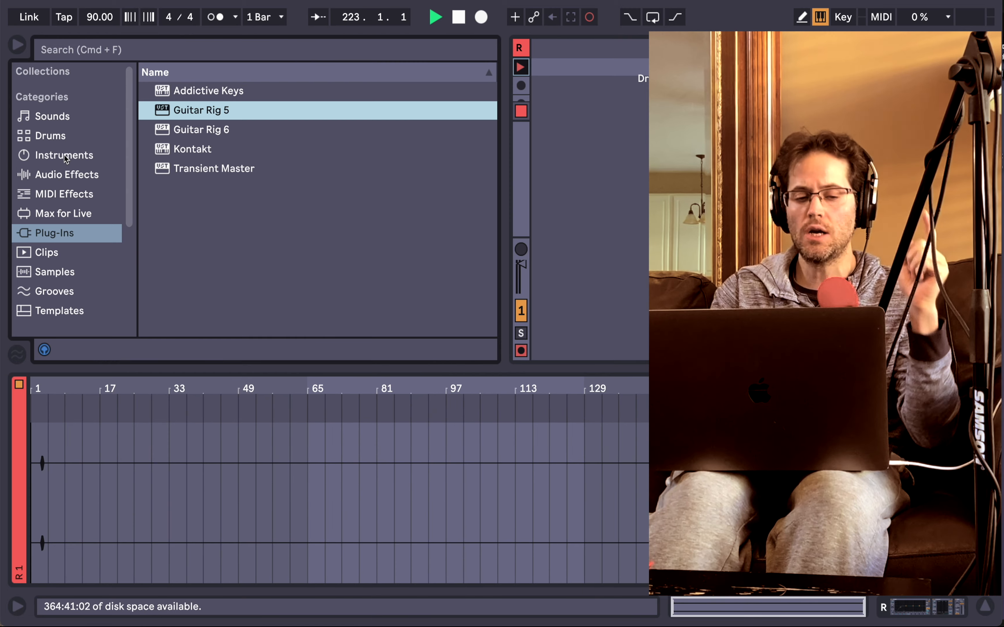
left_click(65, 156)
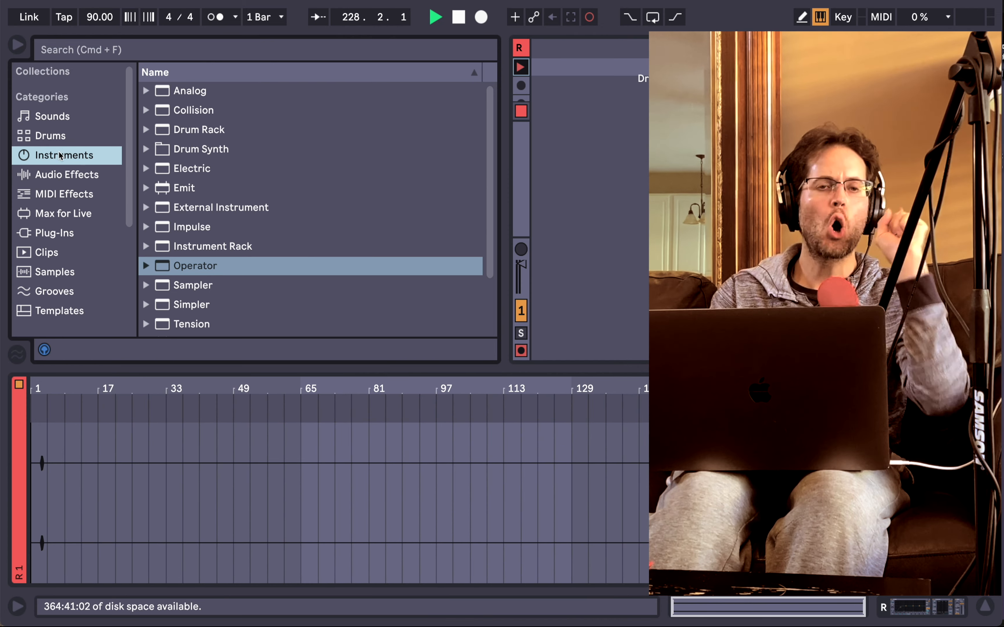
Step: Add the Amp audio effect to the set on a new audio track
left_click(66, 174)
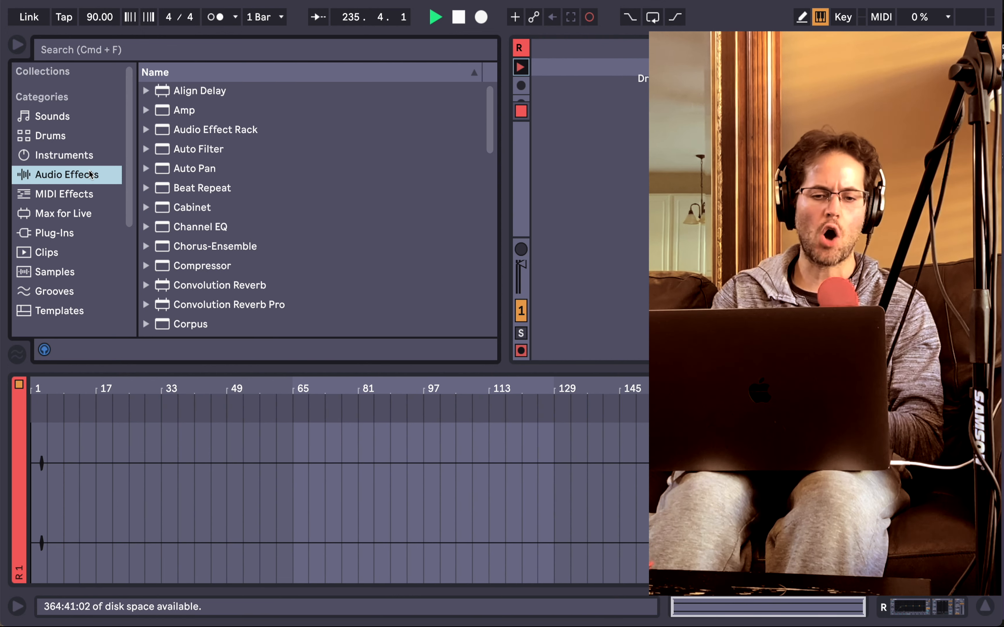
left_click(188, 113)
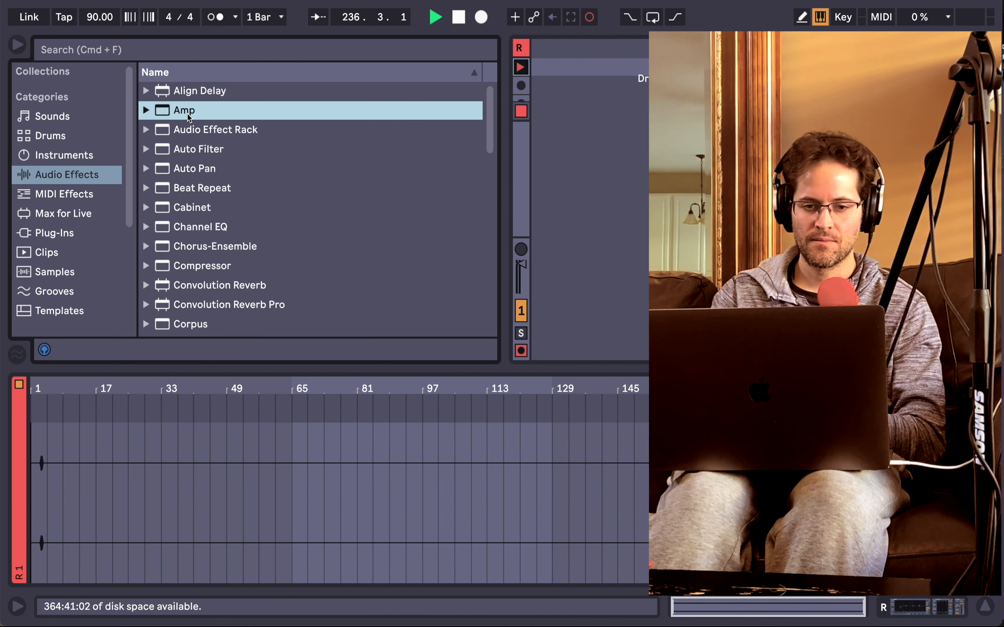
left_click_drag(187, 113, 590, 112)
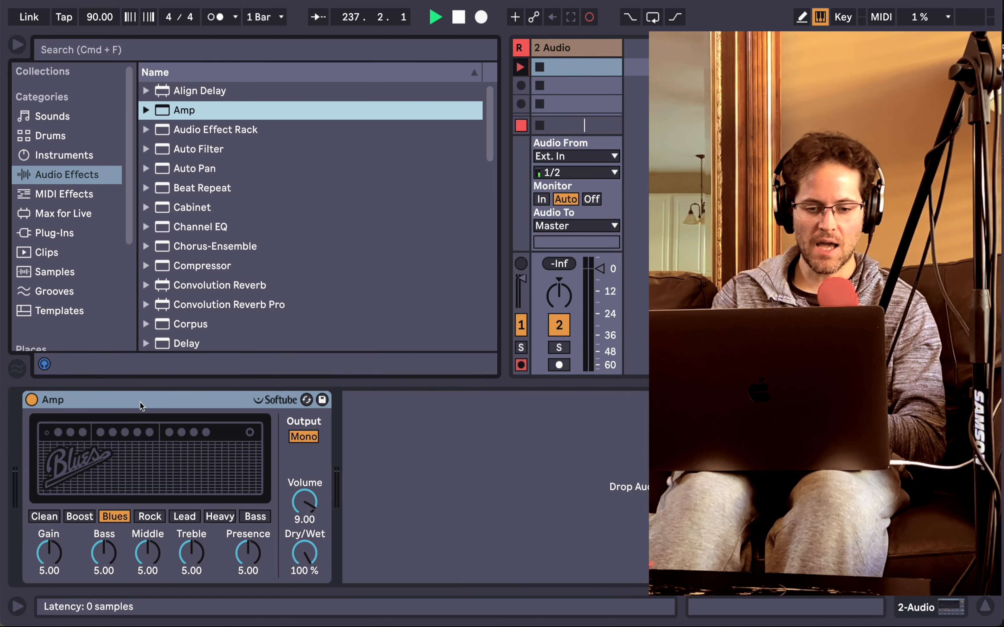
Step: Switch the Amp device through its models, including Boost, Rock, Lead, Heavy and Bass, and end on Blues
left_click(85, 520)
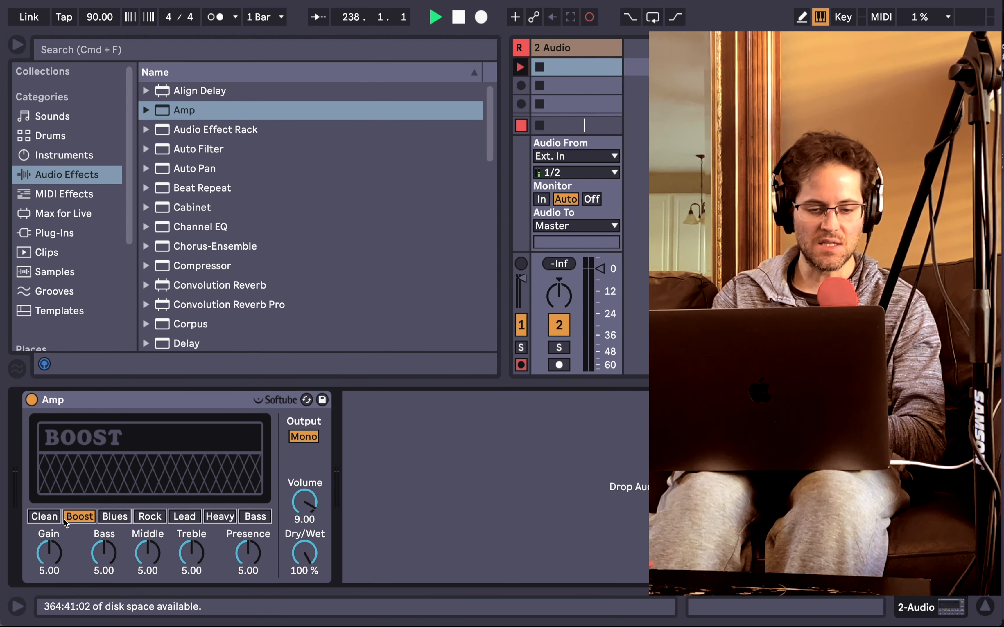
left_click(115, 518)
left_click(163, 518)
left_click(189, 518)
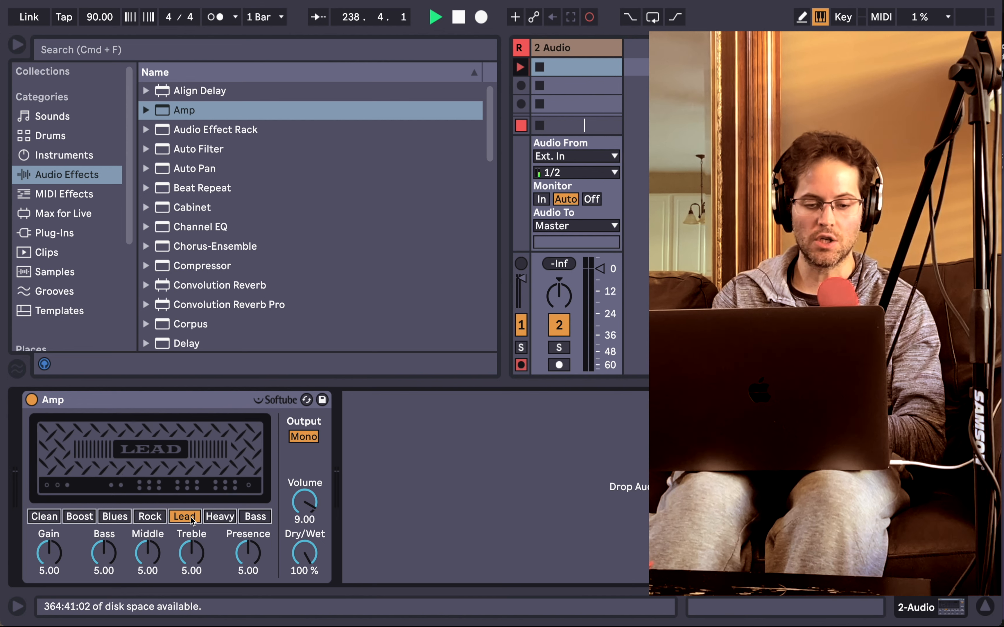
left_click(220, 519)
left_click(249, 519)
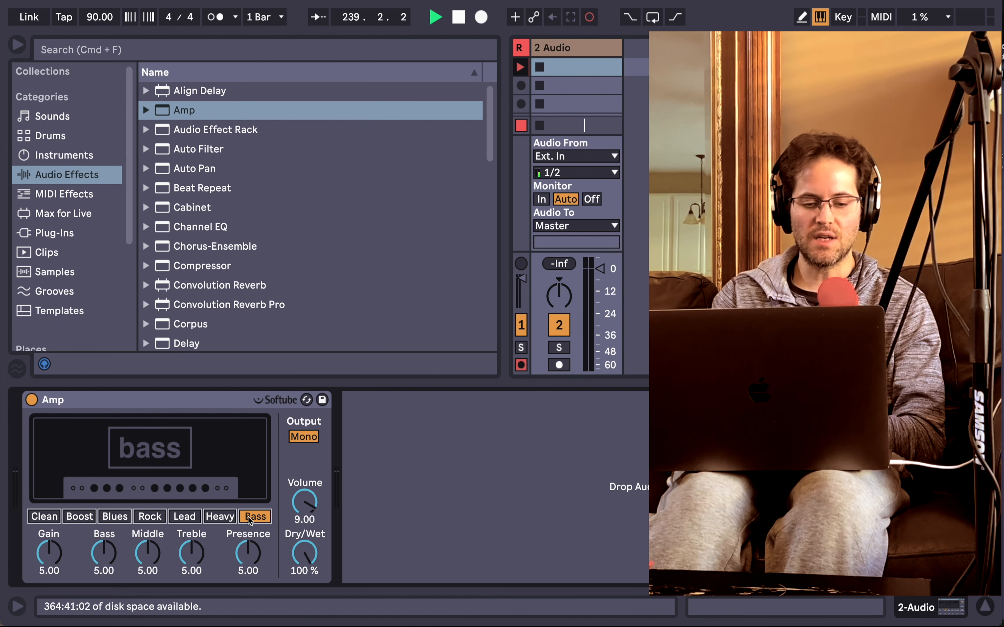
left_click(207, 519)
left_click(187, 519)
left_click(136, 519)
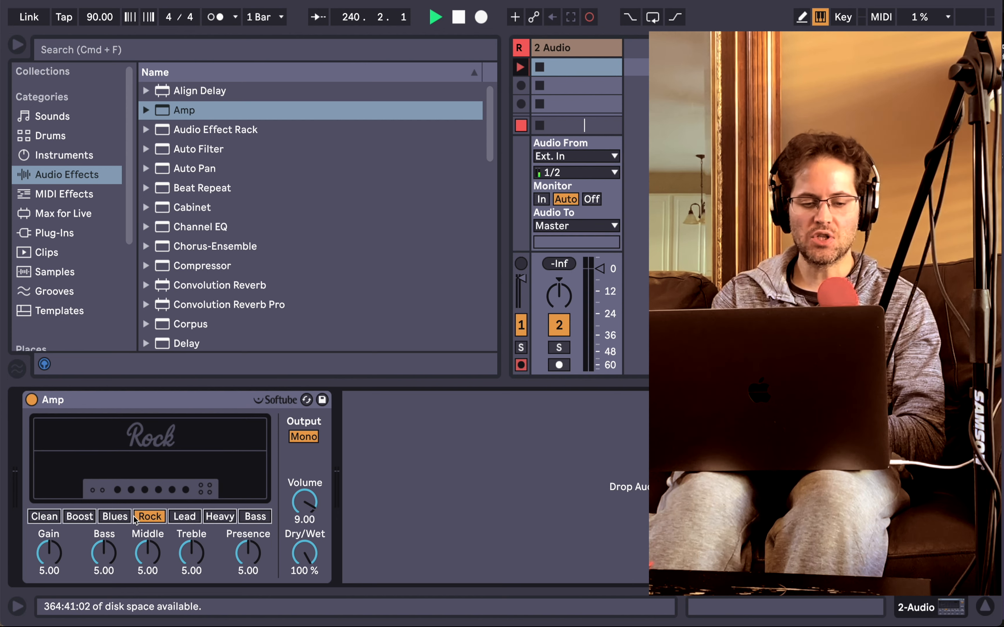
left_click(109, 518)
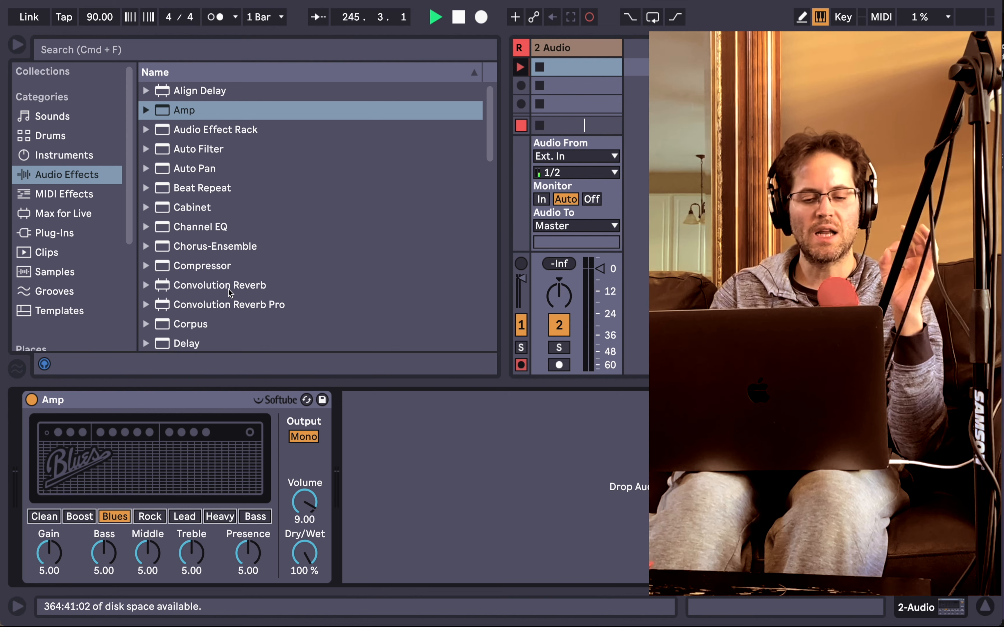
Step: Add the Cabinet audio effect after the Amp in the audio track's device chain
left_click(152, 407)
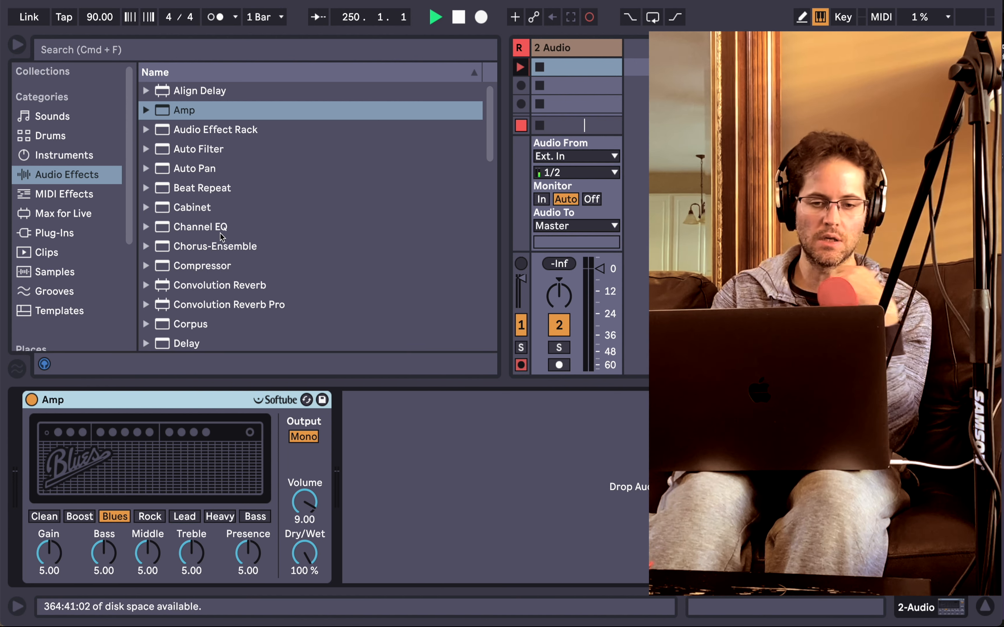
scroll(213, 240, "down", 1)
scroll(212, 240, "up", 1)
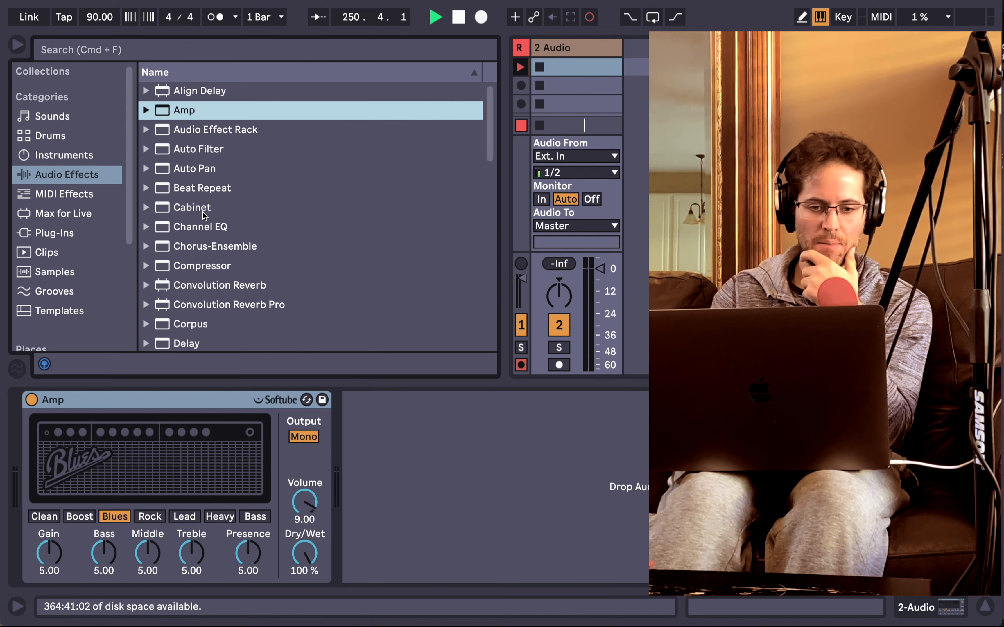
left_click_drag(203, 210, 407, 442)
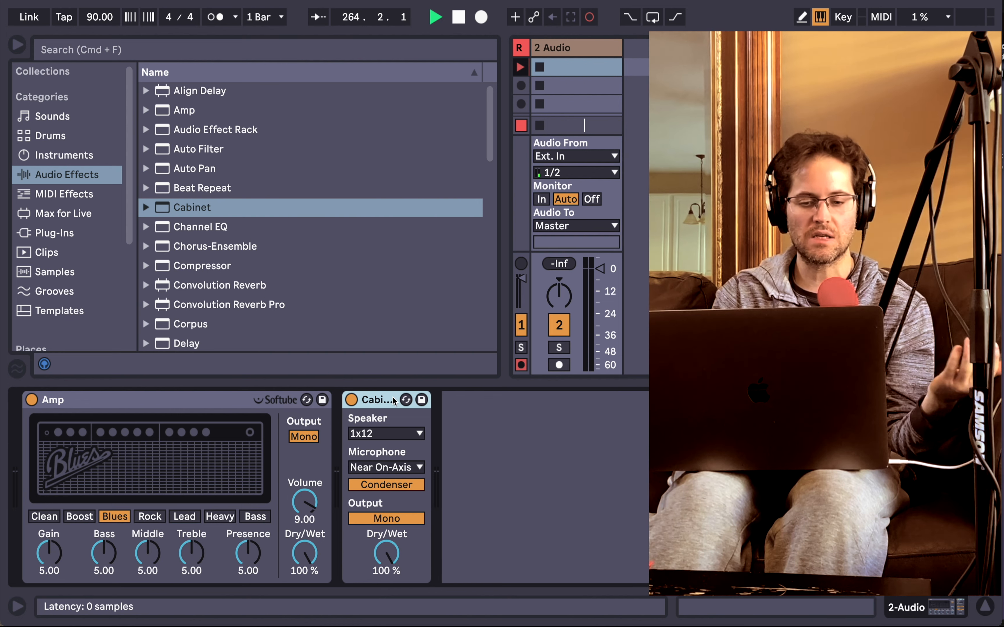
Step: Set the Cabinet's speaker to 4x12 and toggle its microphone type to Dynamic and back to Condenser
left_click(374, 435)
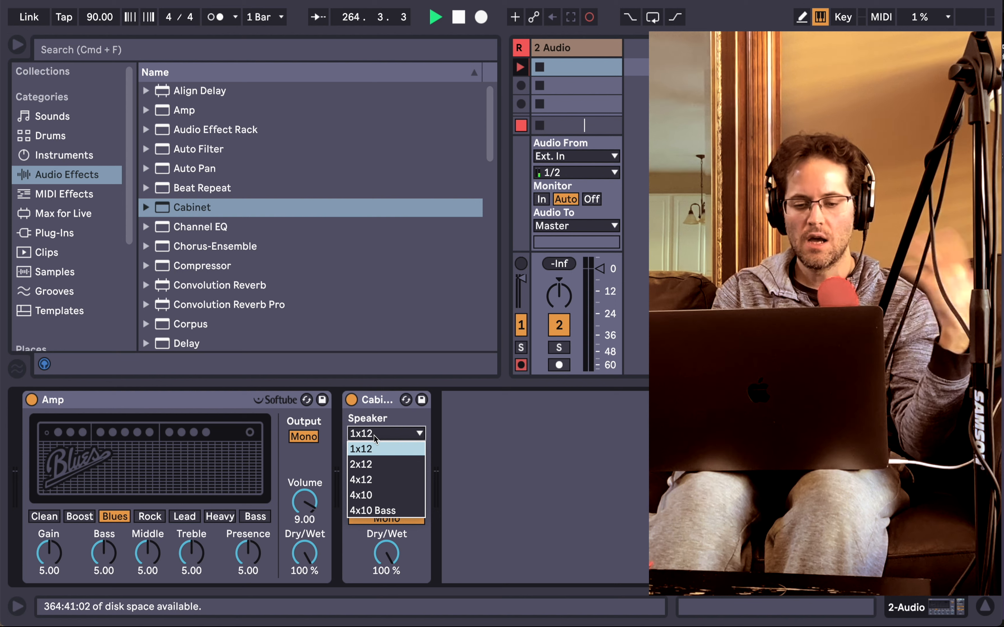
left_click(369, 480)
left_click(383, 490)
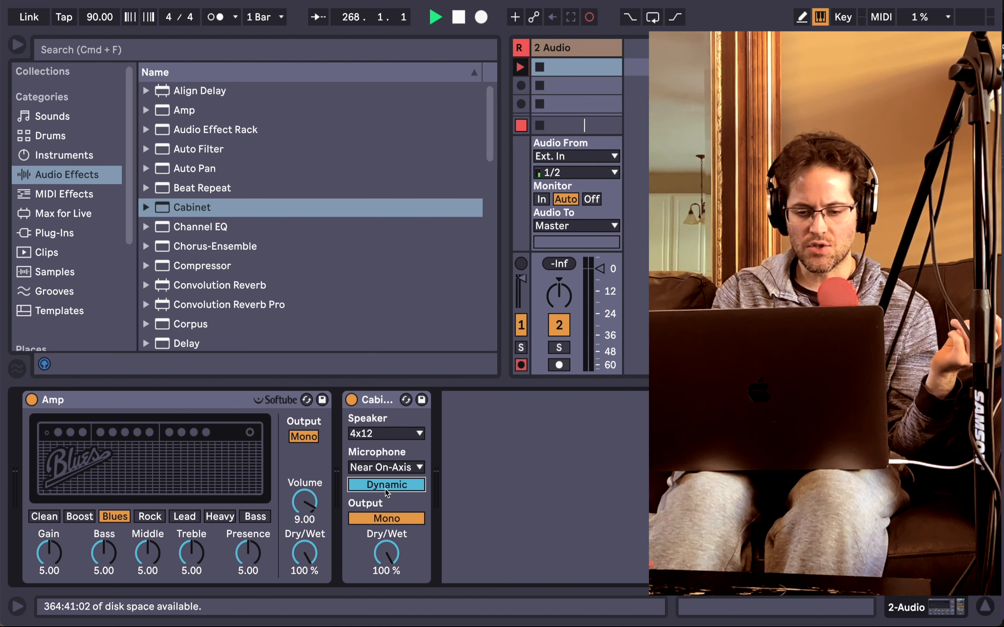
left_click(385, 485)
left_click(381, 400)
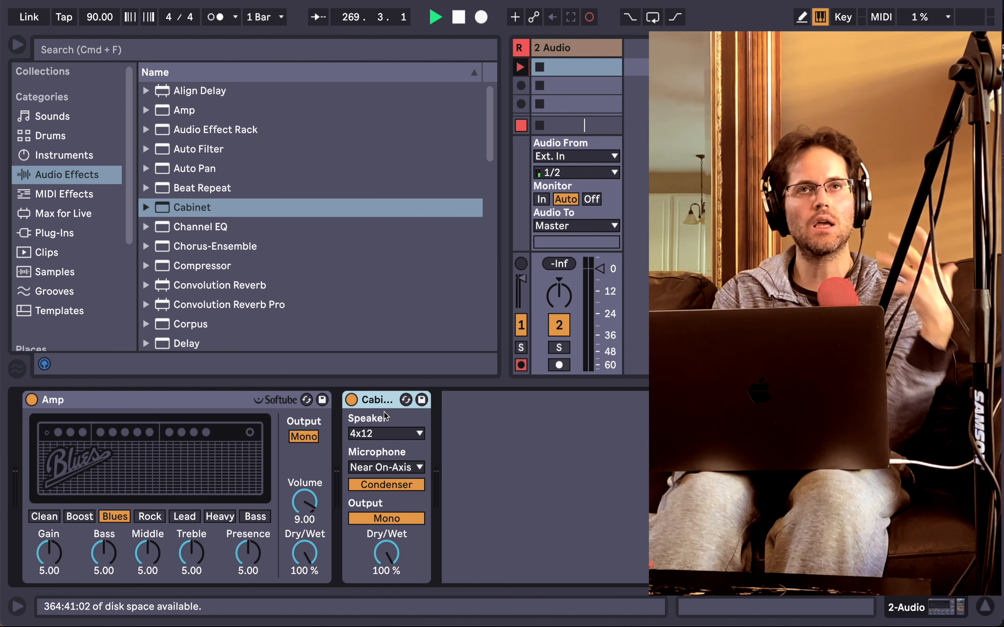
left_click(220, 394)
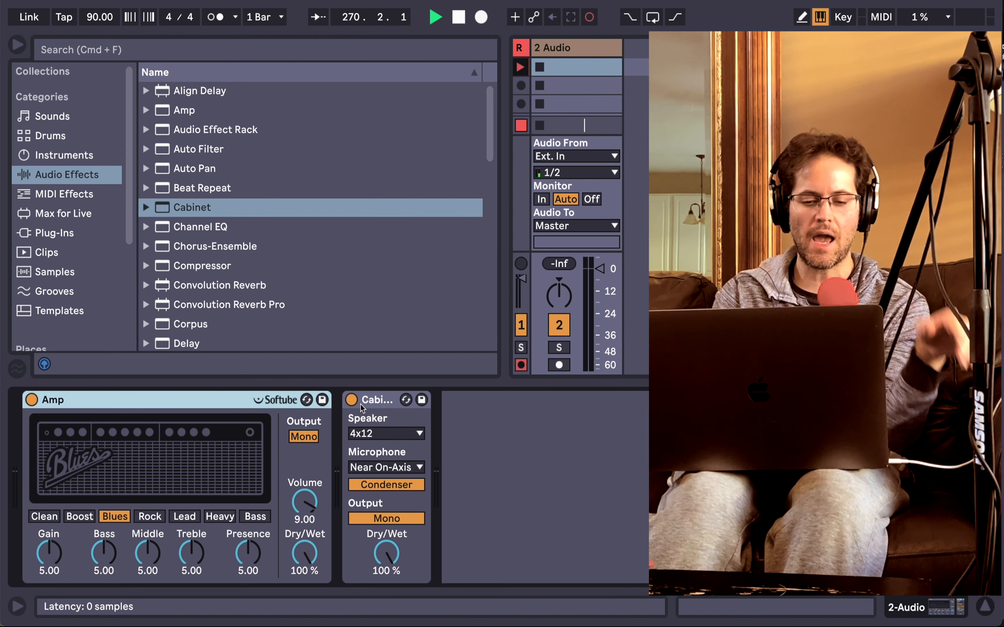
left_click(385, 401)
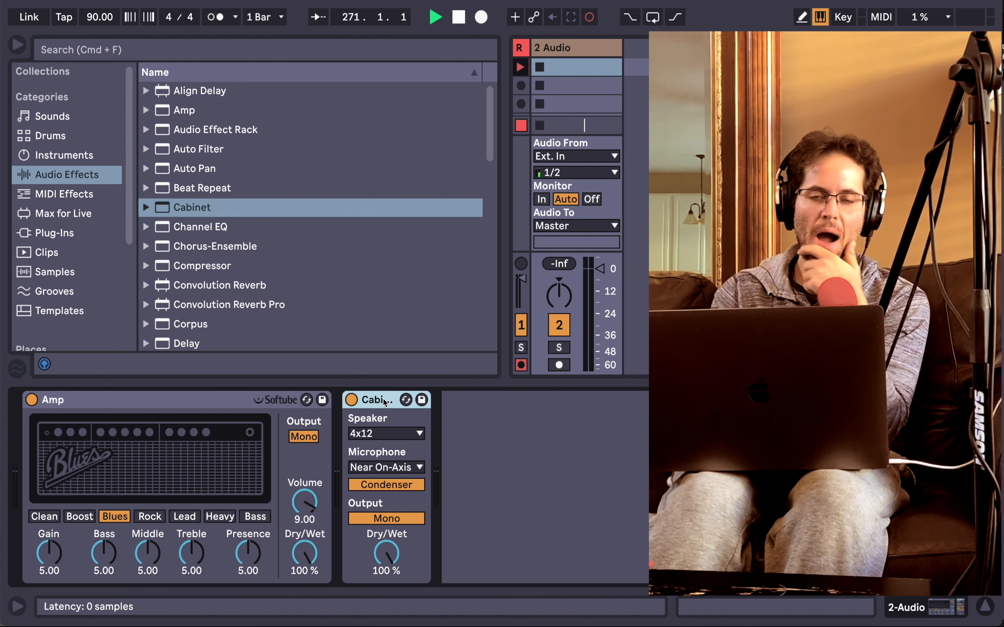
left_click(191, 398)
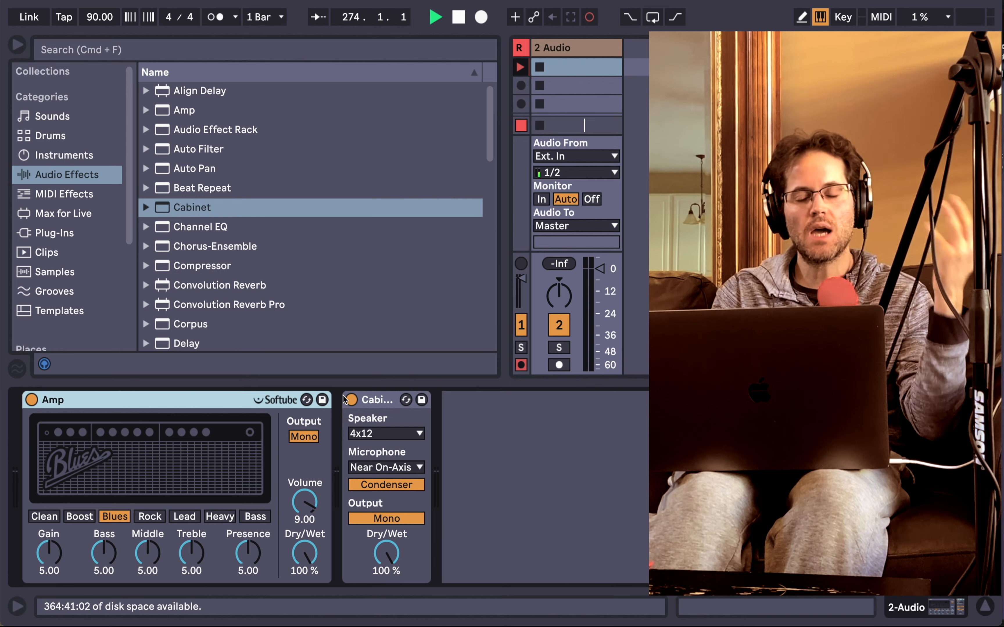
left_click(373, 401)
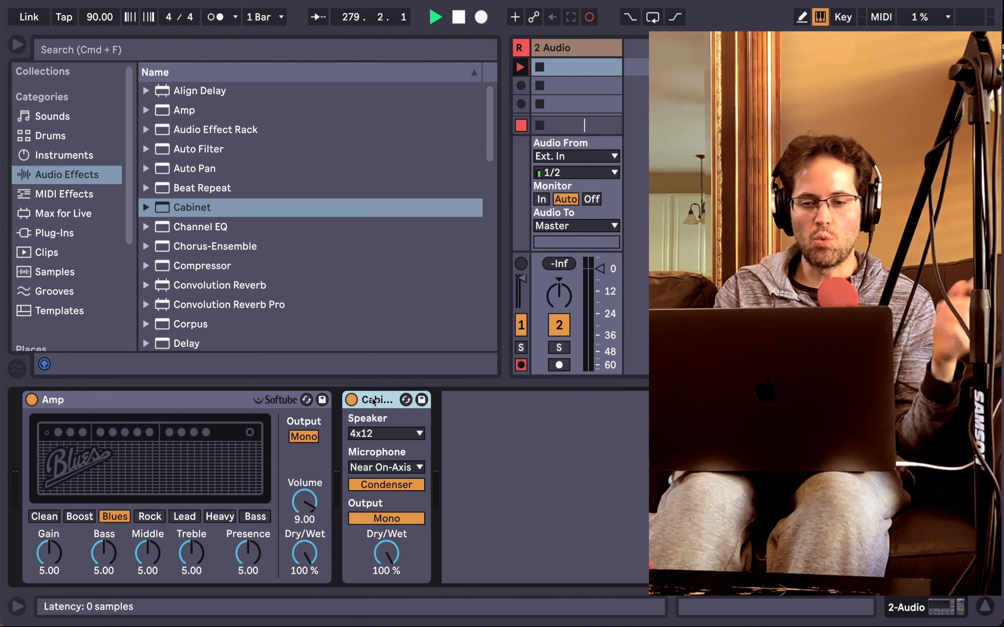
Step: Delete the Amp and Cabinet devices from the audio track's effect chain
left_click(232, 405)
key("Delete")
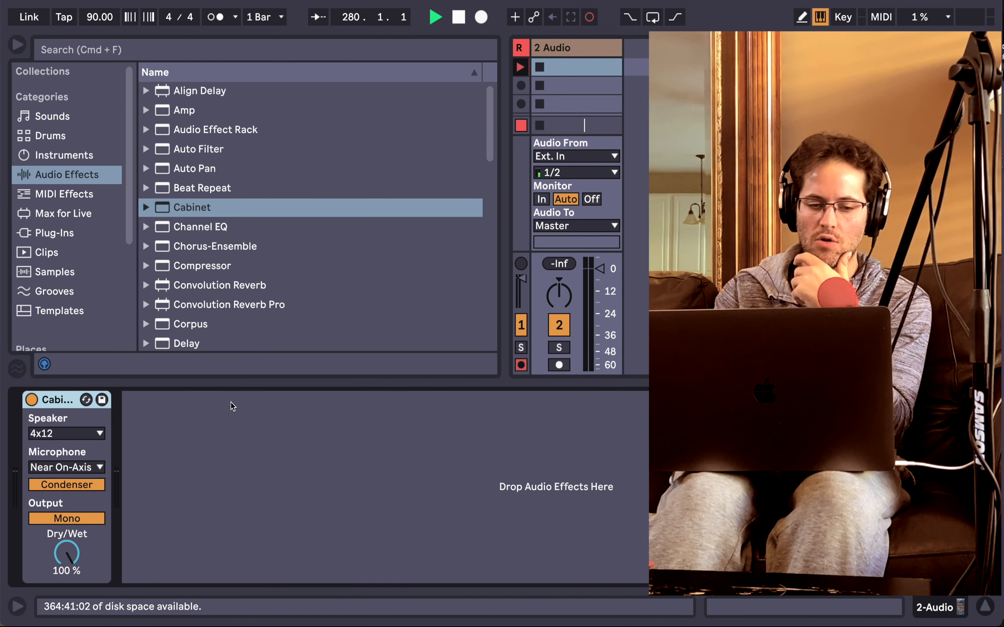
key("Delete")
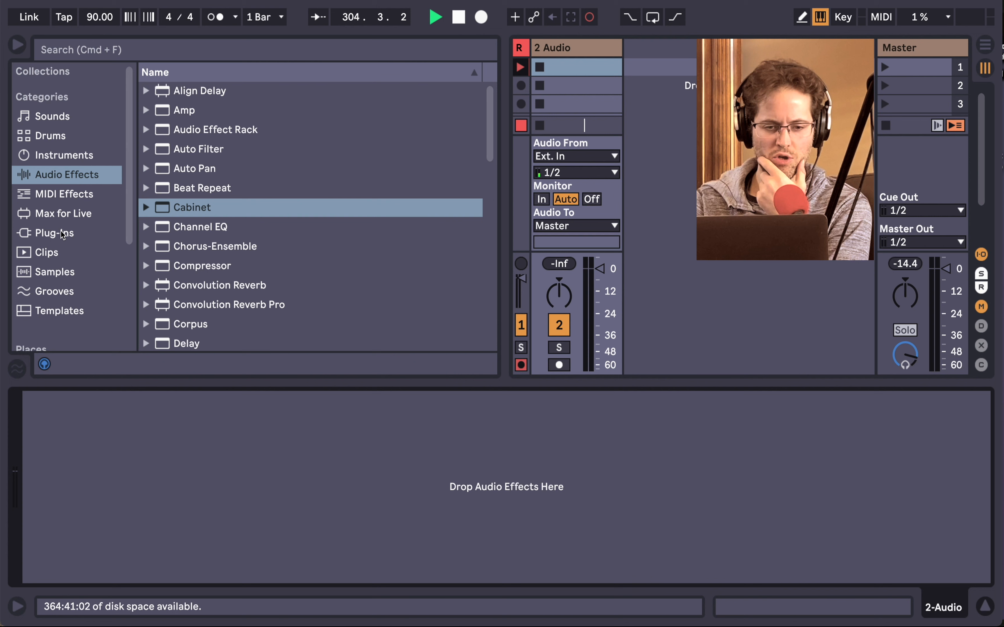
Step: Load the Addictive Keys plug-in onto a new MIDI track beside the audio track
left_click(61, 233)
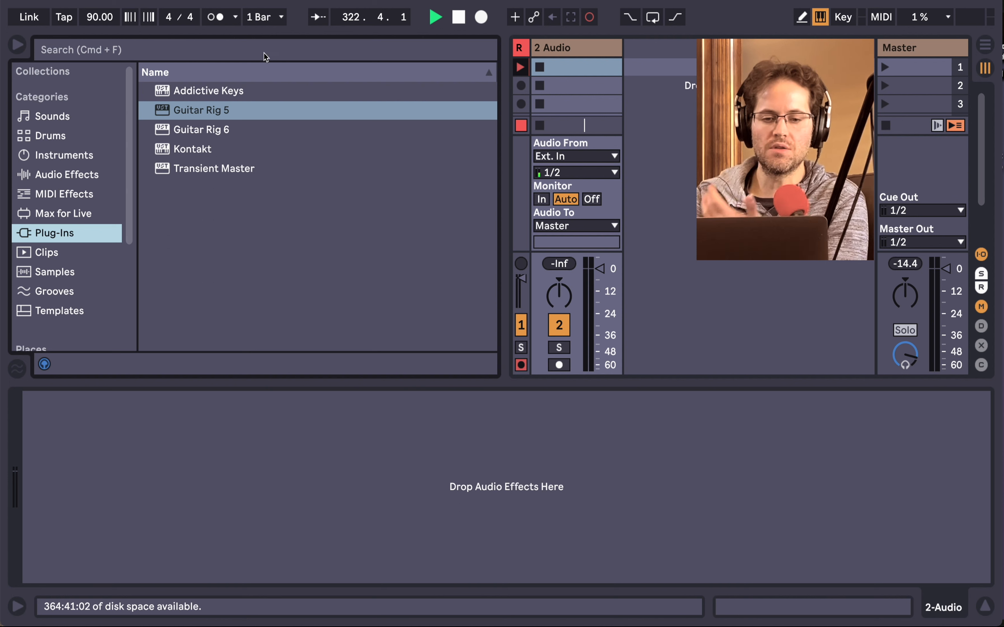
left_click(218, 96)
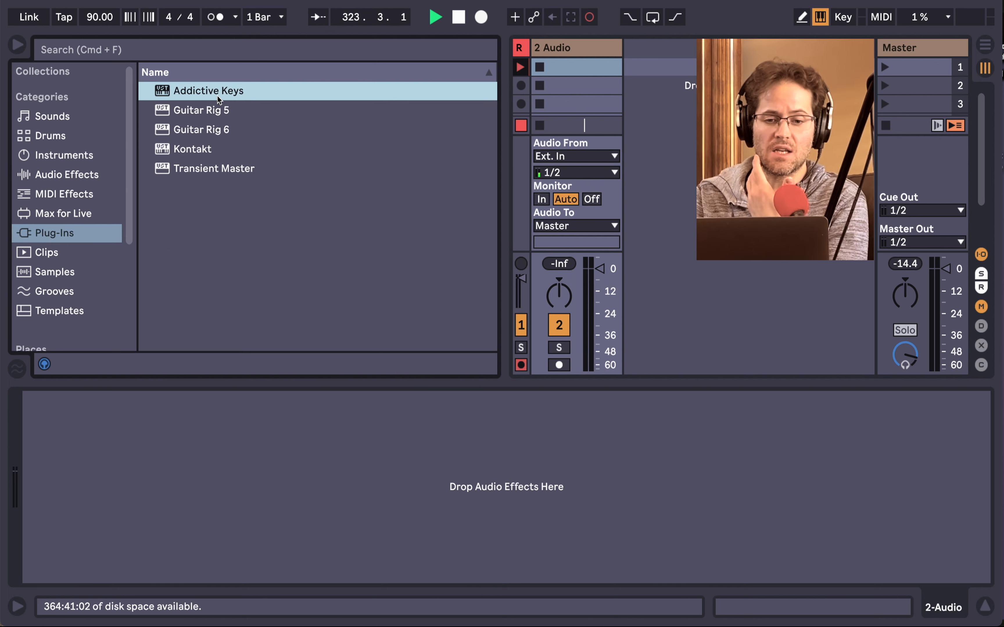
left_click_drag(217, 96, 588, 86)
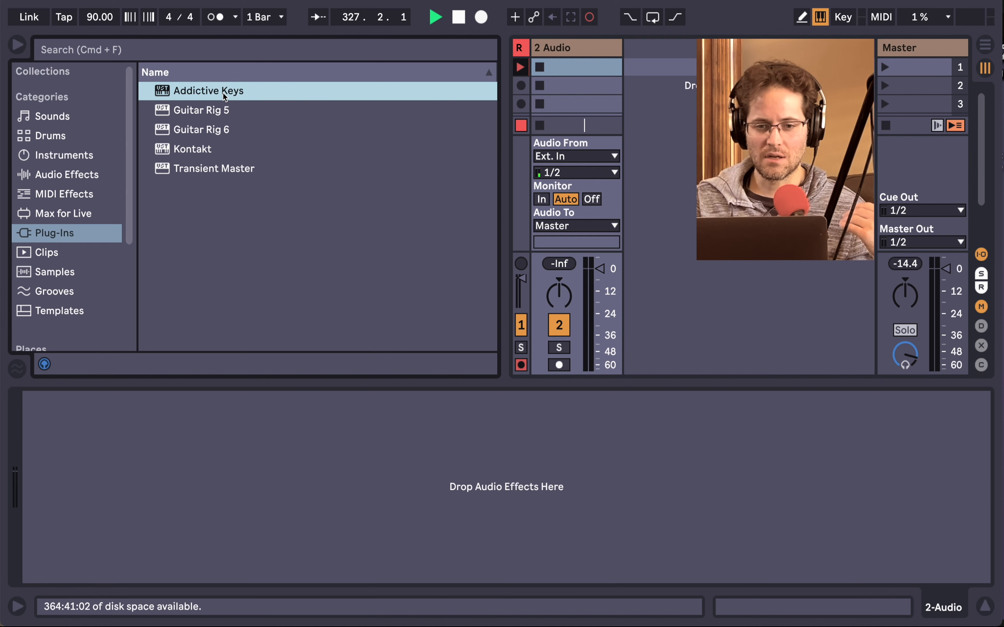
left_click_drag(224, 96, 684, 70)
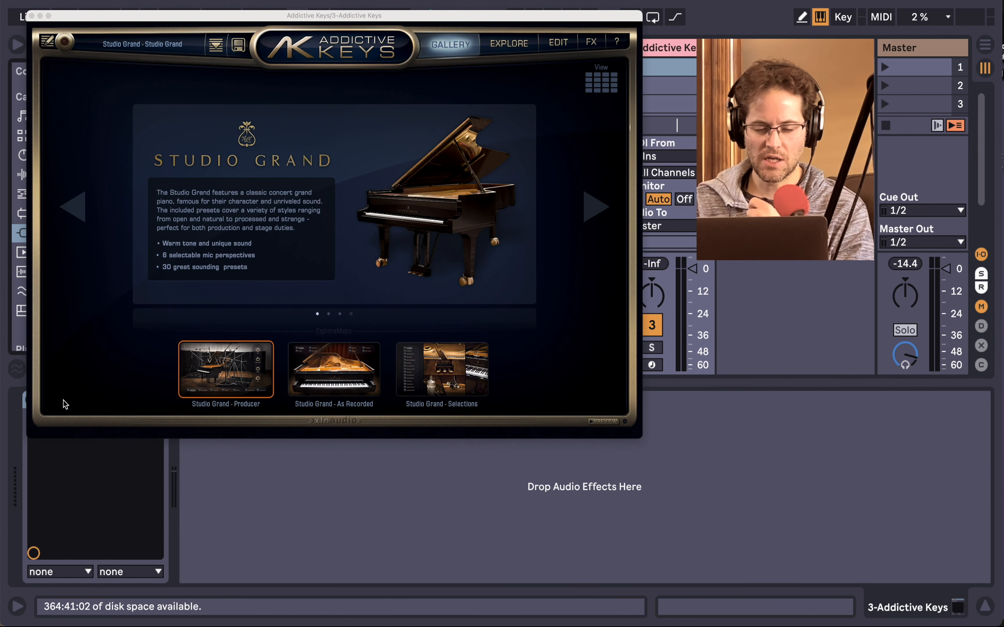
Step: Show the Mark One in the Addictive Keys gallery and arm the plug-in's track for recording
left_click(63, 400)
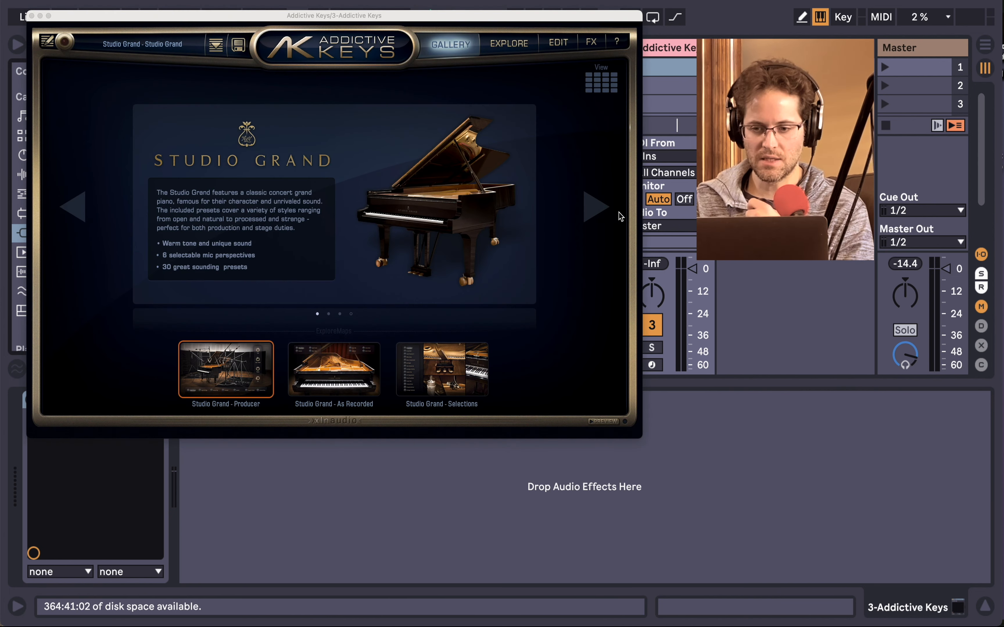
left_click(605, 212)
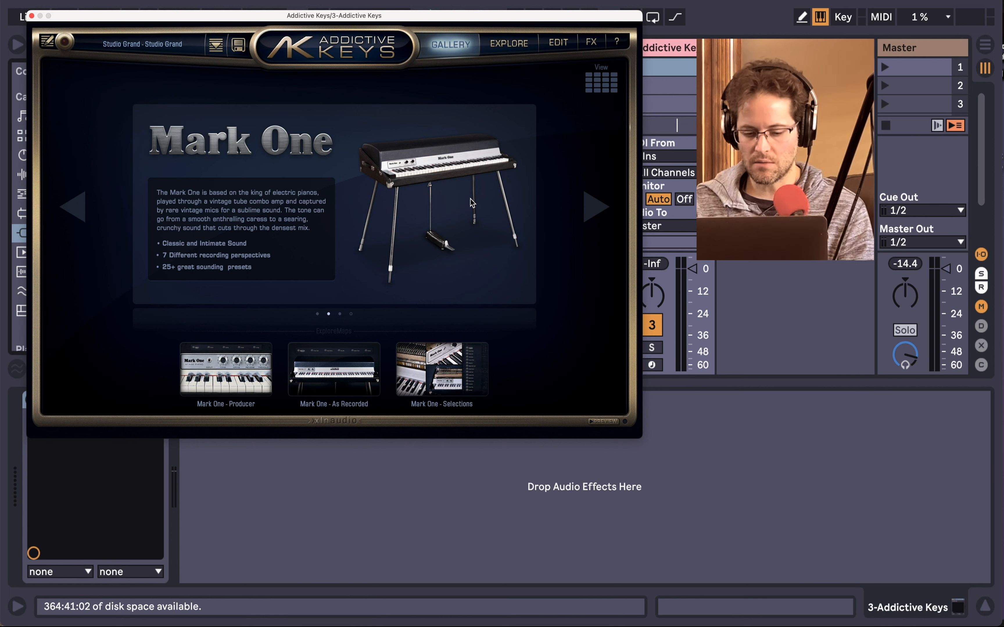
left_click(659, 366)
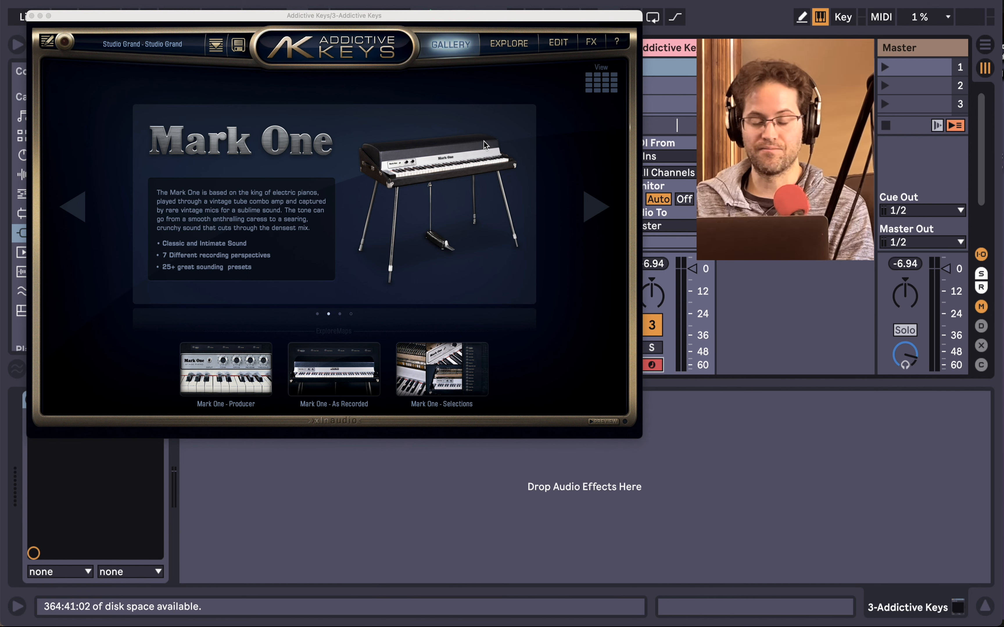
Step: Browse back and forth between the Electric Grand and Mark One in the gallery, ending on Electric Grand
left_click(593, 210)
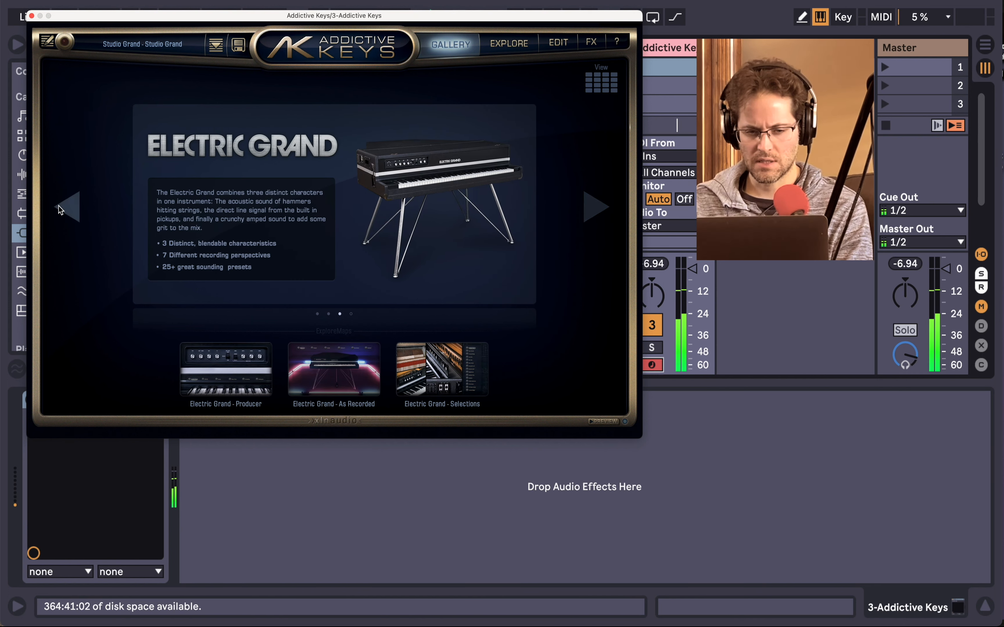
left_click(68, 210)
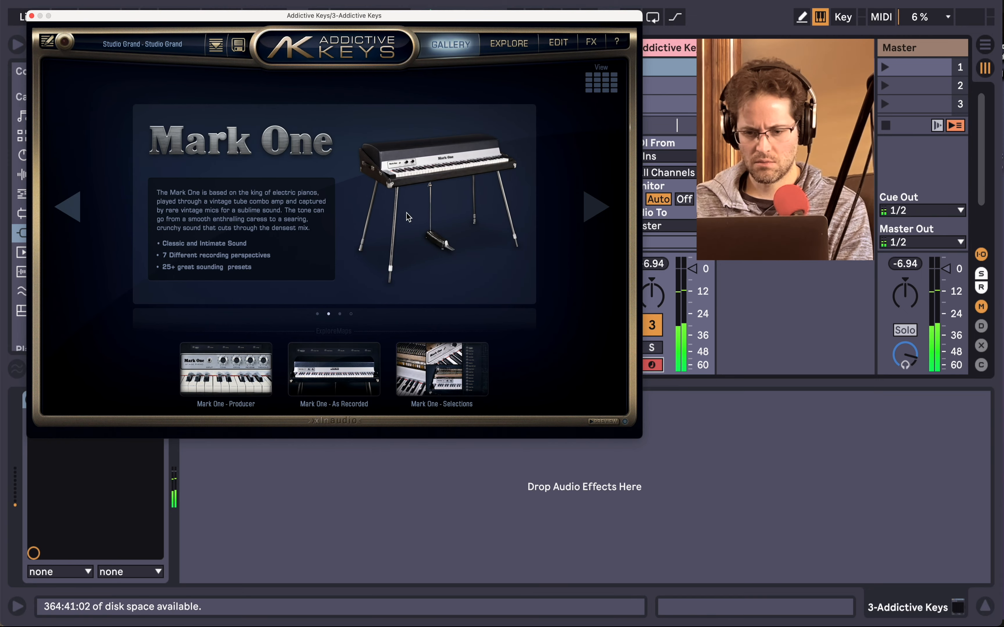
left_click(589, 212)
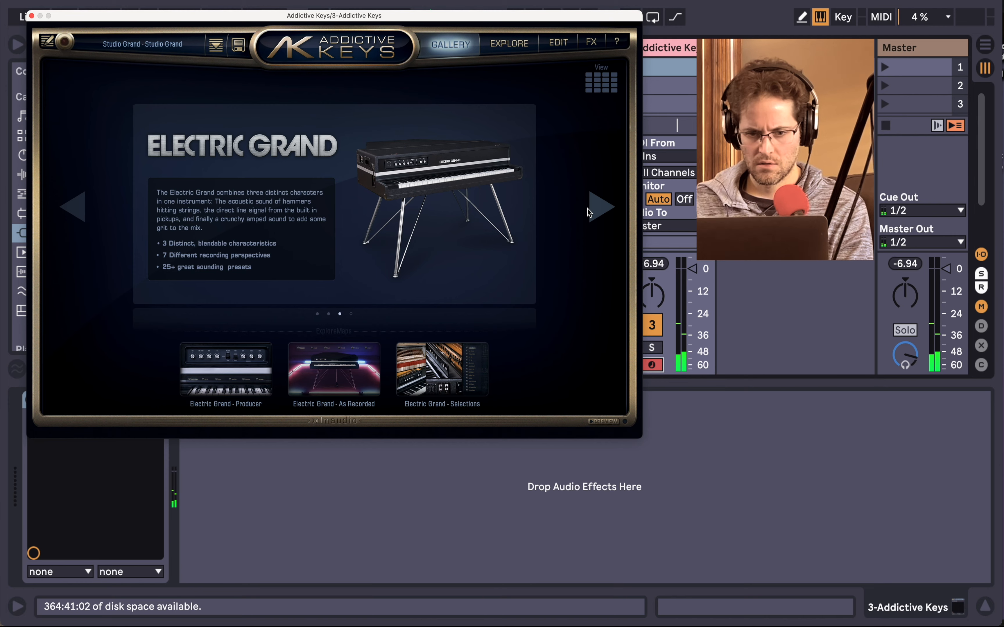
Step: Show the Modern Upright in the Addictive Keys gallery, hiding and reopening the plug-in window
left_click(589, 212)
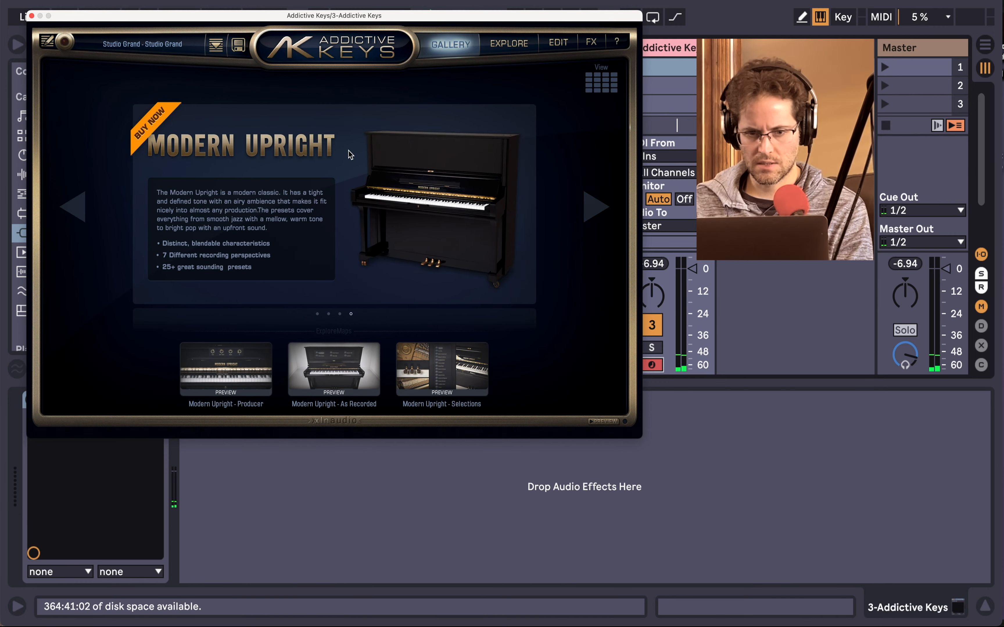
key("alt+super+p")
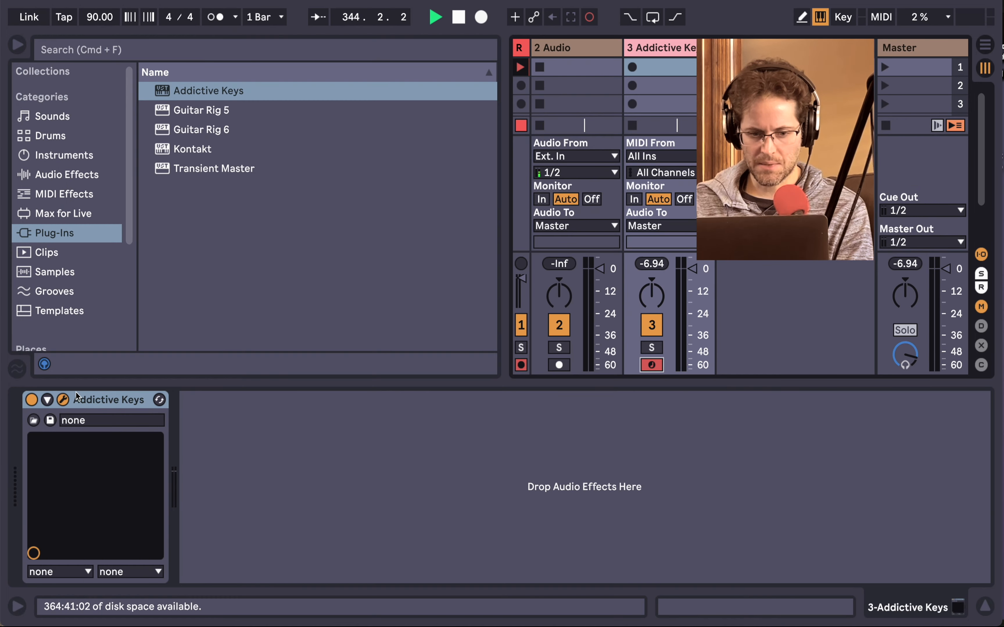
key("alt+super+p")
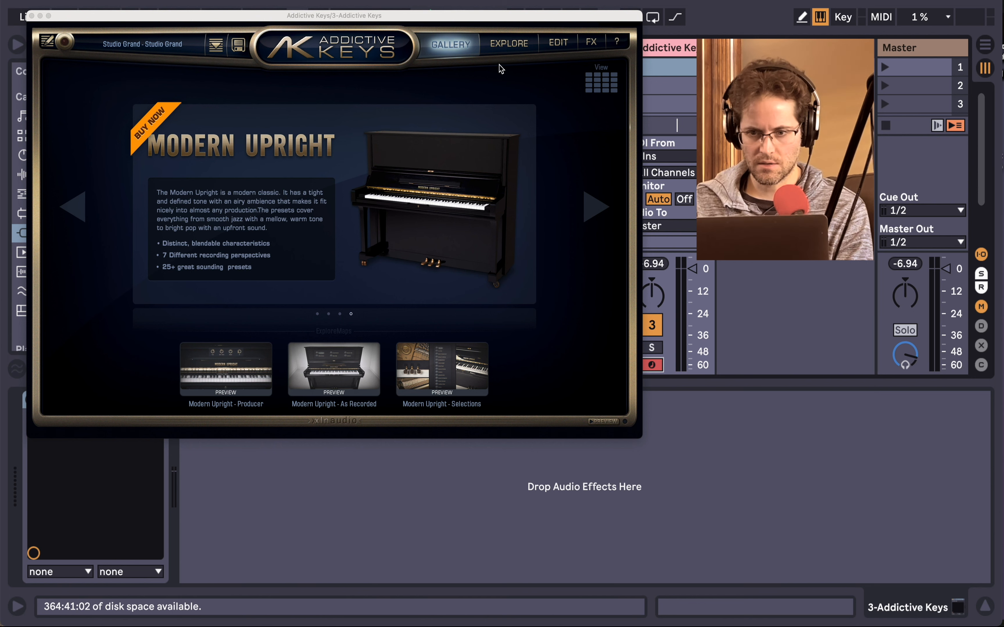
Step: Load the Studio Grand's Aged Strings preset from the Explore page and raise its Timbre
left_click(519, 49)
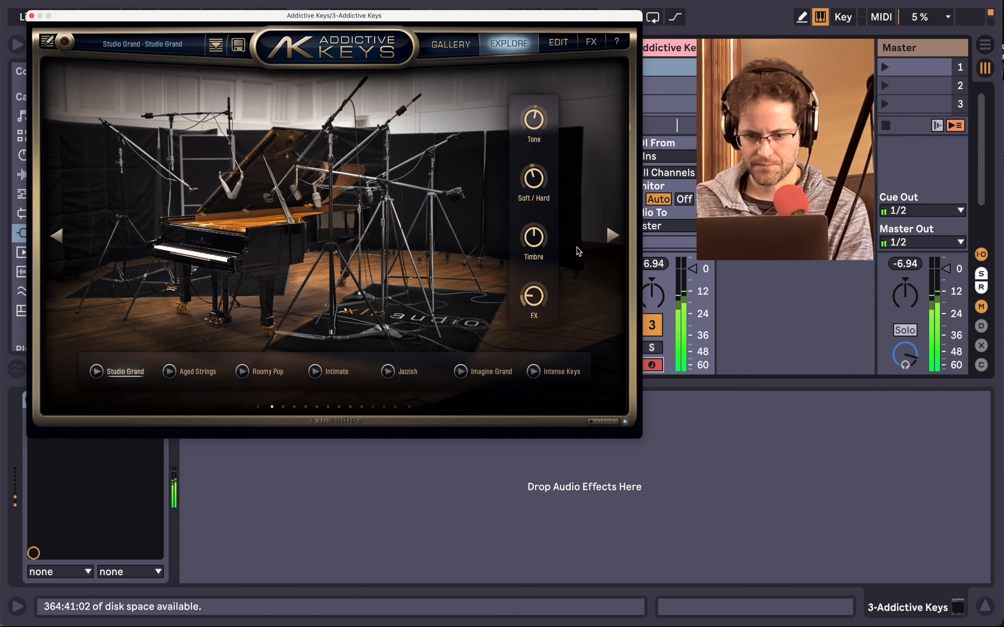
left_click(175, 372)
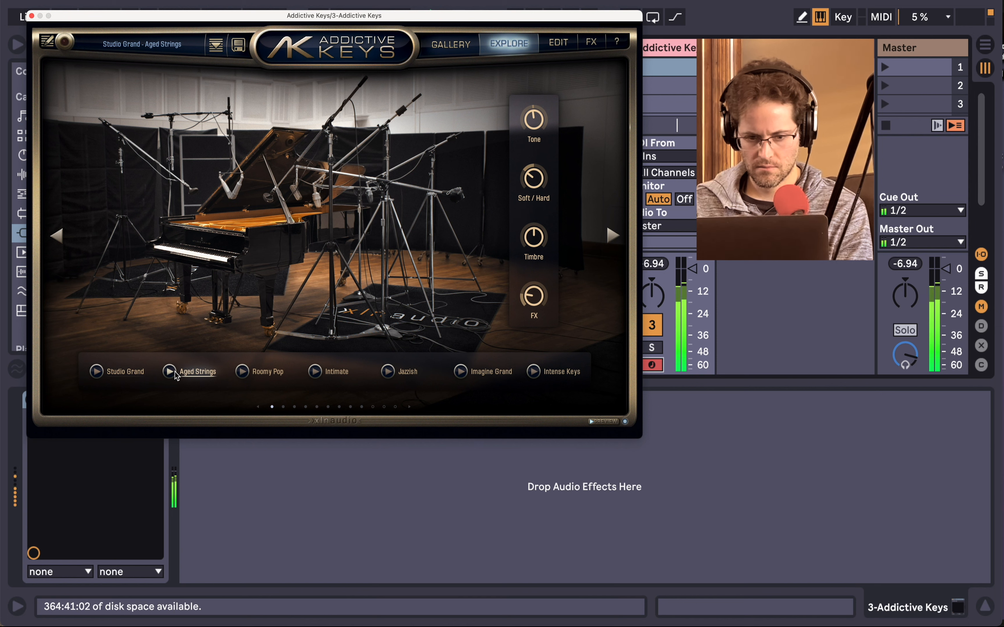
key("super+Tab")
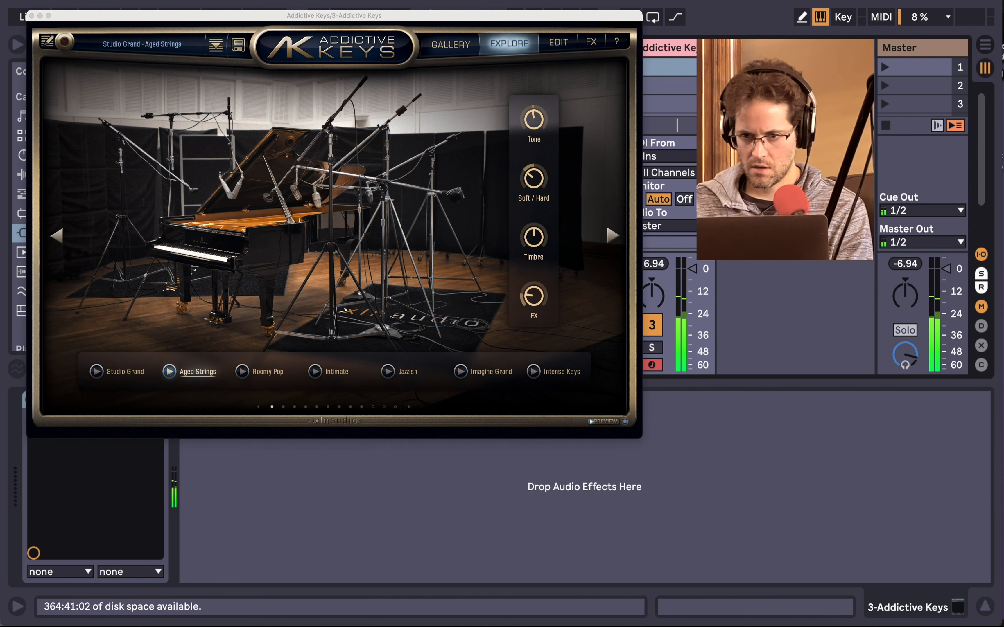
left_click(32, 15)
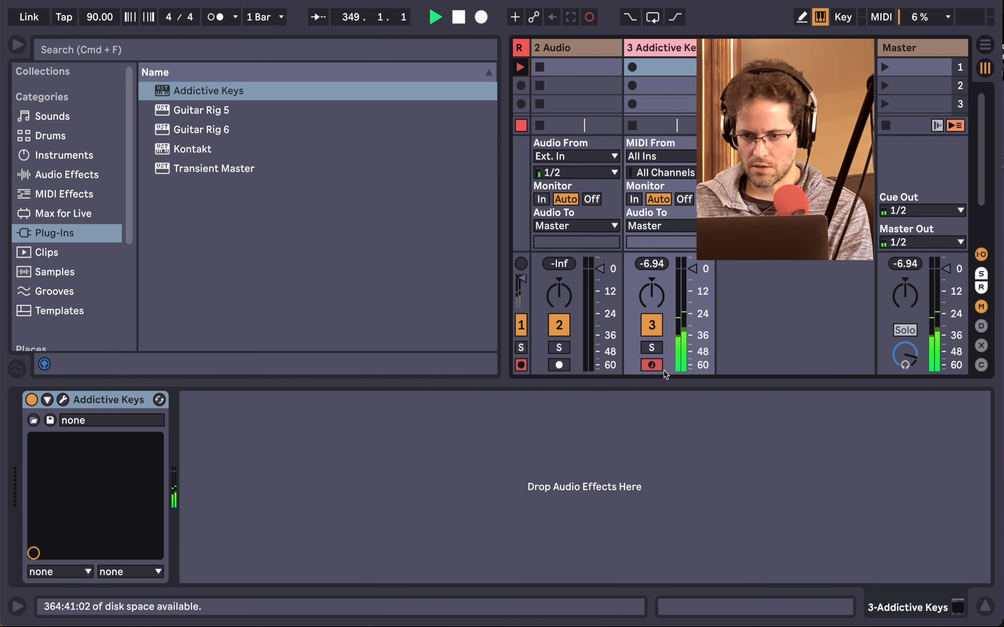
left_click(66, 401)
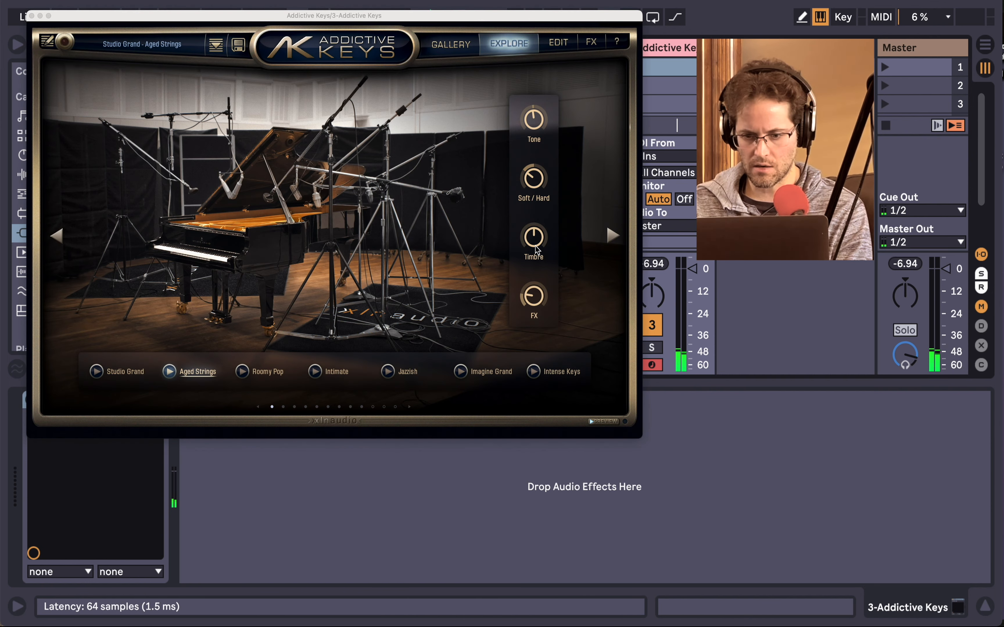
left_click_drag(542, 249, 538, 153)
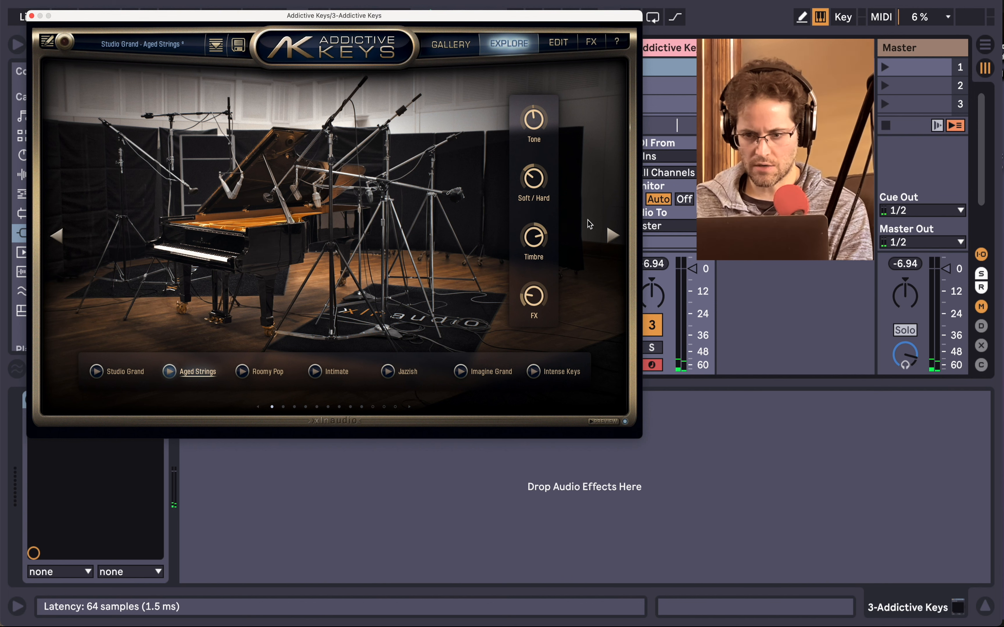
Step: Audition the Close Mix, Retro Grand and Wide Ribbon presets on the Studio Grand's next Explore page
left_click(614, 235)
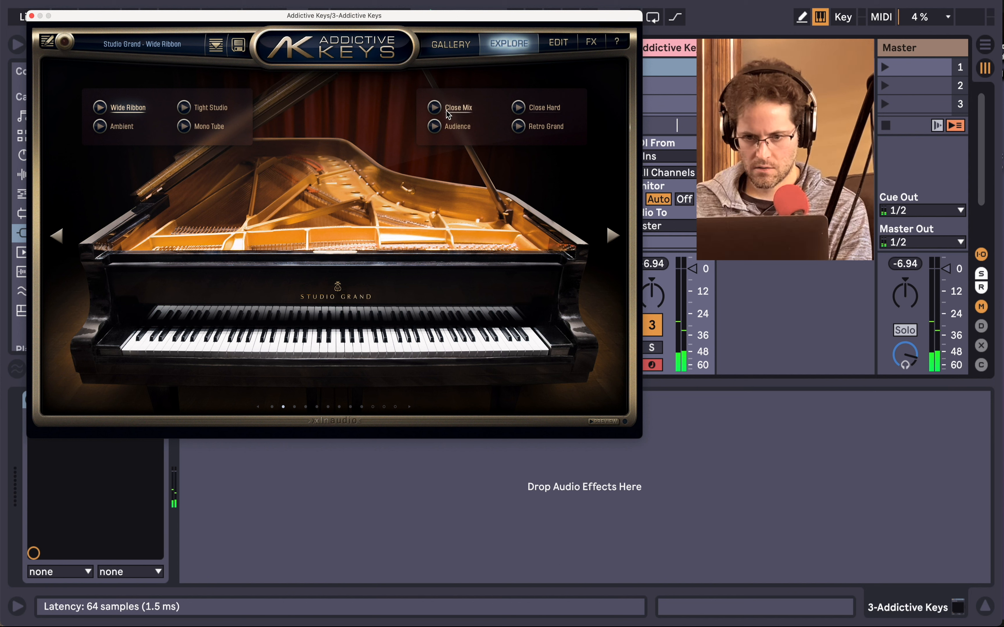
left_click(453, 110)
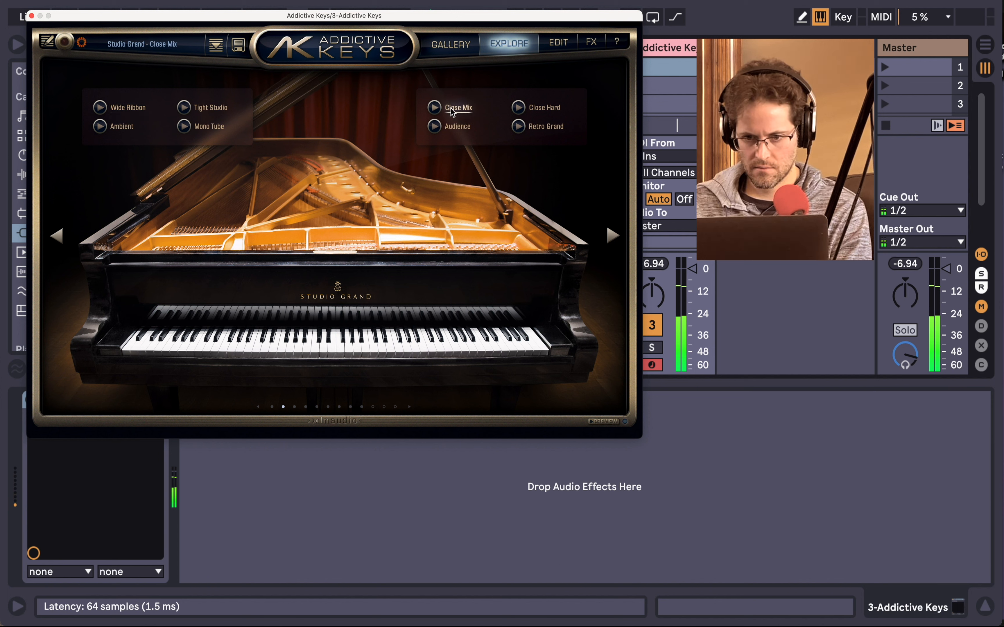
left_click(547, 127)
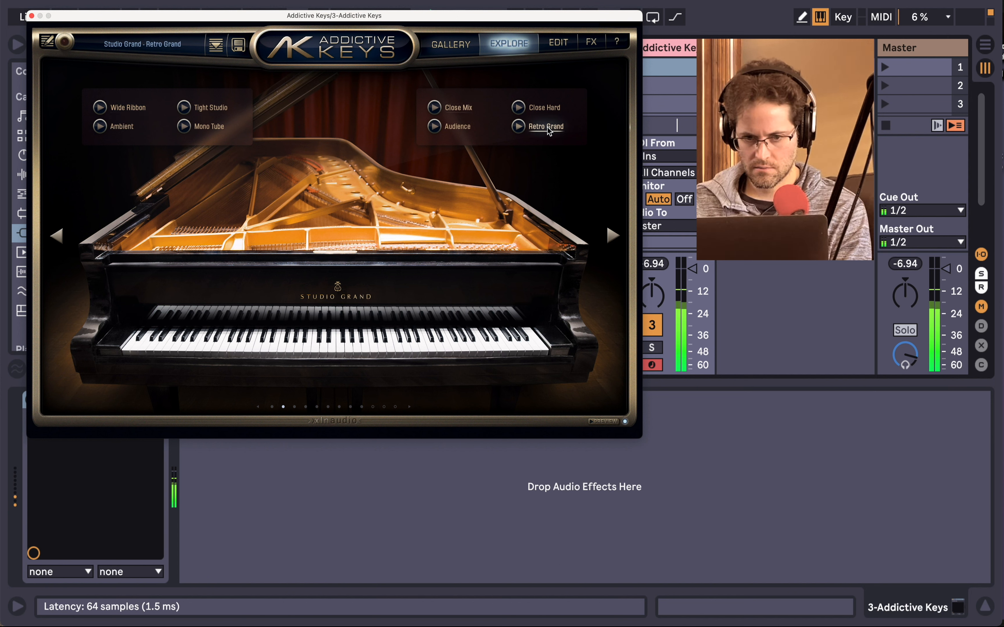
left_click(144, 108)
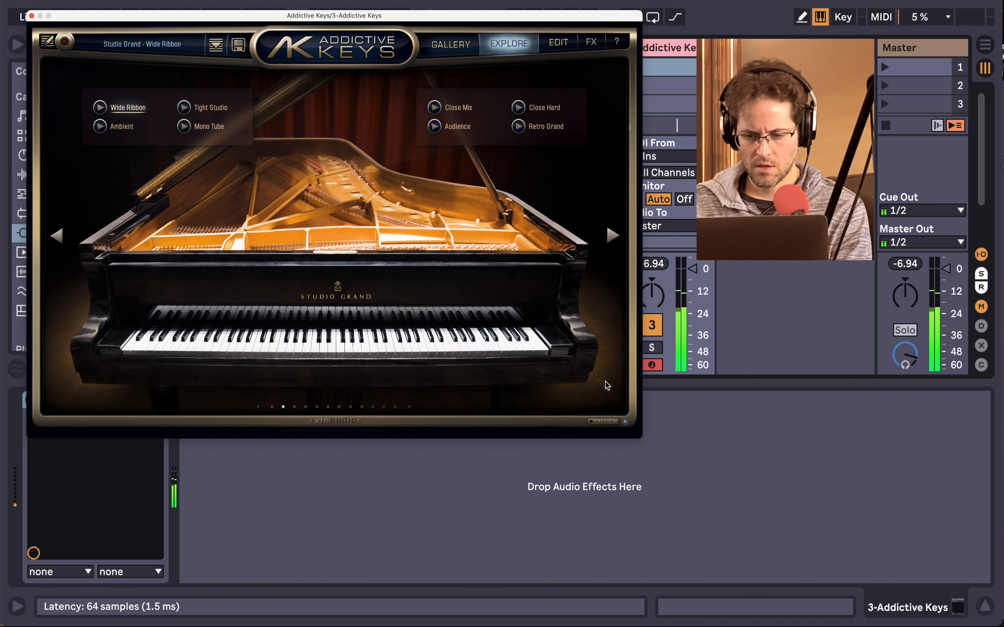
Step: Audition the Stutter Pad and DIY Harpsichord presets on the Studio Grand page that begins with Arena Ballad
left_click(614, 235)
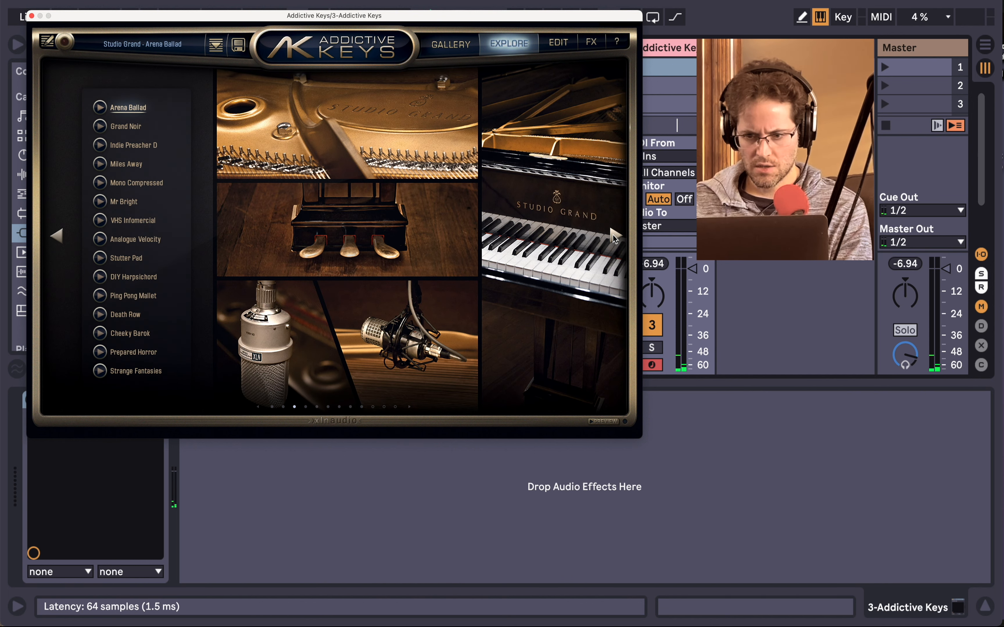
left_click(127, 259)
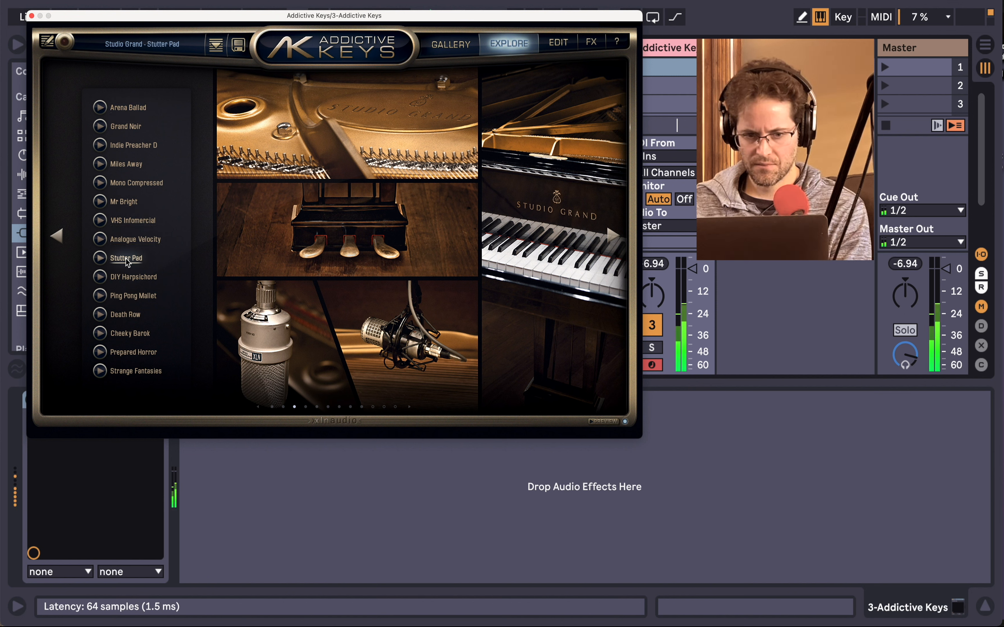
left_click(153, 278)
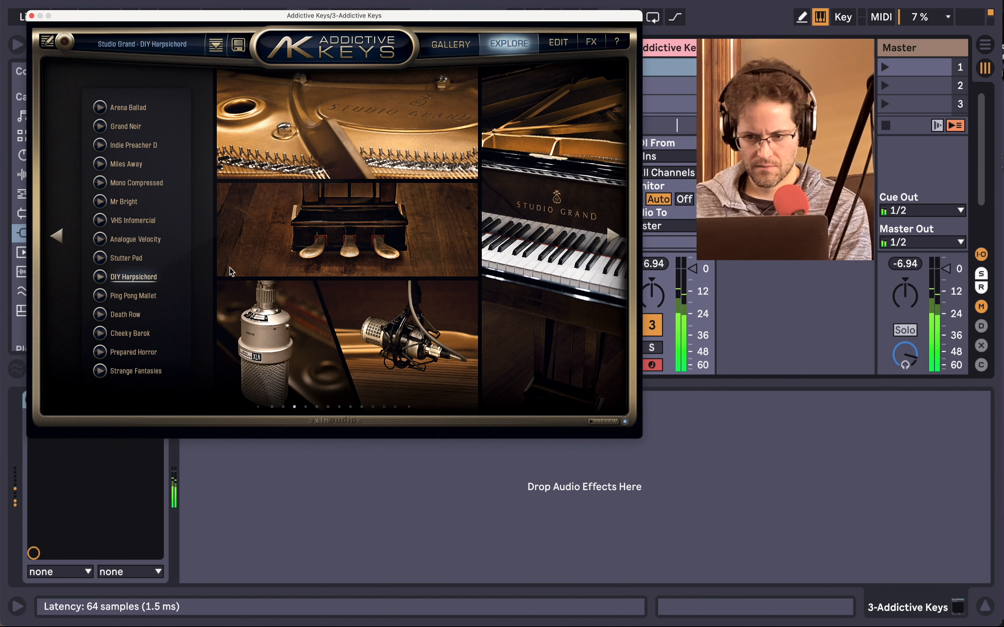
Step: On the Mark One Explore page, set Drive to about 5 and both Reverb and Tremolo to about 7
left_click(612, 237)
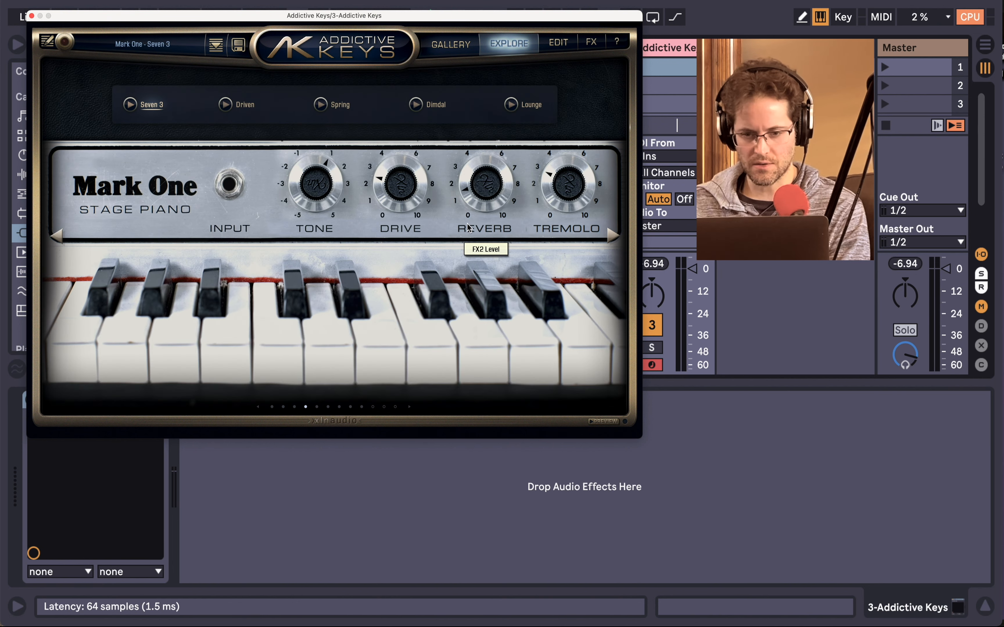
left_click_drag(399, 189, 416, 90)
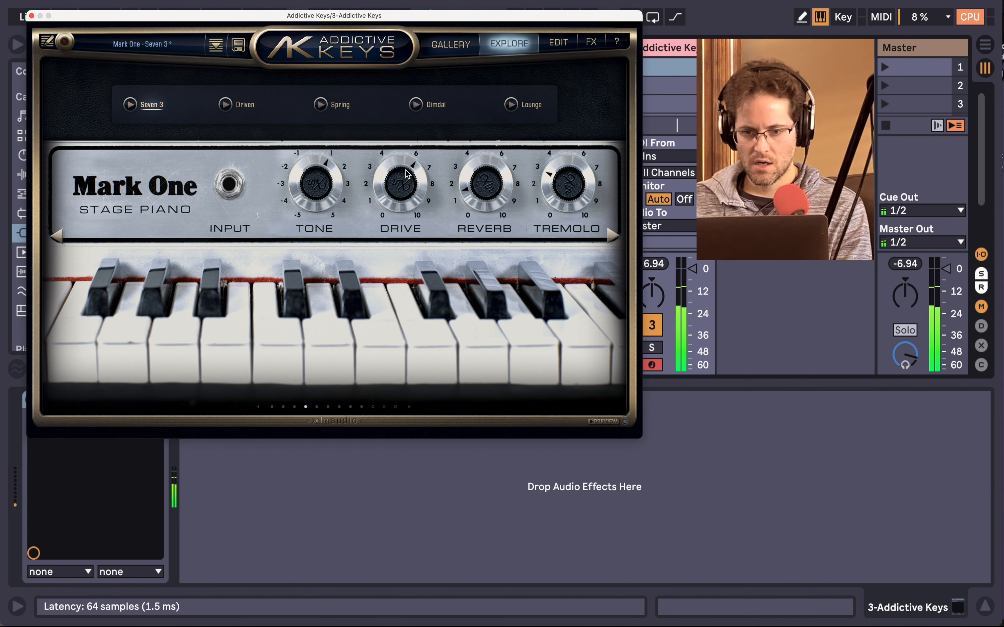
left_click_drag(411, 94, 409, 223)
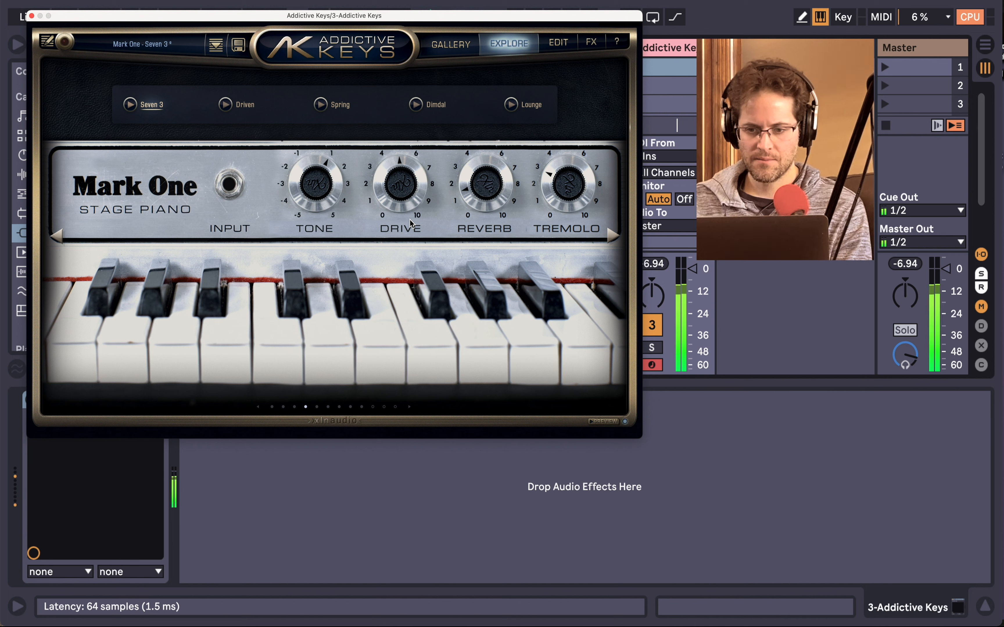
left_click_drag(482, 212, 519, 68)
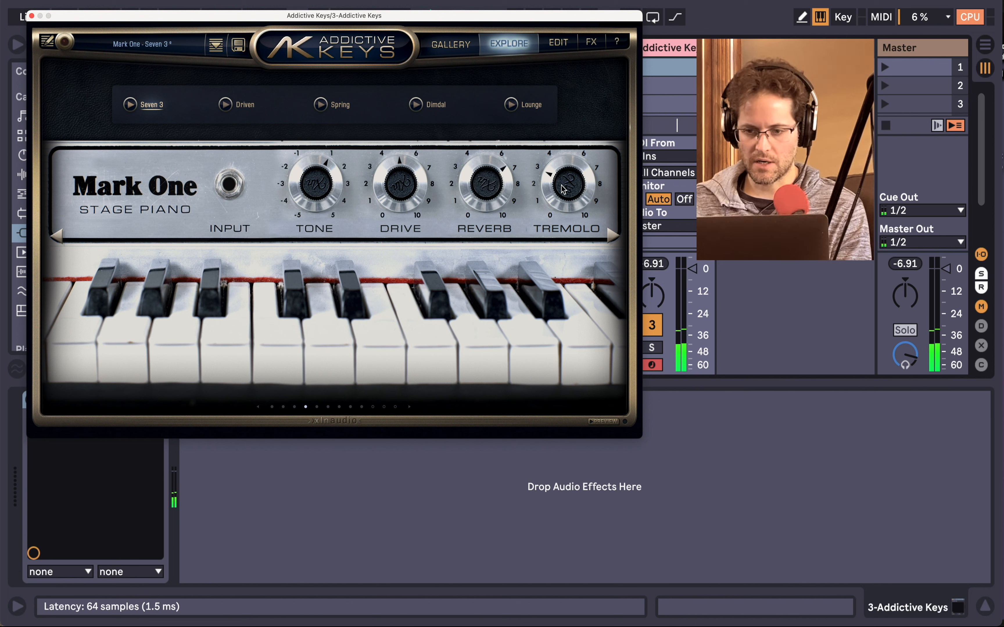
left_click_drag(560, 175, 591, 83)
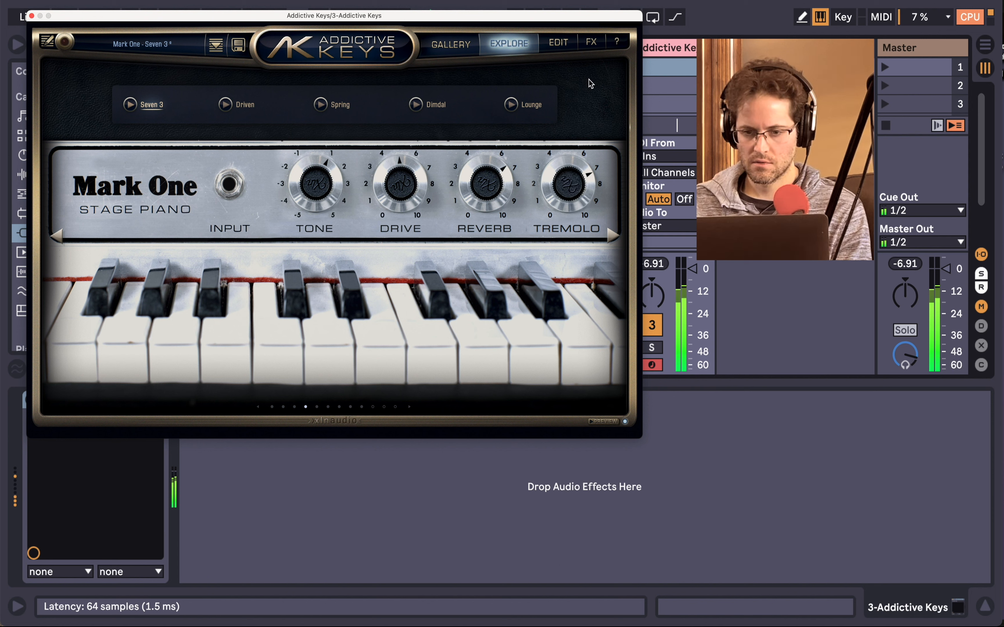
Step: Turn the Mark One's Tone down to -3 and up to about 3, and load the Dimdal preset
left_click_drag(310, 177, 311, 181)
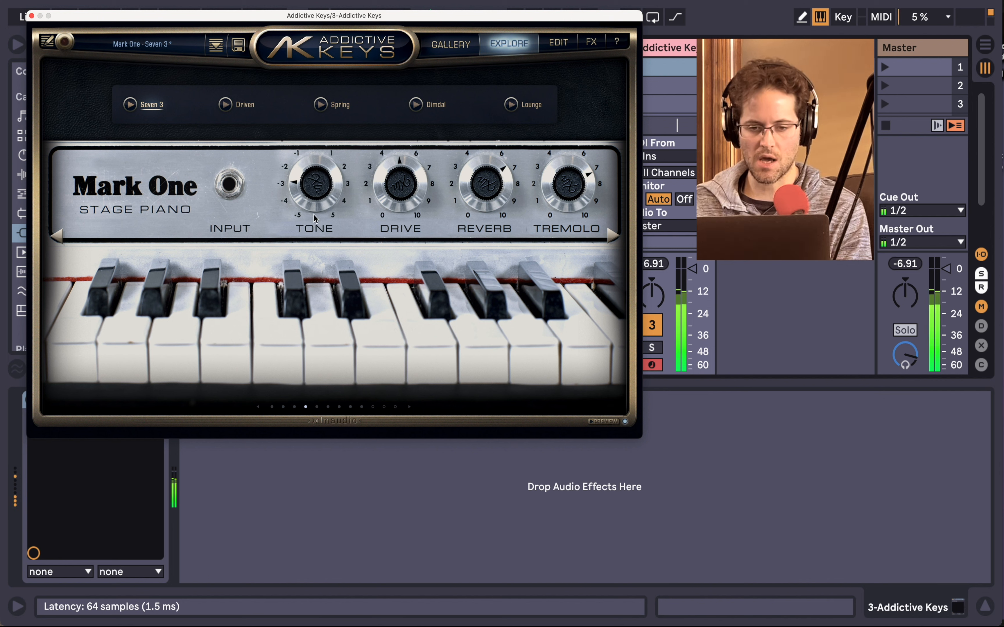
left_click_drag(312, 193, 329, 58)
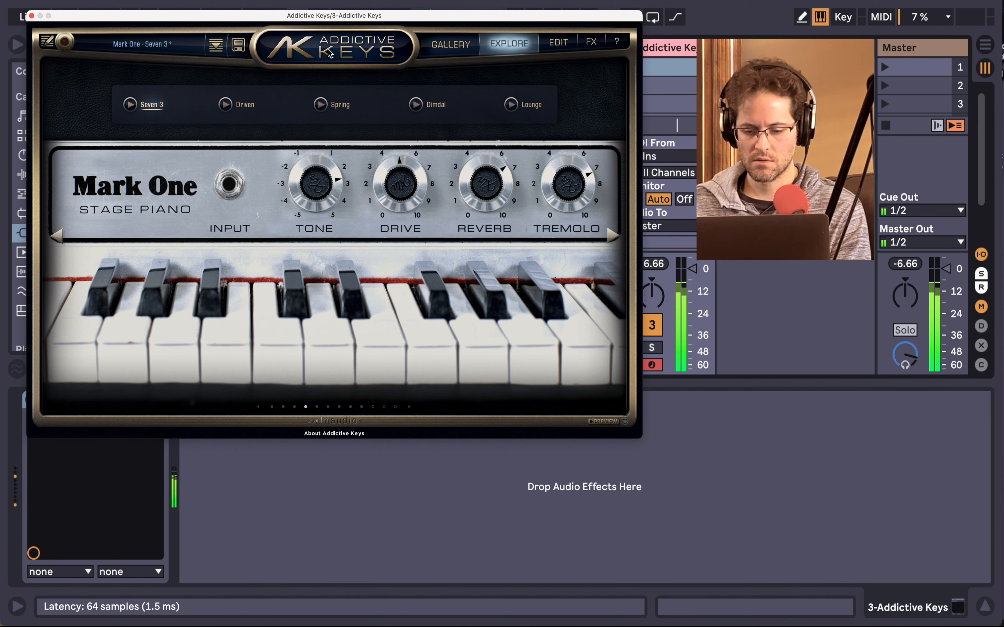
mouse_move(402, 179)
left_mouse_down()
mouse_move(407, 142)
mouse_move(404, 169)
left_mouse_up()
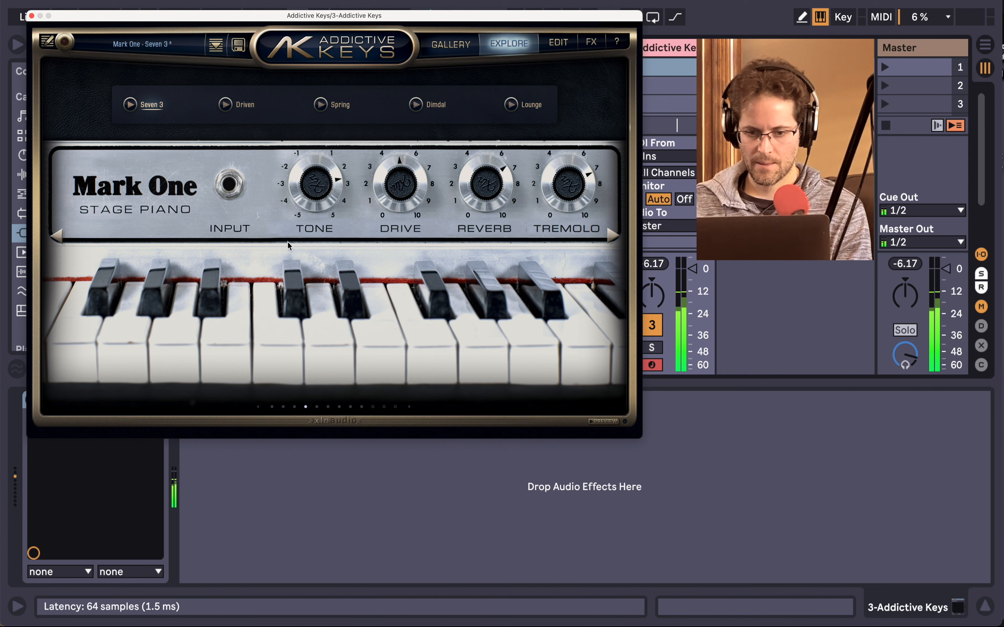
left_click(438, 109)
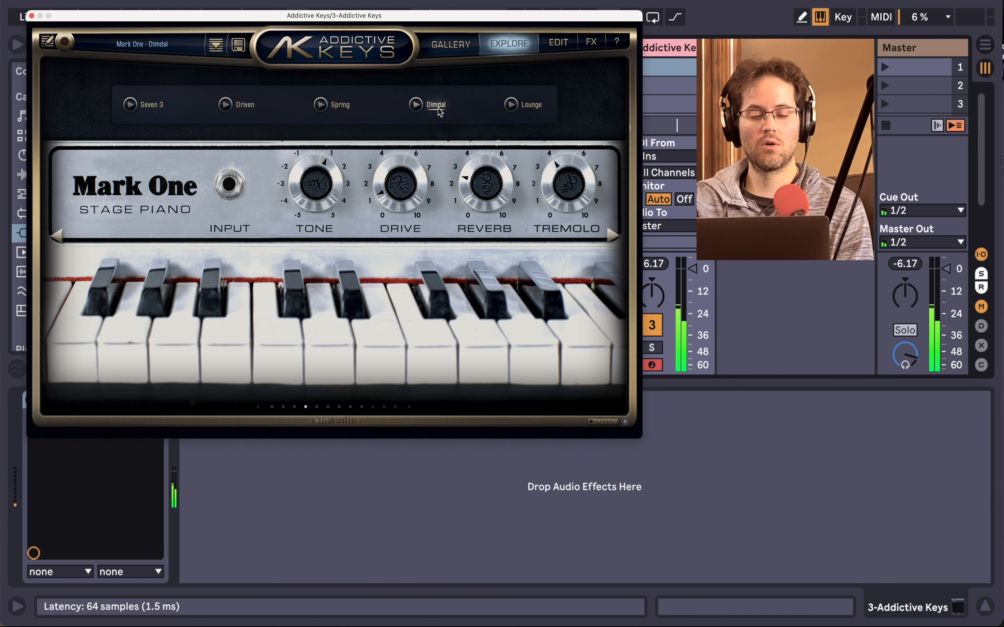
Step: Close the plug-in window and delete the Addictive Keys track
left_click(32, 16)
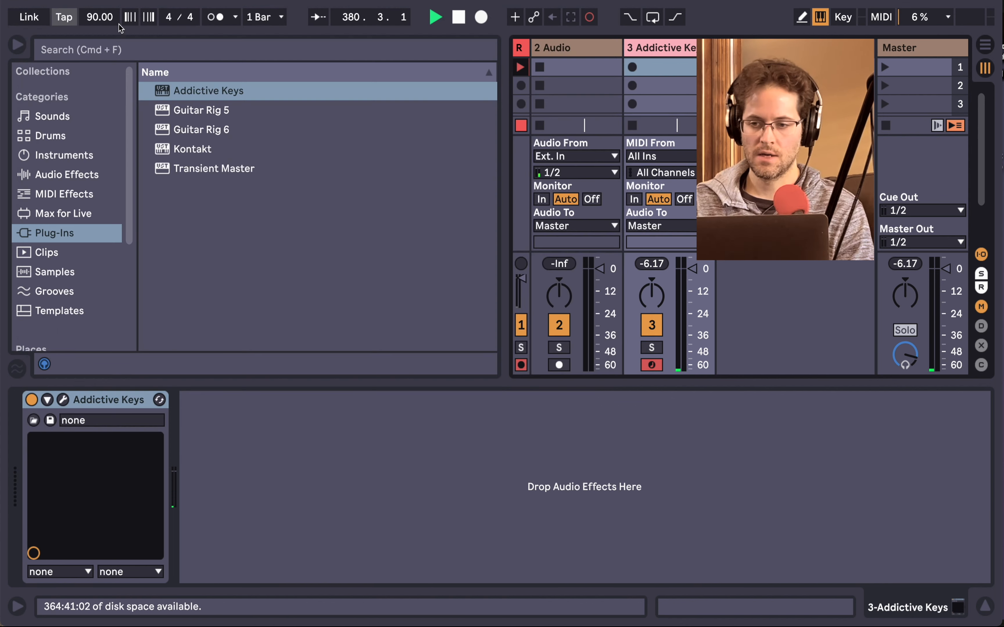
left_click(688, 48)
key("Delete")
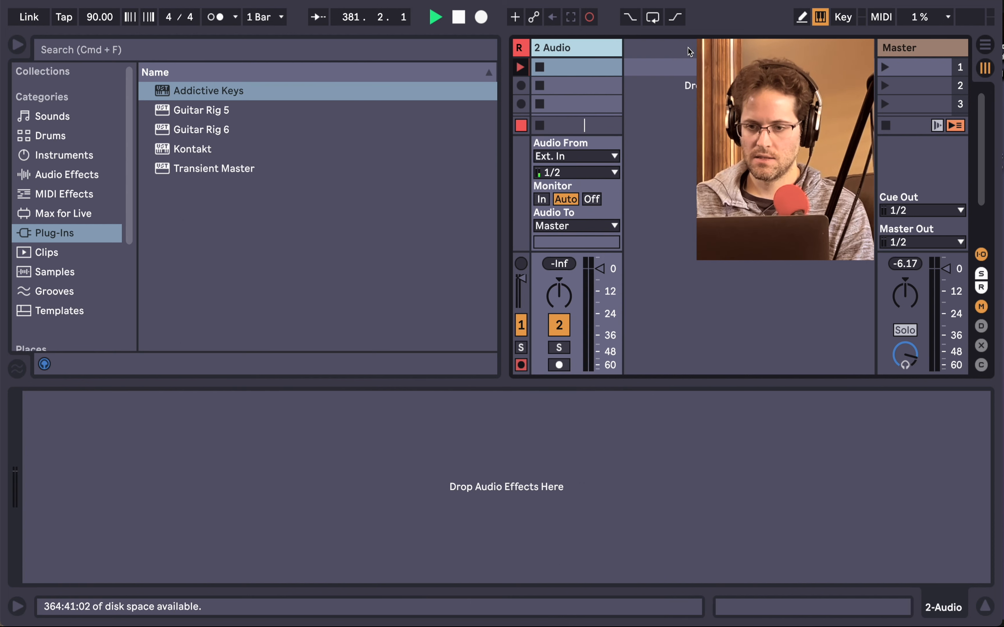
Step: Load the Guitar Rig 5 plug-in onto the 2 Audio track and enlarge its preset list
left_click(195, 116)
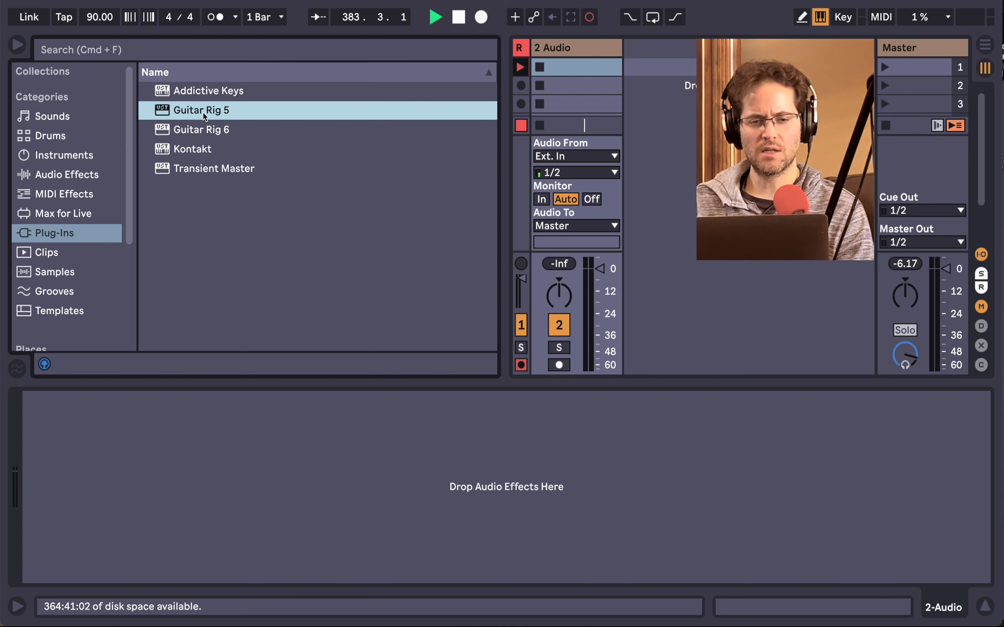
left_click_drag(203, 113, 562, 60)
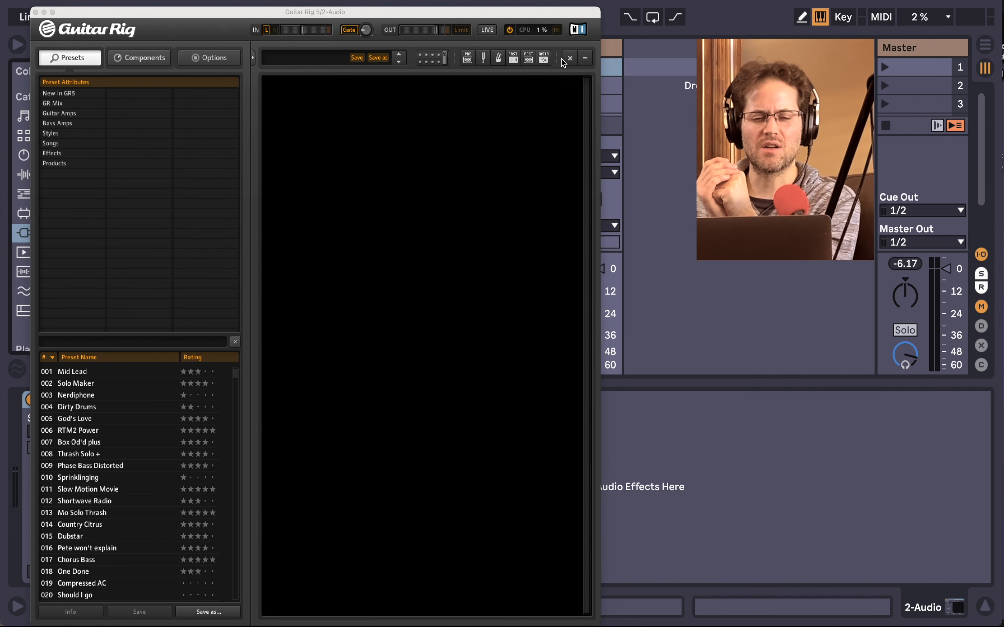
left_click(197, 350)
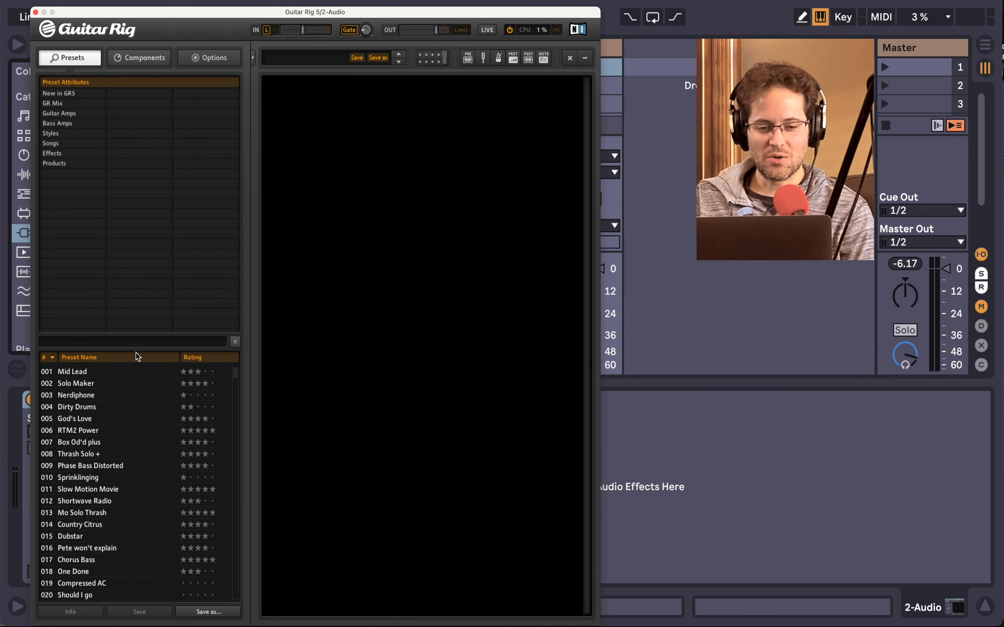
left_click_drag(141, 346, 145, 248)
Step: Look through Guitar Rig's Amplifiers and Cabinets components and return to its preset list
left_click(154, 57)
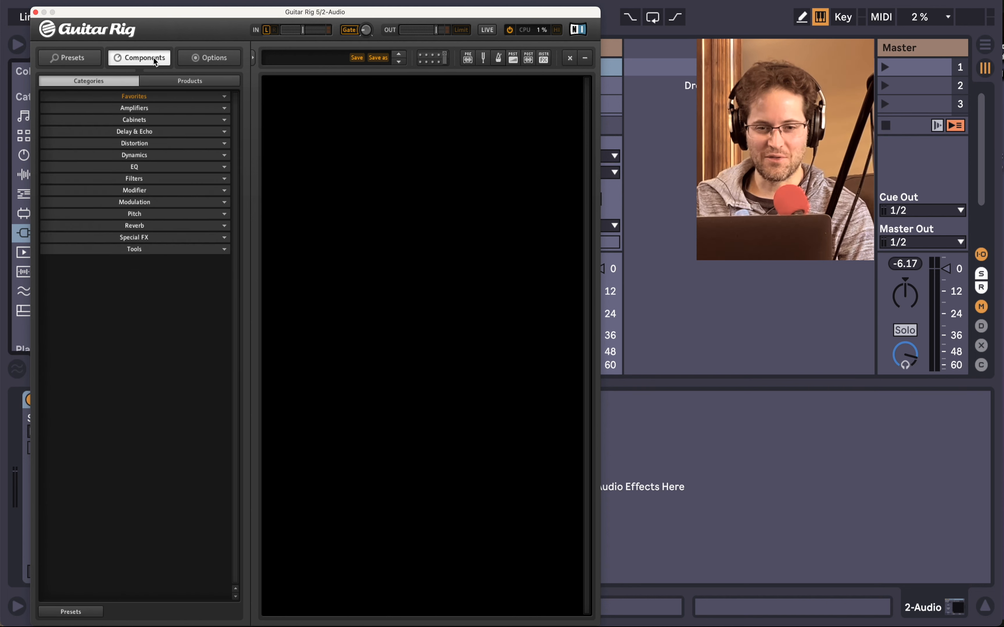
left_click(148, 108)
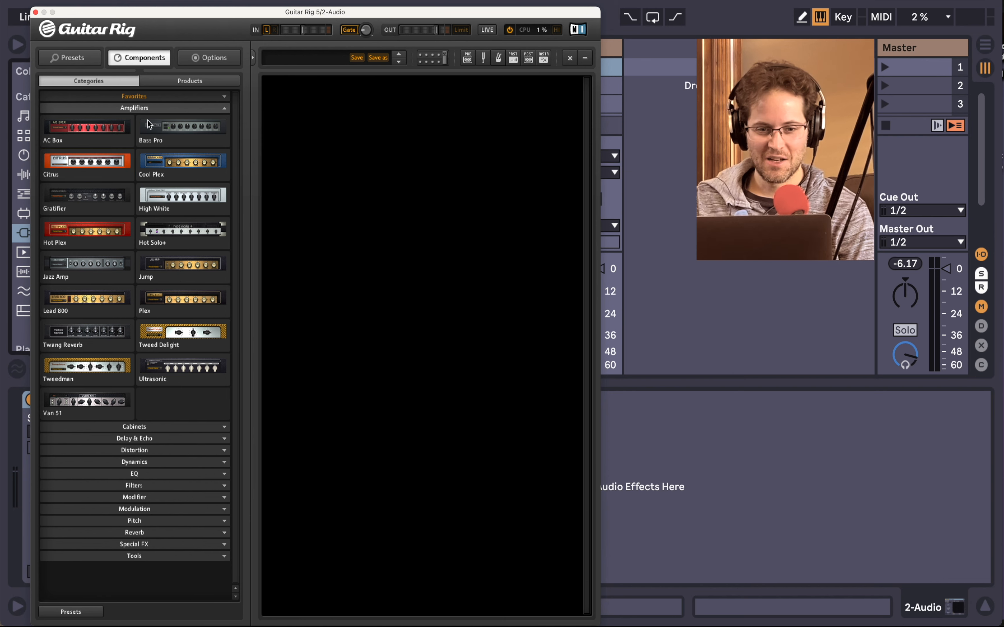
left_click_drag(177, 17, 292, 1)
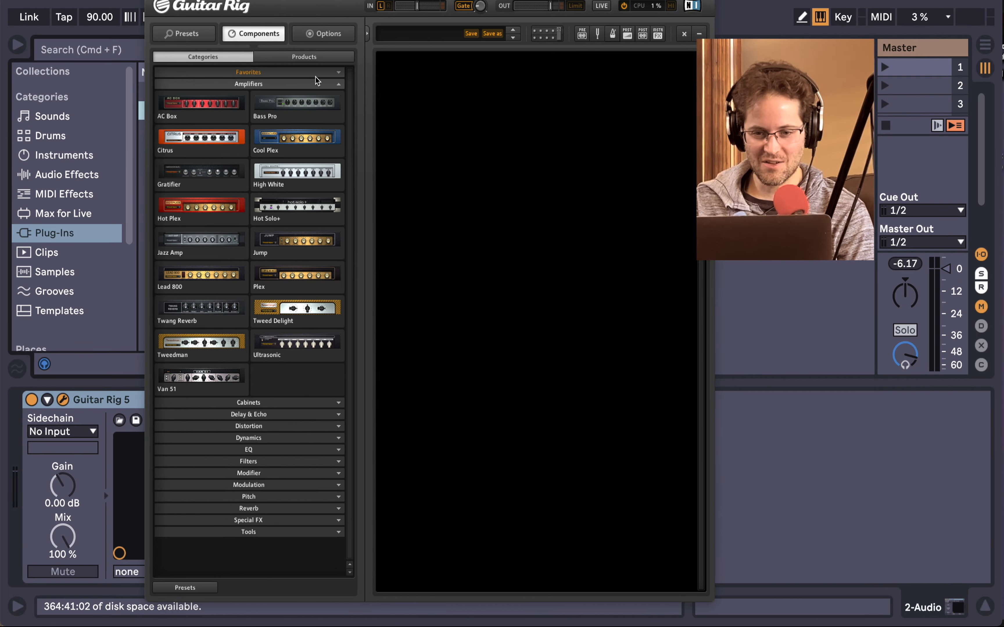
left_click(270, 85)
left_click(273, 96)
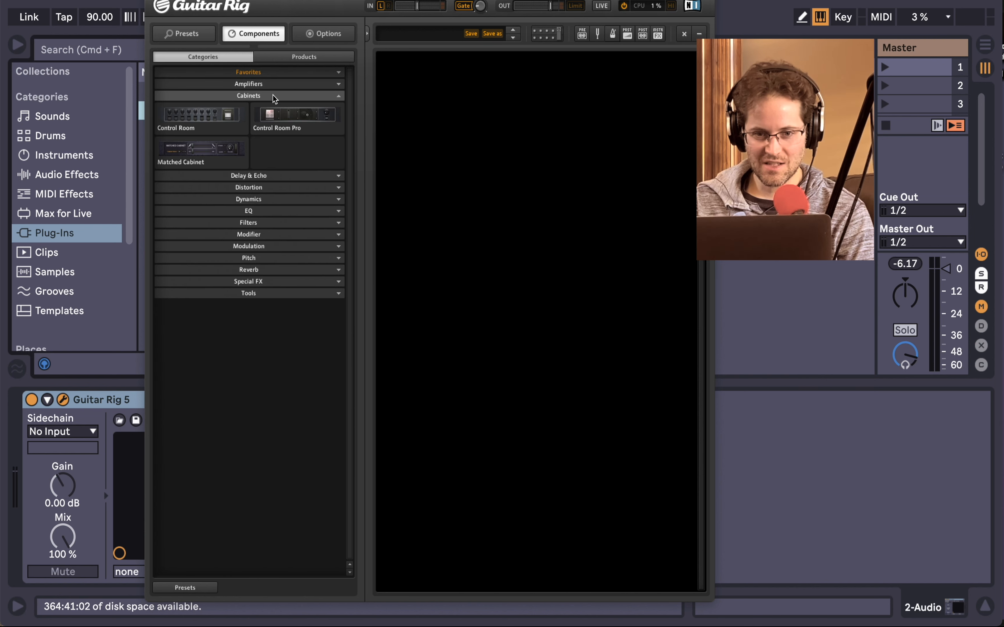
left_click(199, 34)
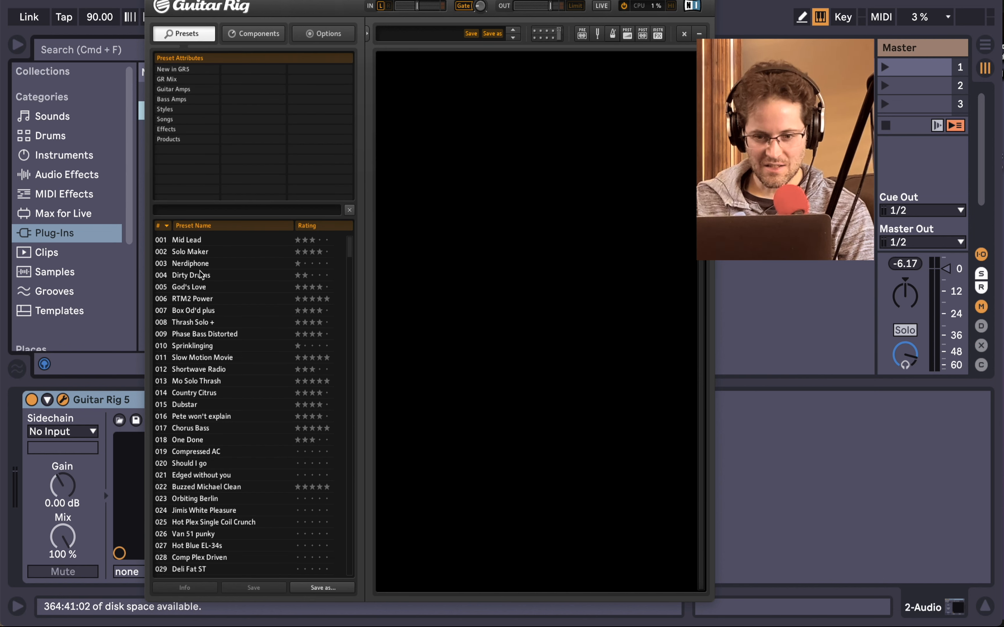
Step: Try the Guitar Rig presets Thrash Solo +, Mo Solo Thrash, Chorus Bass, Sprinklinging and Orbiting Berlin, and clear the rack
left_click(198, 322)
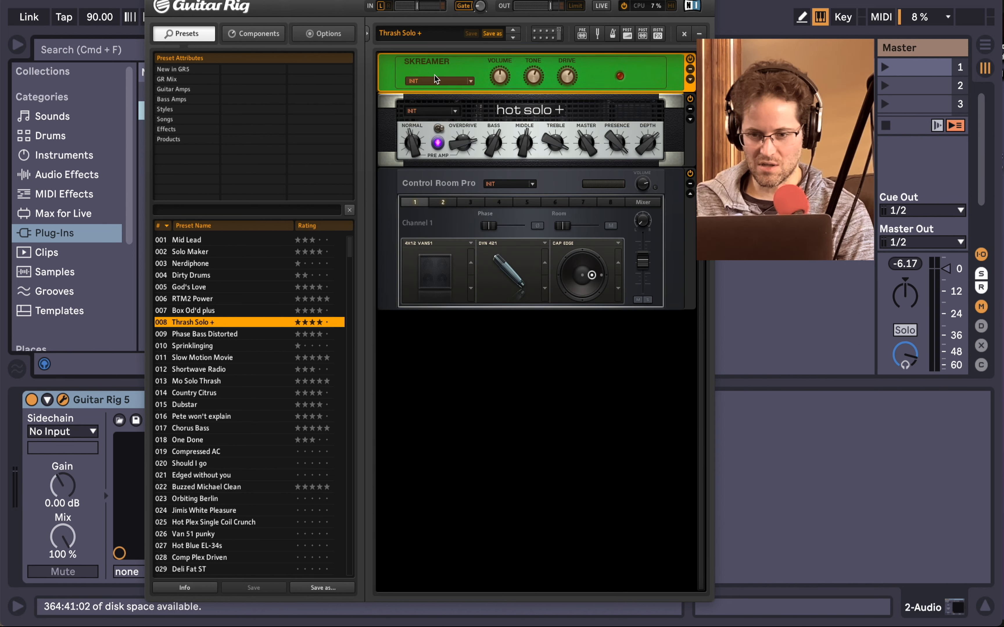
left_click(218, 382)
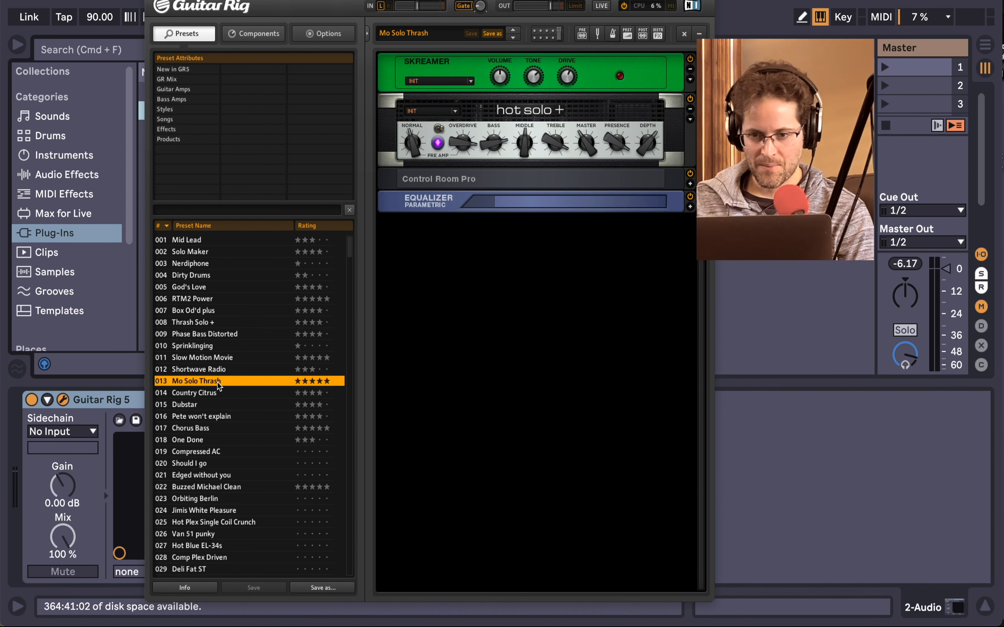
left_click(207, 429)
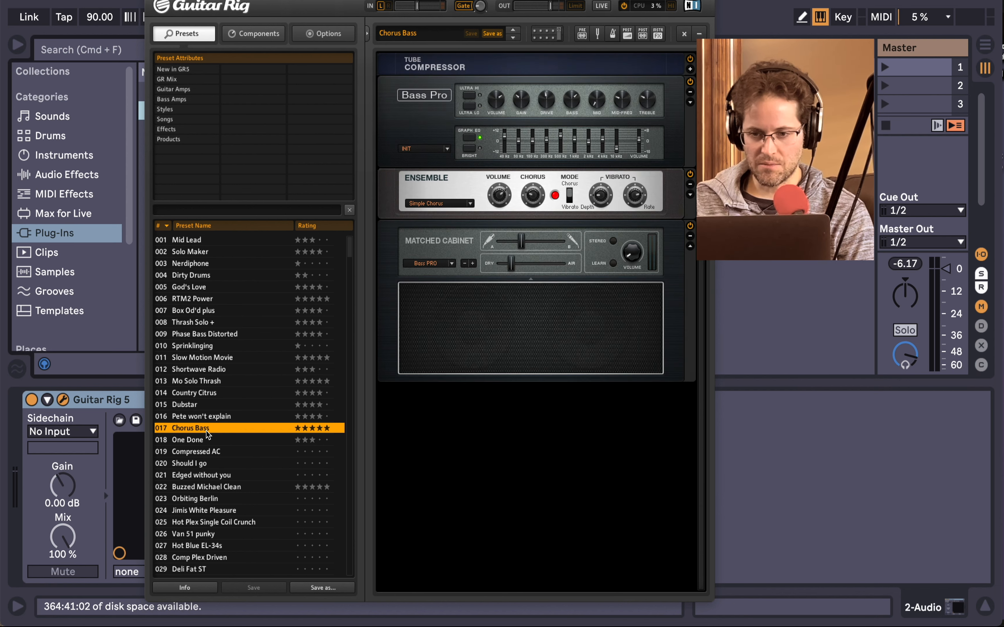
left_click(208, 347)
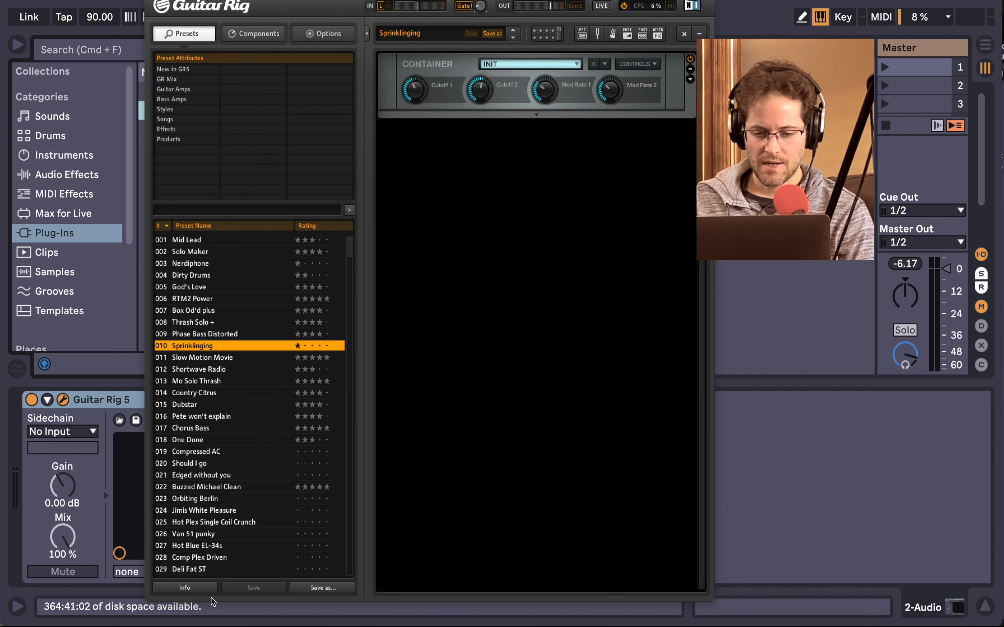
left_click(205, 500)
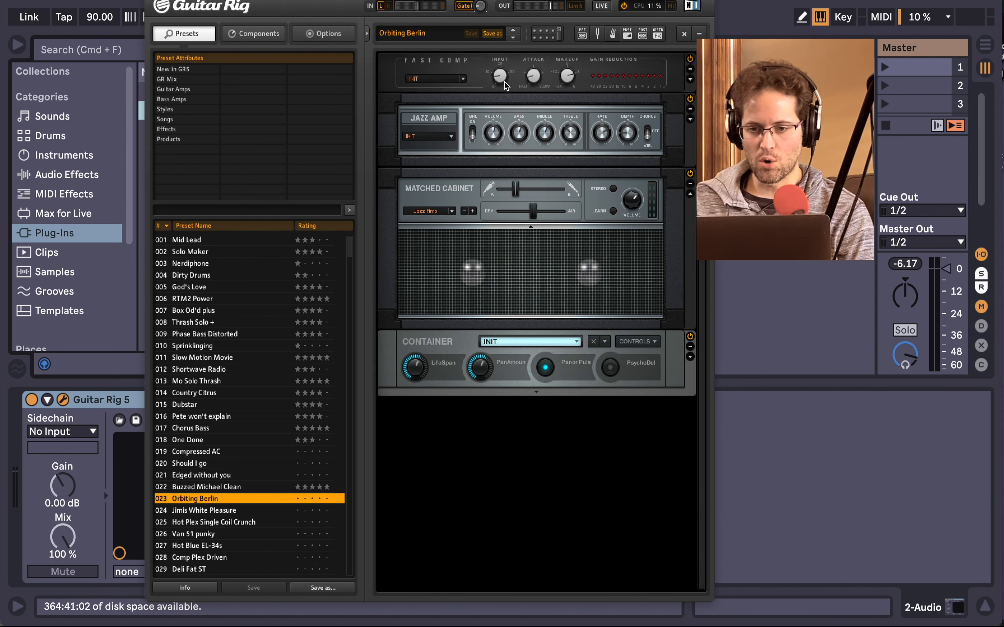
left_click(684, 34)
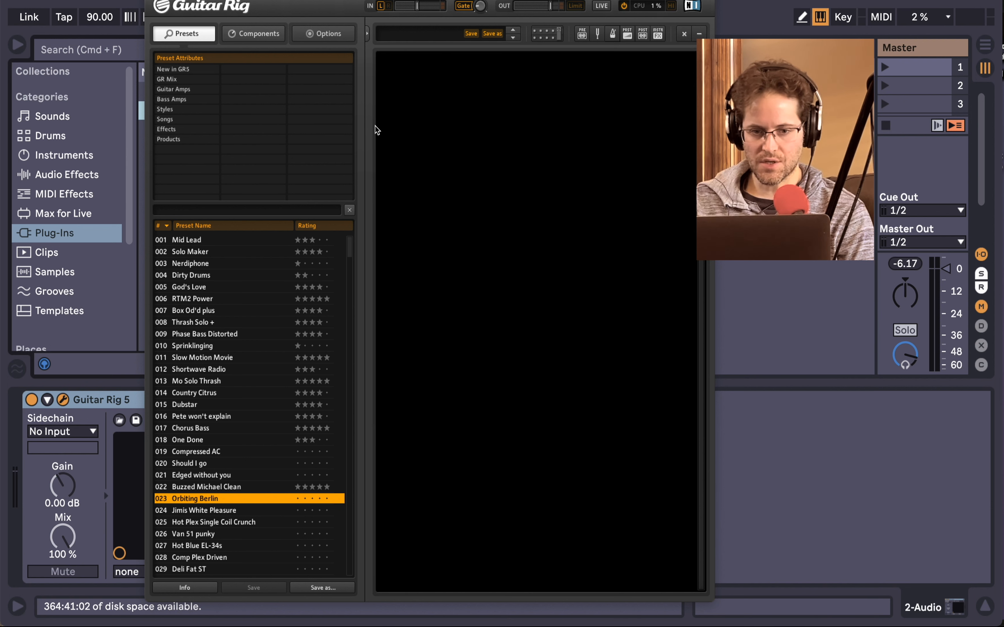
Step: Add the Hot Plex amplifier from Guitar Rig's component categories to the empty rack
left_click(254, 33)
left_click(290, 96)
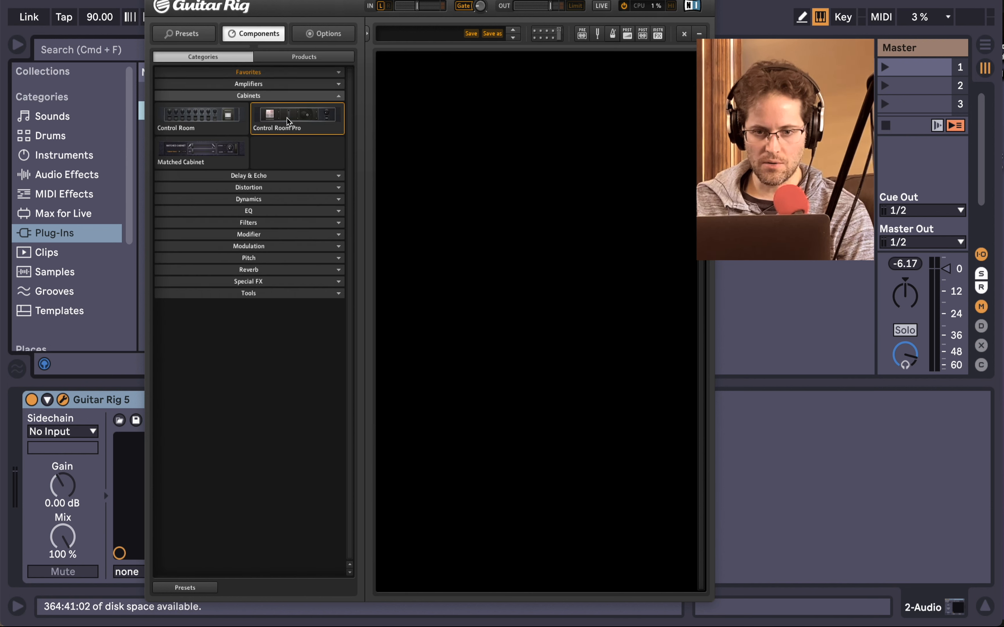
left_click(293, 95)
left_click(293, 84)
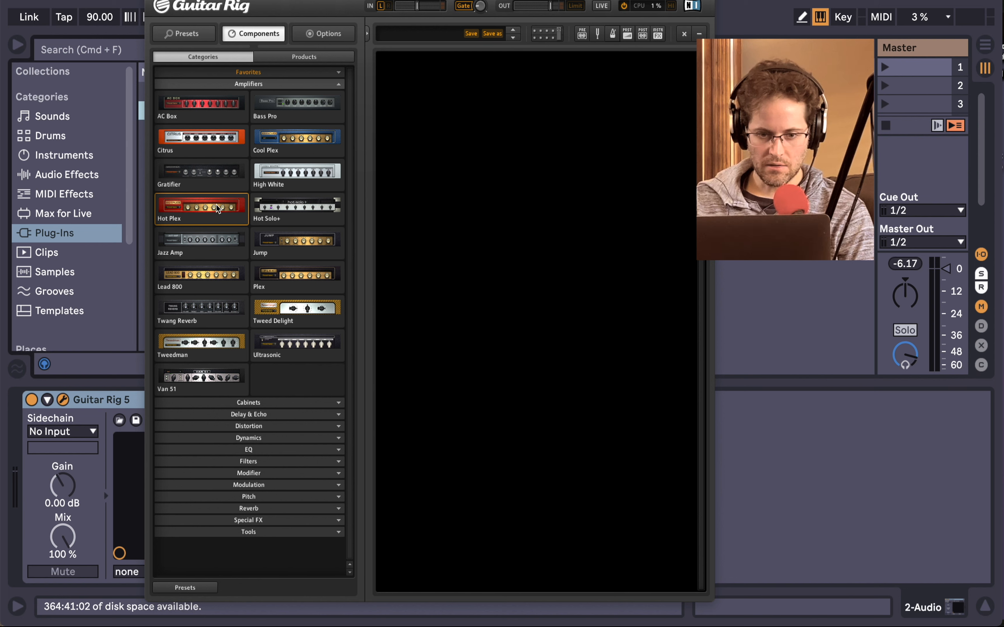
left_click_drag(219, 209, 498, 165)
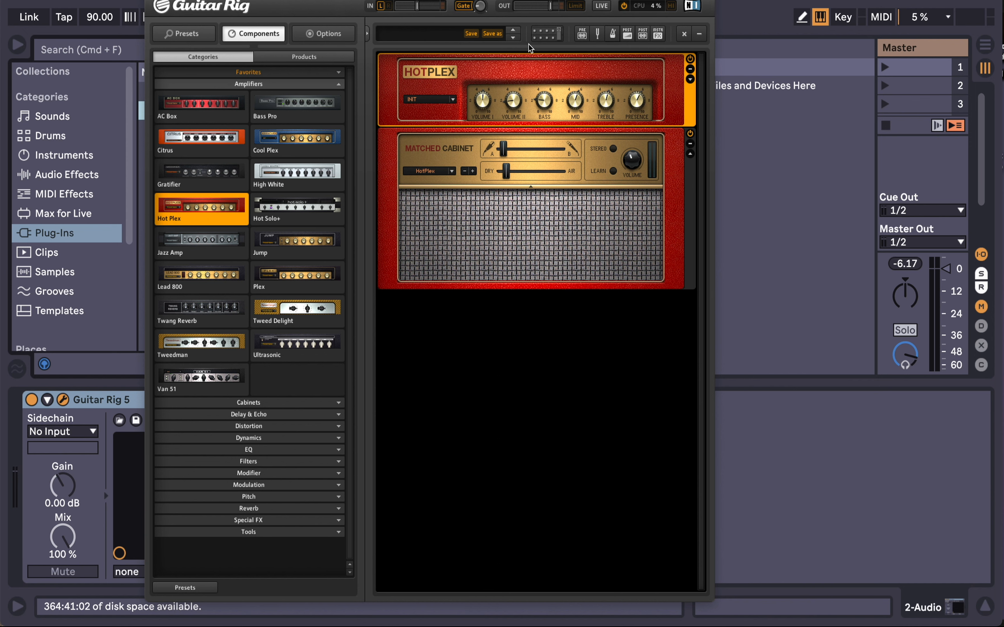
Step: Move the plug-in window aside, add the Amp audio effect after Guitar Rig 5, and collapse the Guitar Rig 5 device
left_click_drag(470, 3, 766, 3)
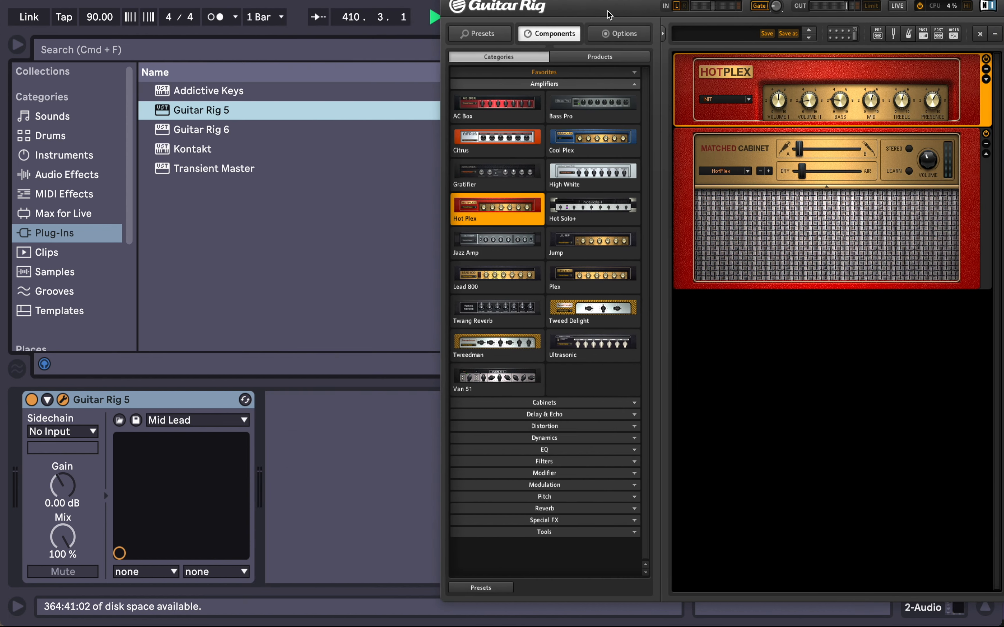
left_click(91, 176)
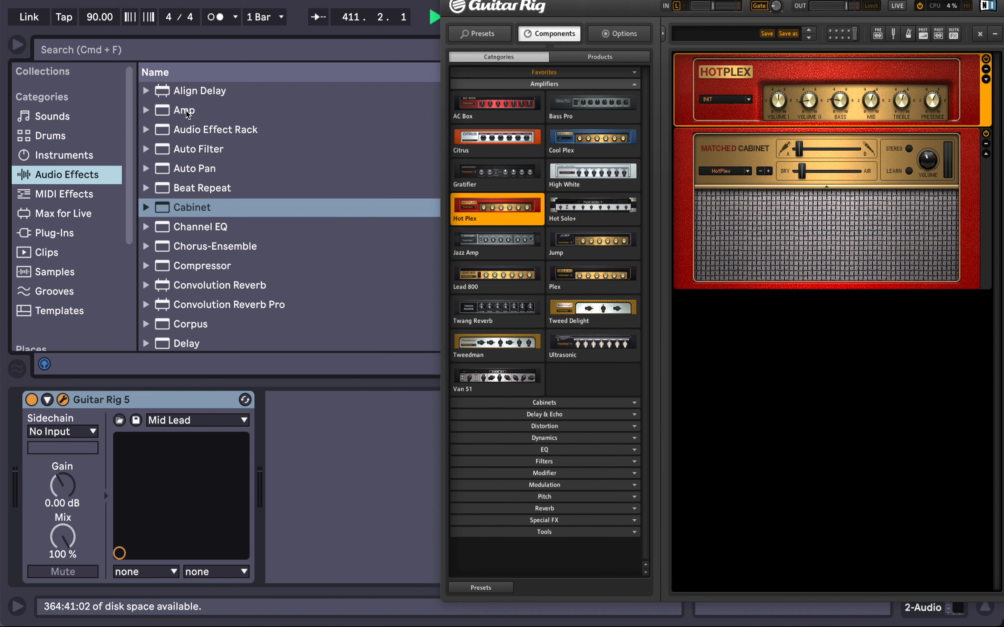
left_click_drag(185, 110, 318, 443)
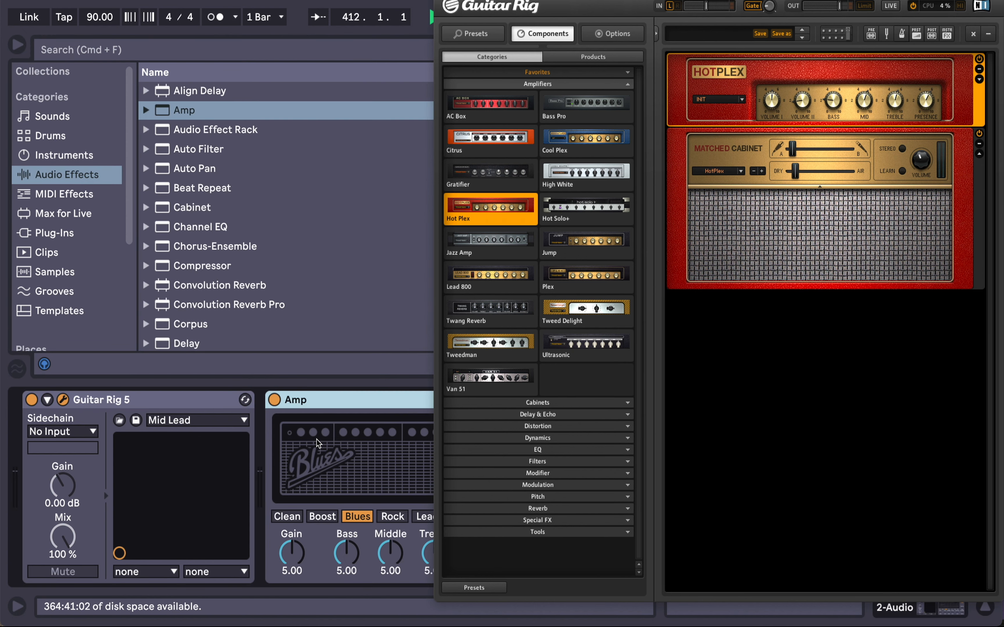
double_click(115, 401)
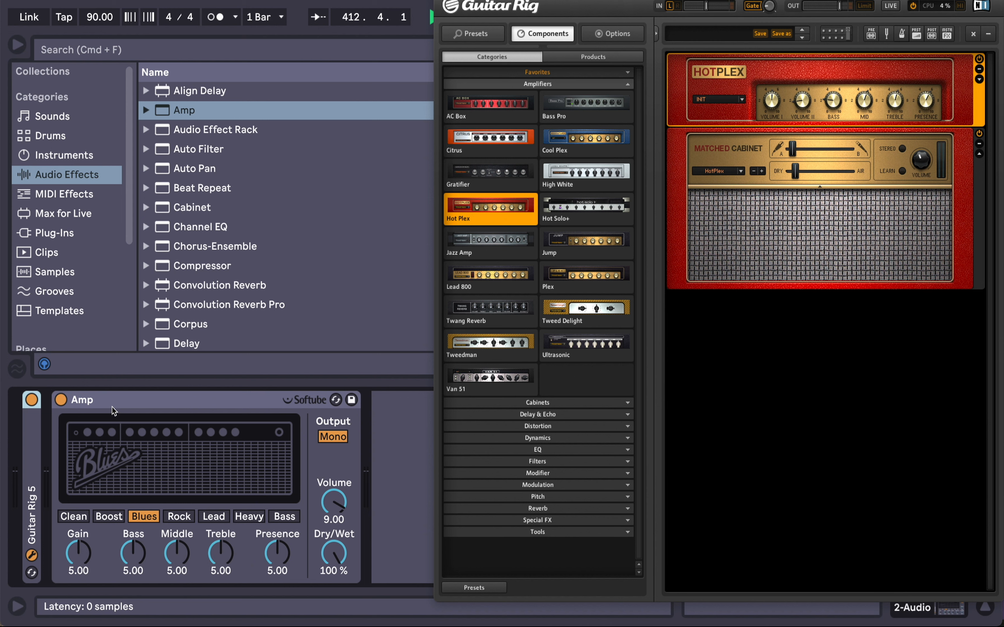
left_click(113, 406)
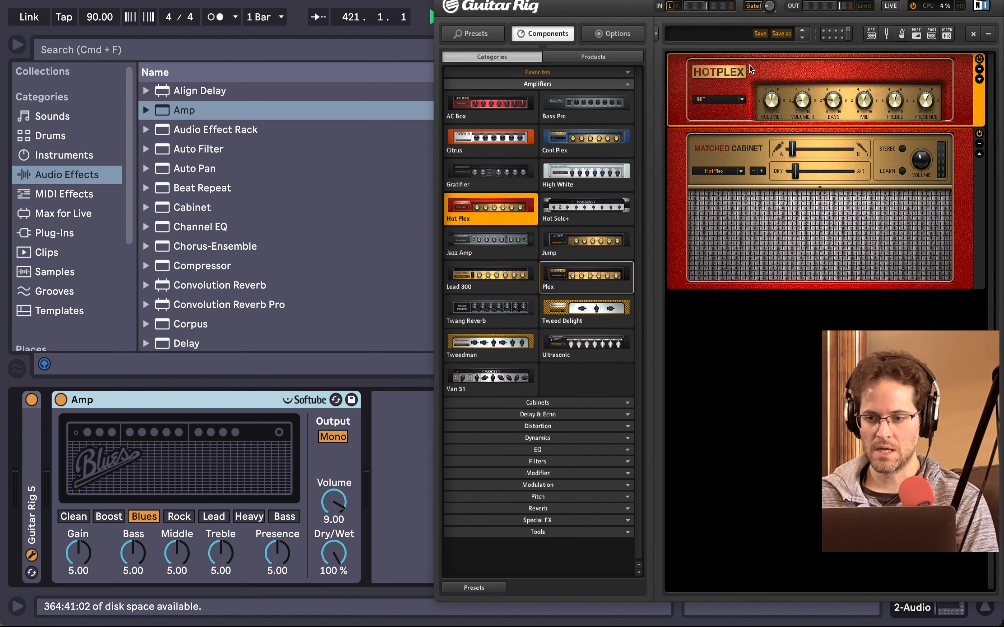
Step: Select the Matched Cabinet in the rig and add Live's Cabinet audio effect after the Amp device
left_click(733, 149)
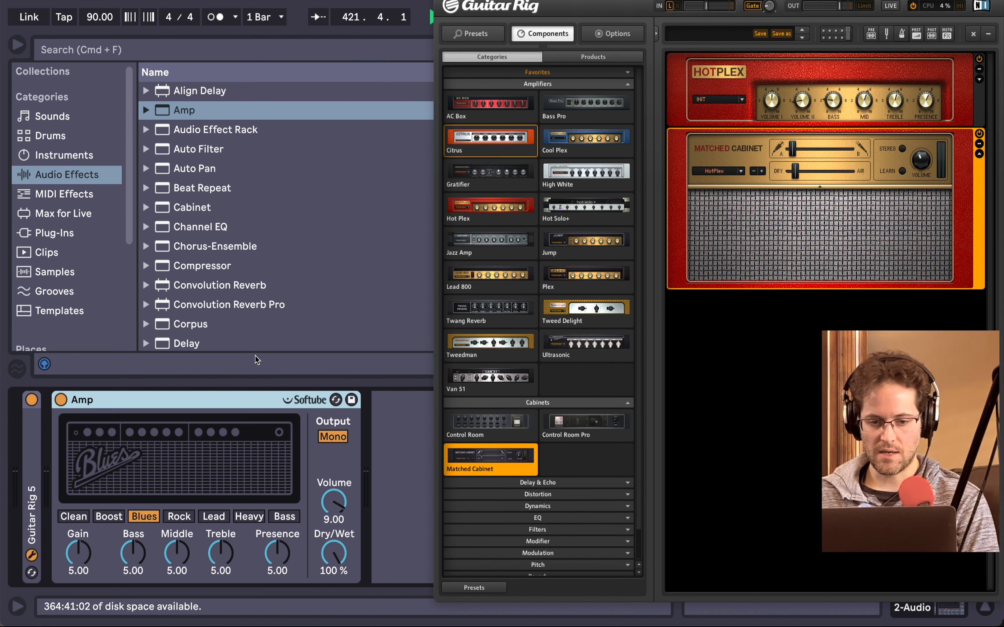
left_click(211, 170)
left_click_drag(206, 206, 379, 392)
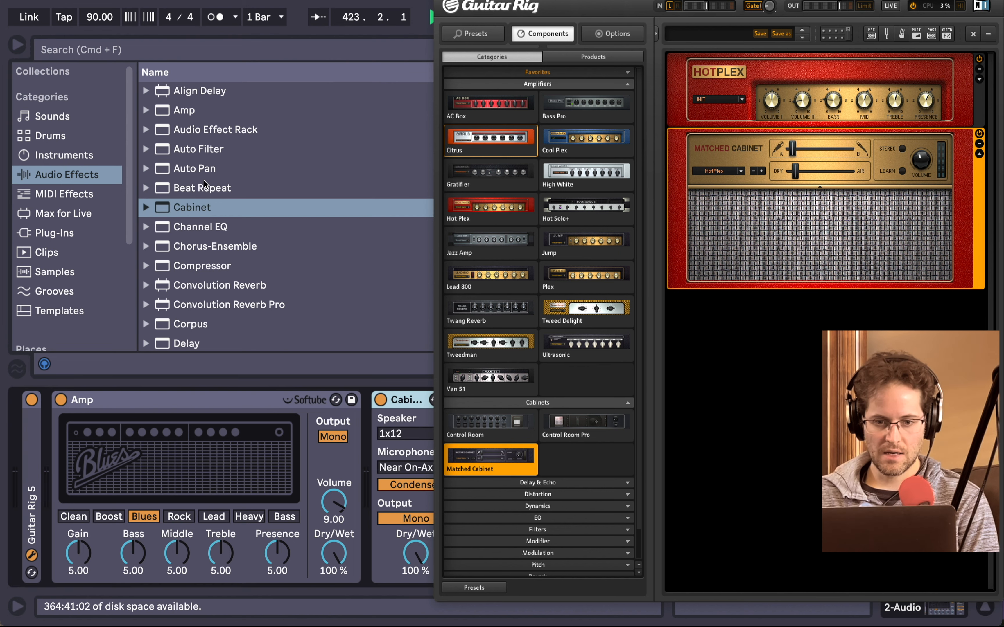
Step: Look through the browser presets of the Amp and Cabinet audio effects
left_click(204, 110)
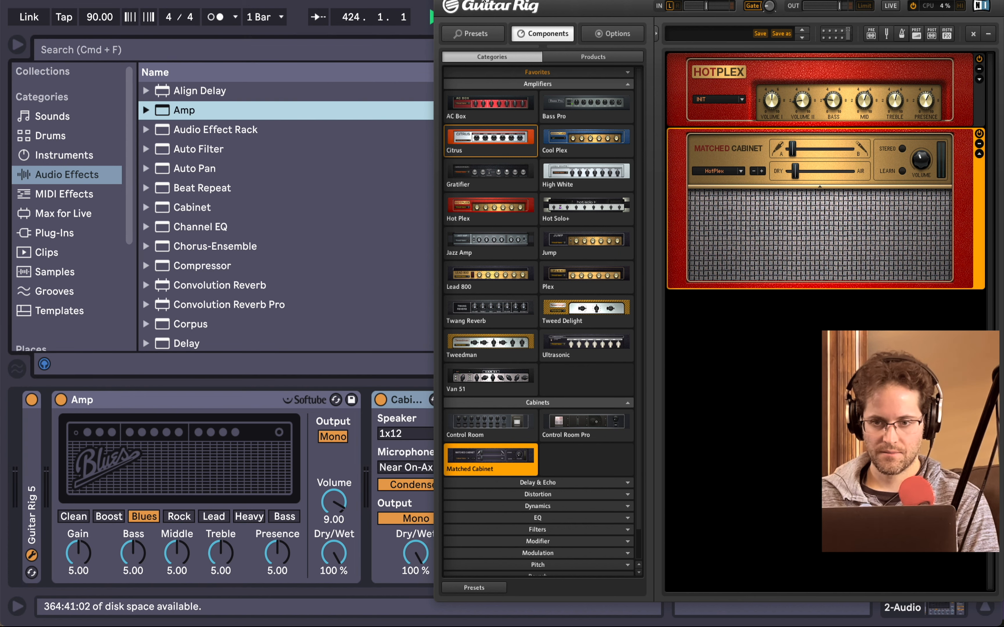
left_click_drag(486, 13, 571, 13)
left_click(146, 110)
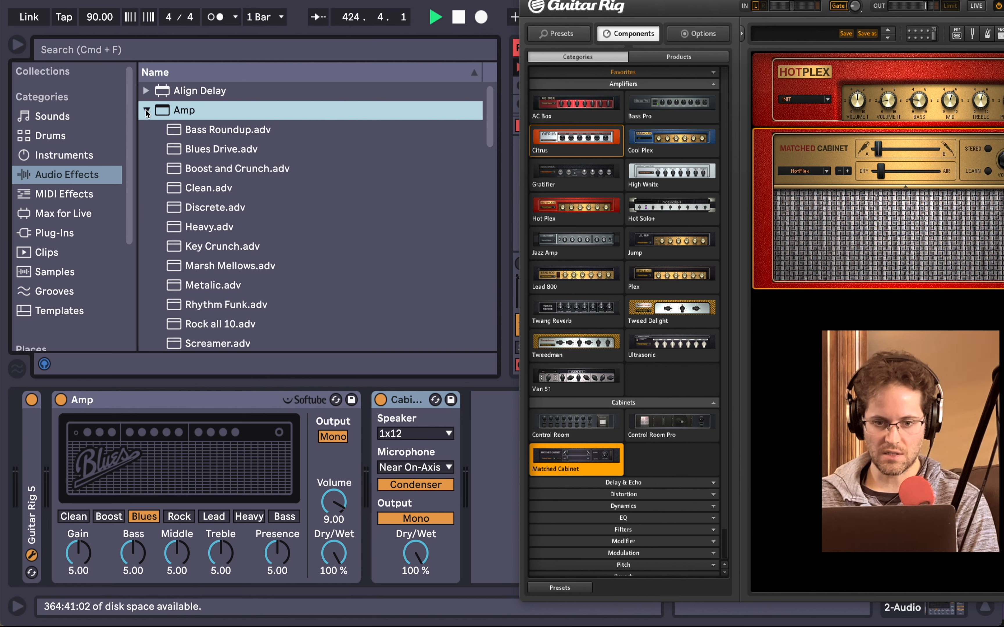
scroll(187, 187, "down", 4)
scroll(188, 187, "up", 5)
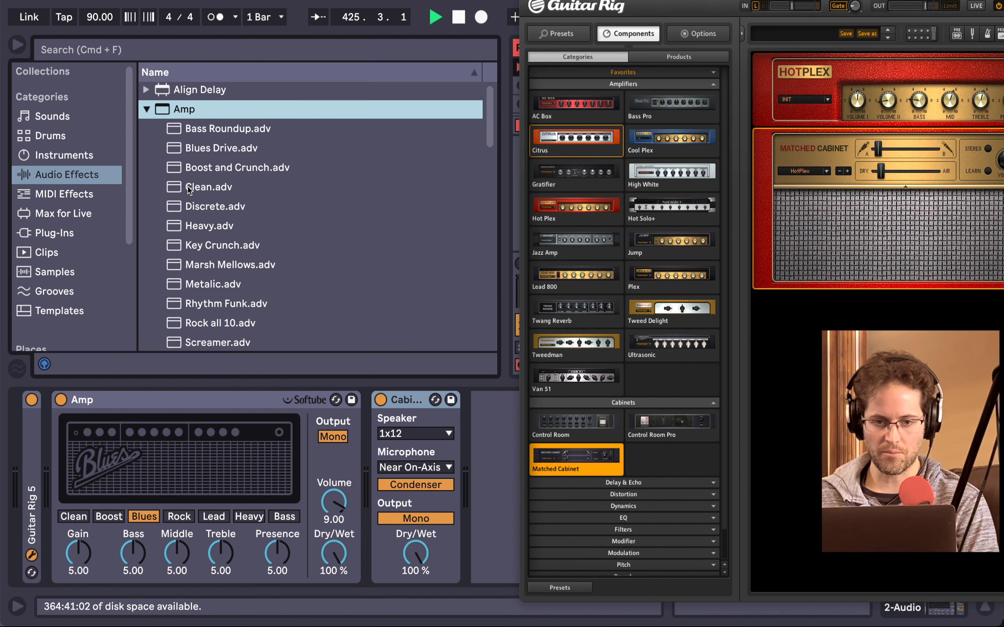
left_click(147, 109)
mouse_move(170, 540)
left_mouse_down()
mouse_move(170, 528)
mouse_move(170, 538)
left_mouse_up()
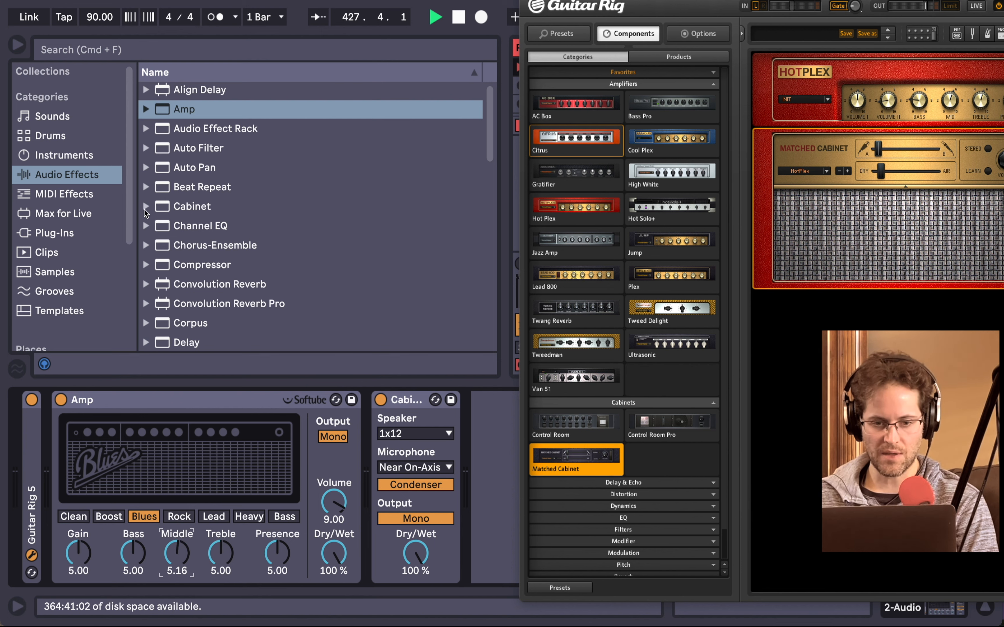
left_click(144, 209)
left_click(214, 242)
scroll(213, 242, "down", 5)
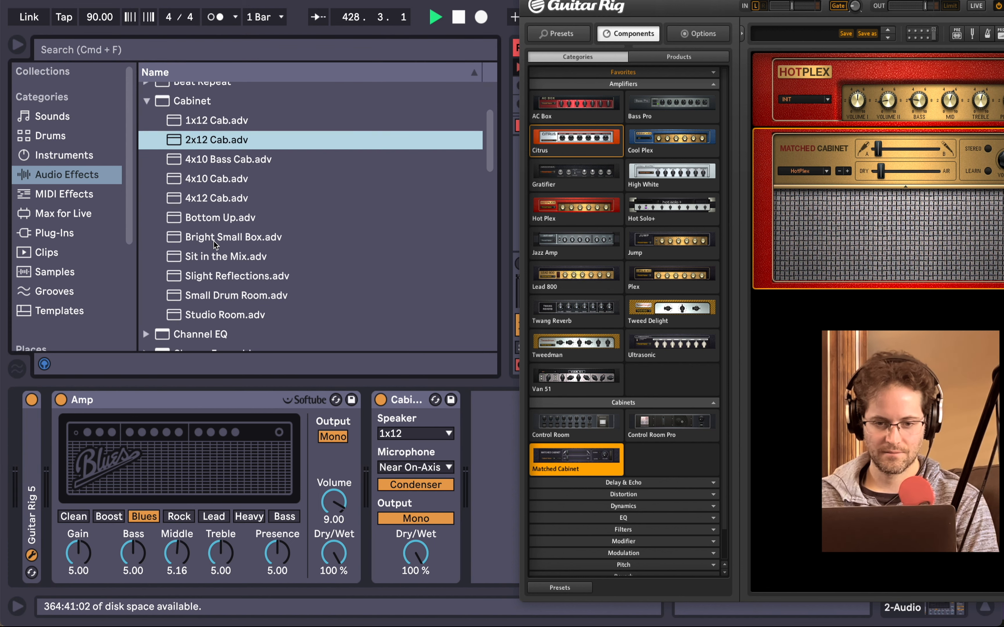
scroll(214, 241, "down", 2)
scroll(220, 263, "up", 3)
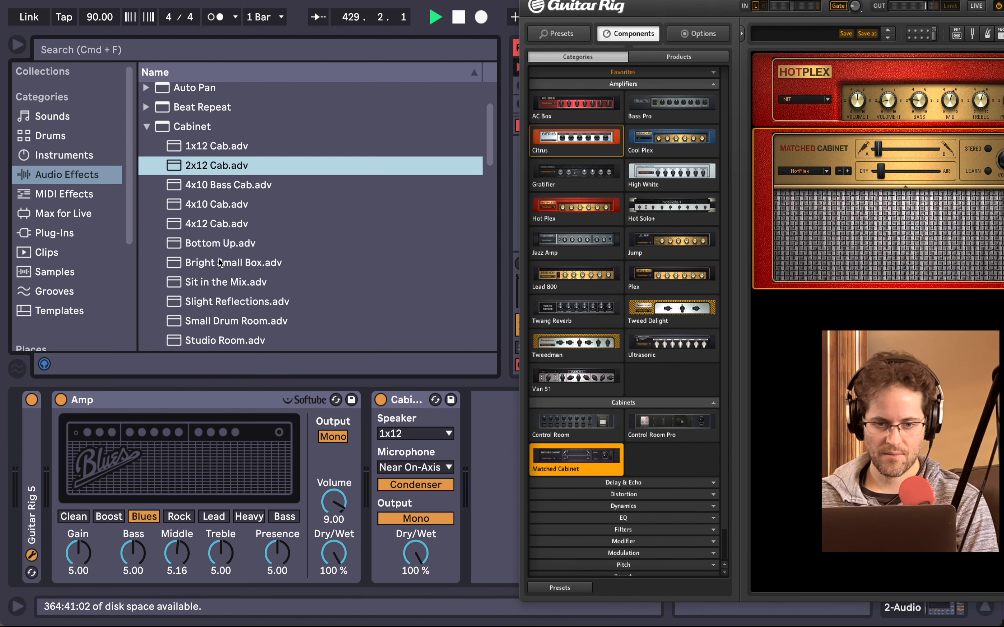
left_click(146, 126)
Step: Delete the Amp and Cabinet devices from the track and clear Guitar Rig's rack
left_click(175, 407)
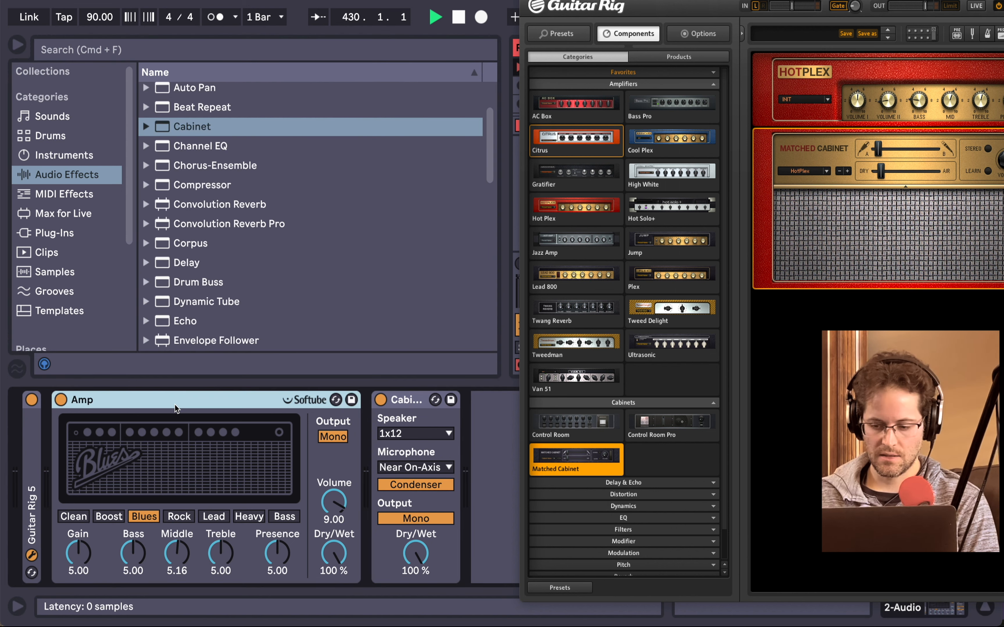
key("Delete")
key("Delete")
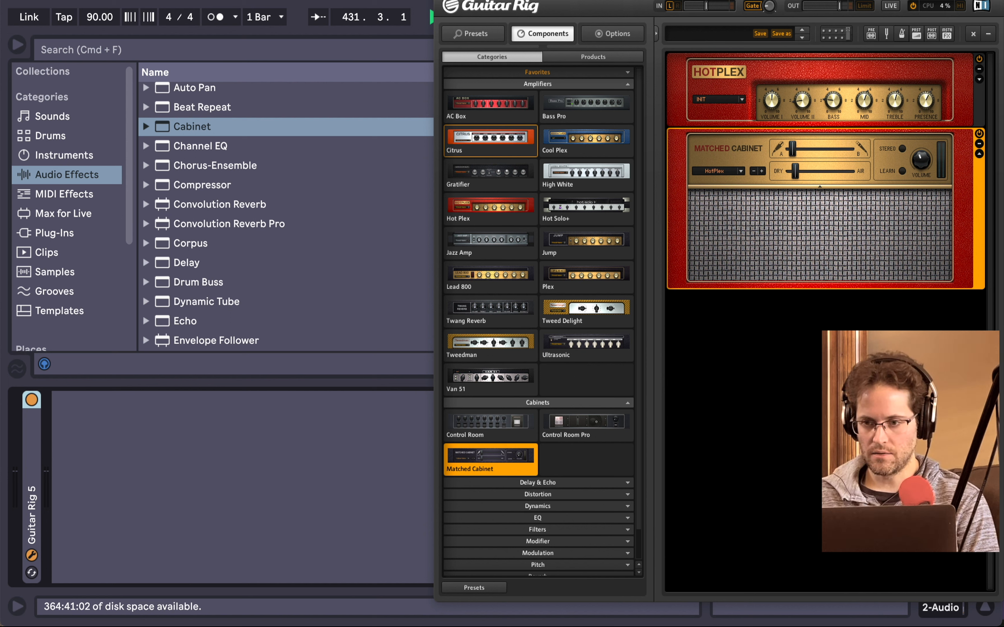
left_click(973, 34)
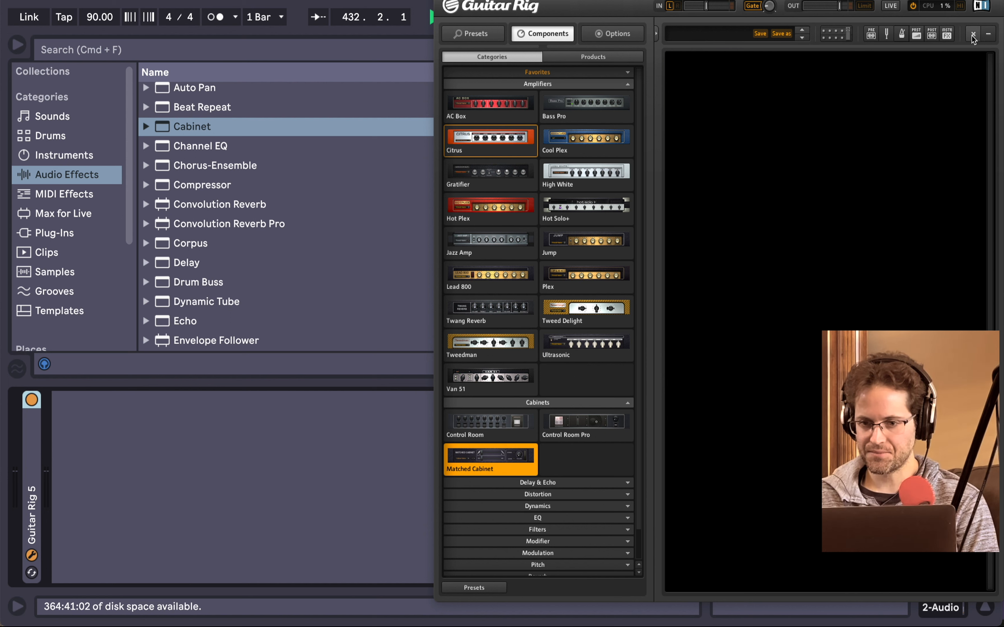
Step: Hide the plug-in window and expand the collapsed Guitar Rig 5 device
left_click(325, 167)
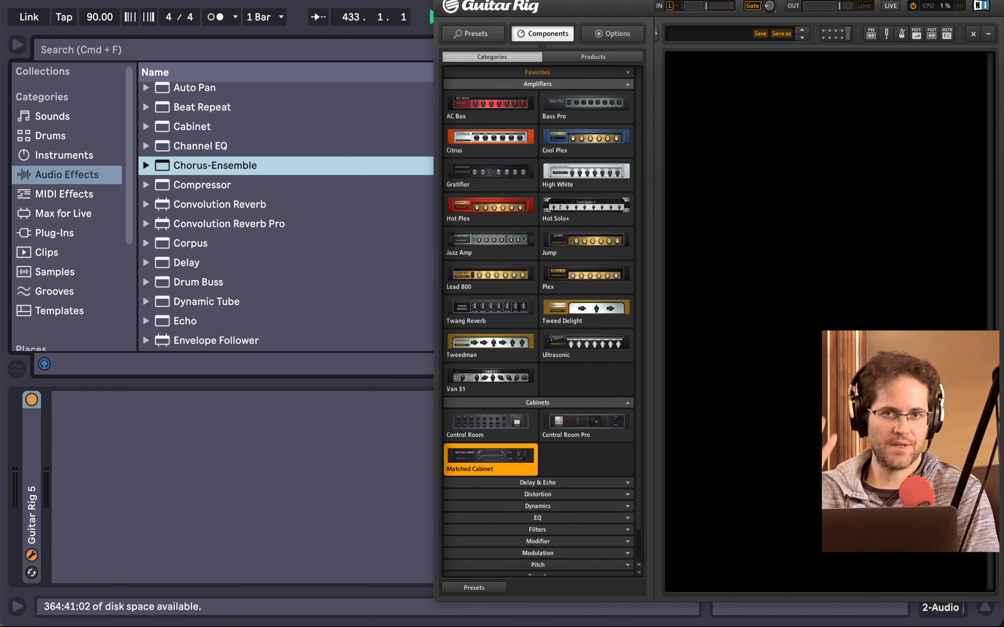
key("alt+super+p")
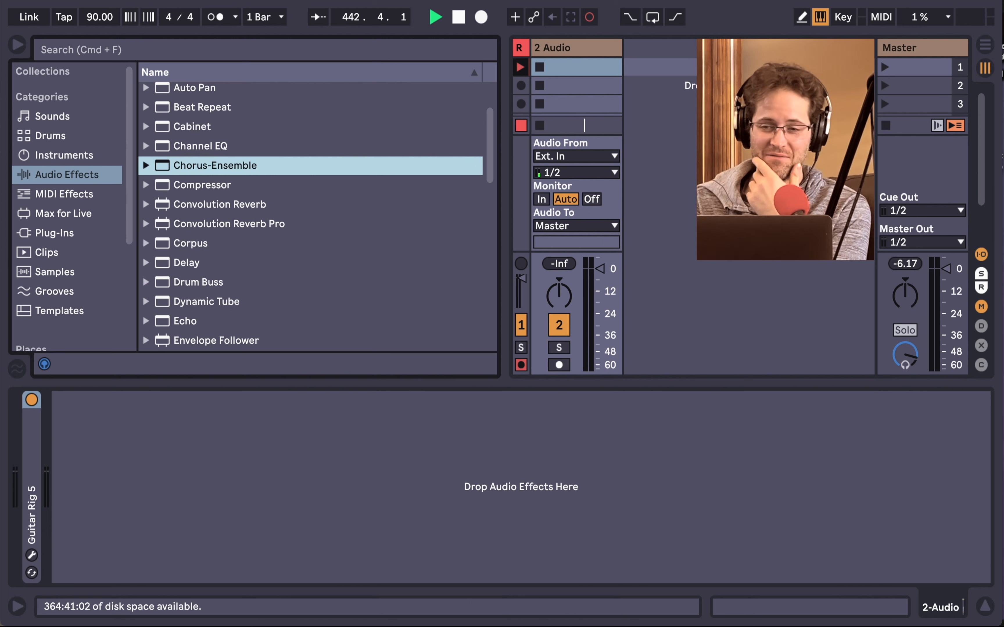
double_click(38, 430)
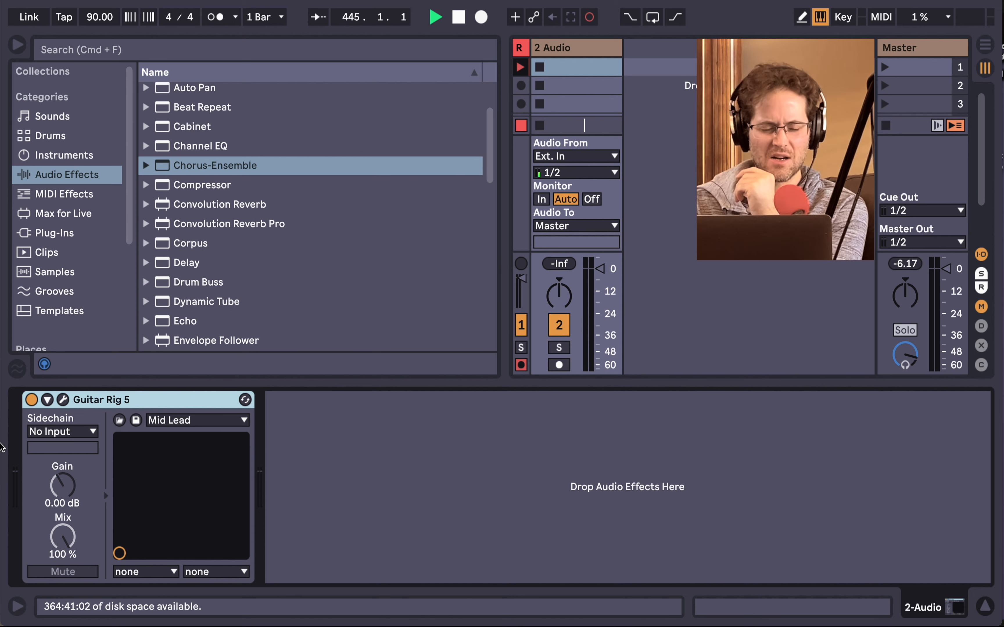
Step: Search the browser for "guitar" and narrow the results to Samples
left_click(91, 51)
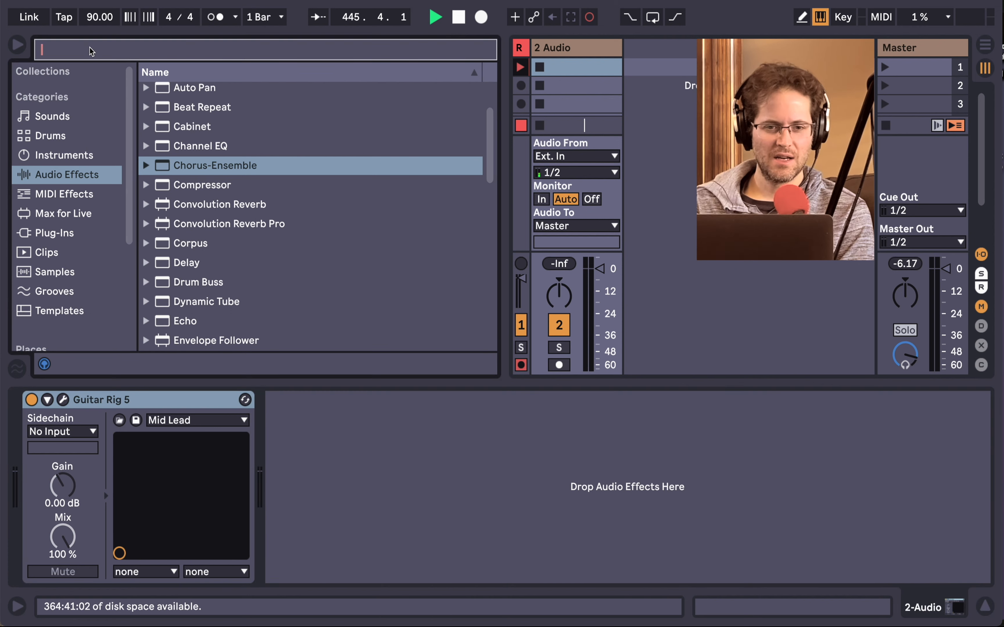
type("guitar")
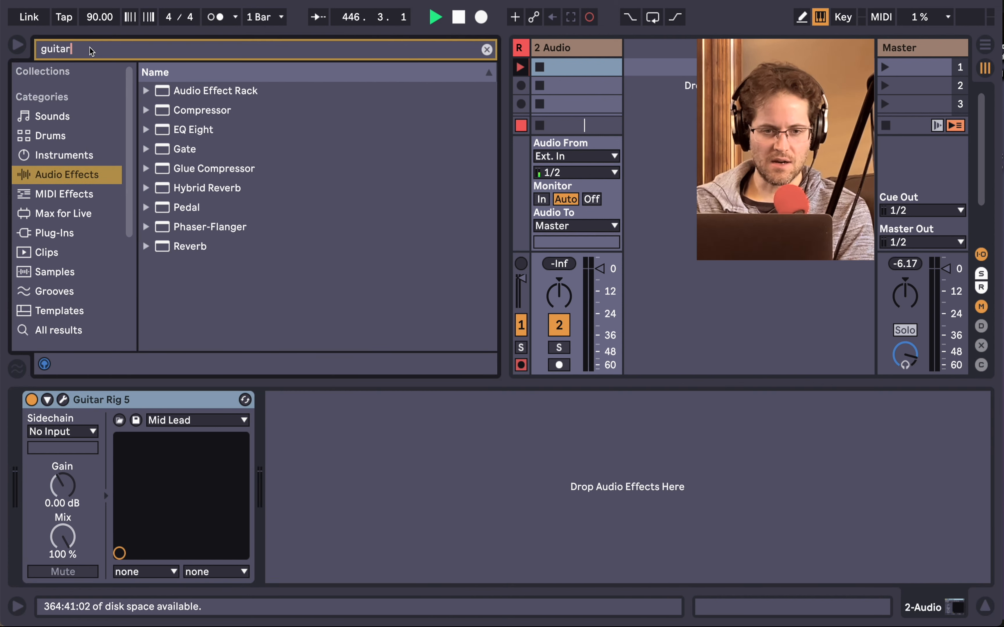
key("Down")
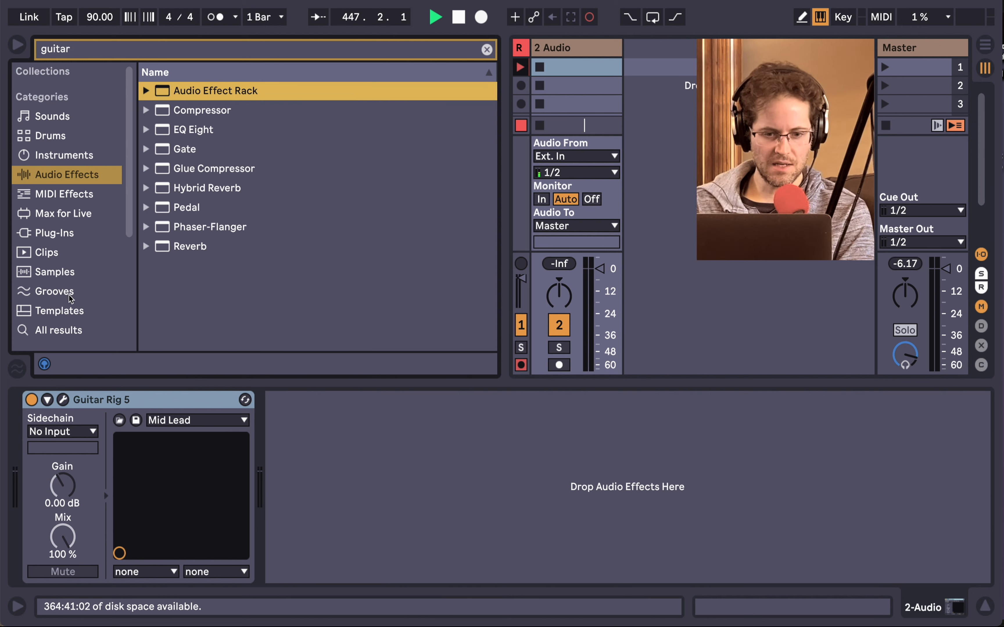
left_click(58, 277)
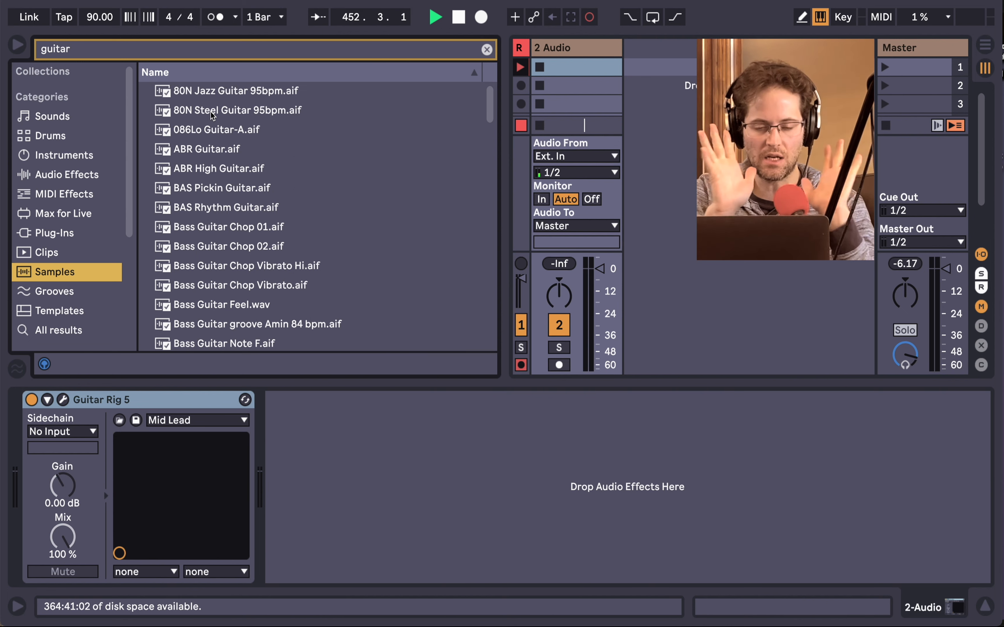
Step: Preview the samples 80N Jazz Guitar 95bpm.aif, 80N Steel Guitar 95bpm.aif, 086Lo Guitar-A.aif and ABR Guitar.aif
left_click(213, 91)
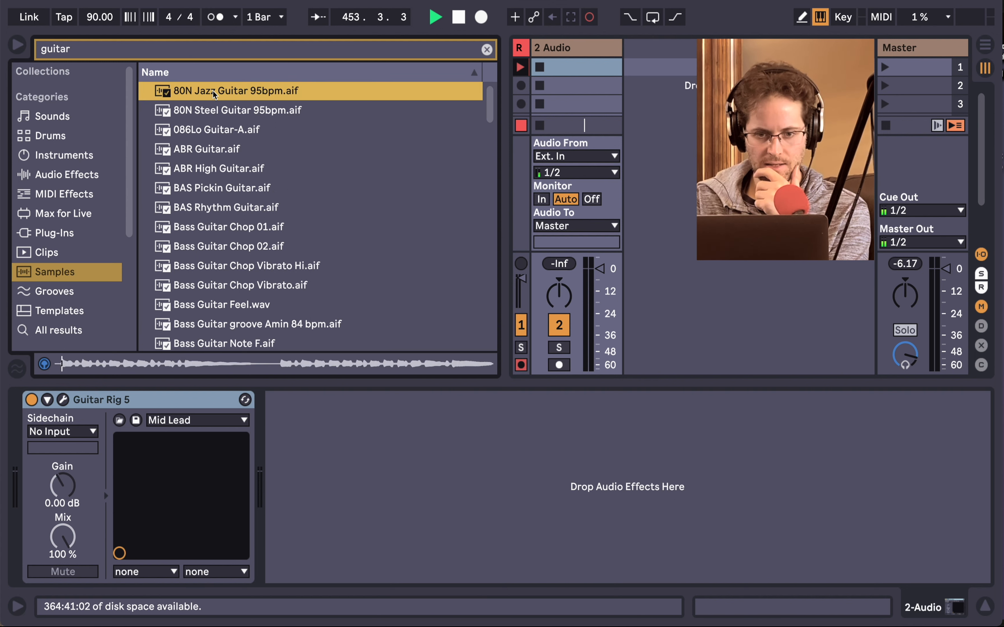
left_click(213, 111)
left_click(214, 130)
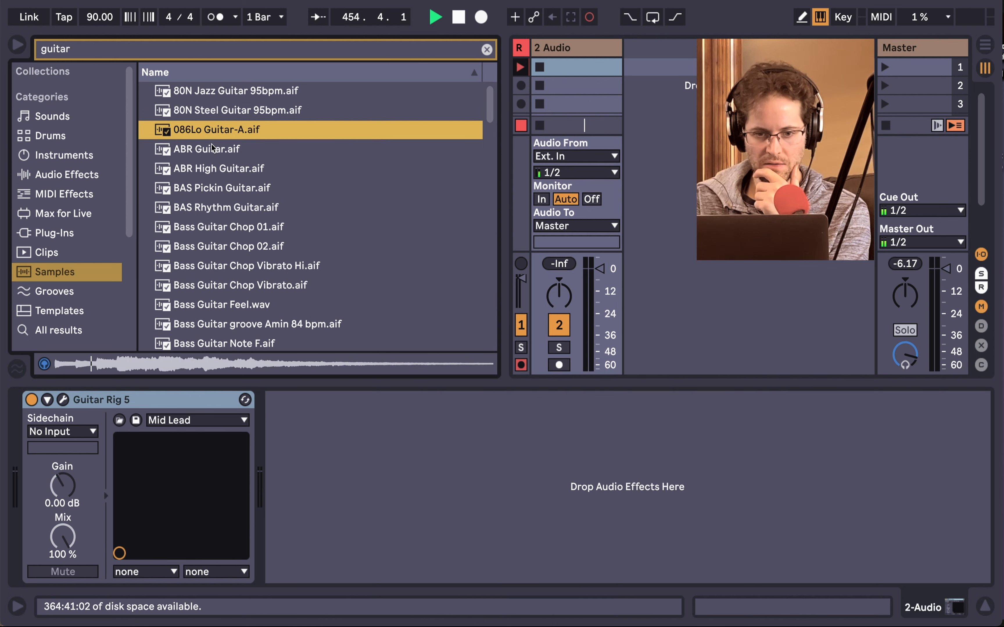
left_click(208, 150)
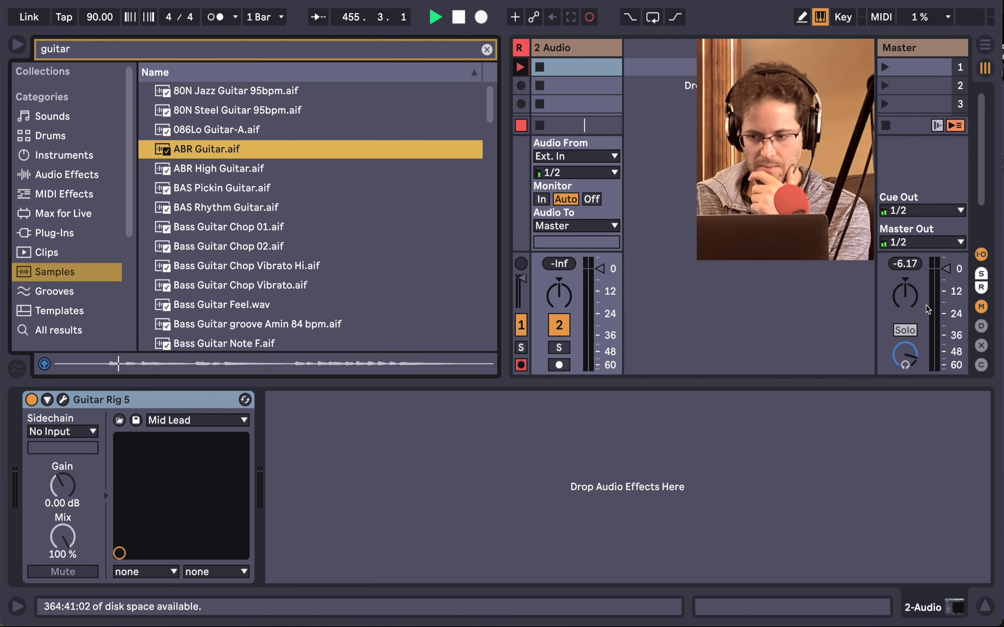
Step: Browse the guitar samples and preview Guitar Chop Dmin 02.aif and Guitar Chop Dmin 01.aif
left_click_drag(909, 347, 908, 361)
scroll(251, 204, "down", 4)
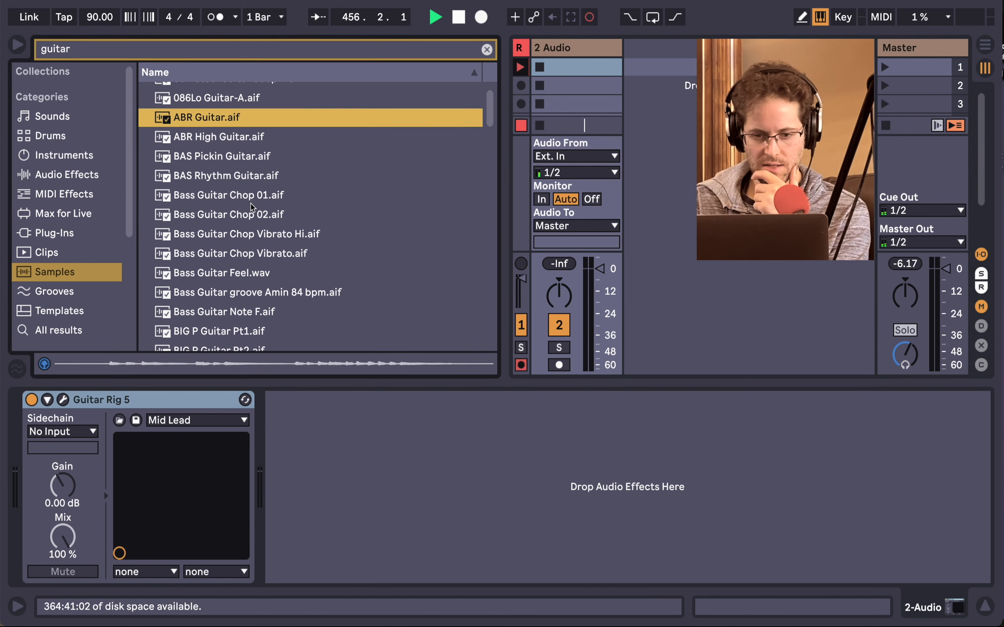
scroll(251, 204, "down", 12)
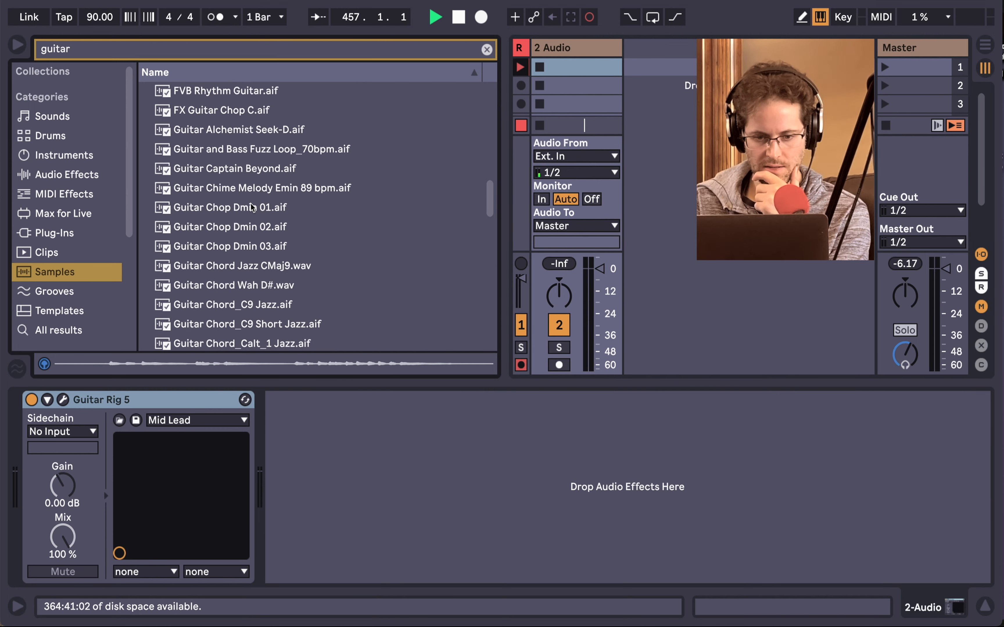
scroll(251, 204, "down", 1)
left_click(251, 204)
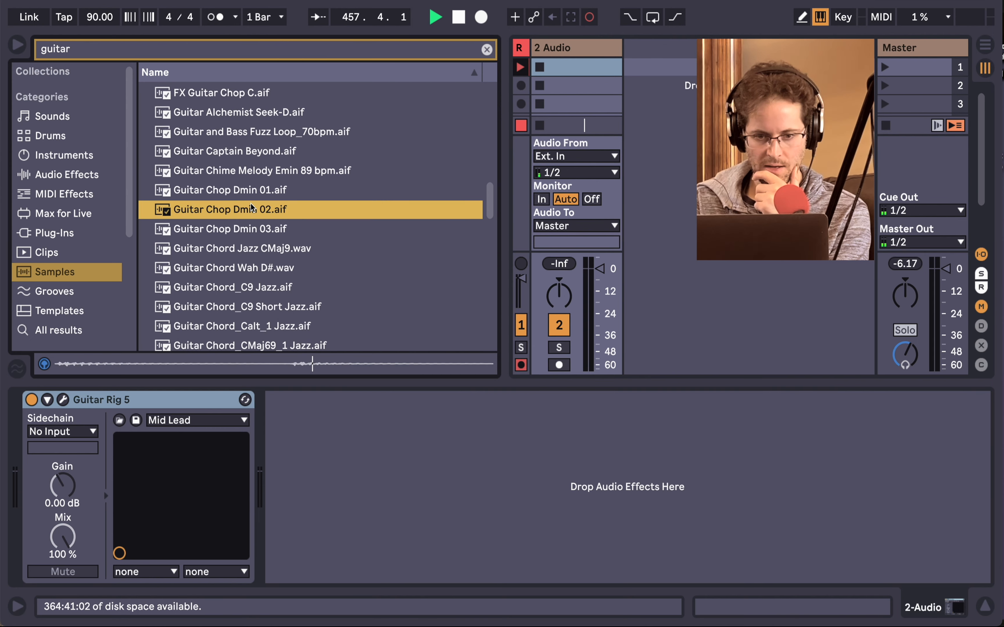
left_click(249, 192)
scroll(250, 192, "down", 1)
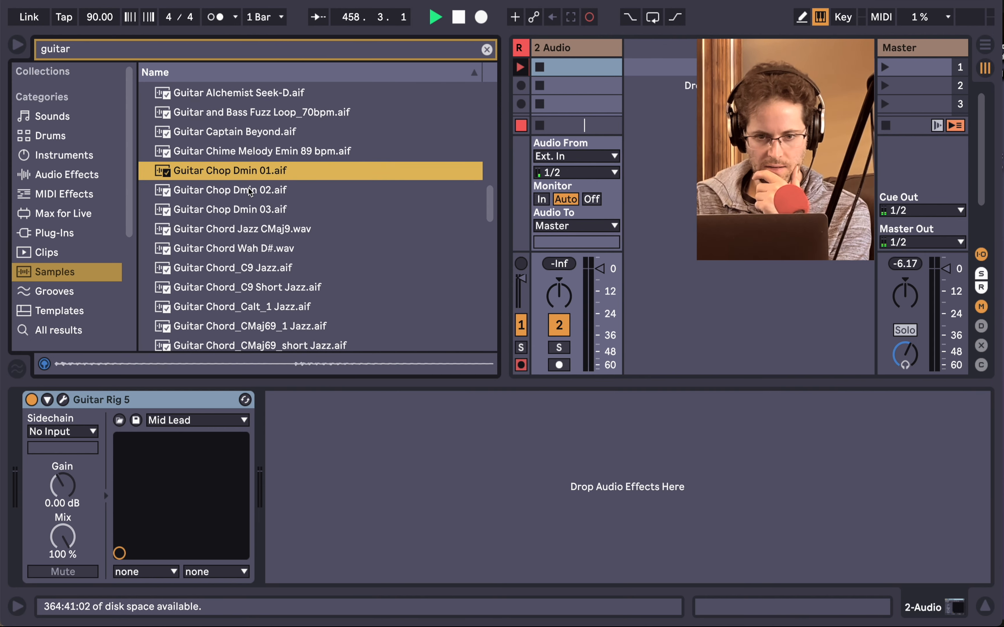
scroll(250, 192, "down", 10)
scroll(250, 192, "down", 5)
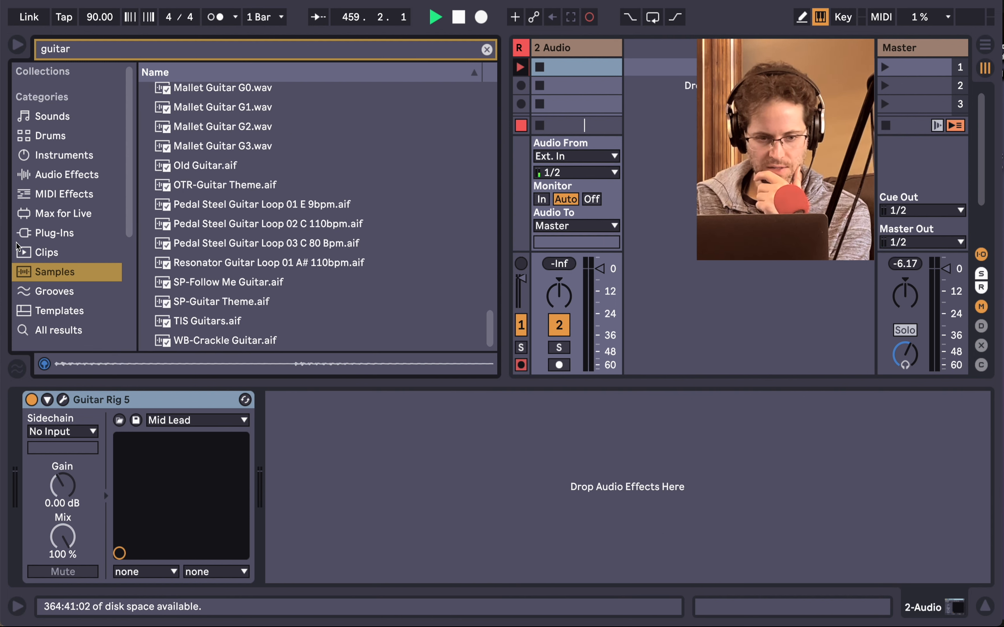
Step: Widen the guitar search to all results and audition entries such as 80N Steel Guitar 95bpm.aif and 80N Steel Guitar 95bpm.alc
left_click(44, 330)
left_click(233, 168)
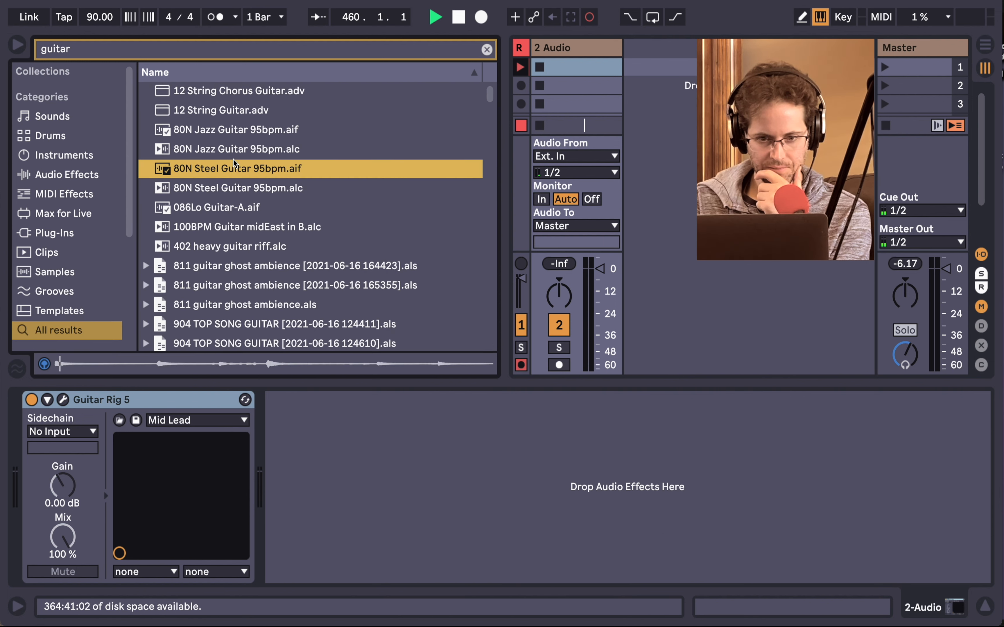
left_click(232, 187)
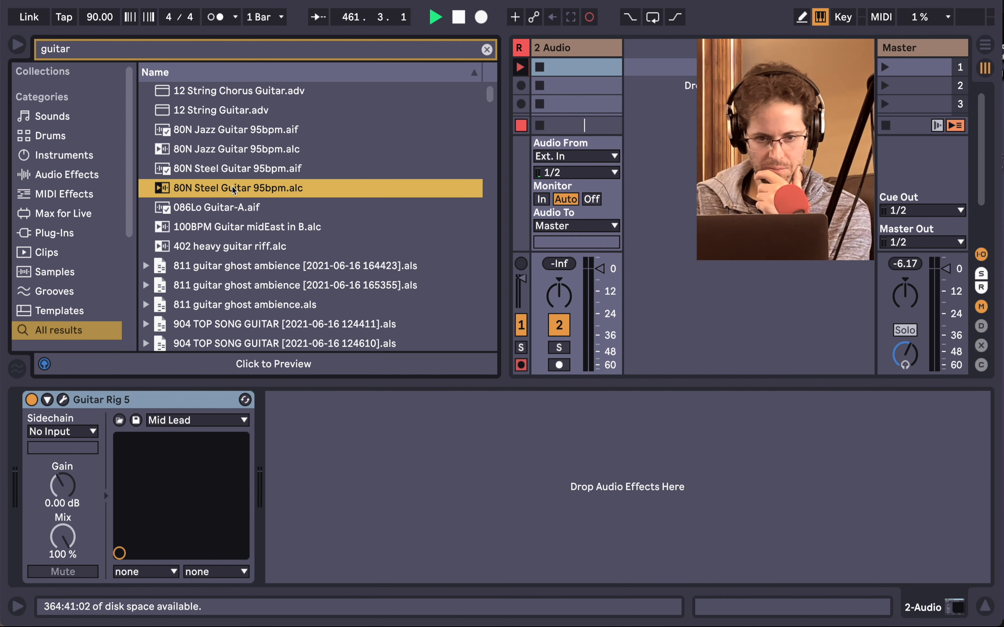
left_click(228, 91)
left_click(199, 266)
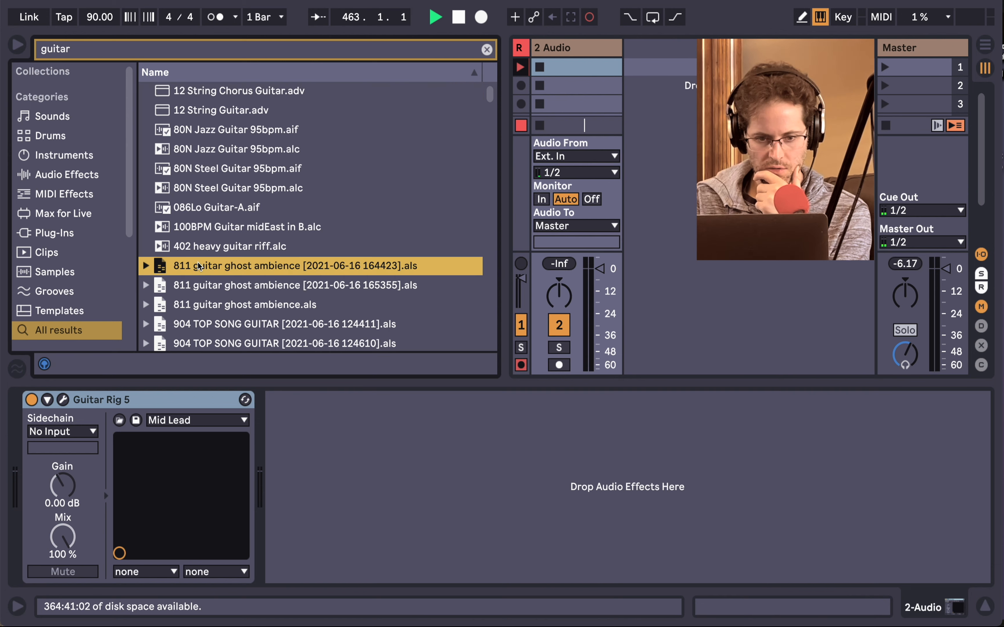
scroll(199, 266, "down", 3)
scroll(199, 266, "down", 10)
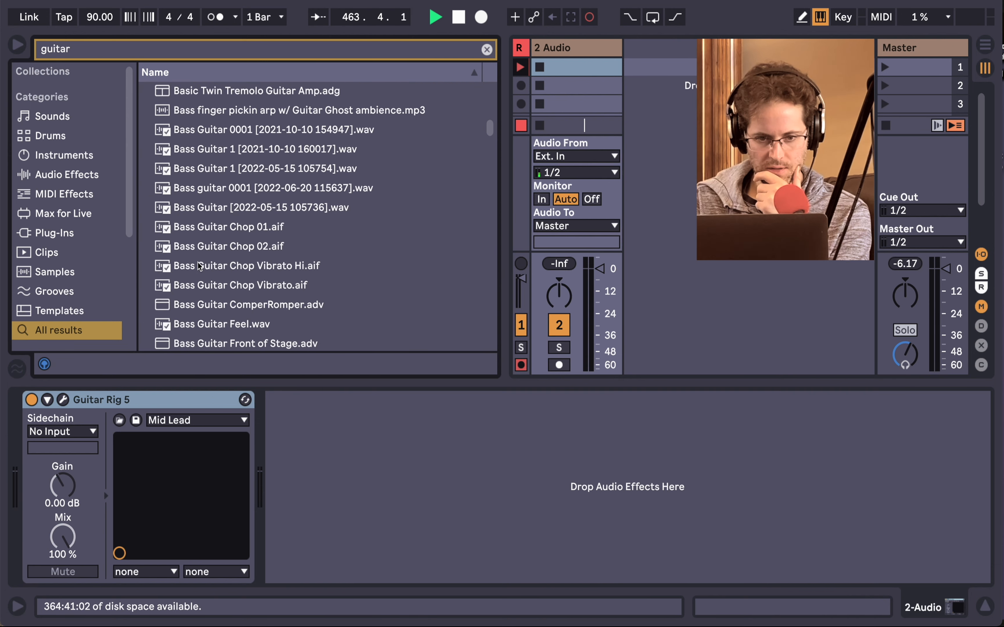
left_click(205, 191)
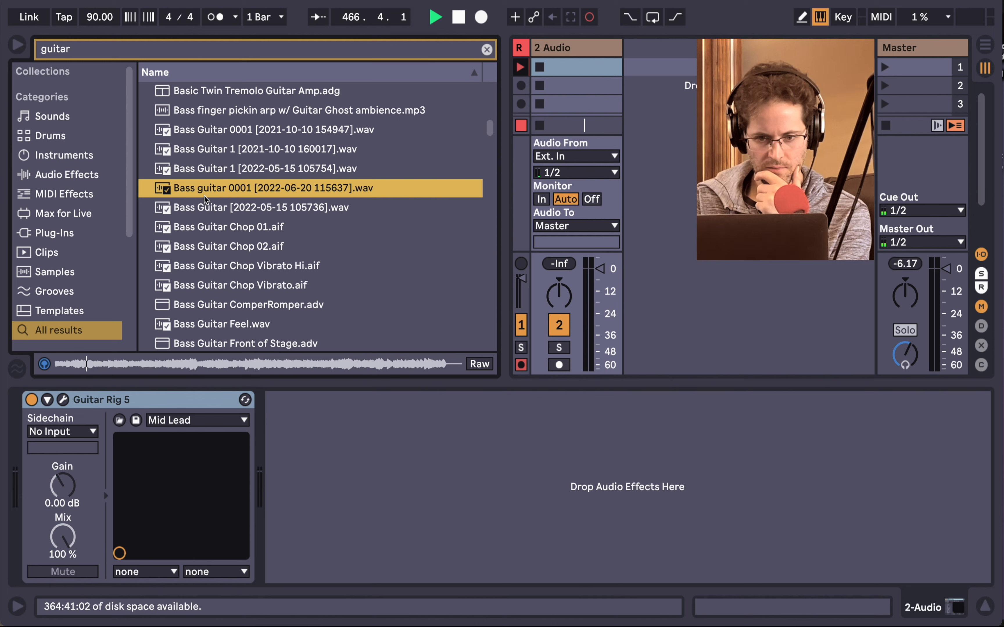
left_click_drag(212, 190, 548, 88)
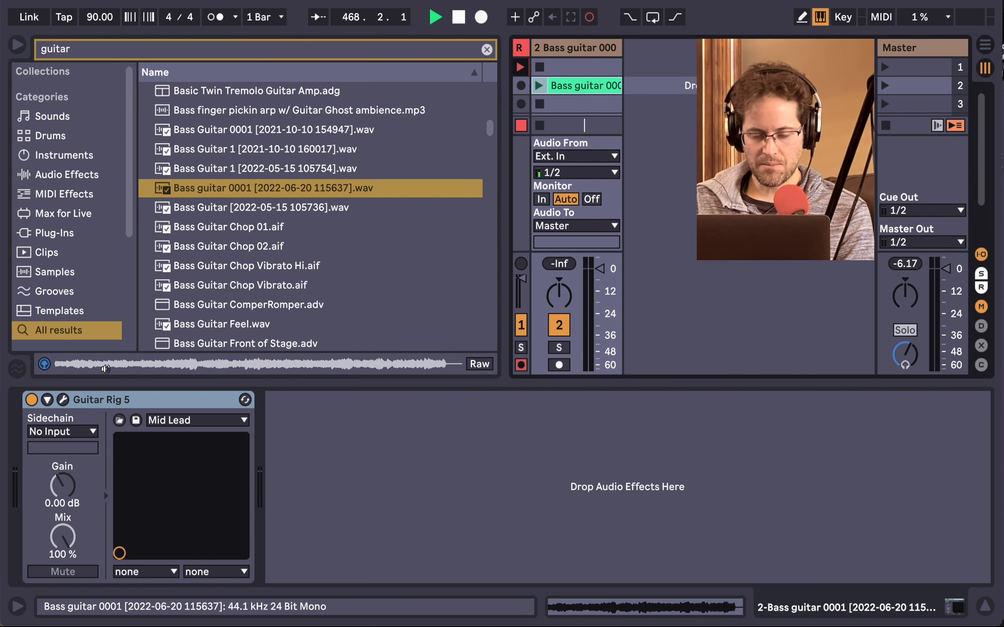
left_click(487, 49)
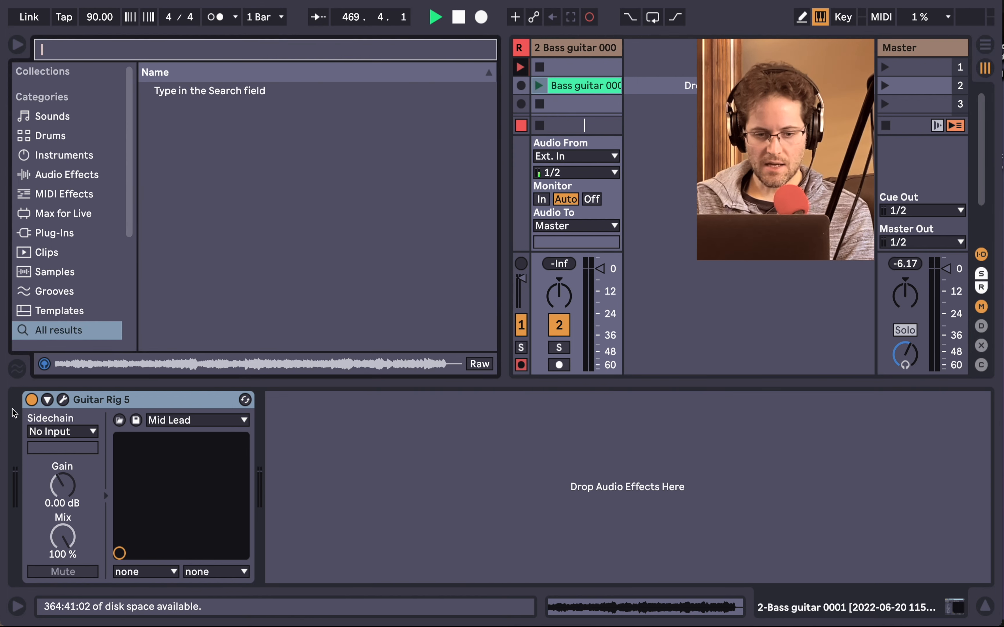
Step: Show the Guitar Rig 5 window, narrow the browser and reposition the window so the audio track stays visible
left_click(62, 400)
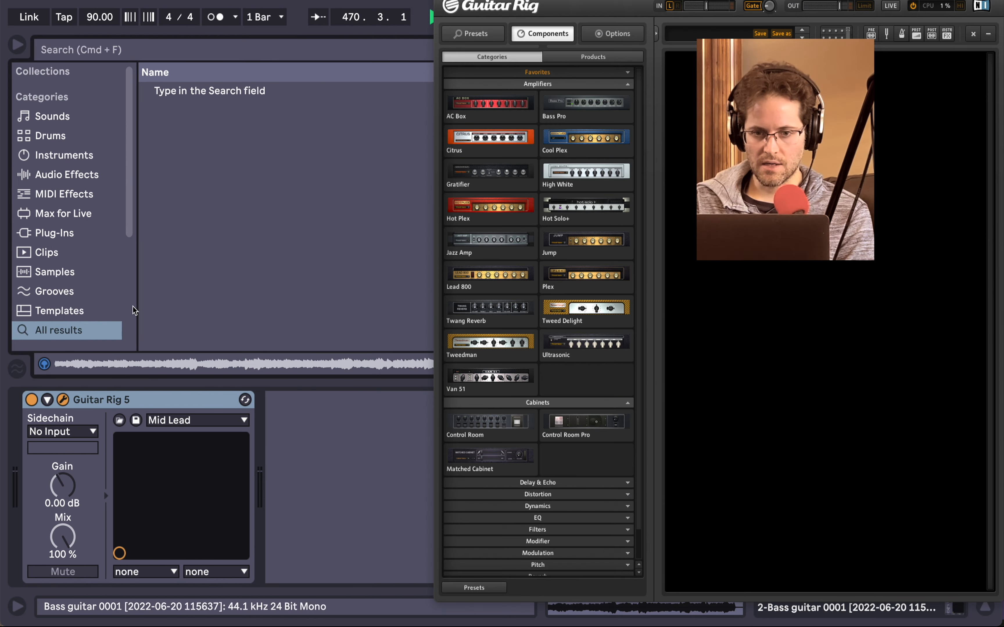
left_click_drag(535, 1, 744, 250)
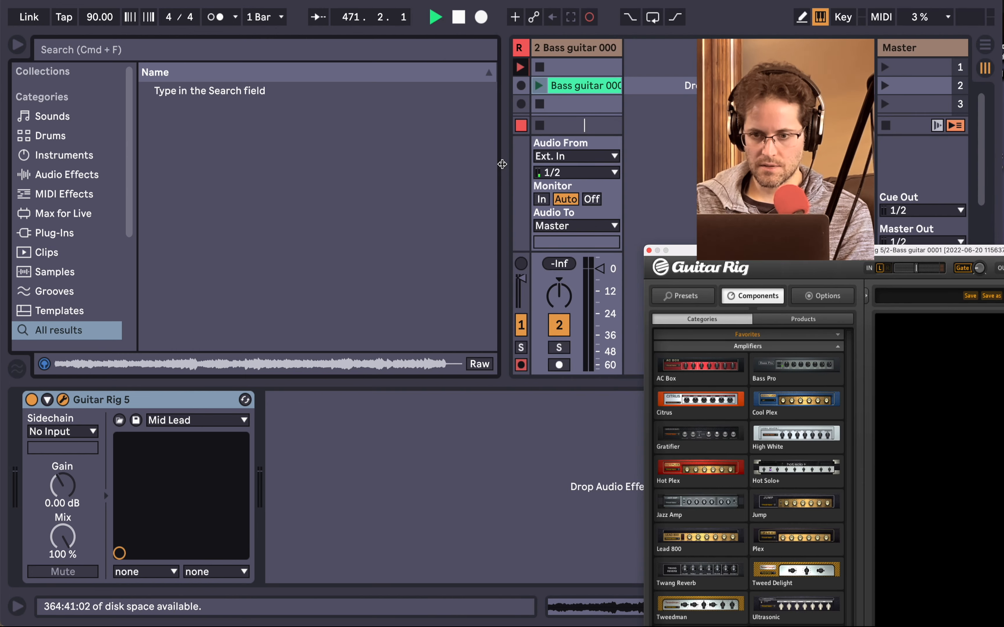
left_click_drag(503, 163, 270, 163)
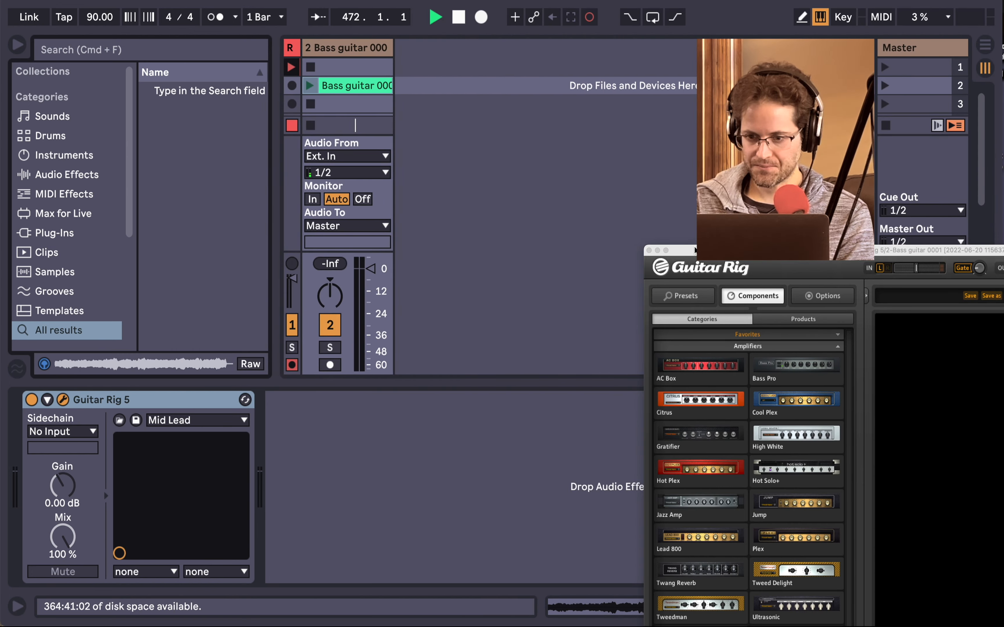
left_click_drag(694, 251, 458, 1)
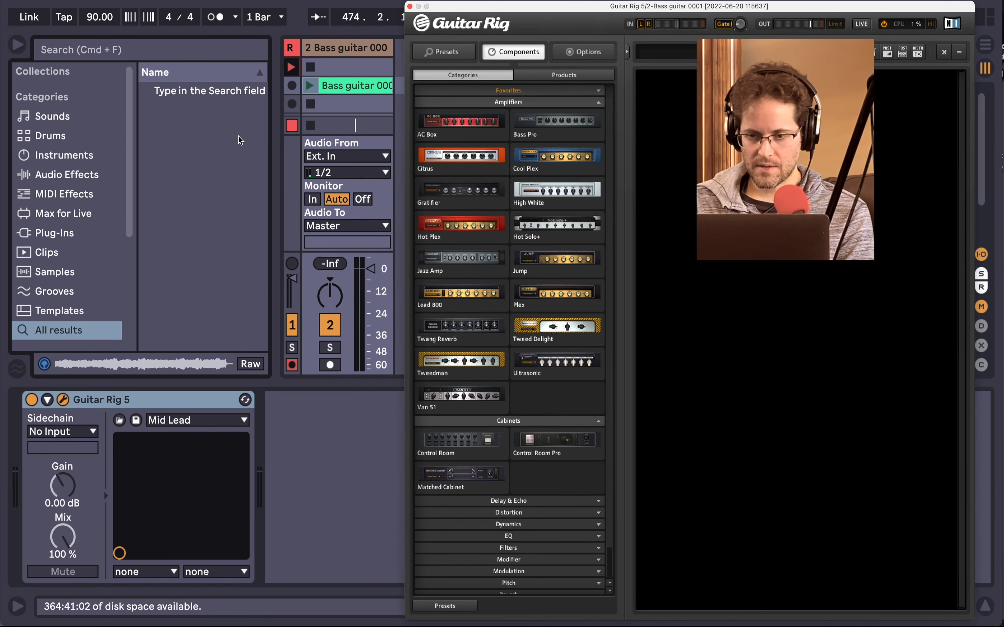
Step: Deactivate Guitar Rig 5, play the bass guitar clip with its clip details shown, and close the plug-in window
left_click(32, 400)
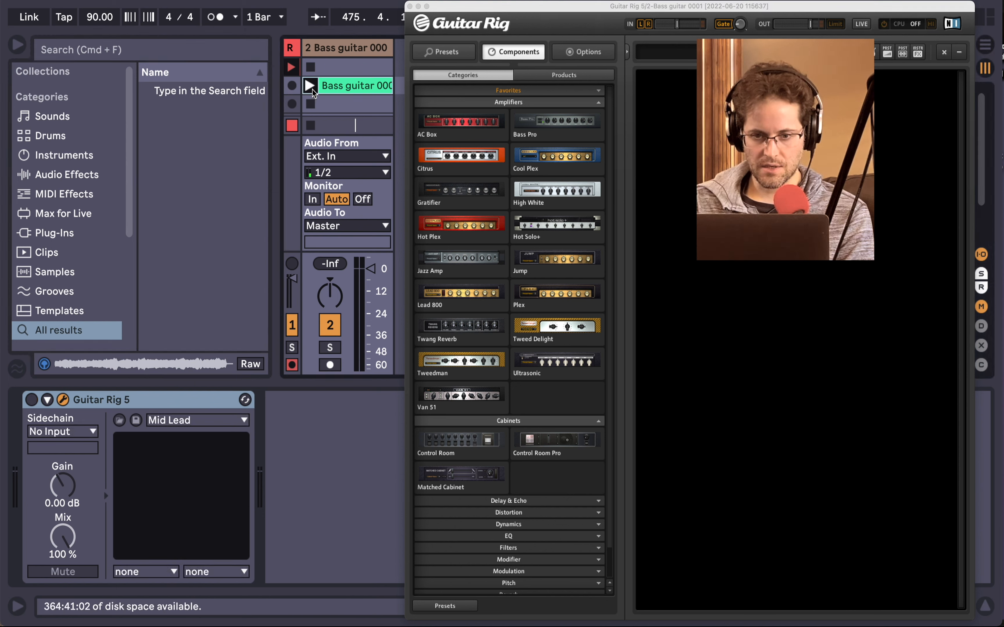
double_click(340, 88)
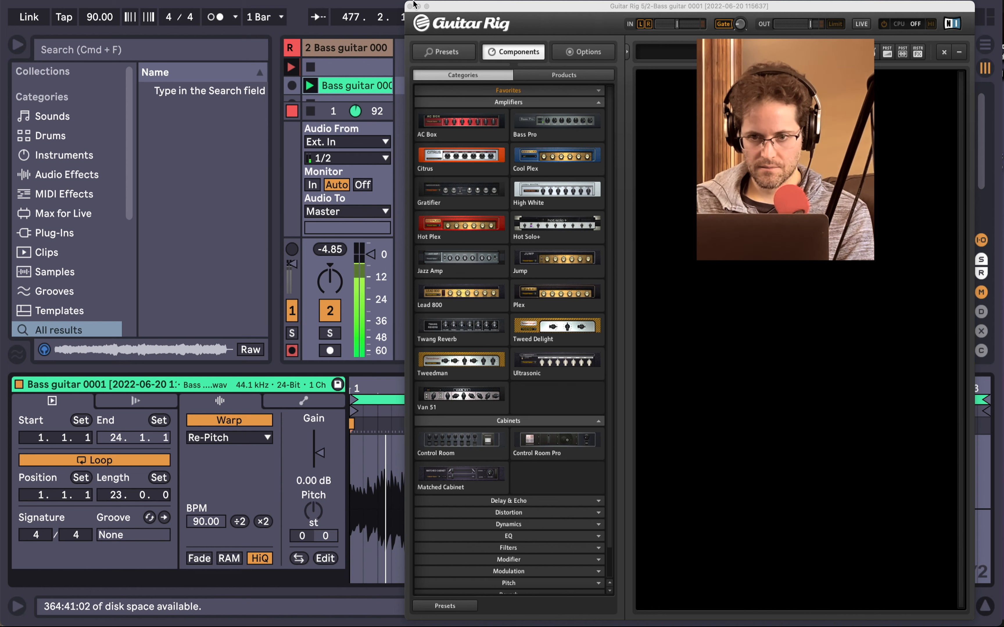
left_click(409, 7)
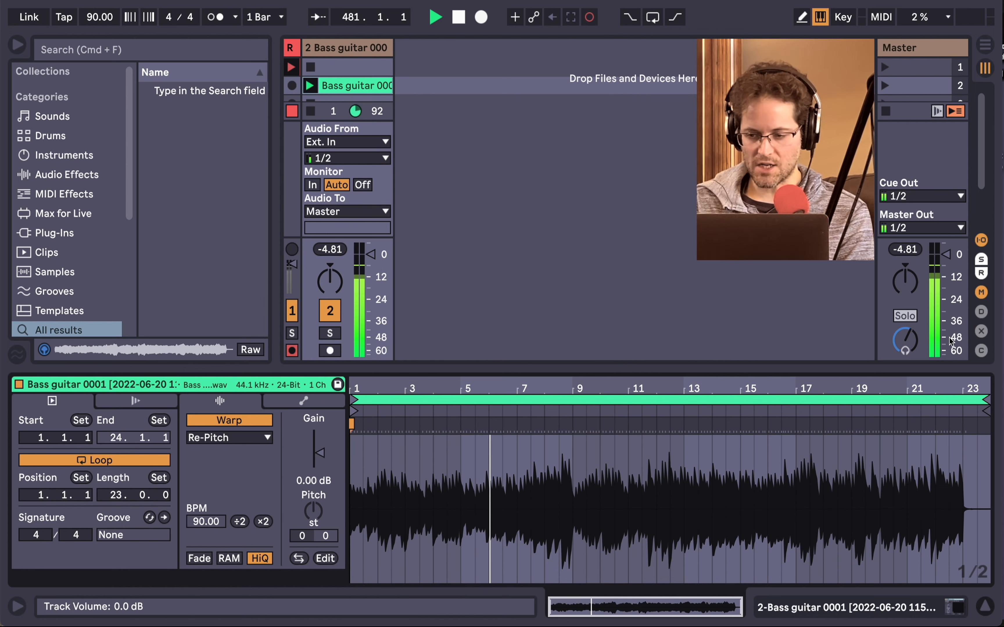
Step: Set the bass guitar clip's loop end to 23.1.1 and nudge its start slightly past 1.1.1
left_click_drag(948, 380, 915, 385)
mouse_move(985, 402)
left_mouse_down()
mouse_move(838, 400)
mouse_move(876, 388)
mouse_move(925, 391)
mouse_move(424, 400)
left_mouse_up()
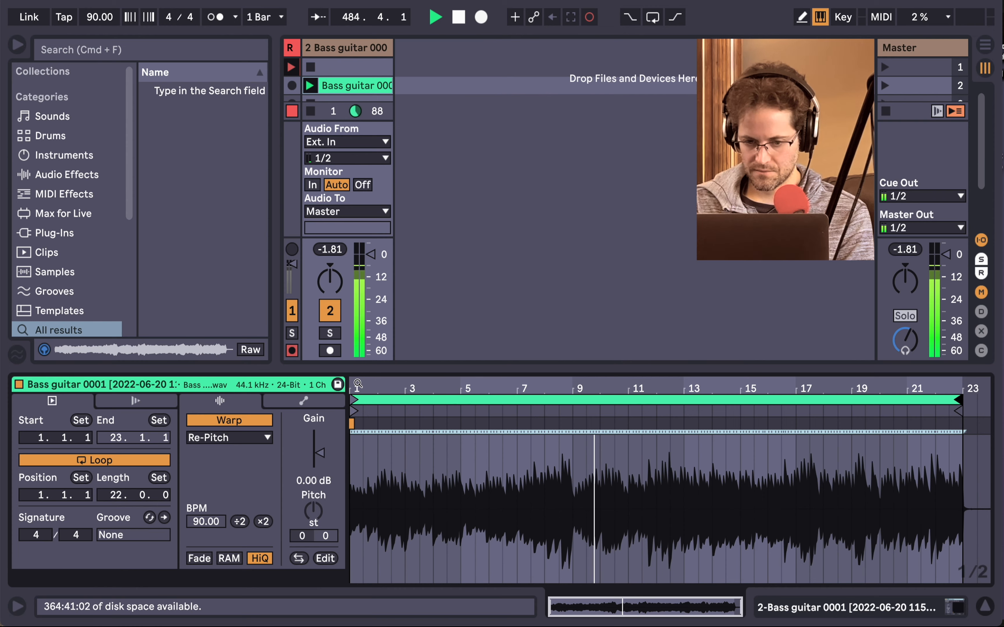
mouse_move(356, 384)
left_mouse_down()
mouse_move(378, 406)
mouse_move(403, 379)
mouse_move(351, 386)
left_mouse_up()
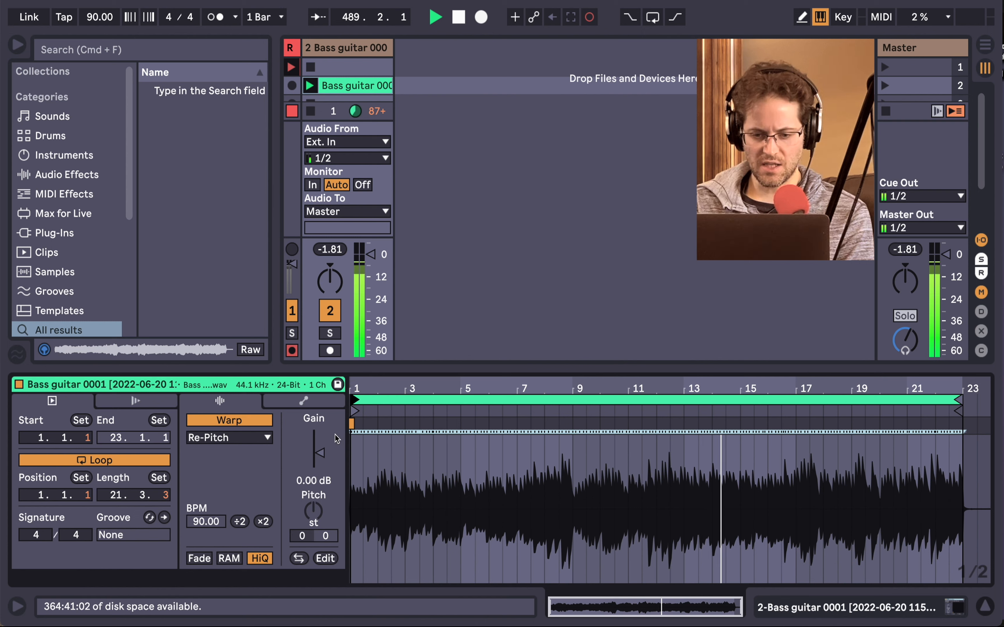
Step: Lower the bass guitar clip's gain to -2.13 dB and reset the track's peak level reading
left_click_drag(319, 452, 321, 456)
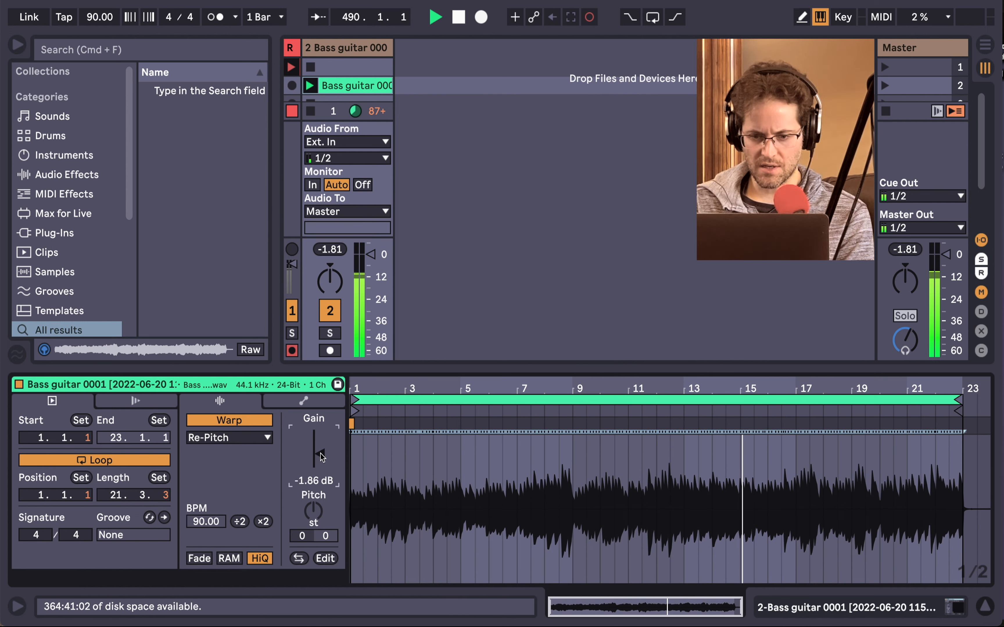
left_click(333, 250)
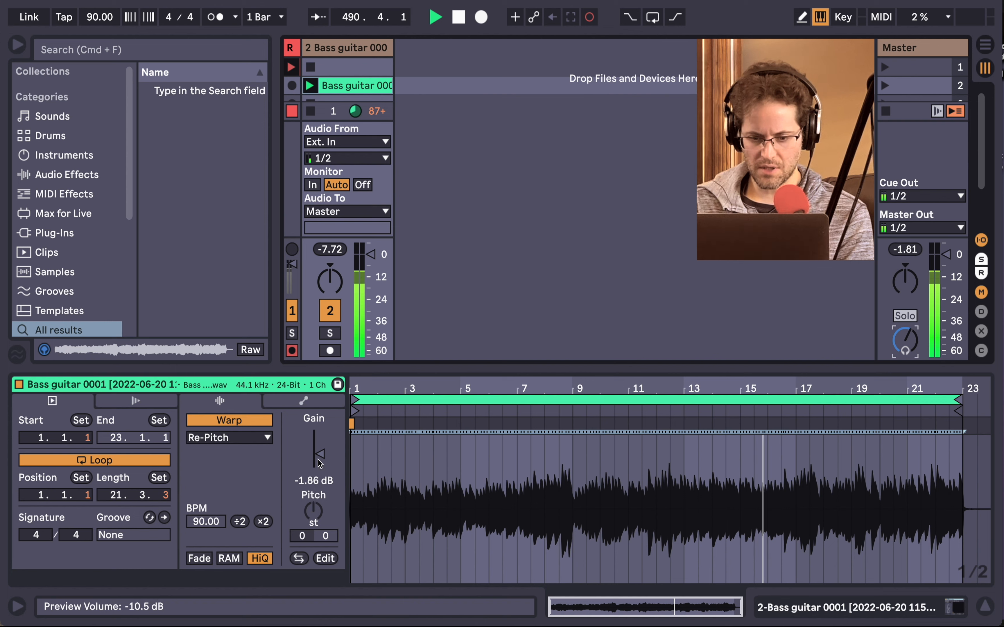
left_click(326, 456)
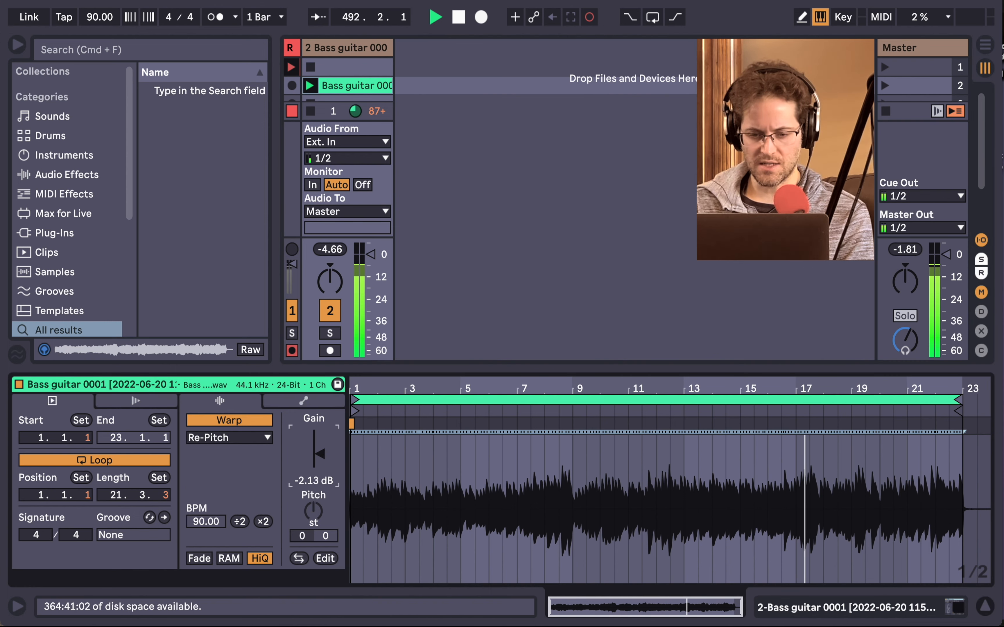
Step: Return to the bass guitar track's devices, switch the track off and stop its clip
left_click(334, 49)
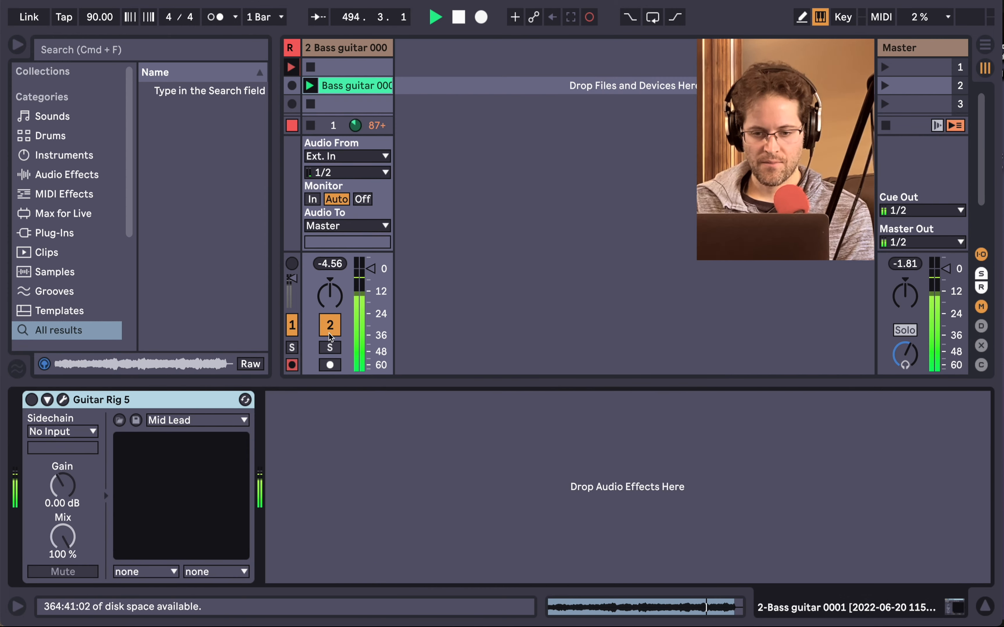
left_click(339, 331)
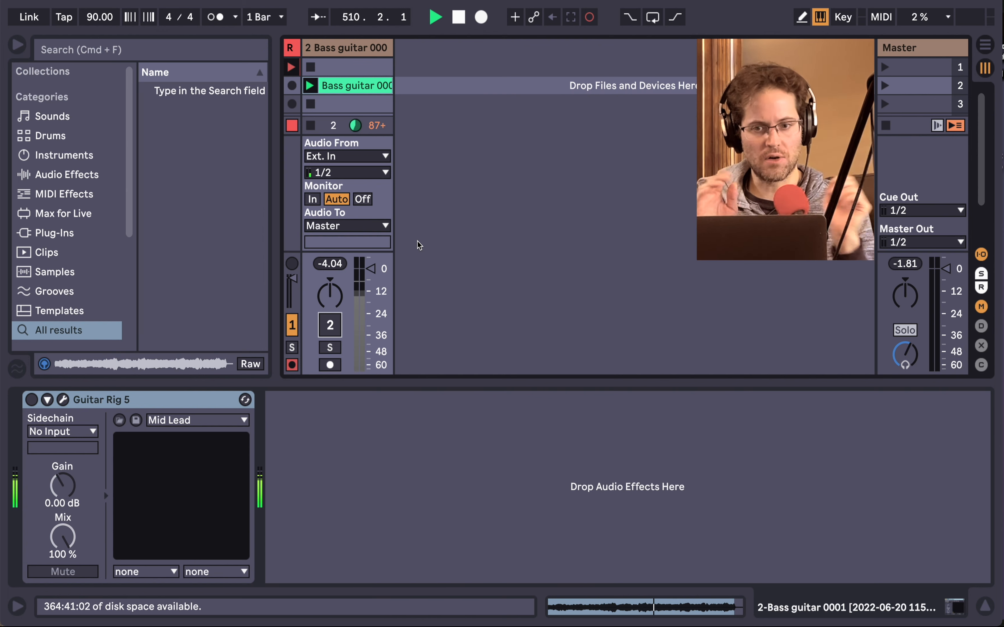
left_click(310, 125)
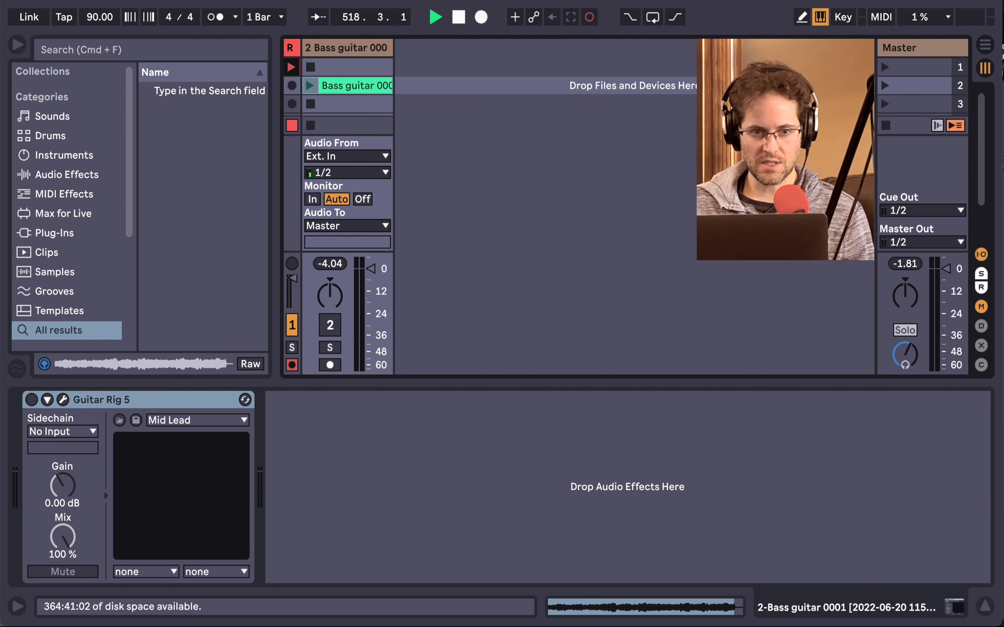
Step: Inspect the Audio Input Device setting in the audio preferences and close the preferences
left_click(35, 1)
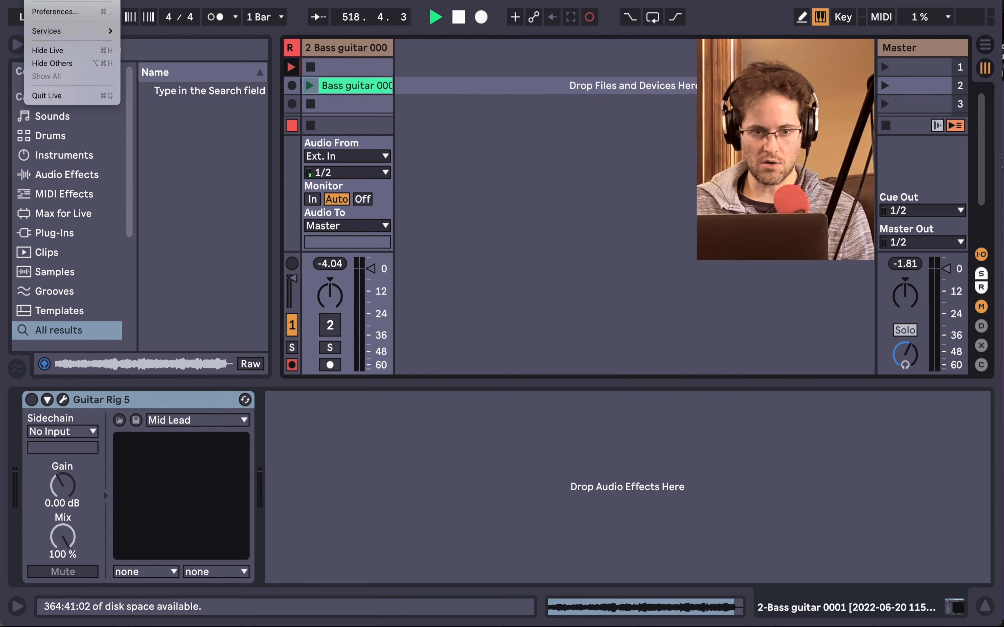
left_click(59, 13)
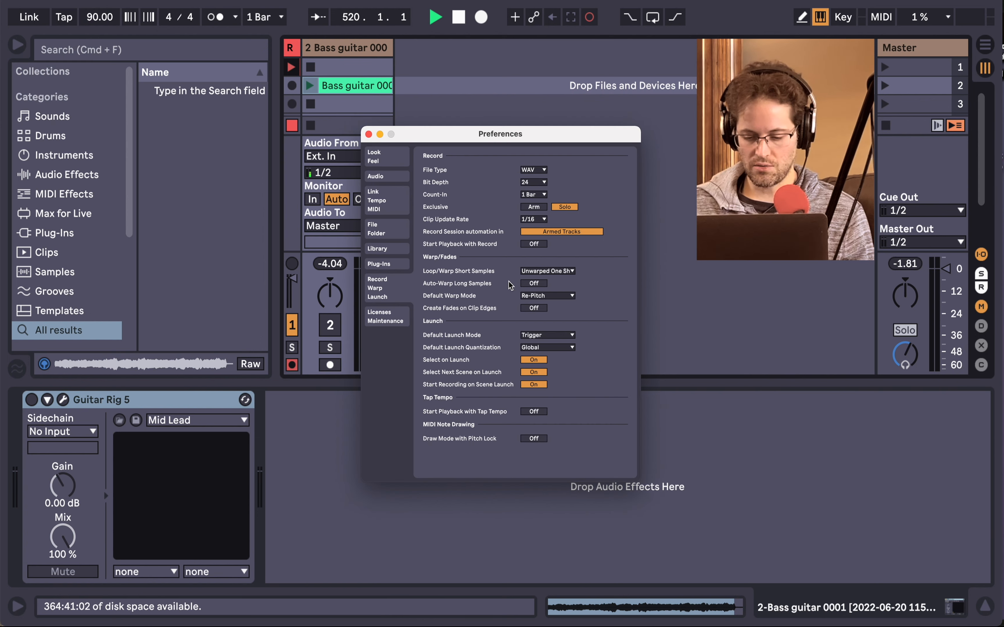
left_click(385, 177)
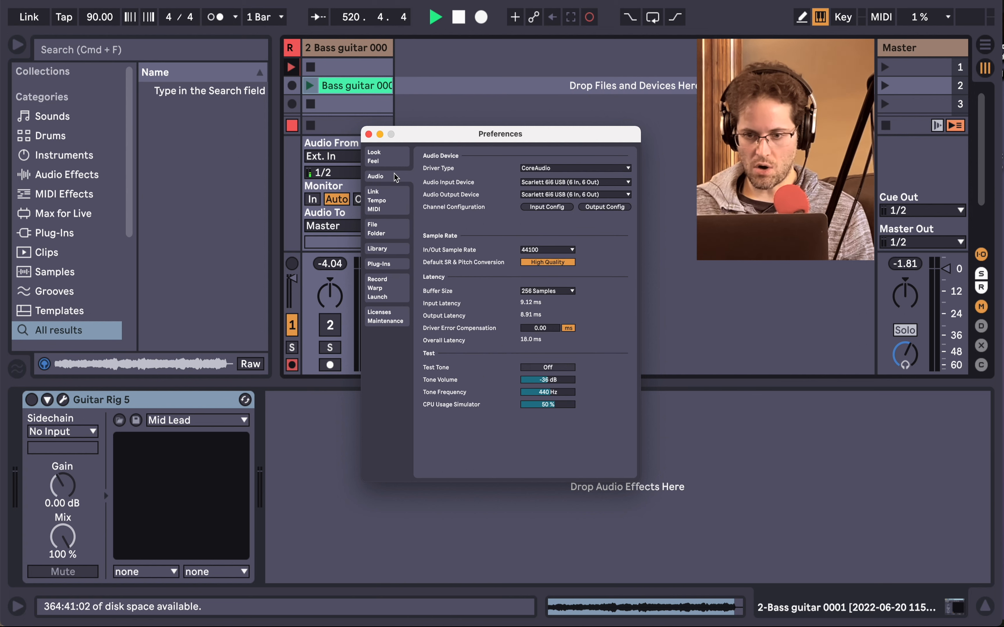
left_click(530, 187)
left_click(507, 186)
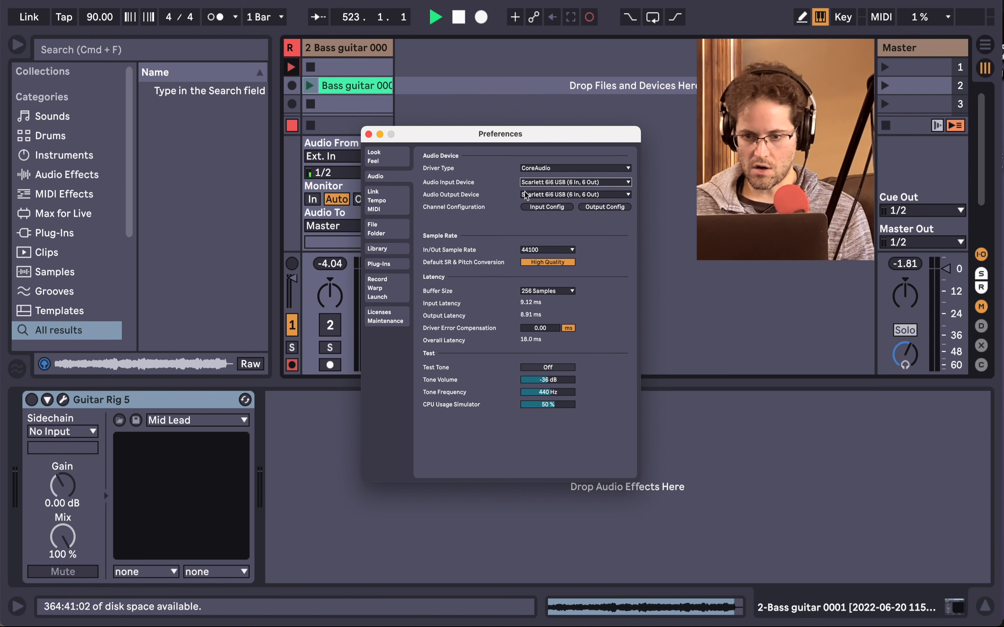
left_click(368, 134)
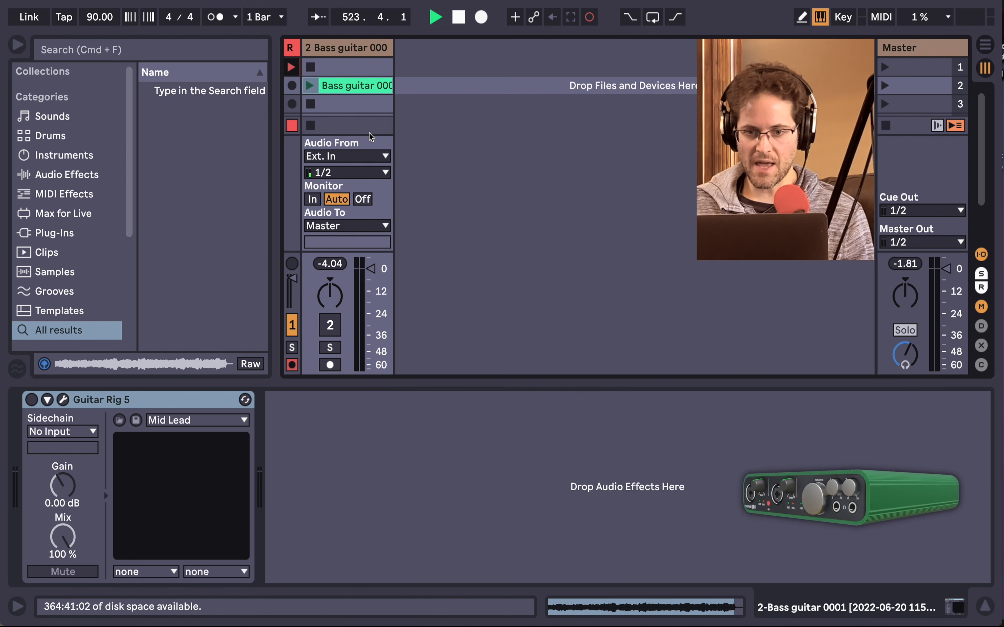
Step: Review the bass guitar track's Audio From sources and input channels, keeping Ext. In and 1/2
left_click(355, 157)
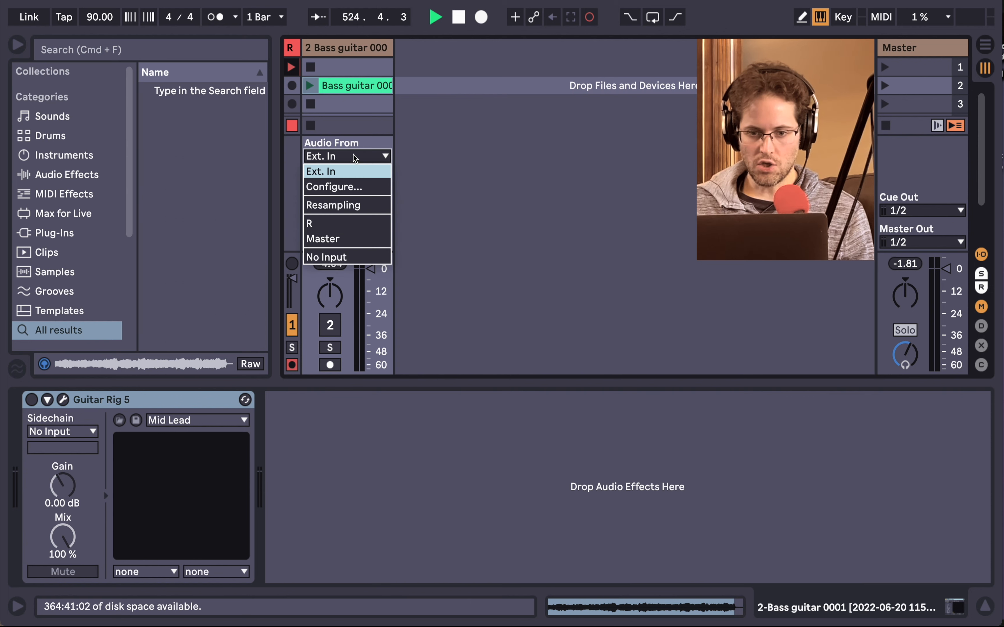
left_click(334, 171)
left_click(334, 171)
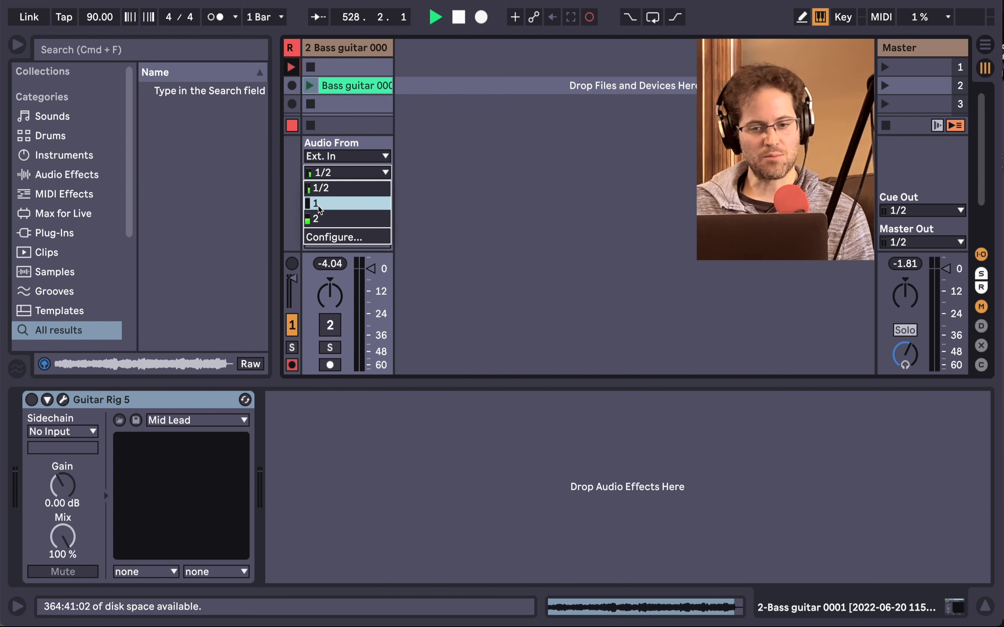
left_click(438, 162)
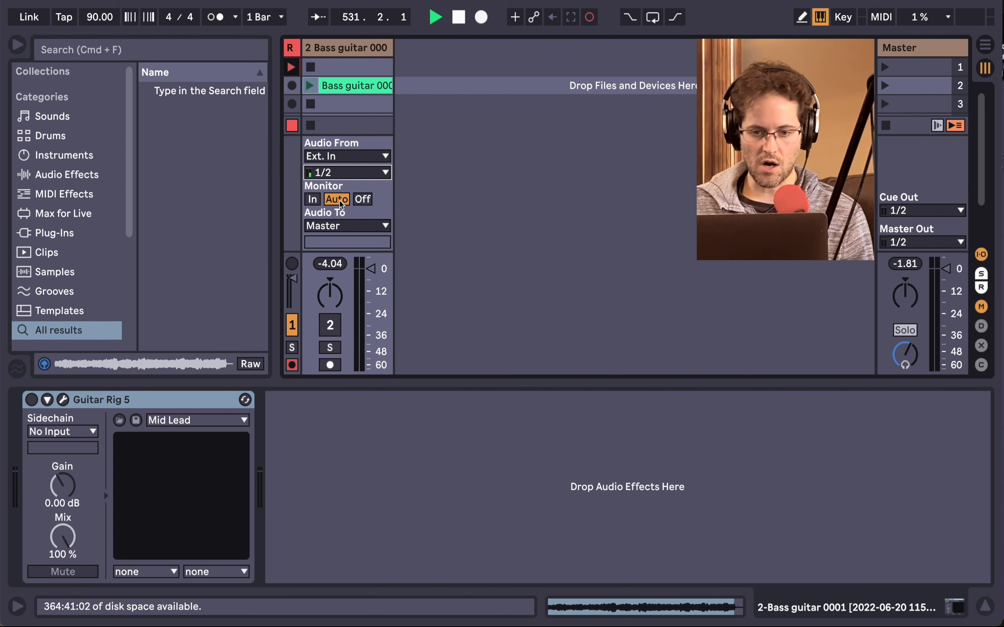
Step: Switch the bass guitar track back on, check its clip, return to its devices and launch the clip
left_click(330, 325)
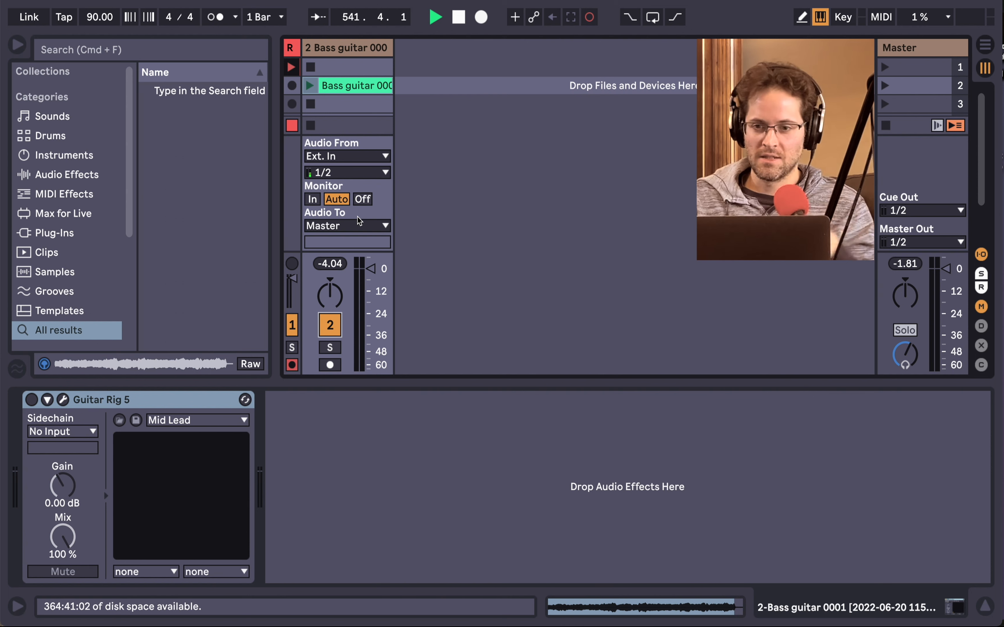
double_click(341, 87)
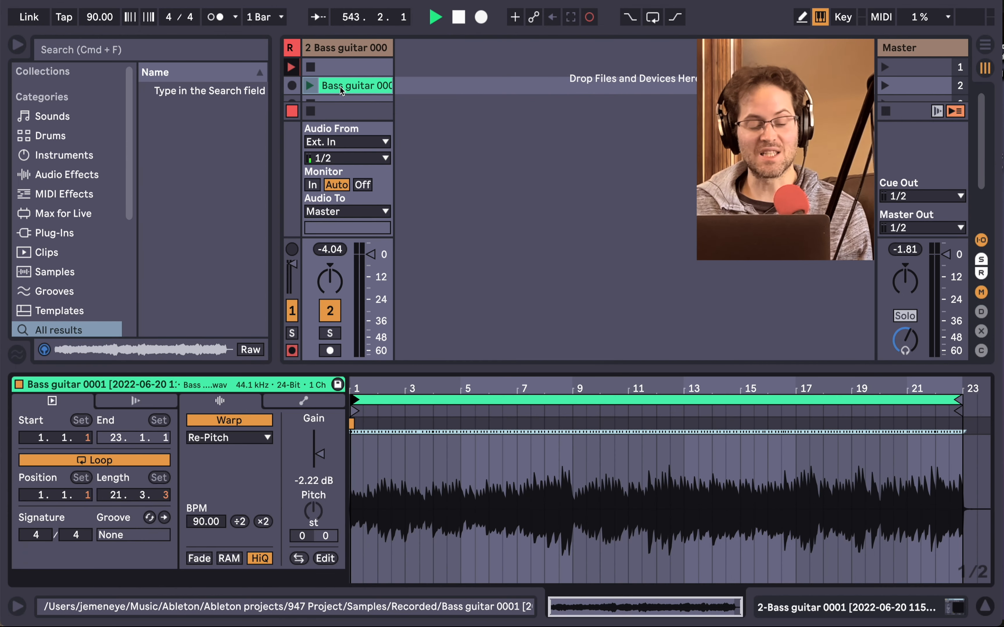
key("shift+Tab")
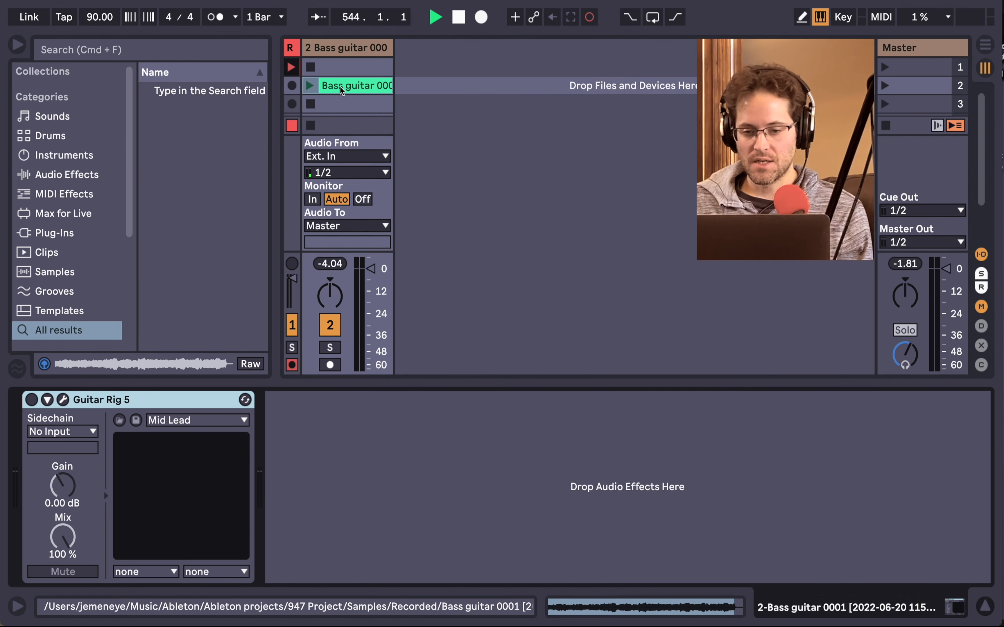
left_click(312, 87)
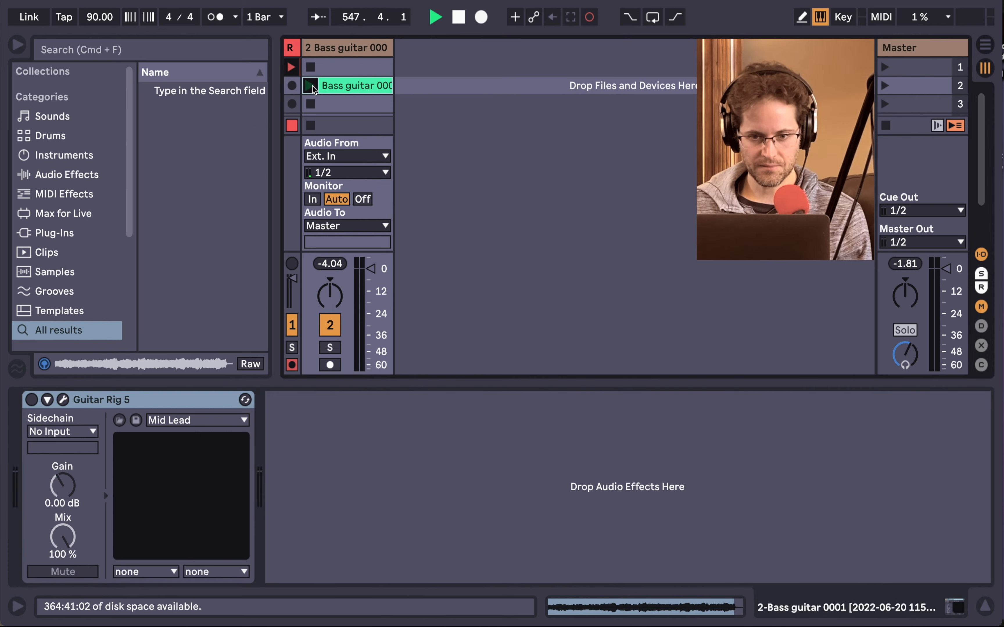
Step: Examine the playing bass guitar clip's waveform and settings alongside the track's Guitar Rig 5 device
left_click(351, 86)
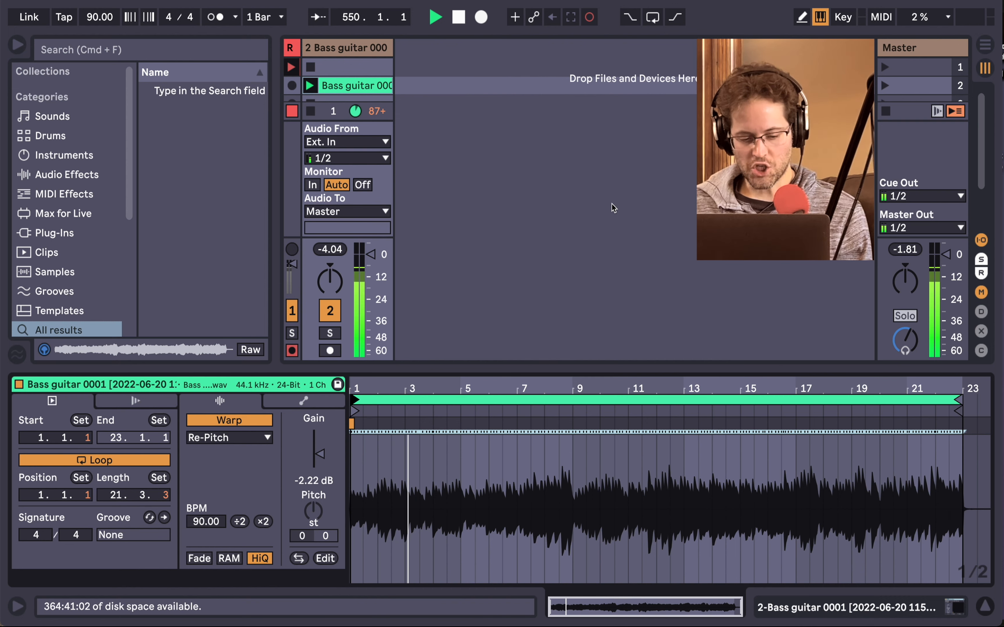
key("shift+Tab")
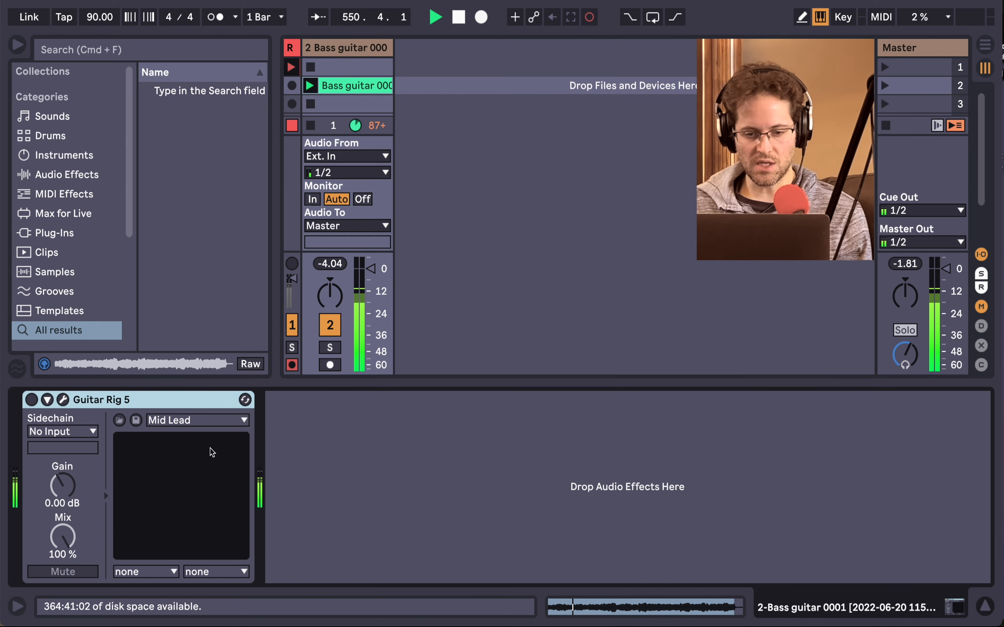
key("shift+Tab")
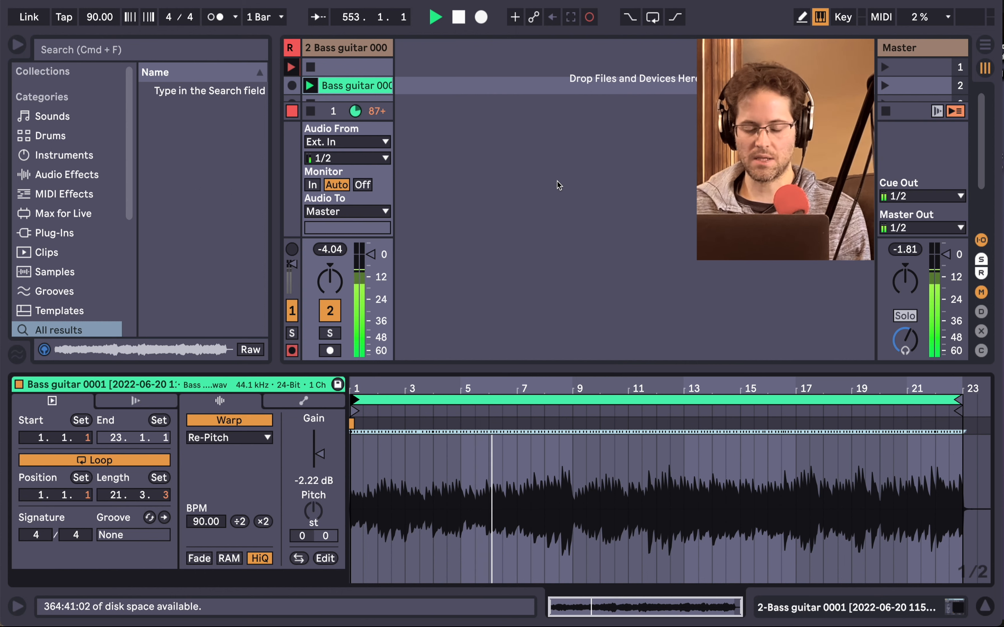
key("shift+Tab")
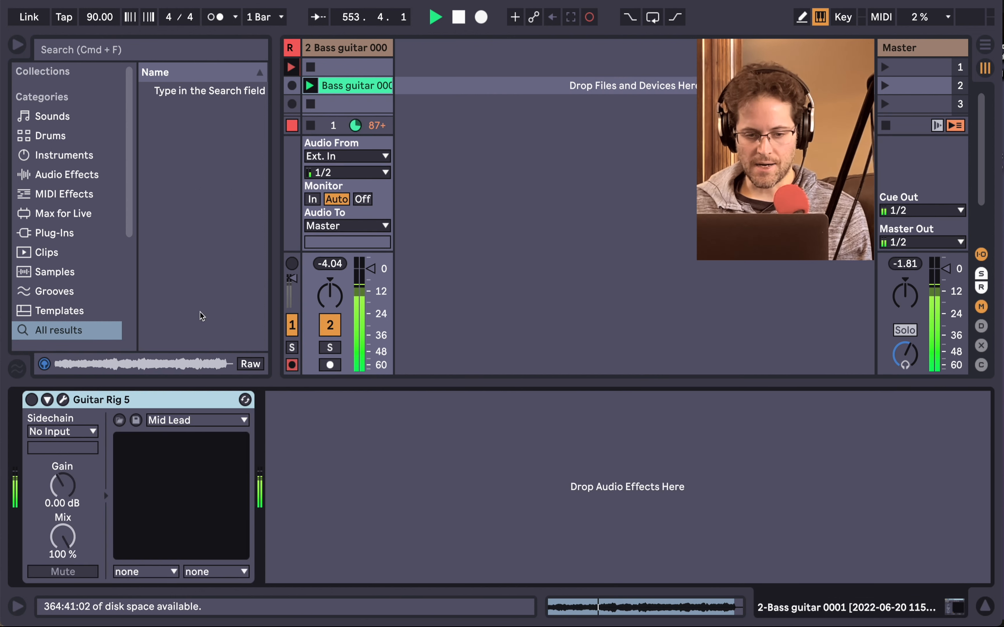
left_click(986, 608)
left_click(985, 608)
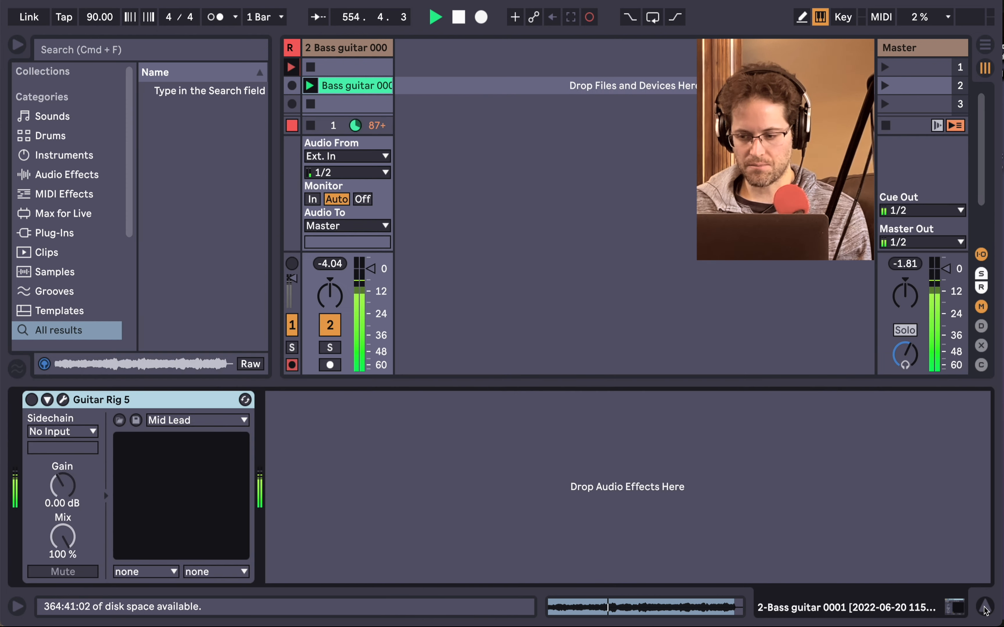
left_click(16, 607)
left_click(16, 607)
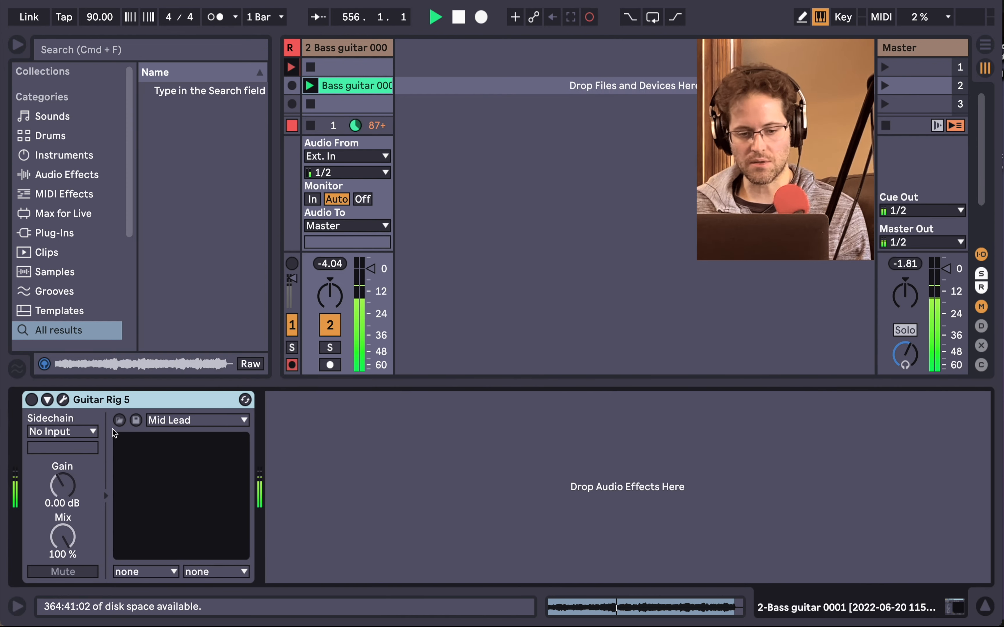
Step: Switch on Guitar Rig 5, open its plug-in window and enlarge the preset list
left_click(31, 400)
left_click(62, 401)
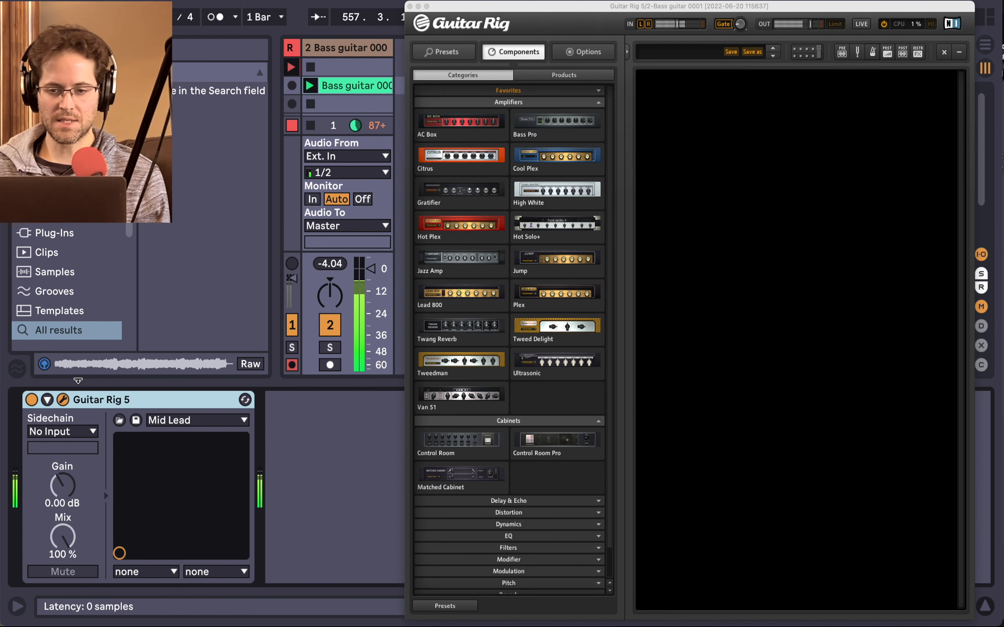
left_click(459, 60)
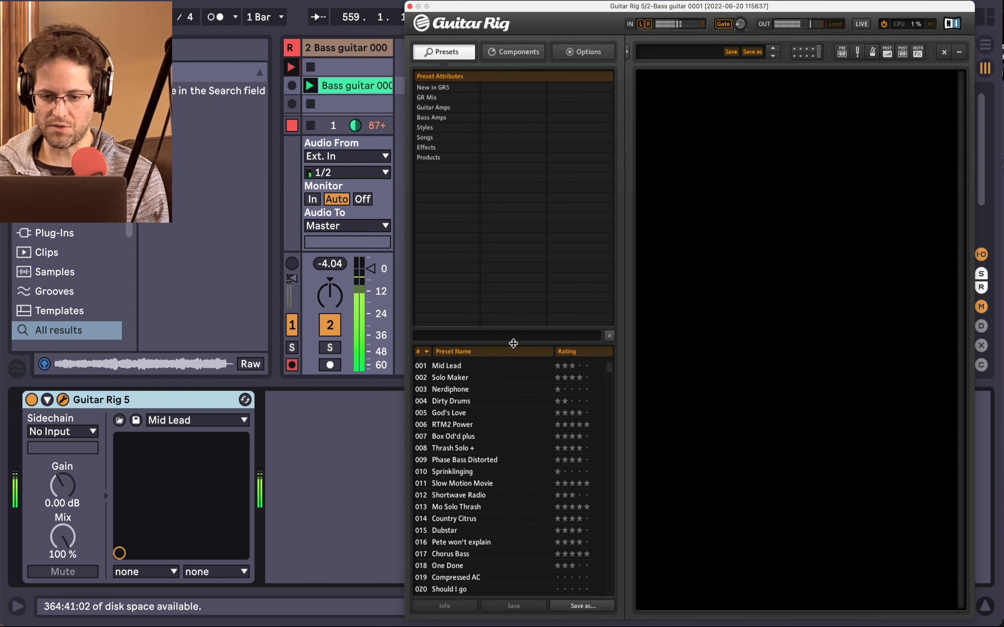
left_click_drag(513, 344, 571, 121)
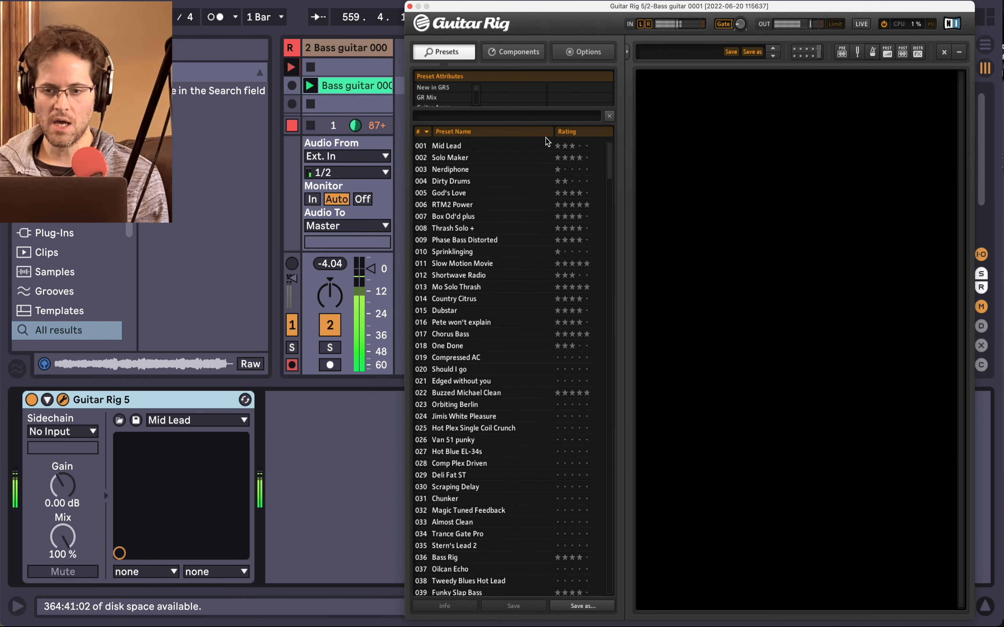
Step: Load the Country Citrus preset in Guitar Rig and lower the plug-in's output level slightly
left_click(450, 299)
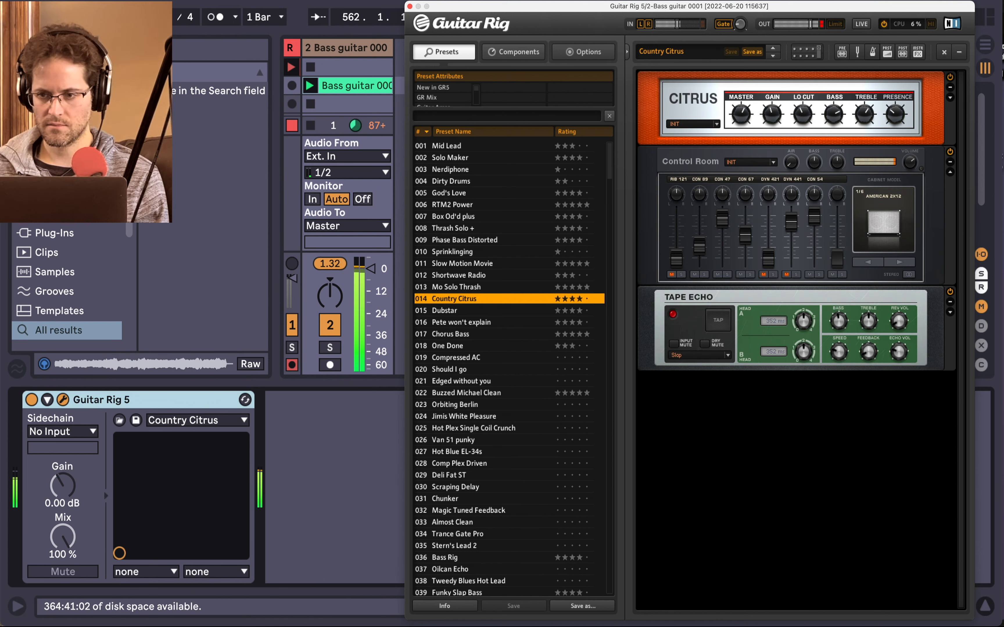
left_click_drag(811, 22, 804, 28)
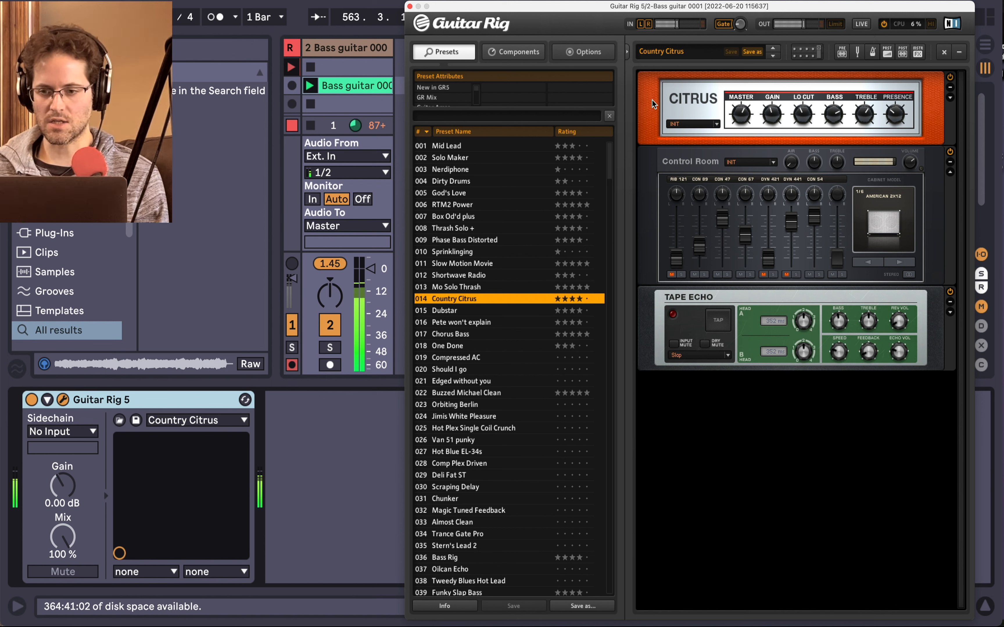
Step: Inspect the Citrus amplifier, Control Room and Tape Echo components of the Country Citrus preset
left_click(656, 94)
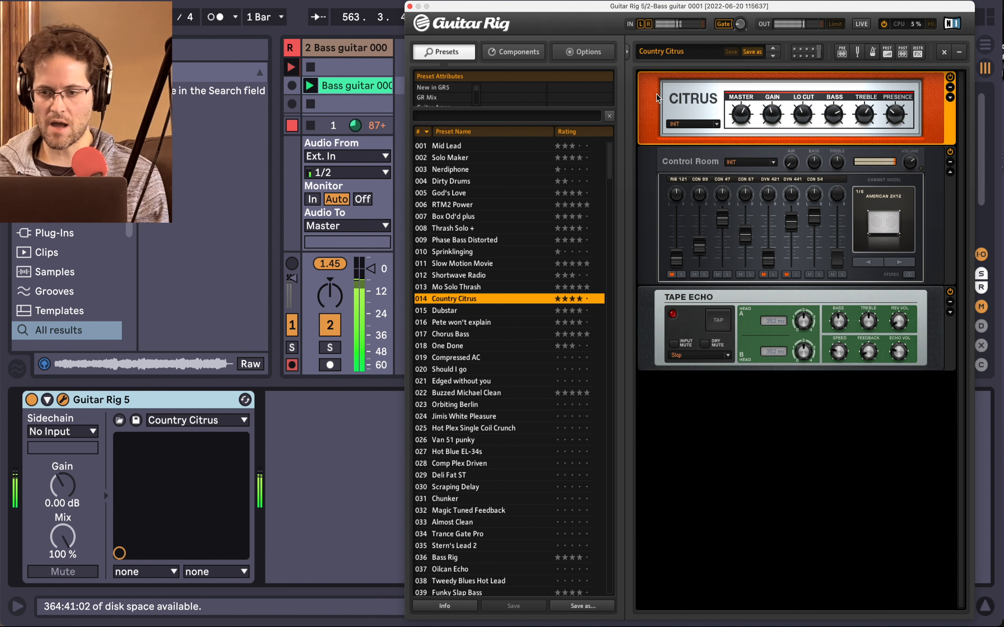
left_click(683, 156)
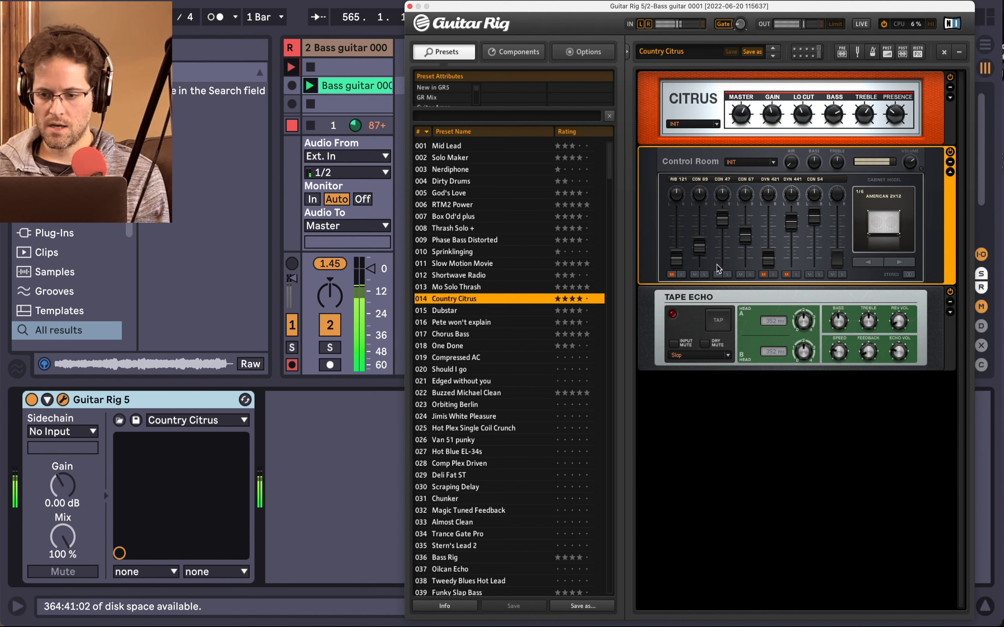
left_click(716, 297)
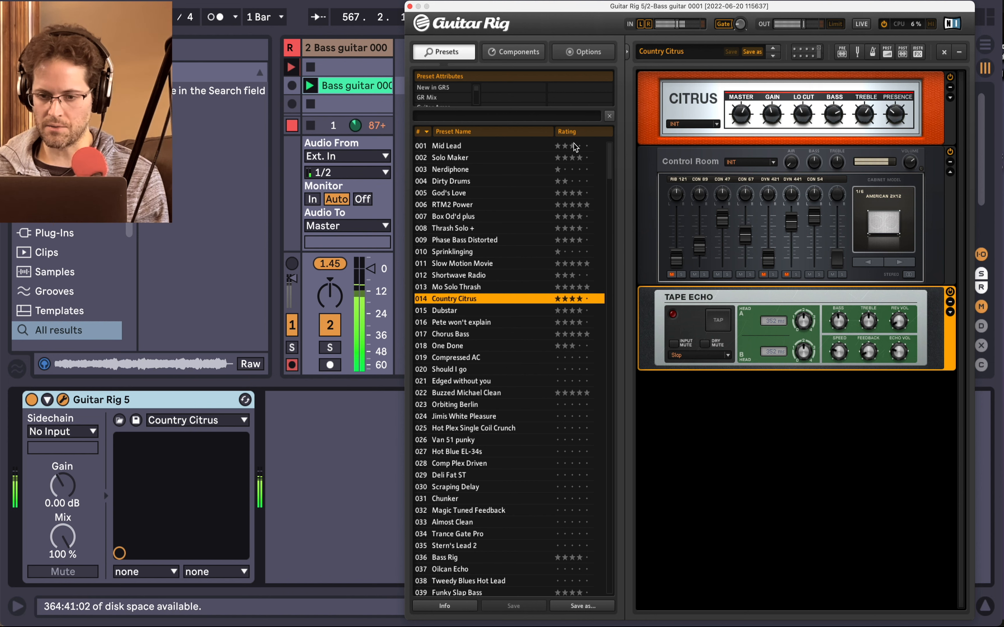
Step: Audition the Slow Motion Movie, God's Love, Almost Clean and Scraping Delay presets on the playing bass
left_click(465, 264)
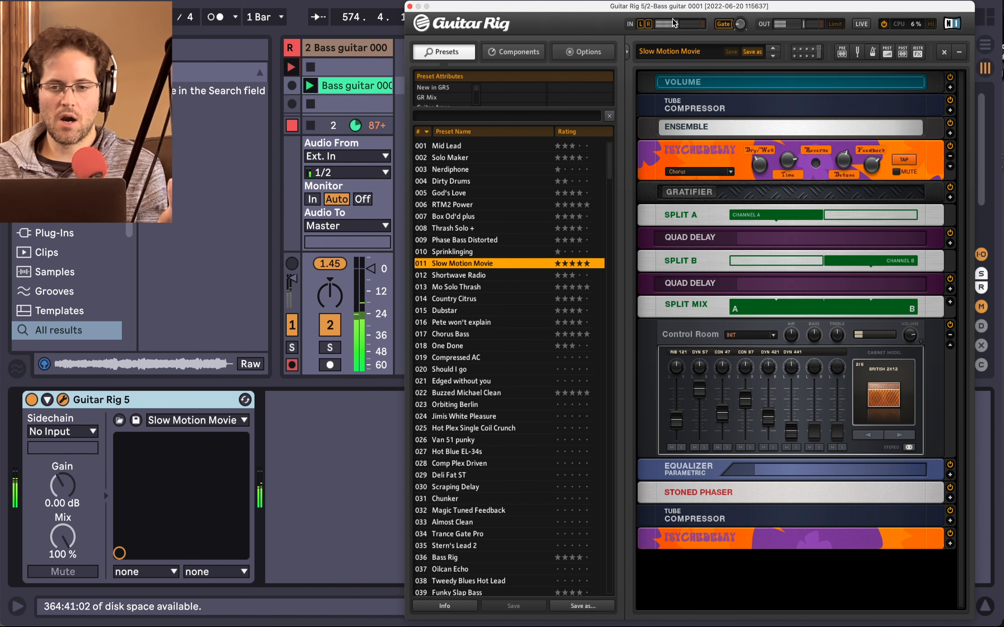
left_click(436, 194)
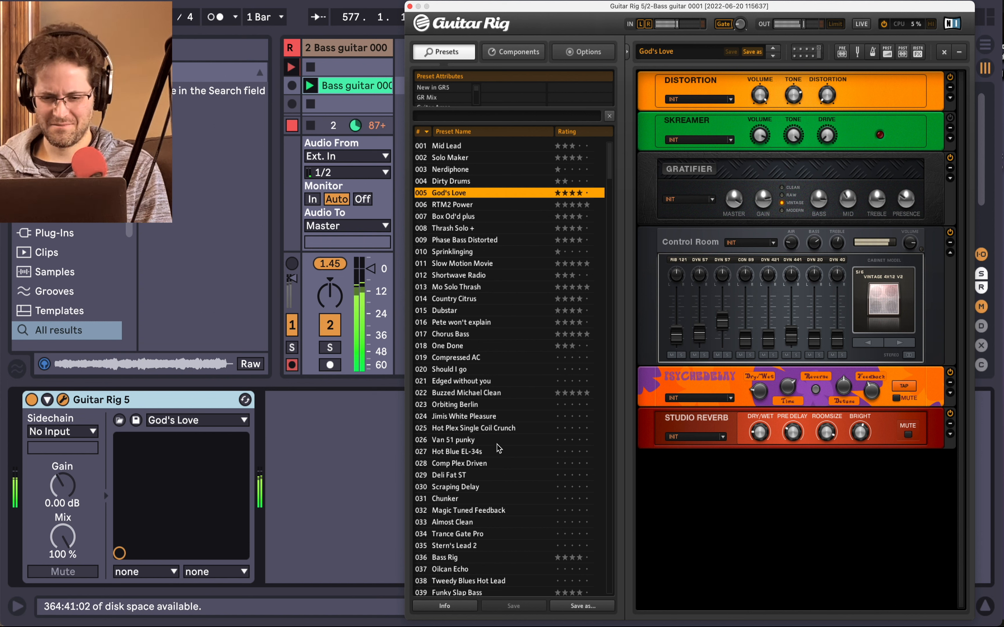
left_click(448, 522)
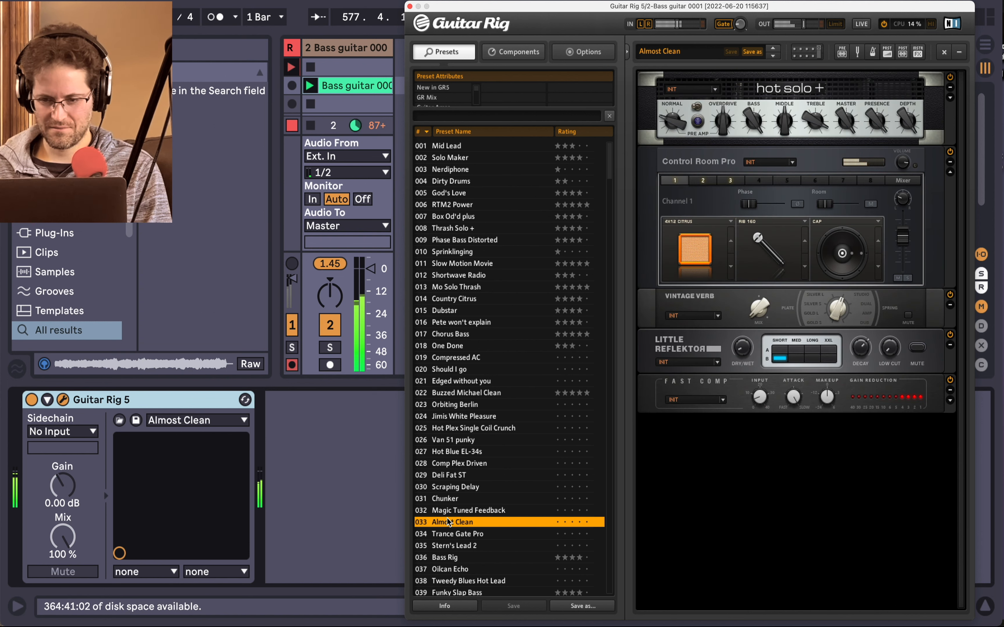
scroll(506, 445, "down", 2)
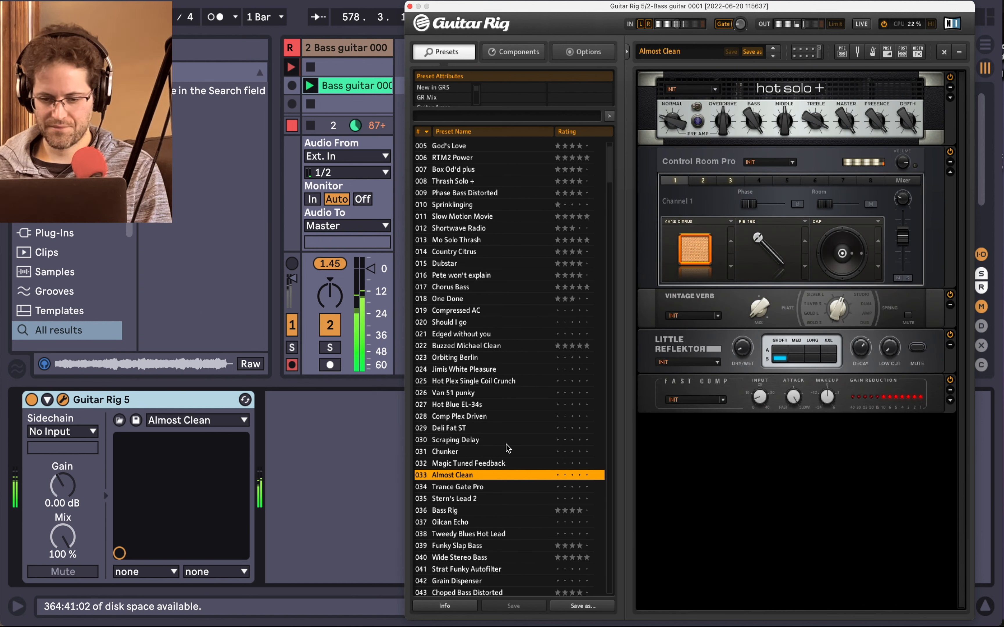
scroll(506, 444, "down", 4)
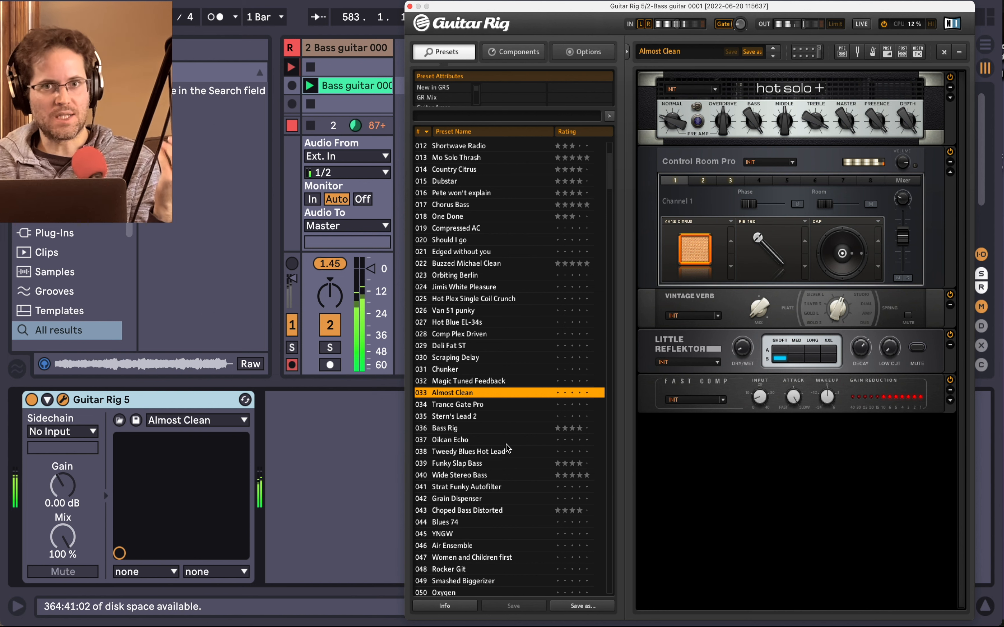
left_click(477, 359)
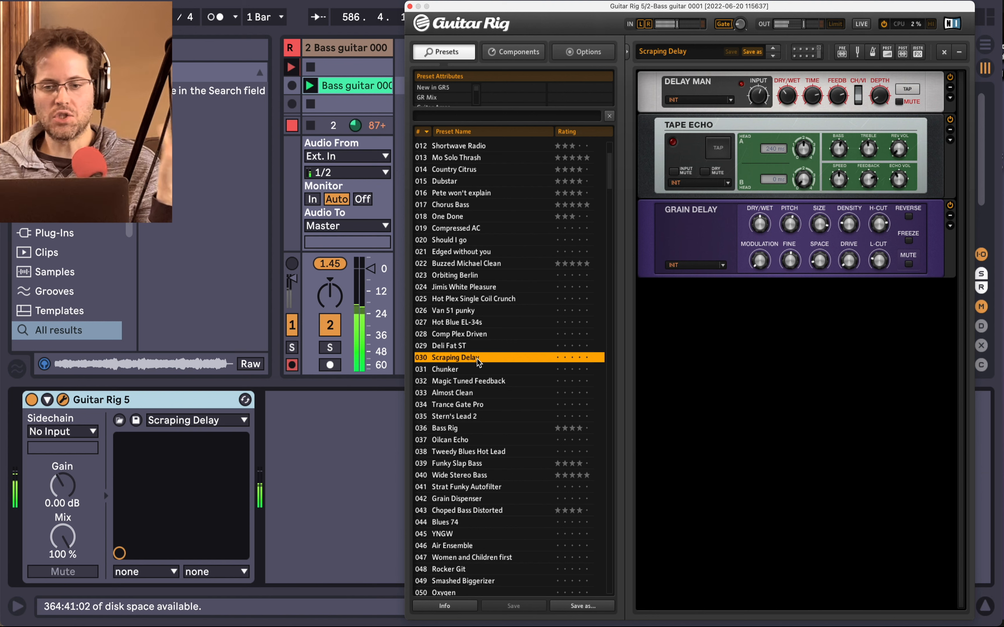
Step: Load the Choped Bass Distorted preset and close the Guitar Rig window
scroll(477, 359, "down", 5)
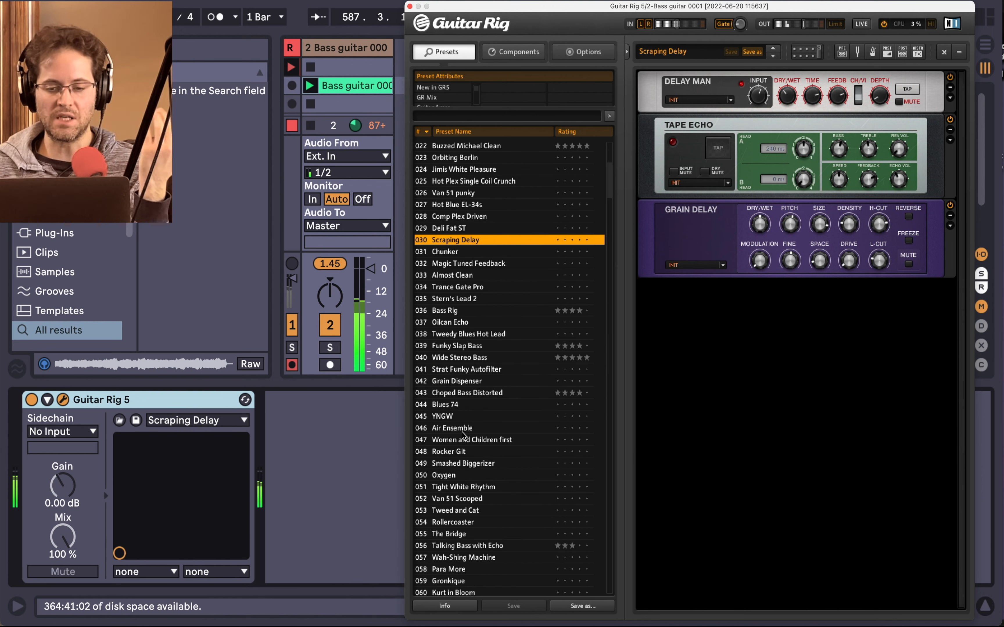
left_click(455, 396)
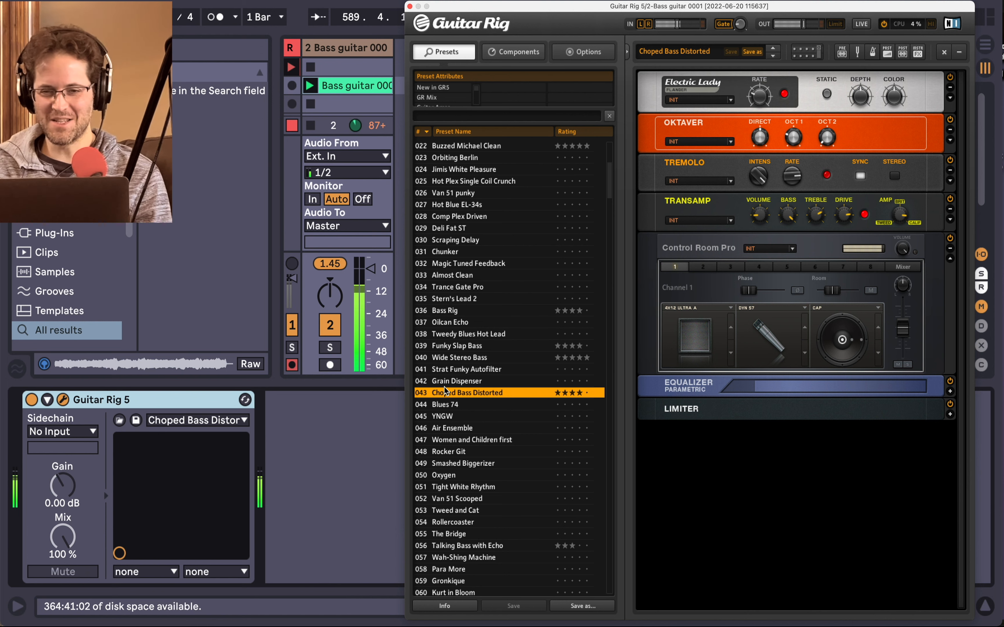
left_click(410, 6)
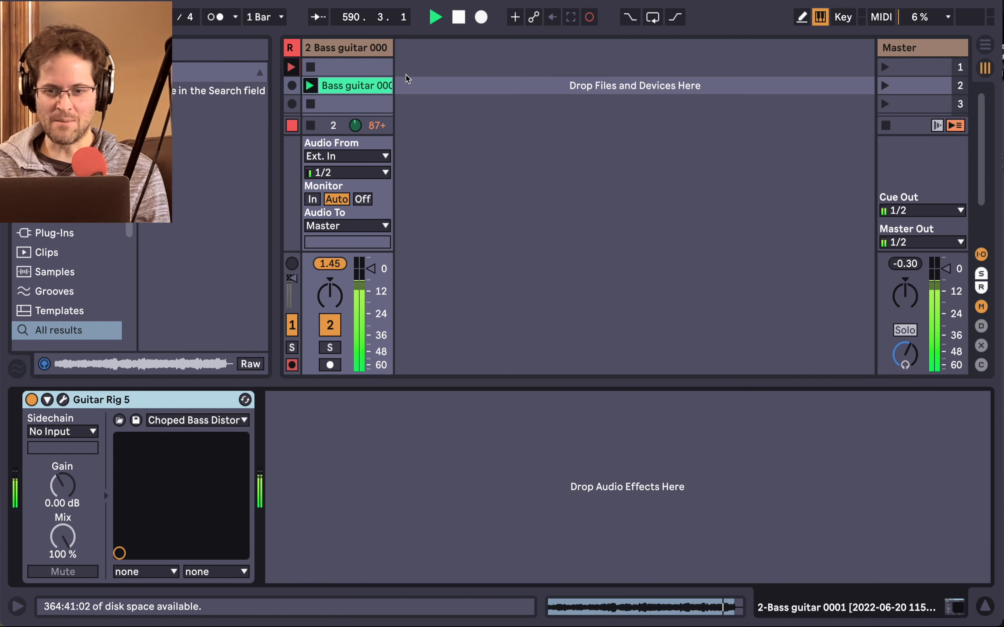
Step: Insert an audio track beside the bass guitar track, set its Audio From to Resampling and arm it
right_click(406, 76)
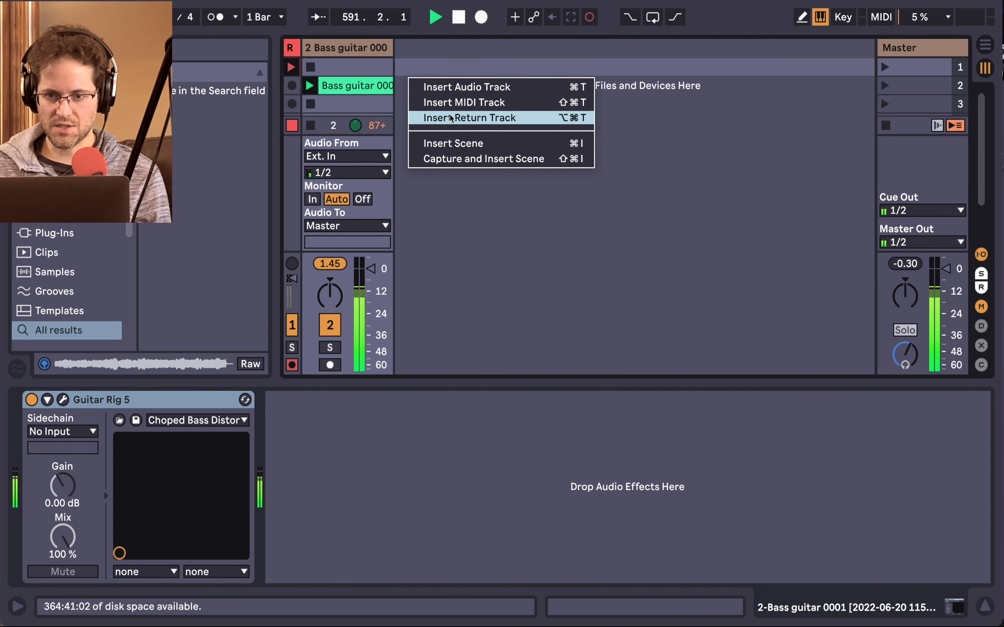
left_click(466, 87)
left_click(439, 156)
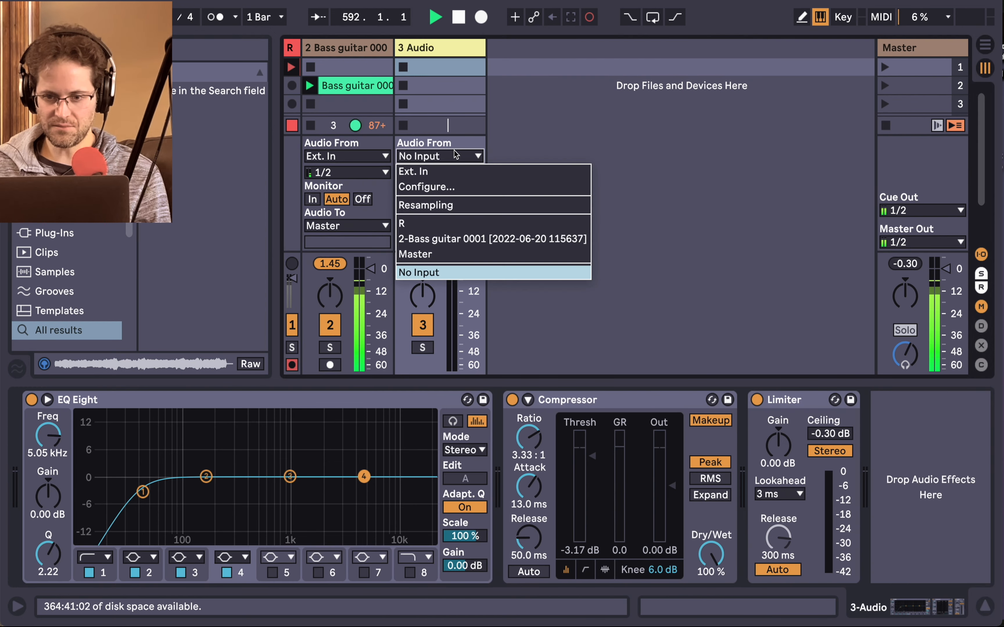
left_click(441, 205)
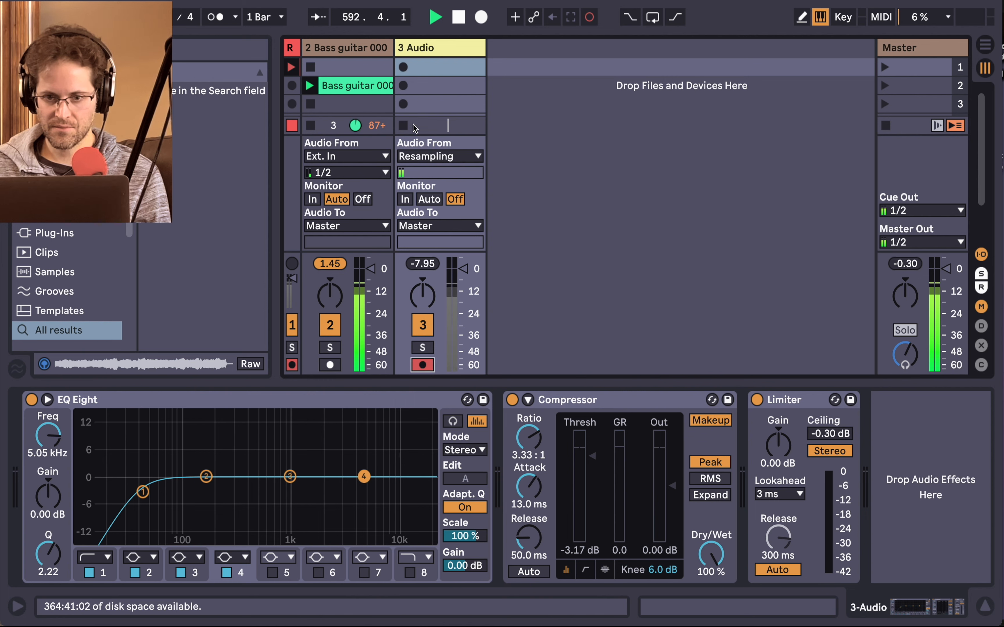
Step: Record six bars of the processed bass into the new track's second slot and stop both tracks' clips
left_click(406, 87)
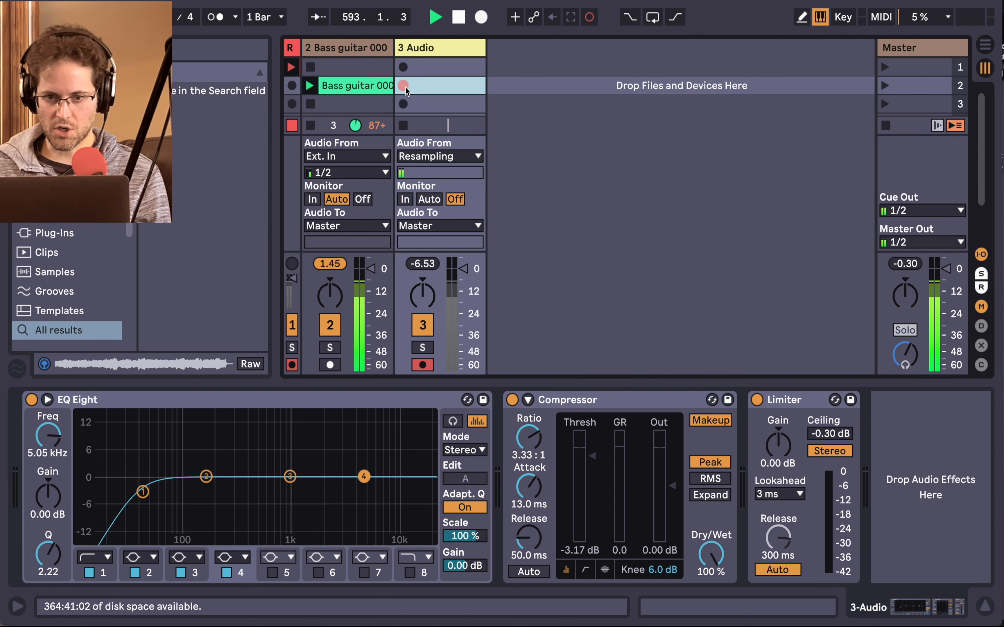
double_click(436, 88)
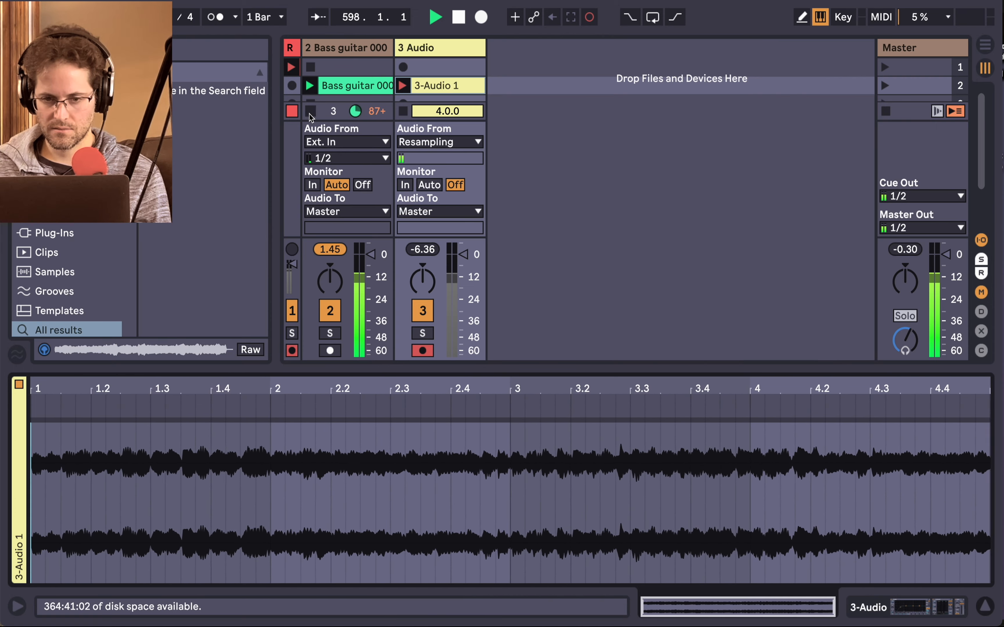
left_click(406, 111)
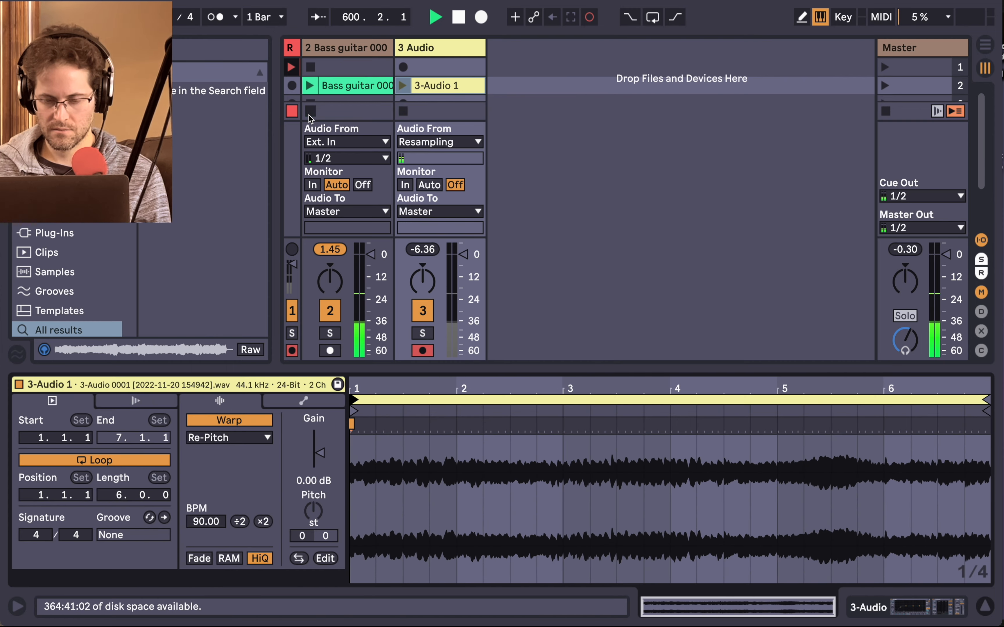
Step: Show the bass guitar clip's details and set the resampling track's Monitor to Auto
left_click(356, 88)
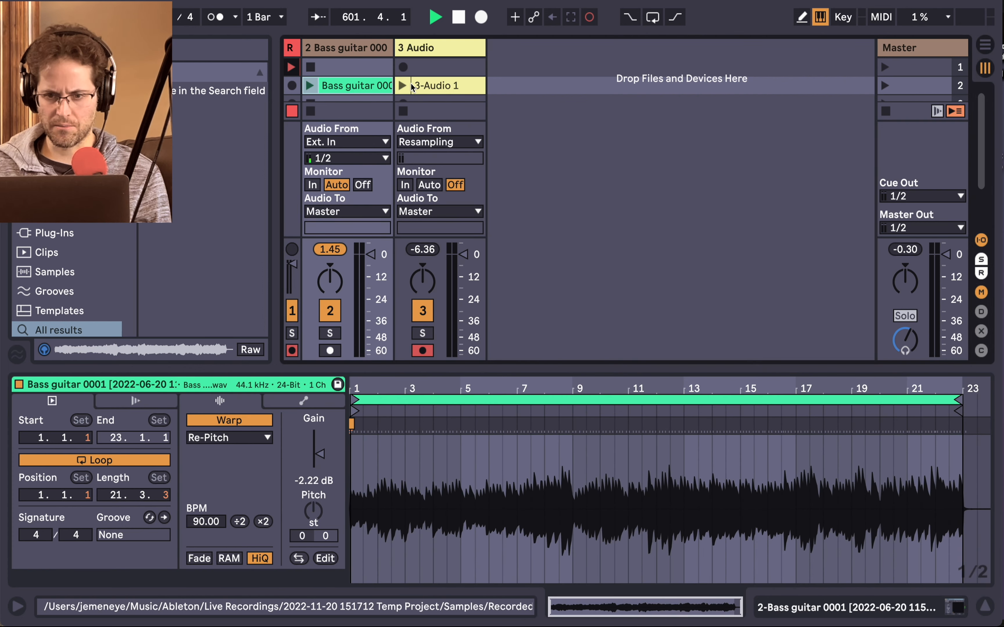
left_click(435, 185)
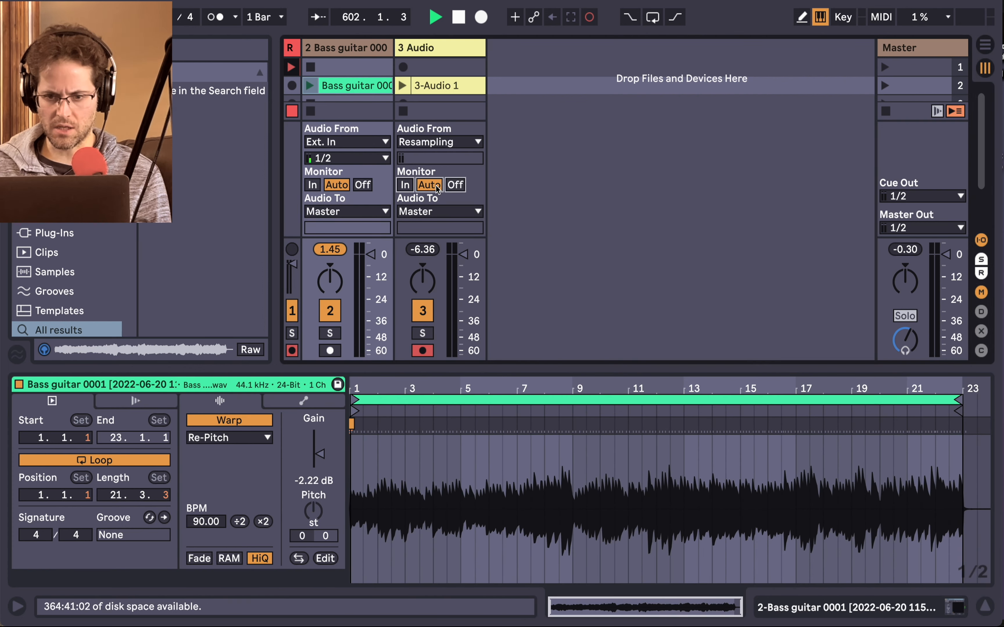
Step: Play back the recorded clip on the resampling track, stop it, and set that track's Monitor to Off
left_click(403, 86)
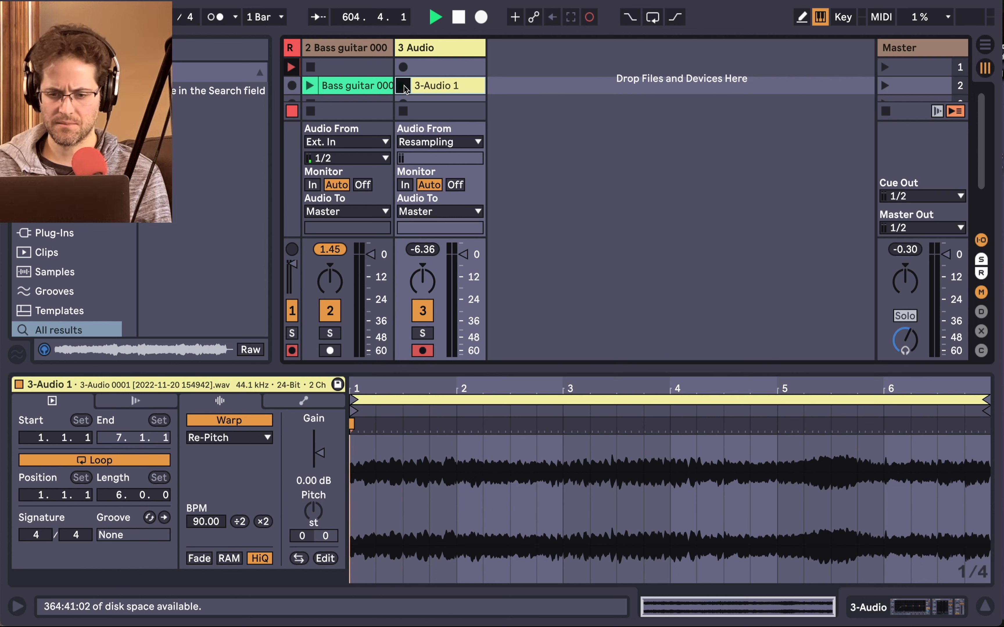
left_click(404, 111)
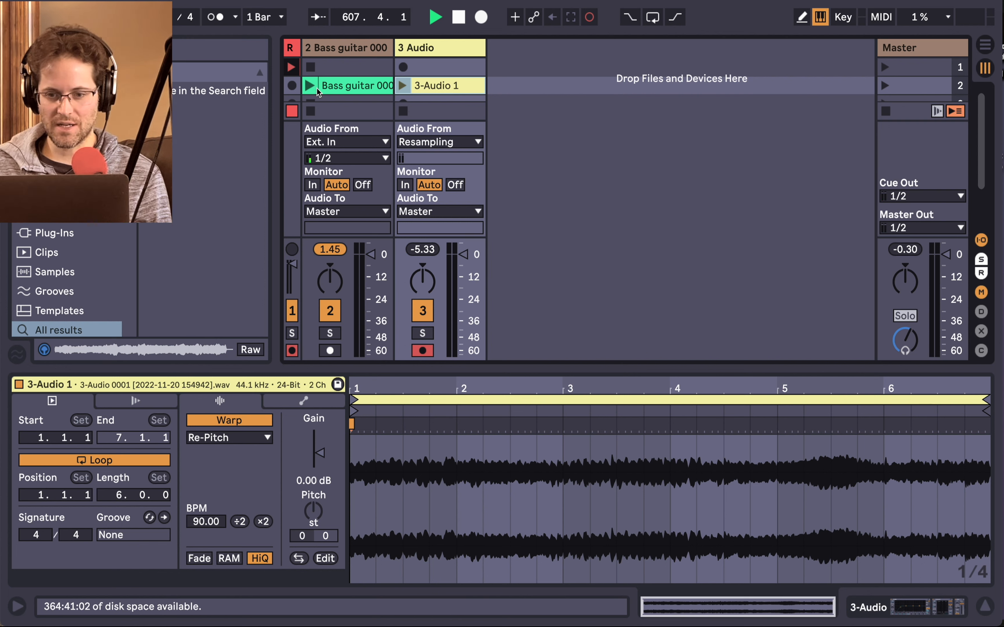
left_click(455, 184)
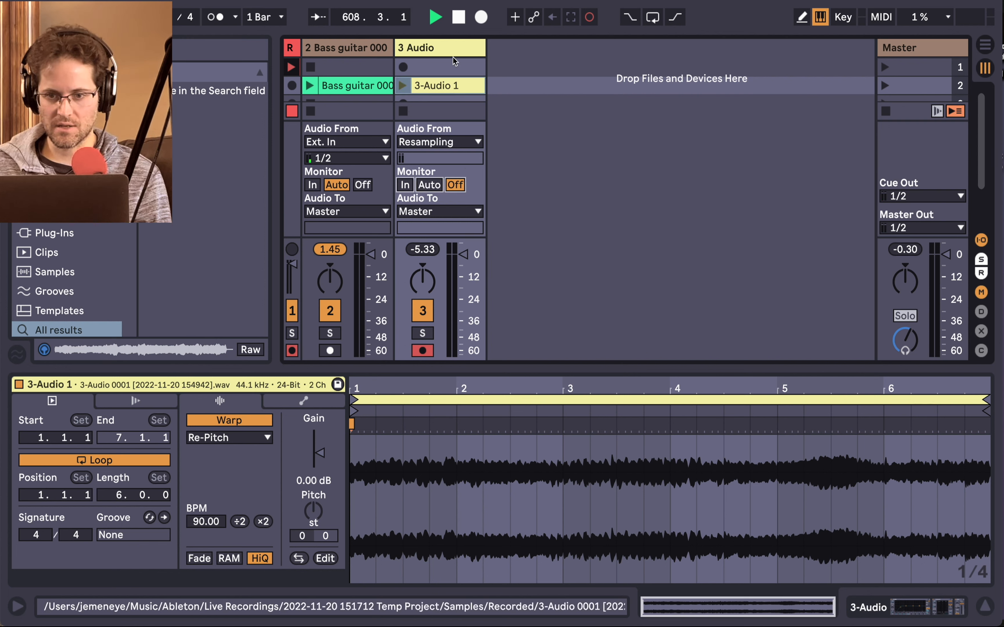
Step: Rename the 3 Audio track as Resampling
double_click(452, 49)
type("Resa")
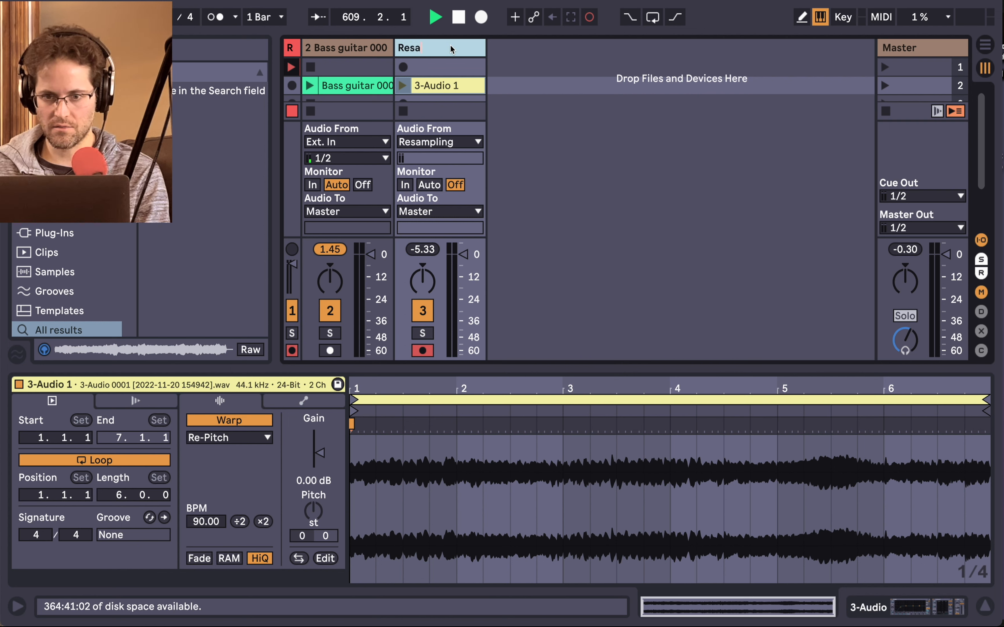
type("mplomg")
key("BackSpace")
key("BackSpace")
key("BackSpace")
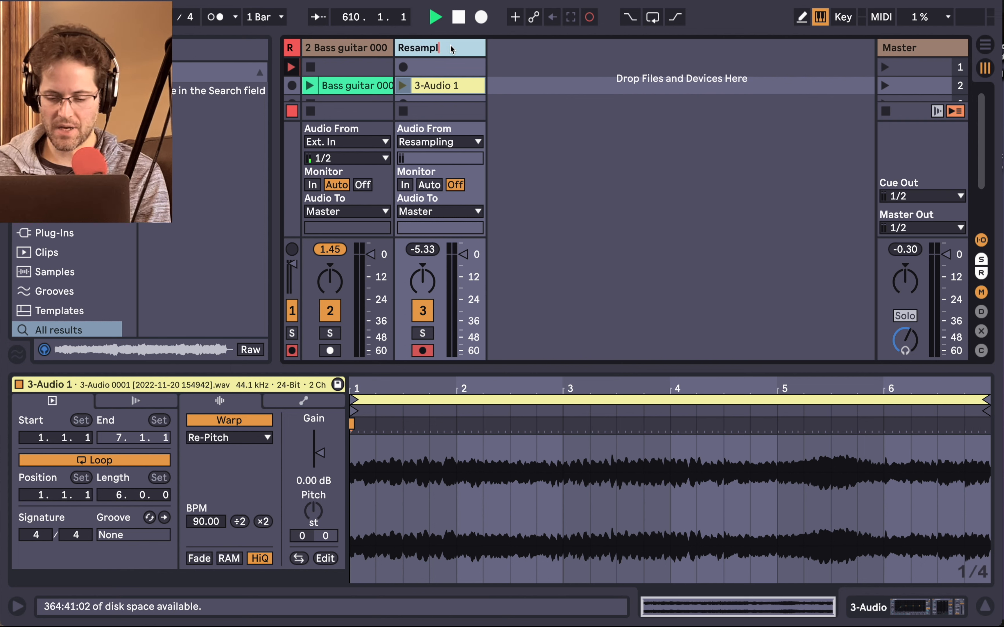
type("ing")
key("Return")
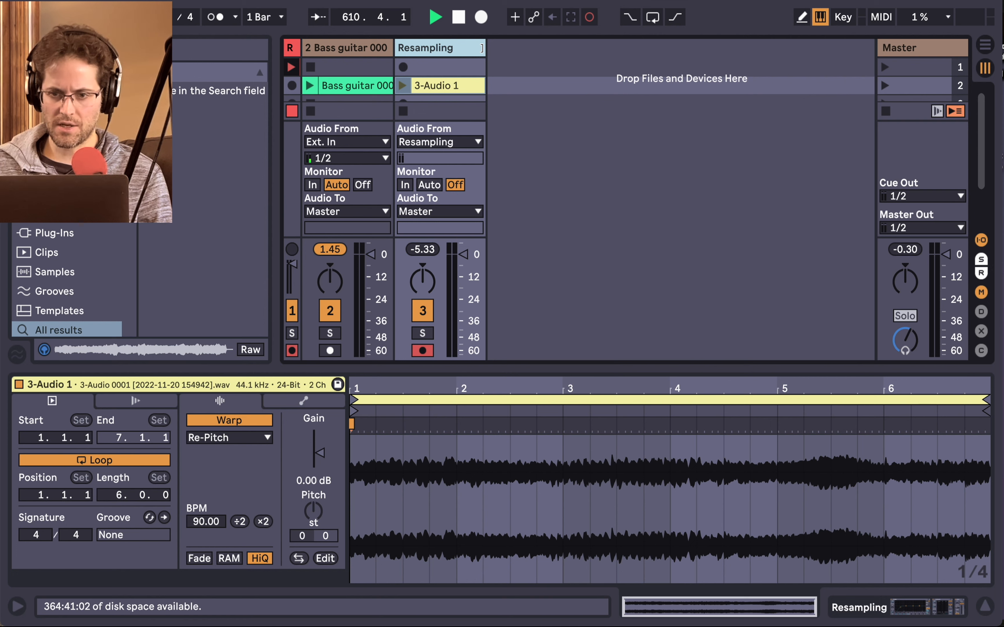
Step: Narrow the Resampling track's column to its minimum and set the bass guitar track's Audio From to No Input
left_click_drag(482, 48, 390, 49)
left_click(376, 51)
left_click(375, 51)
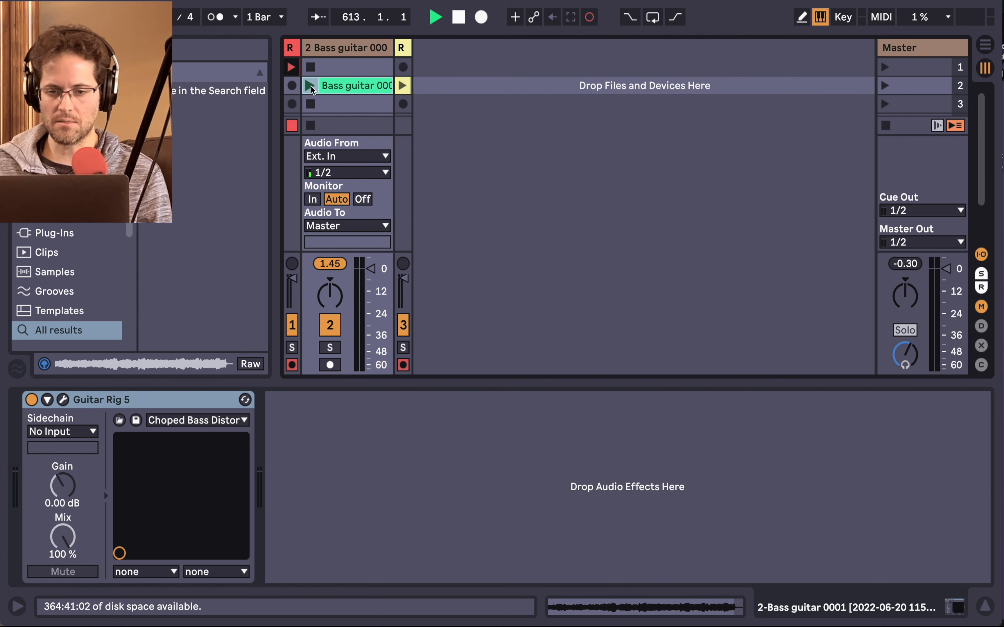
left_click(339, 157)
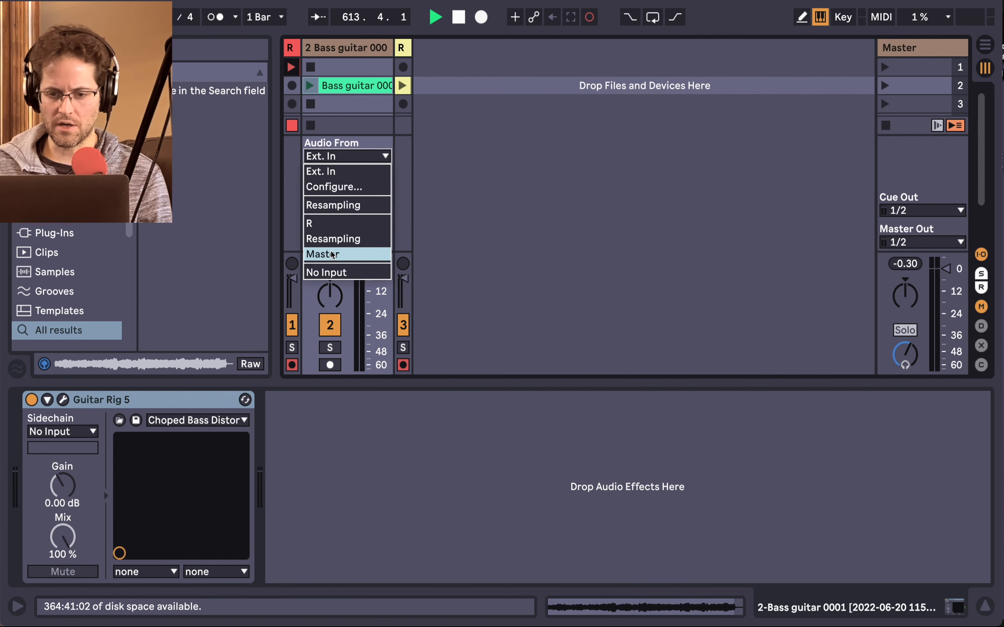
left_click(336, 272)
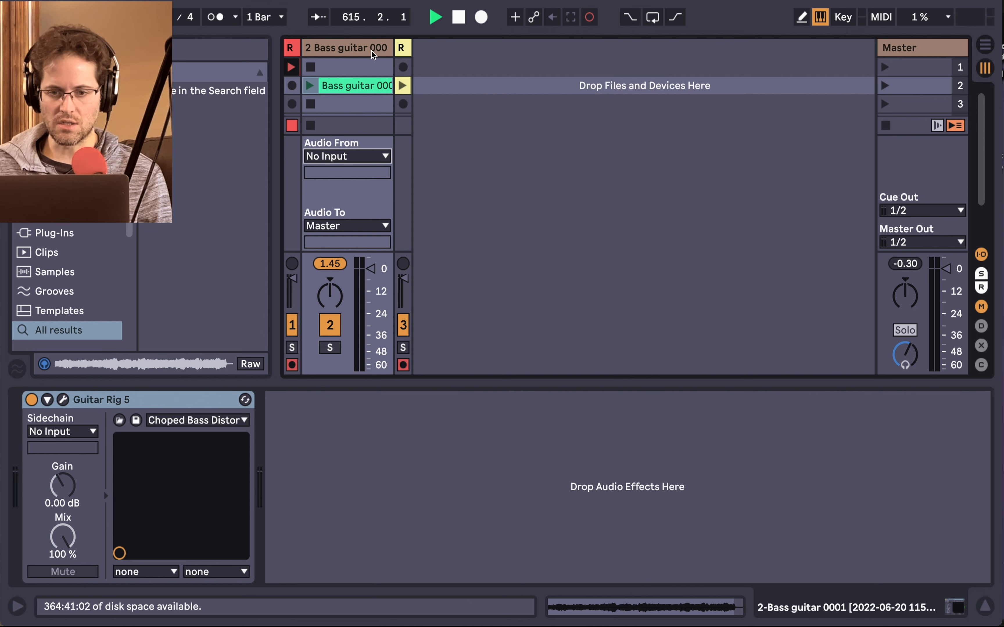
Step: Add the Limiter audio effect after Guitar Rig 5 on the bass guitar track
left_click(58, 174)
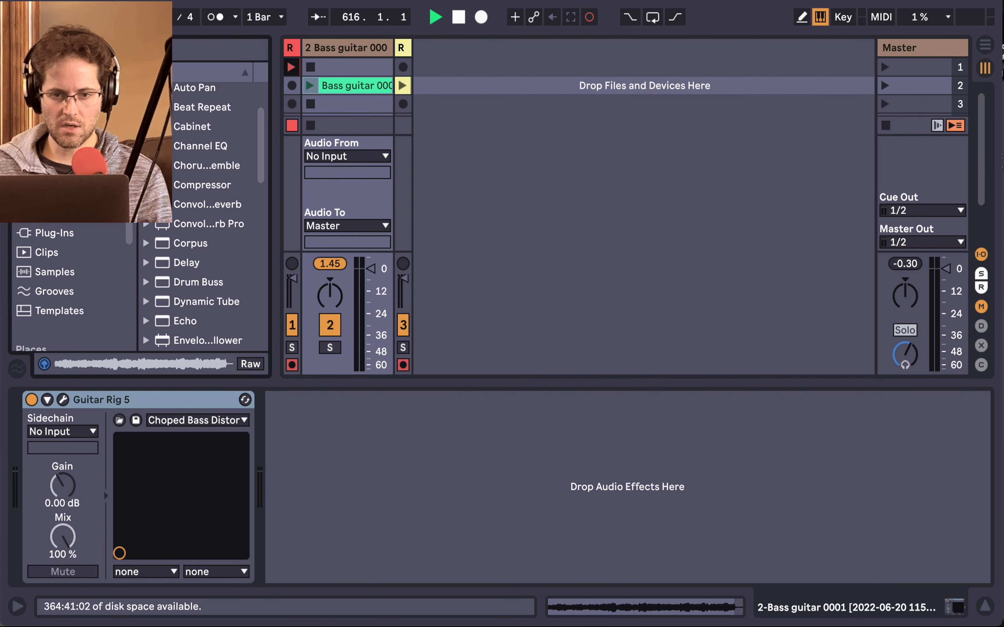
scroll(227, 172, "down", 5)
left_click(202, 200)
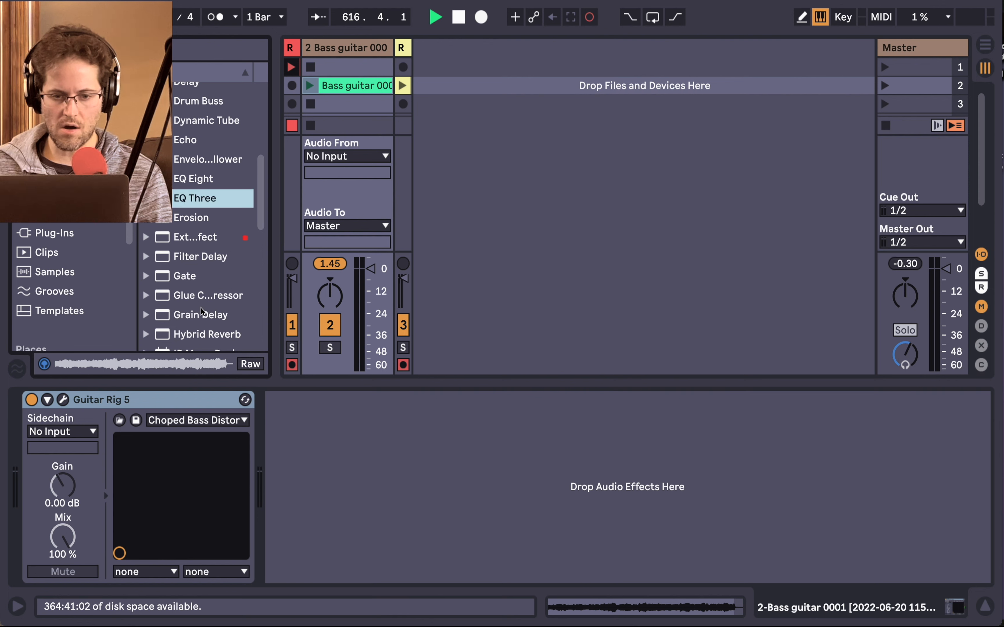
scroll(199, 278, "down", 3)
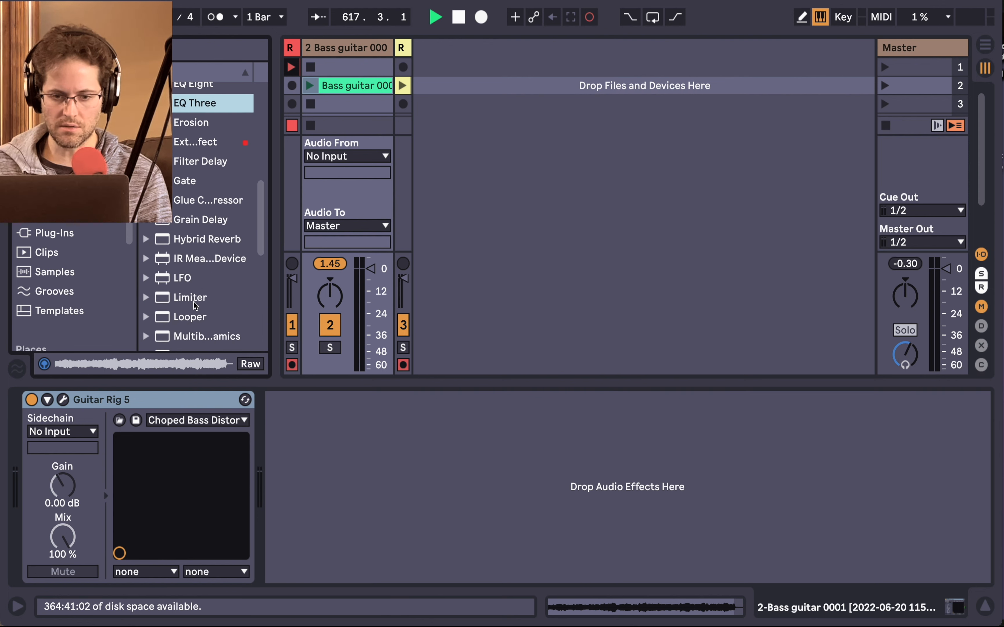
left_click_drag(195, 299, 322, 459)
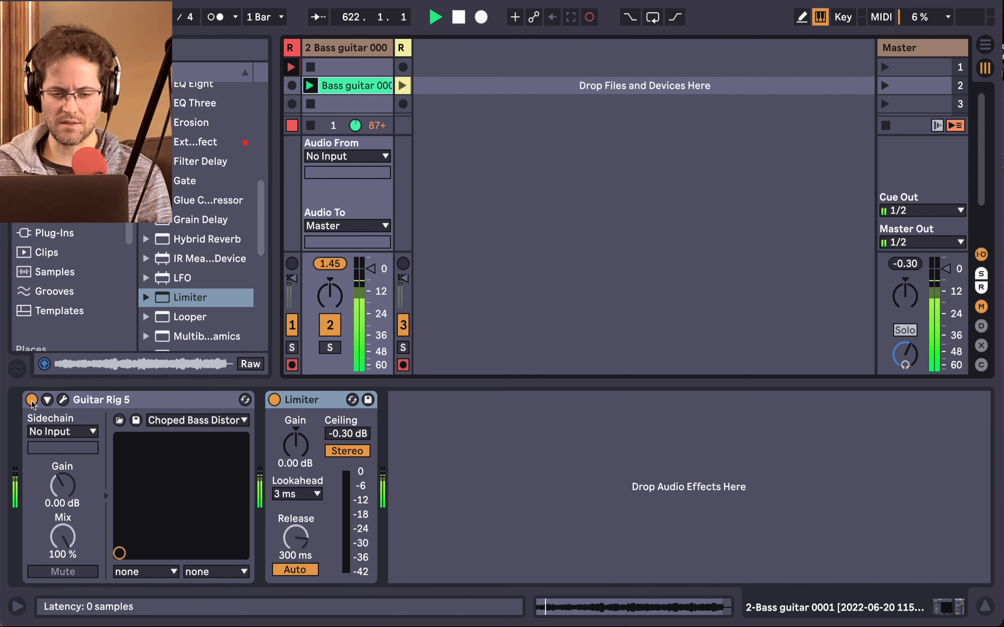
Step: Compare the playing bass clip with Guitar Rig 5 on and bypassed, leaving it bypassed, then reset the track's peak level and stop the clip
left_click(32, 400)
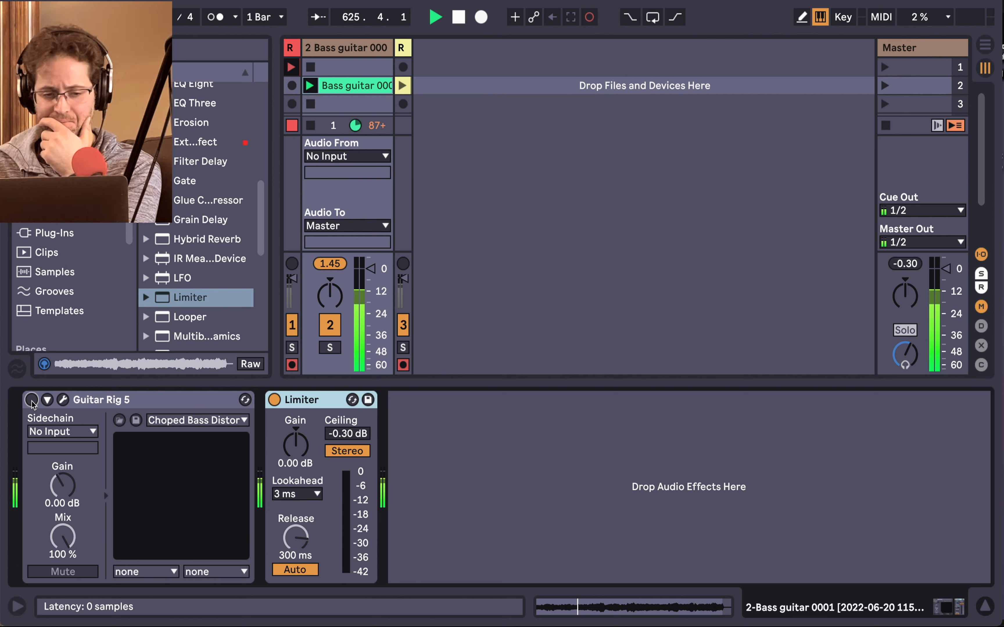
left_click(32, 400)
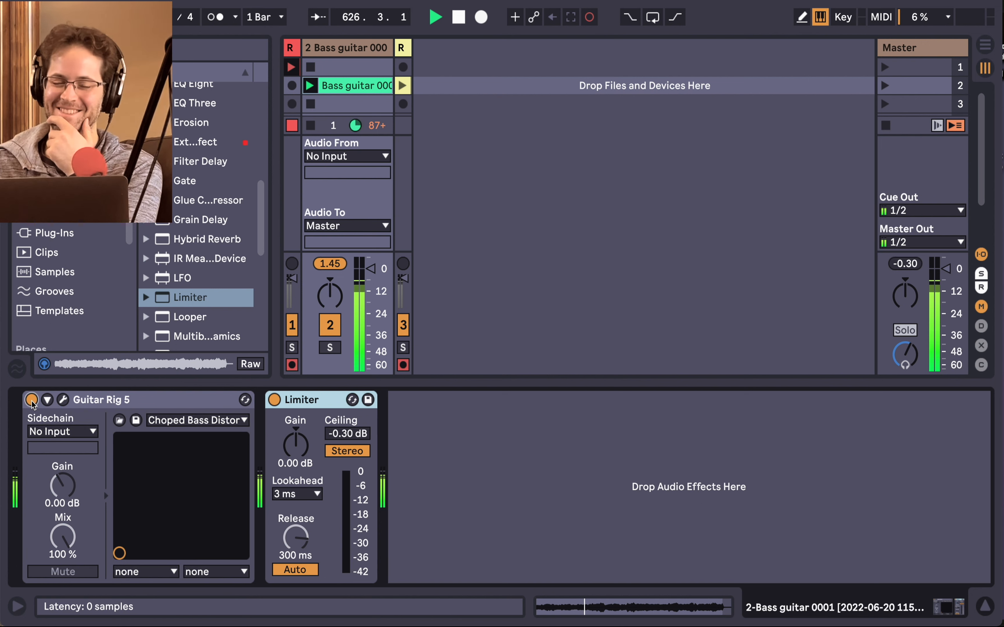
left_click(32, 400)
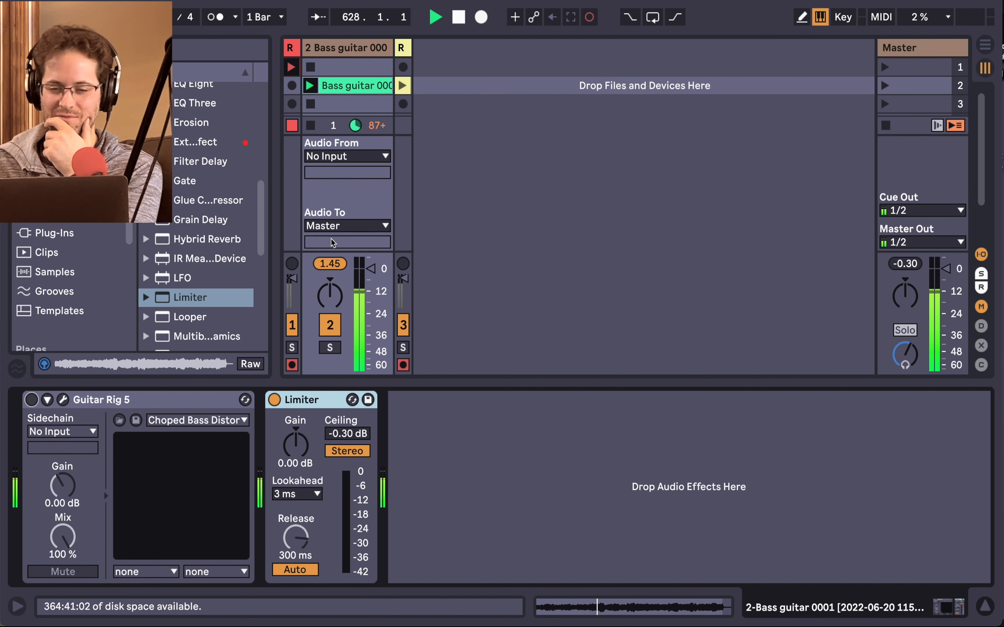
left_click(330, 263)
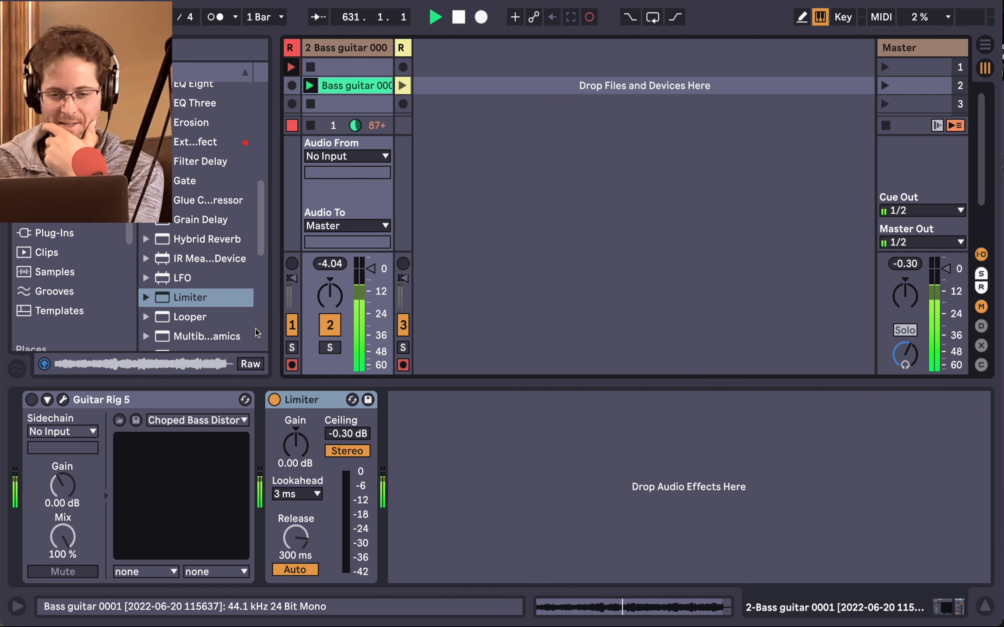
left_click(310, 125)
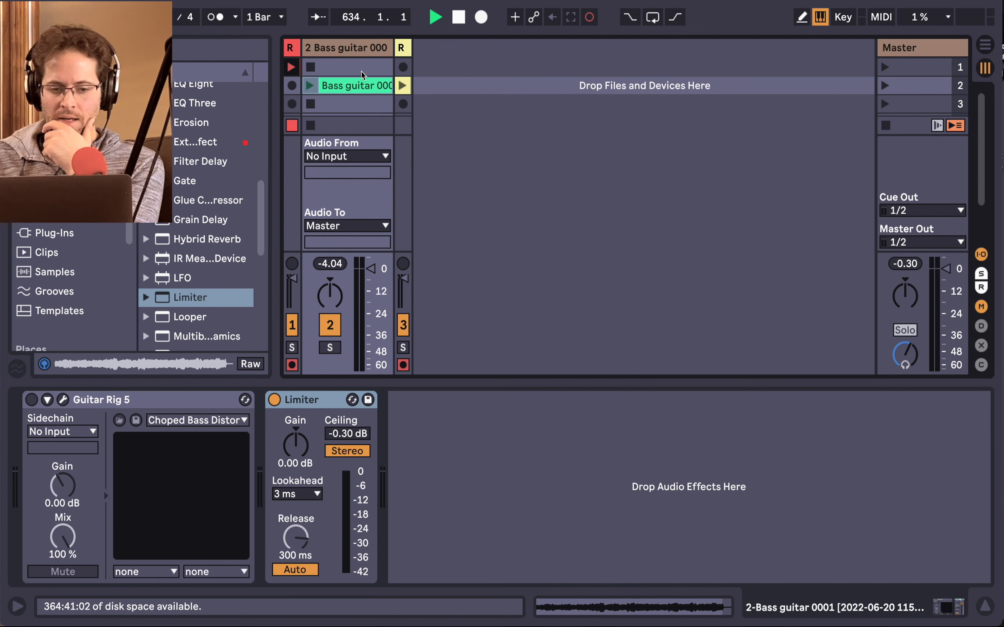
Step: Duplicate the Guitar Rig 5 device and rate the Choped Bass Distorted preset five stars in the first instance's window
left_click(88, 401)
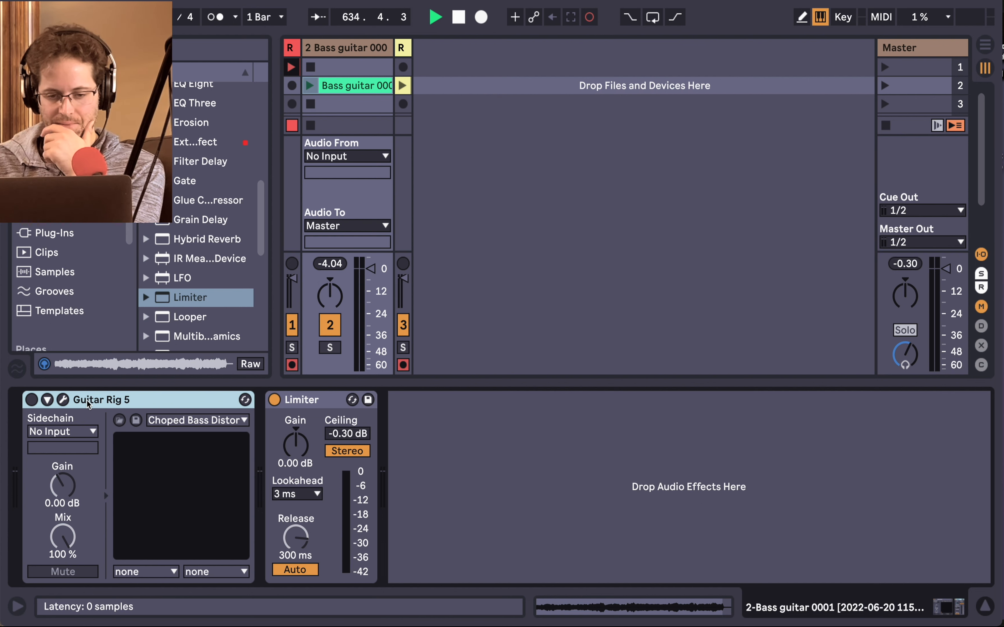
key("super+d")
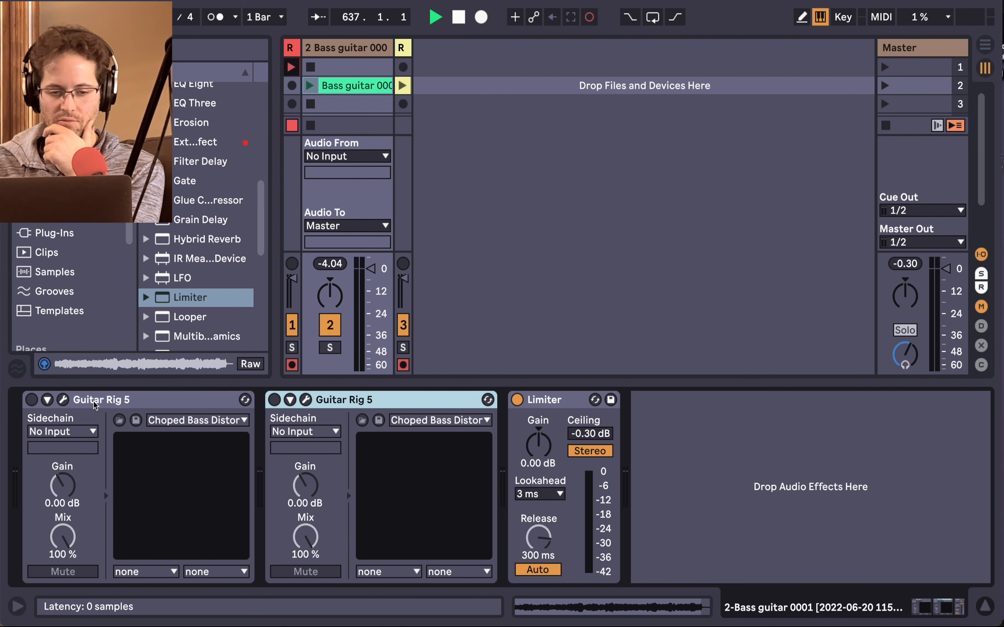
left_click(63, 400)
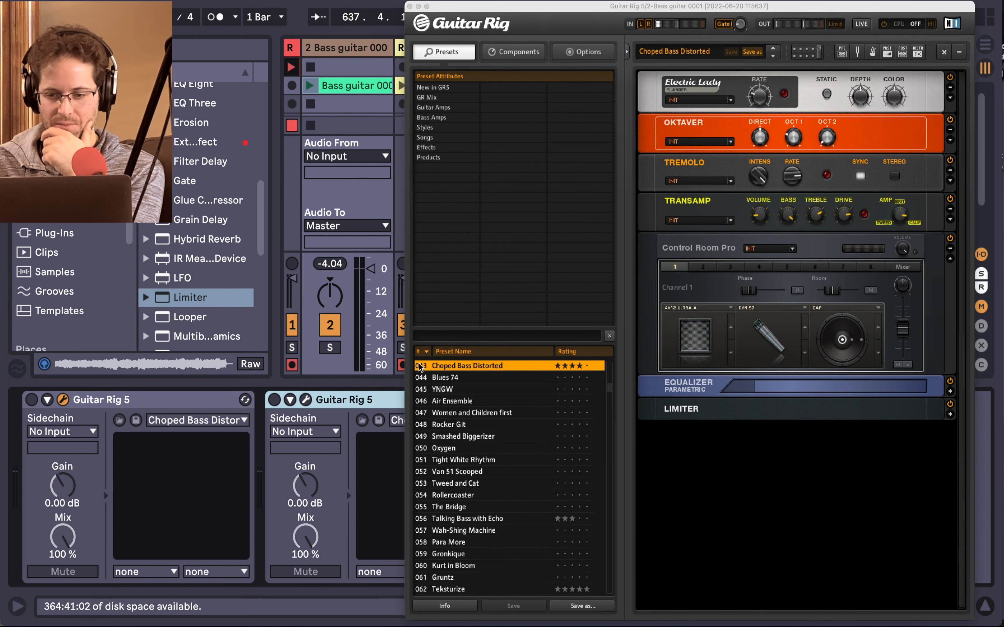
left_click(591, 369)
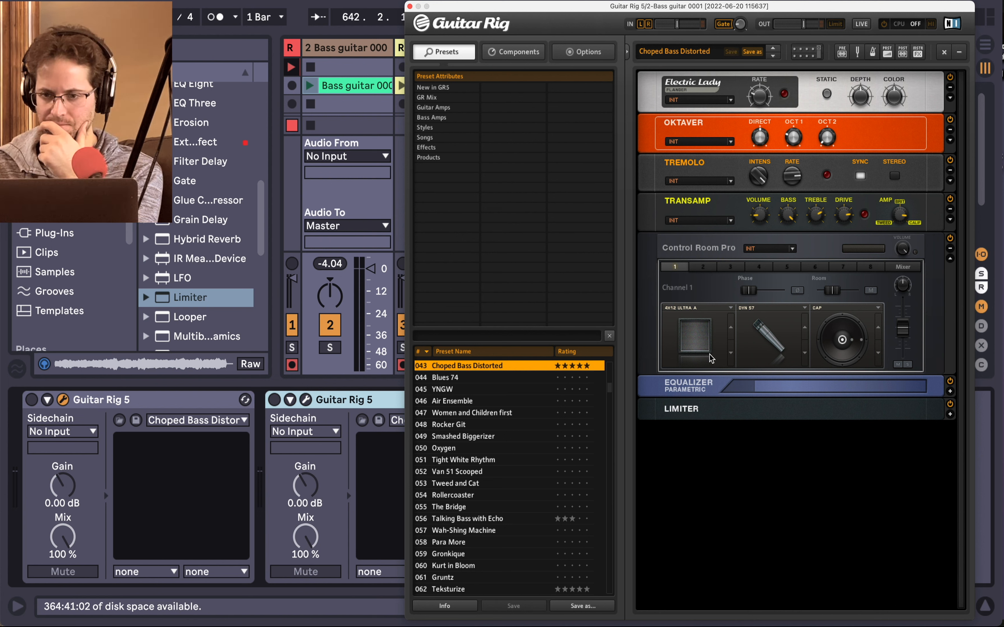
Step: Examine the Electric Lady, Transamp and Control Room Pro modules in the preset's rack
left_click(701, 85)
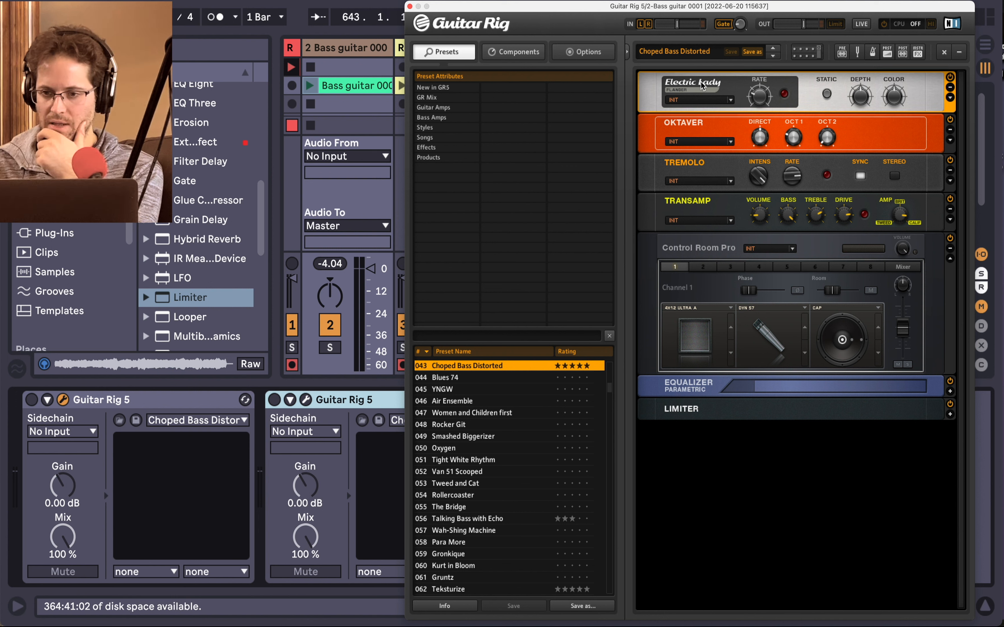
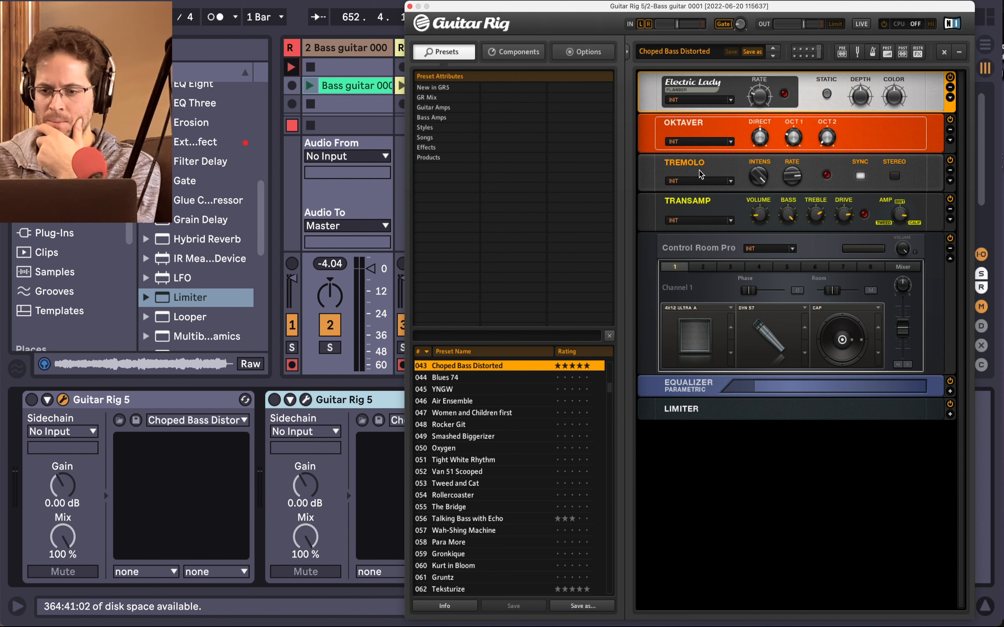
left_click(712, 206)
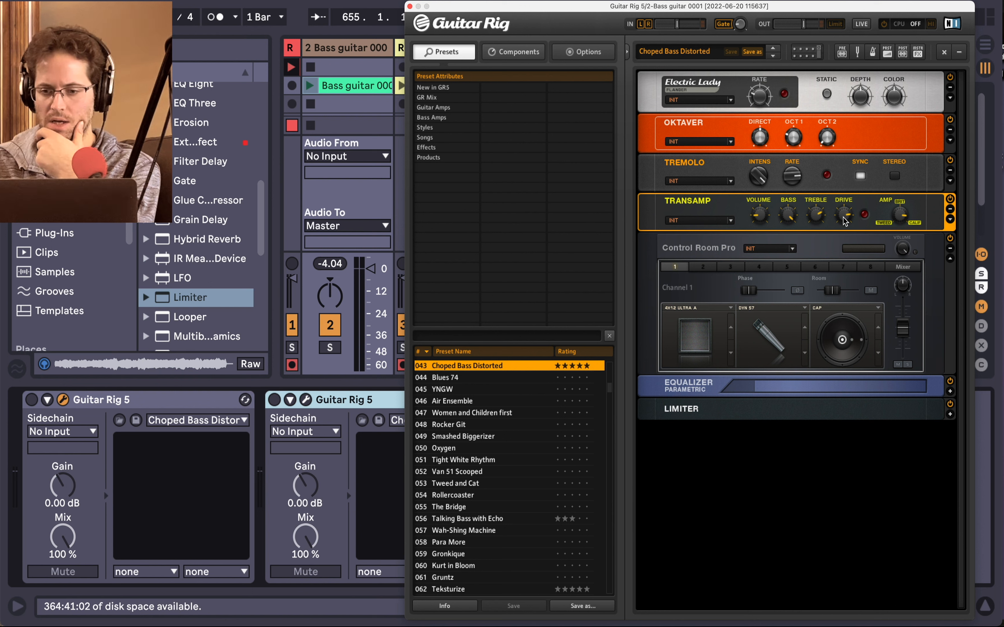
left_click(719, 248)
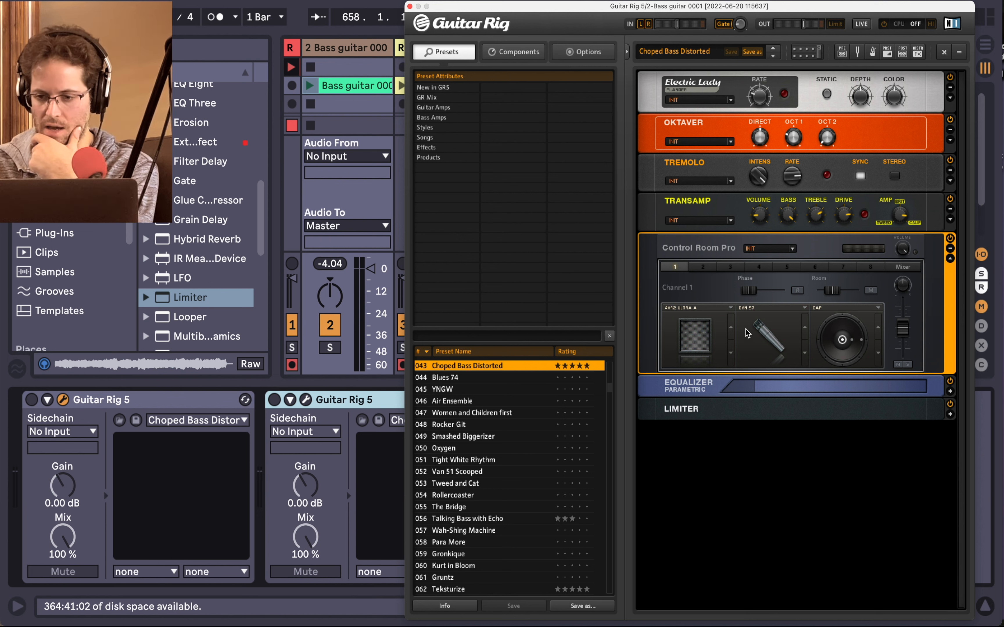
Step: Try the 1x12 Tweed cabinet and the RIB 121 microphone in Control Room Pro, restoring 4x12 Ultra A and DYN 57
left_click(732, 328)
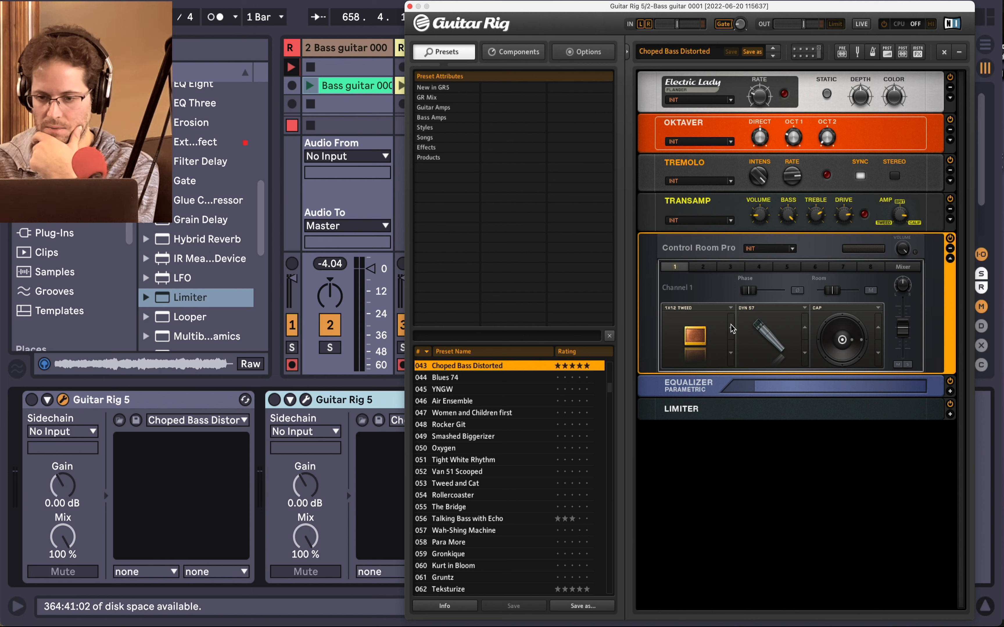
left_click(732, 351)
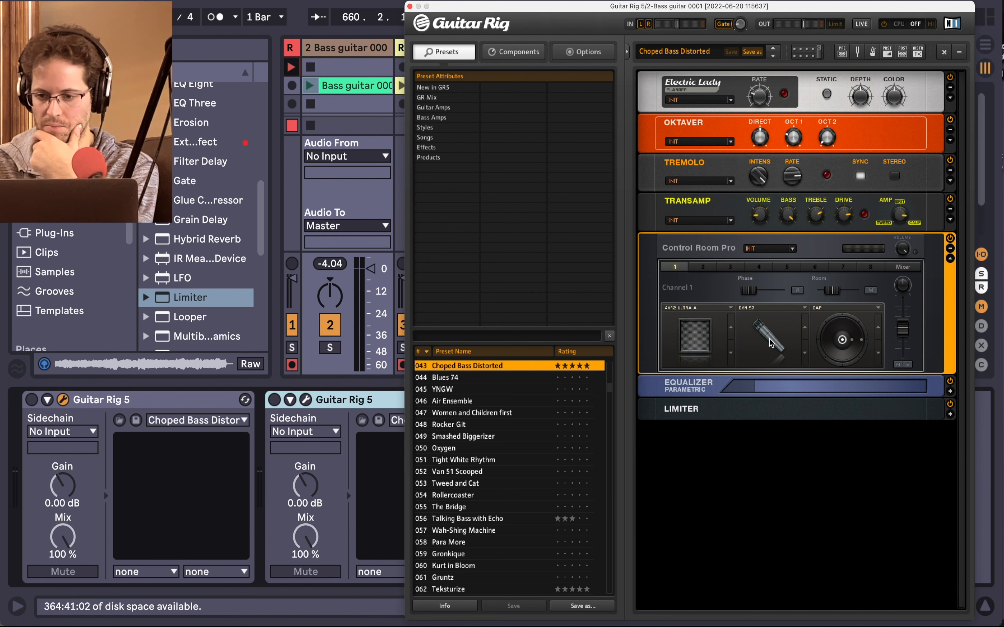
left_click(804, 331)
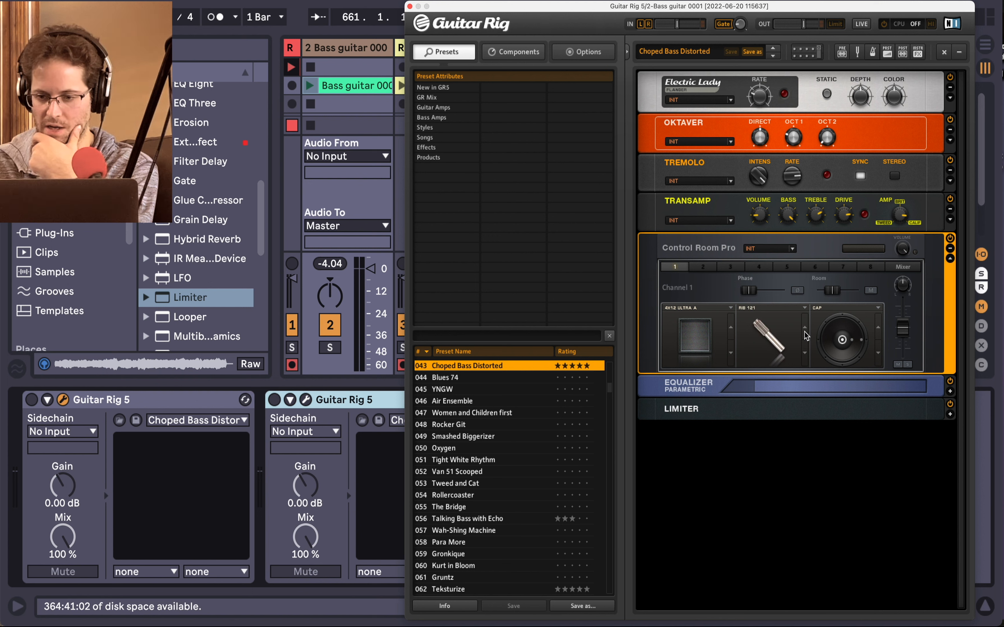
left_click(805, 352)
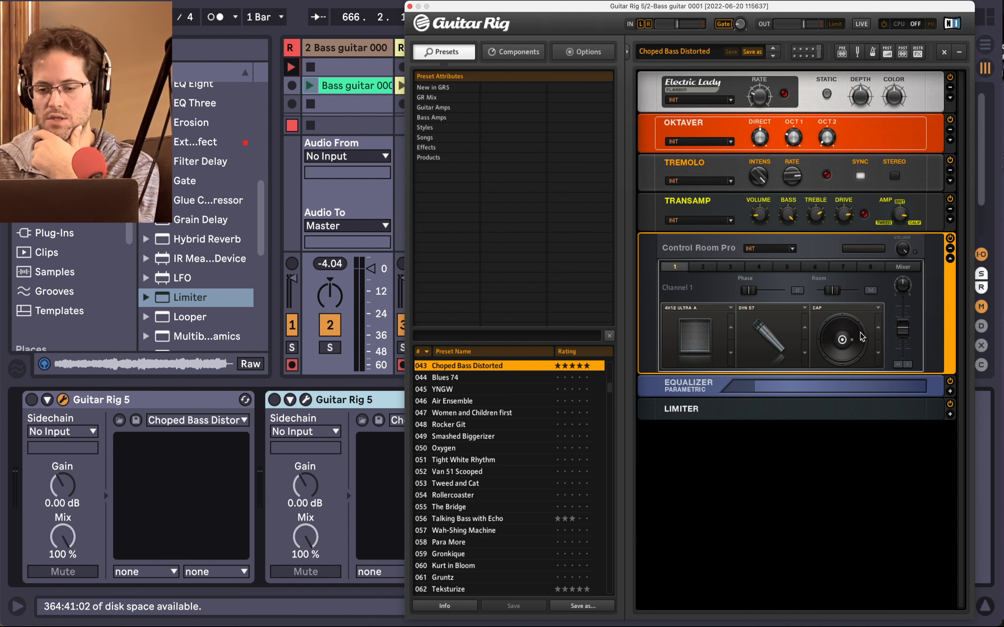
Step: Expand the Equalizer and Limiter modules to view their controls, and close the Guitar Rig window
left_click(950, 392)
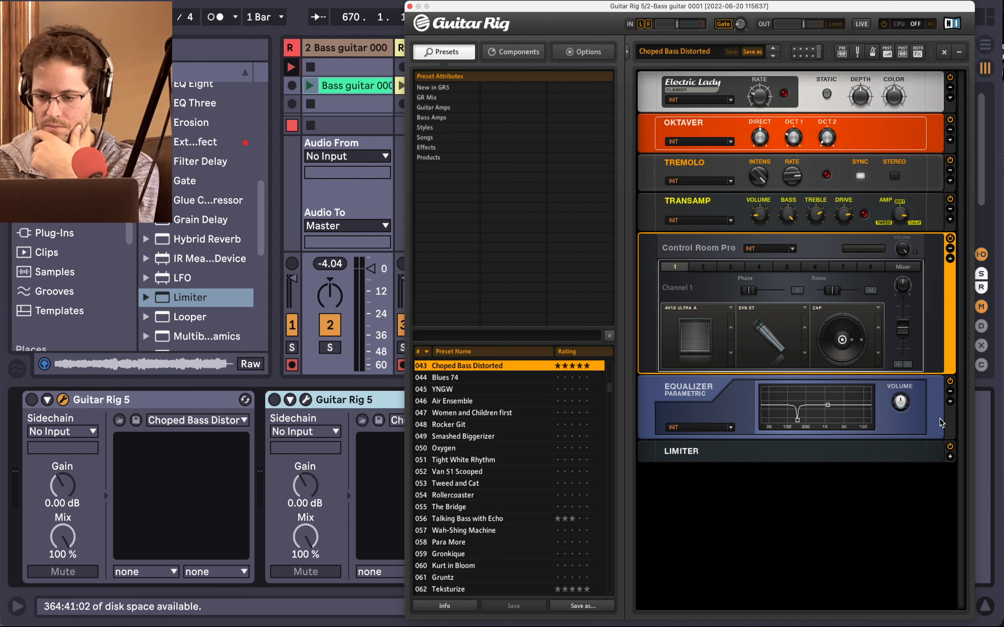
left_click(950, 457)
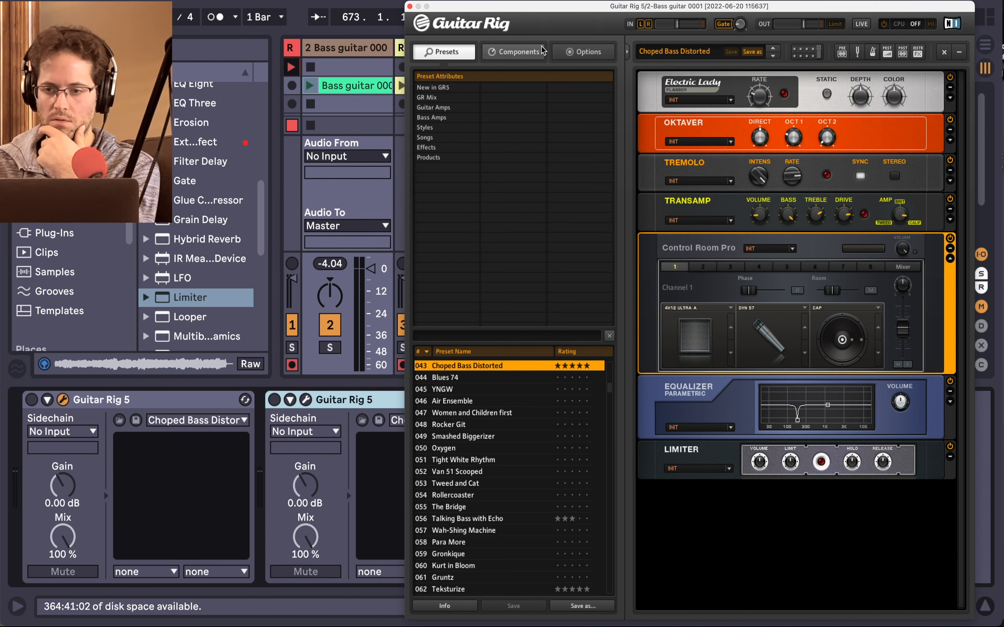
left_click(410, 6)
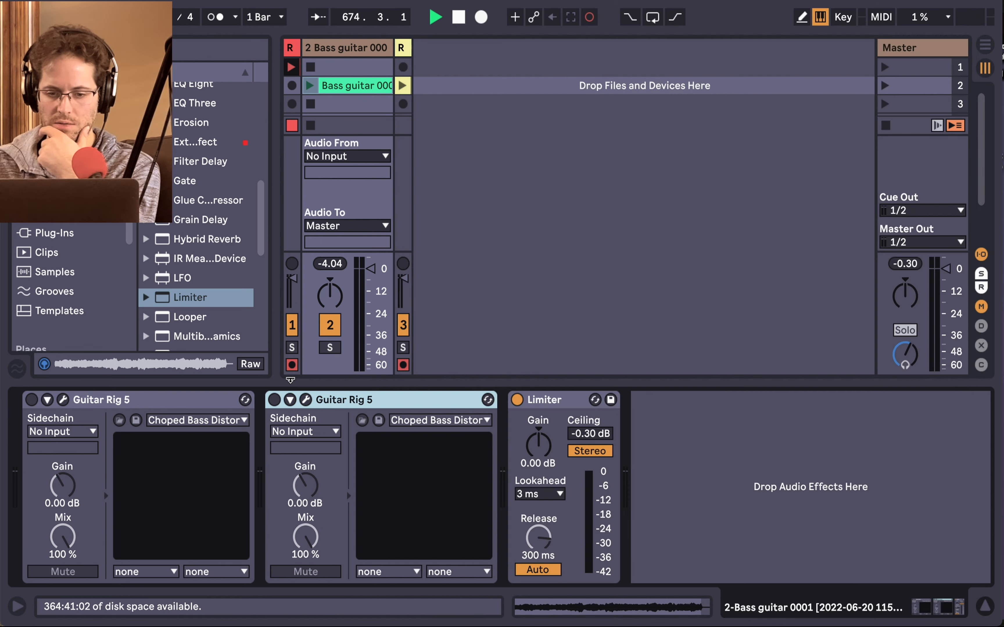
Step: Activate the second Guitar Rig 5 device, open its window and clear all modules from its rack
left_click(275, 400)
left_click(305, 400)
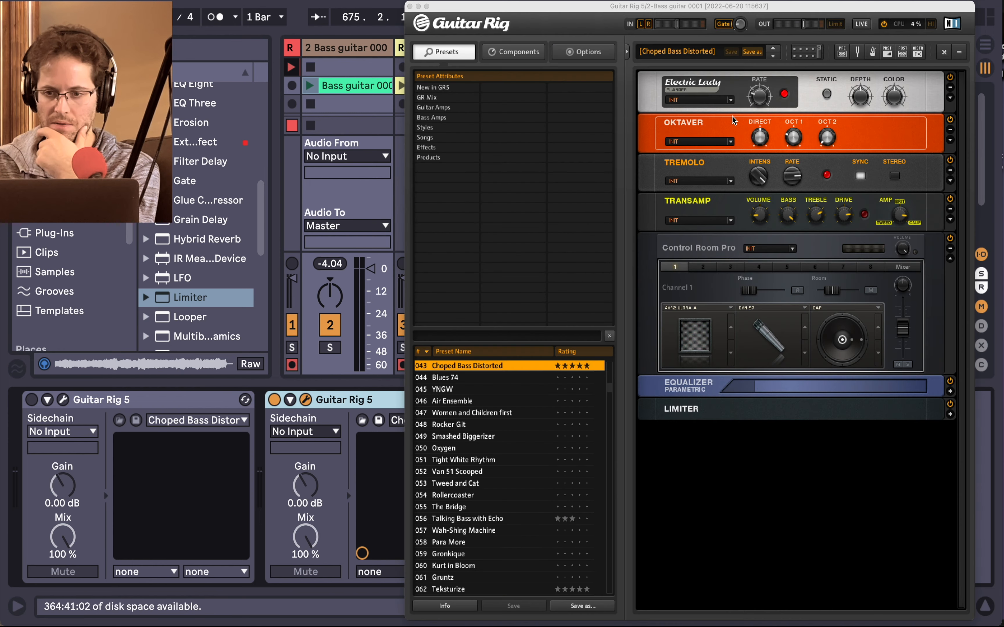
left_click(944, 52)
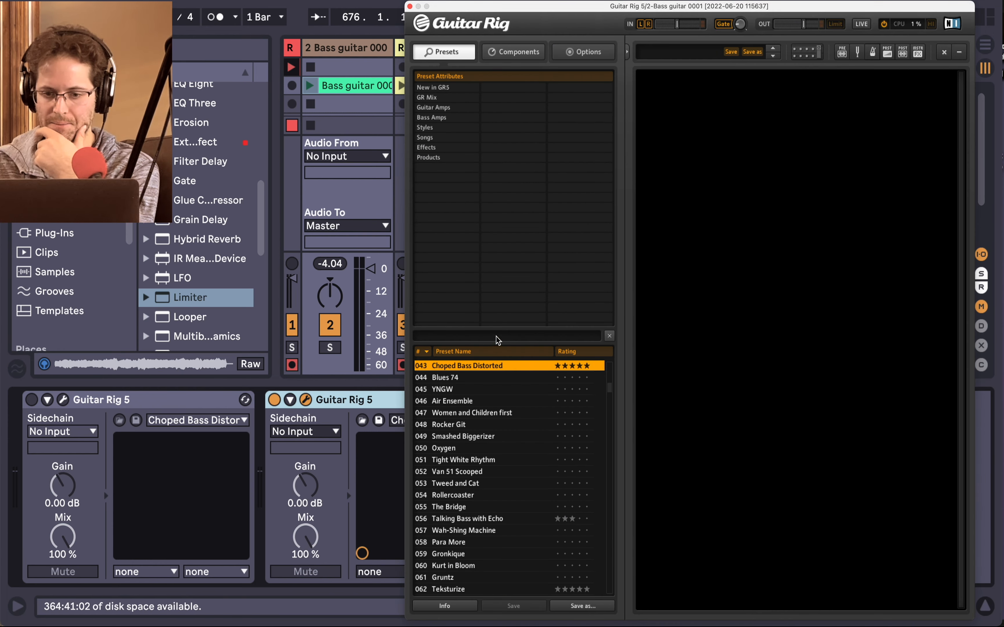
Step: Add the Bass Pro amplifier with its matched cabinet from the amplifier components to the empty rack
left_click(511, 53)
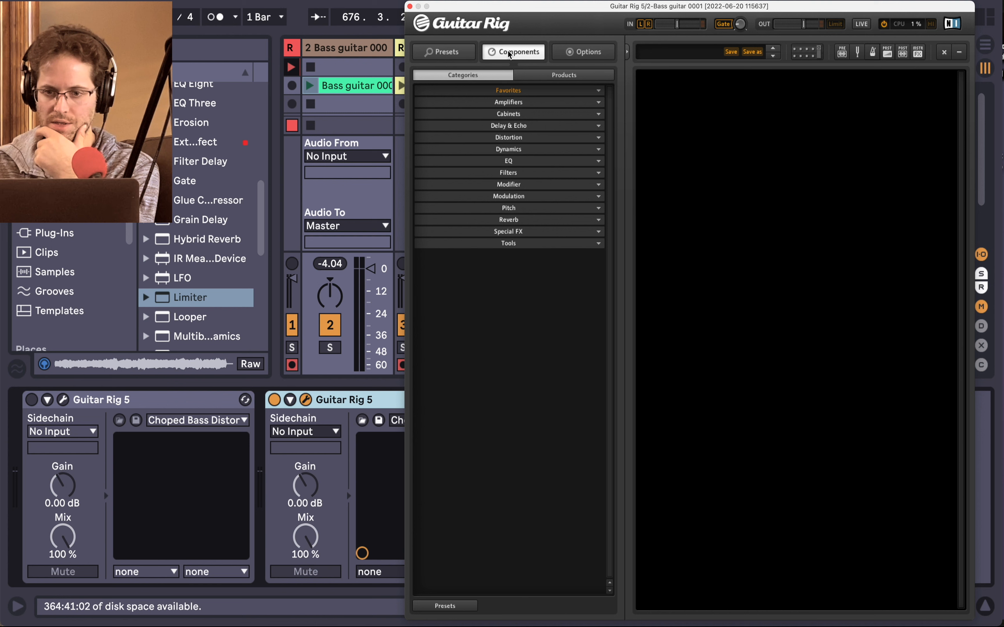
left_click(473, 52)
left_click(500, 52)
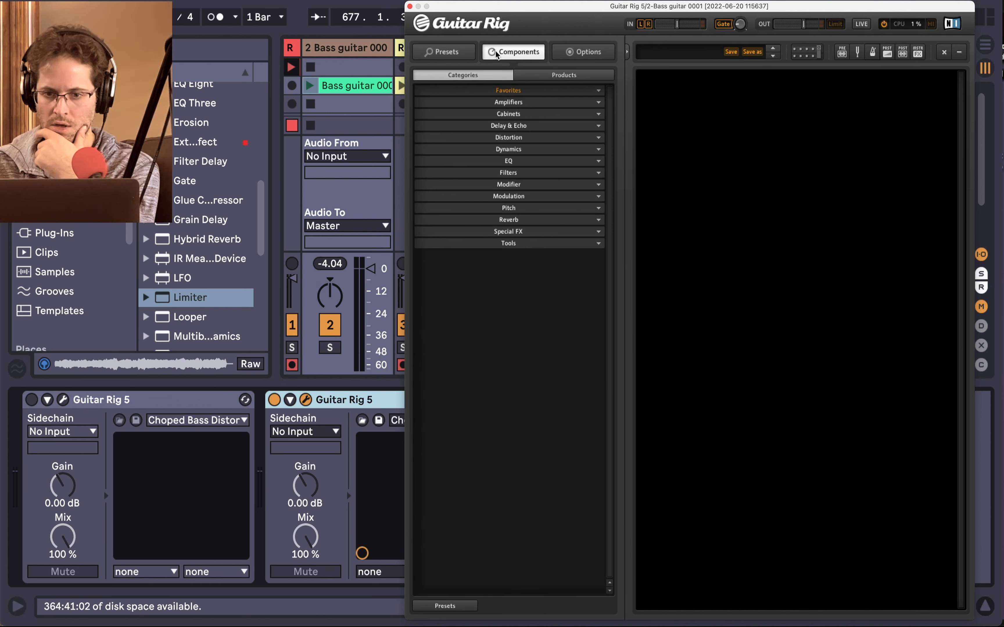
left_click(522, 103)
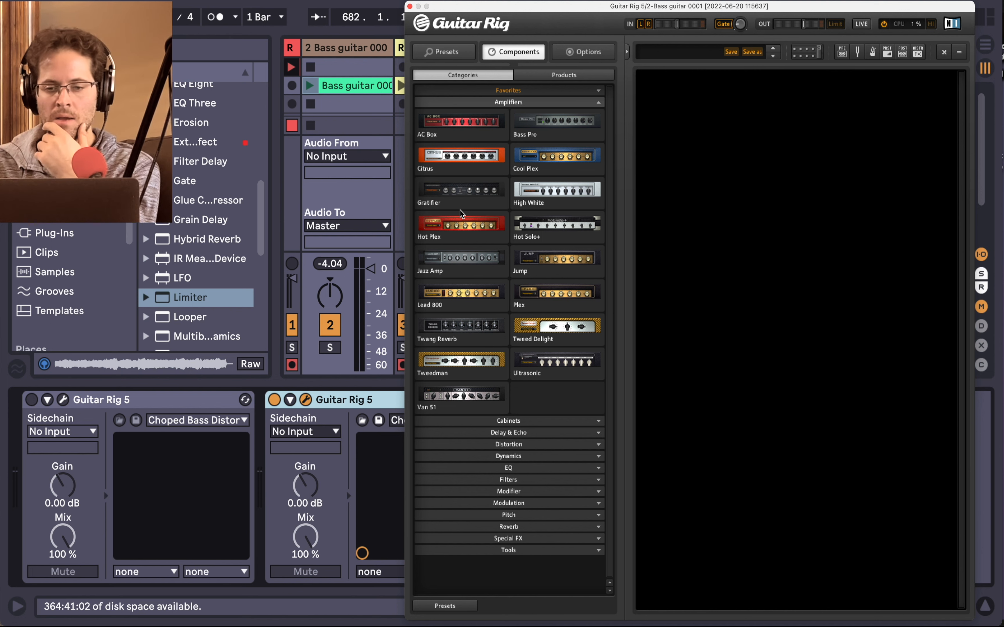
double_click(571, 129)
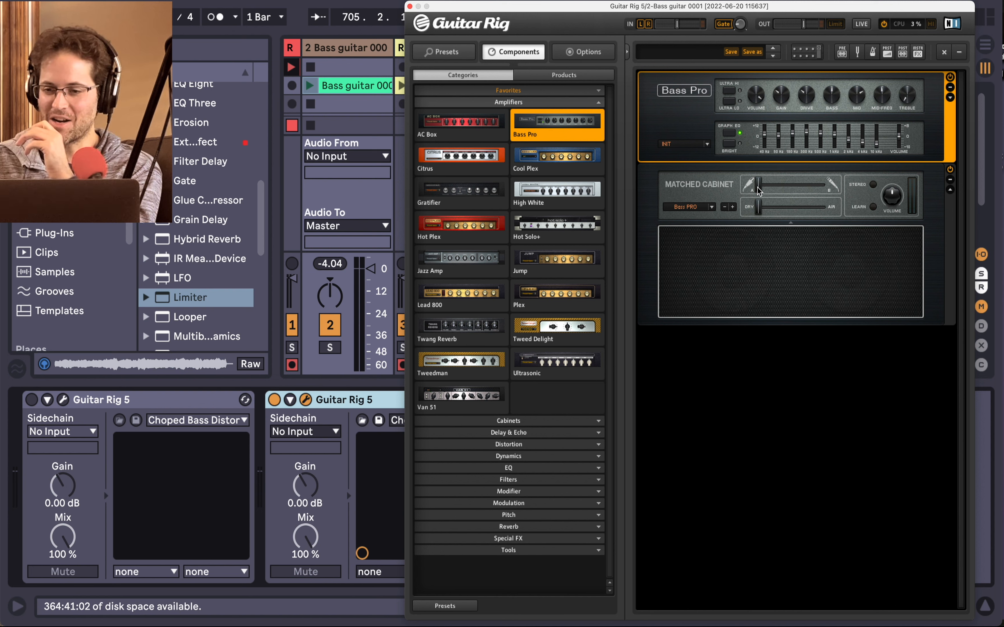
left_click_drag(758, 190, 739, 206)
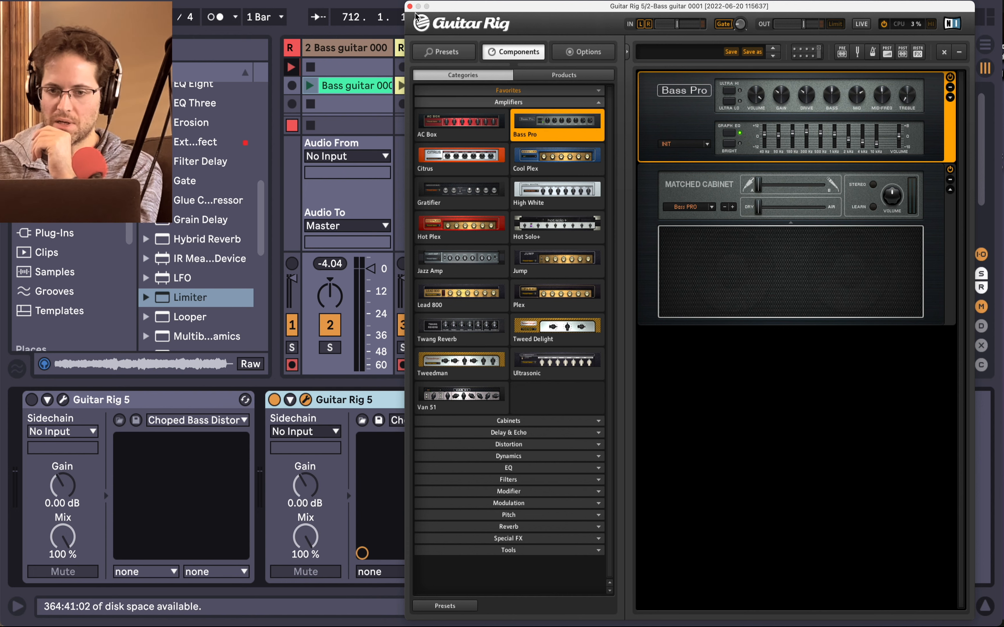
Step: Close the rack window, check the first Guitar Rig 5 device's rack, and collapse that device in the chain
left_click(410, 6)
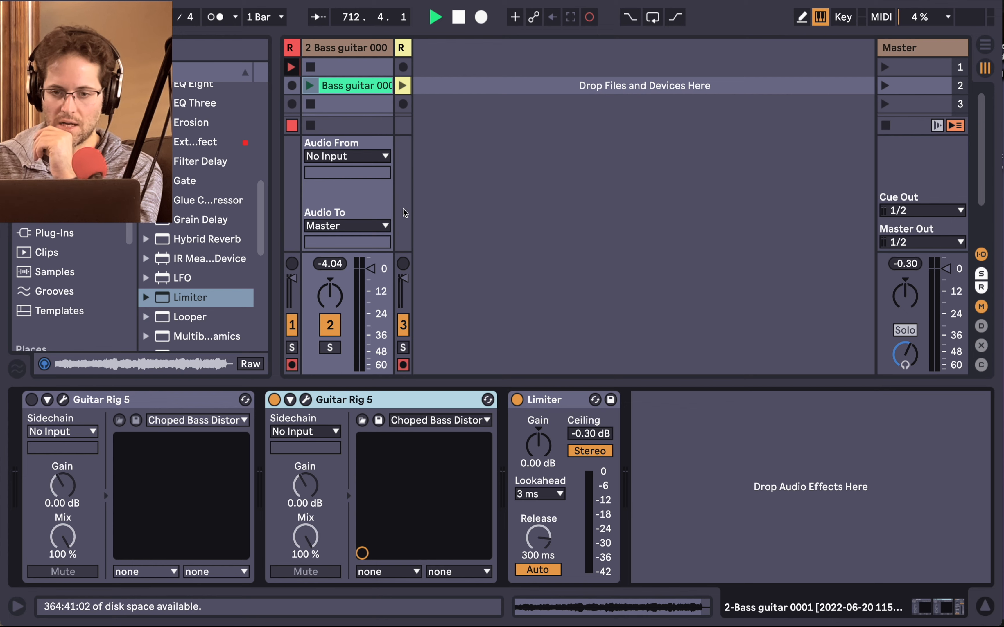
left_click(63, 400)
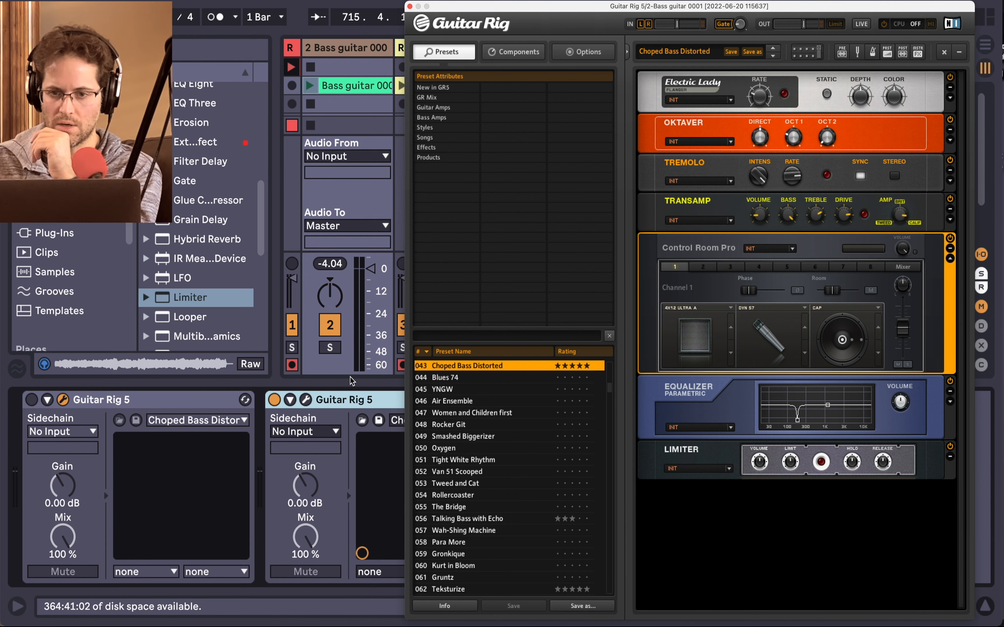
left_click(409, 6)
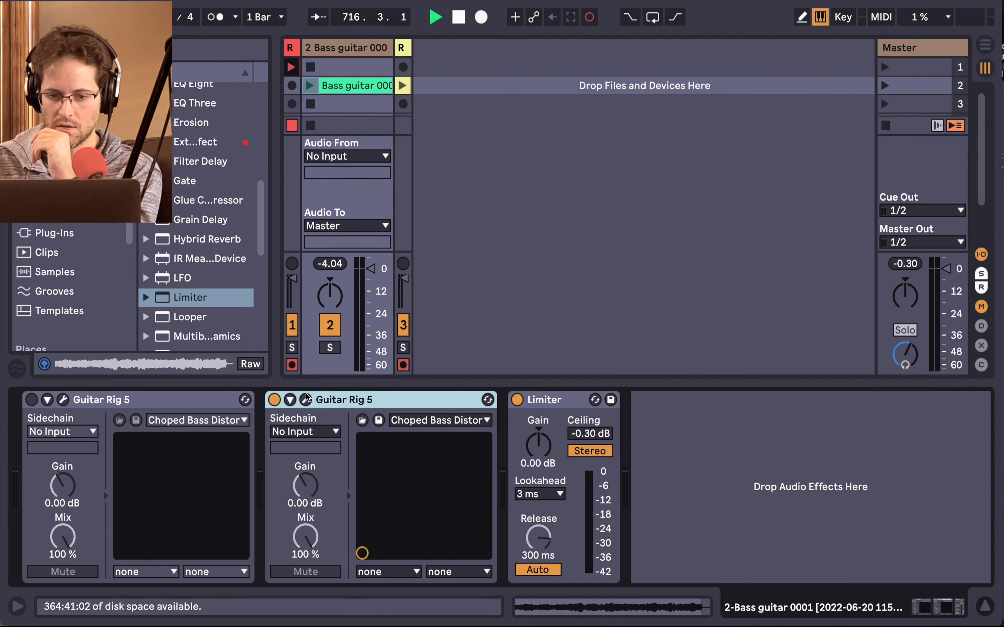
double_click(204, 404)
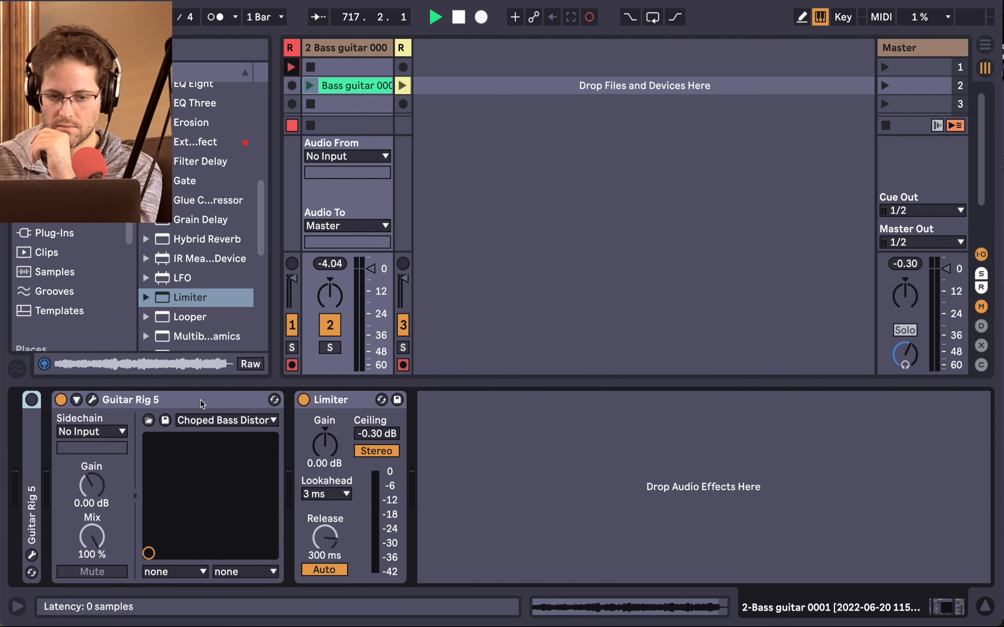
Step: Reopen the second Guitar Rig 5 window, bypass the device, look over the Bass Pro knobs and close the window
left_click(93, 401)
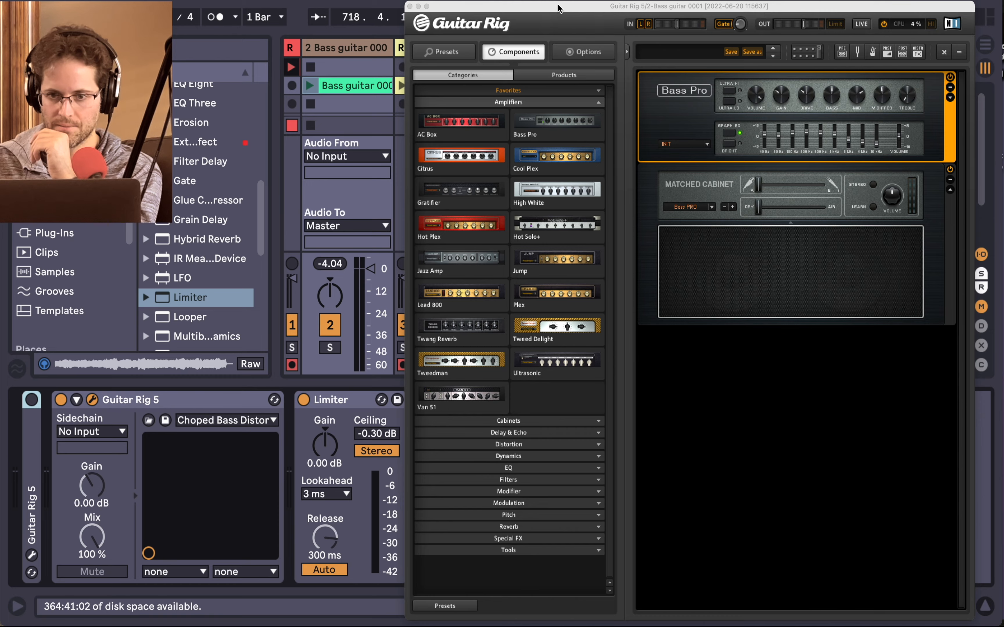
left_click_drag(557, 15, 578, 9)
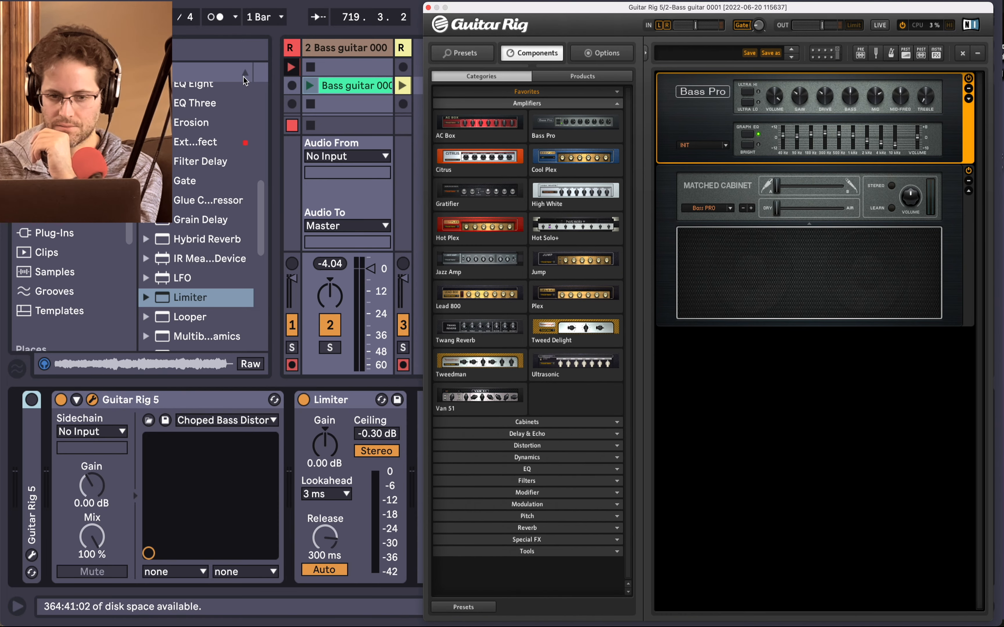
left_click(61, 401)
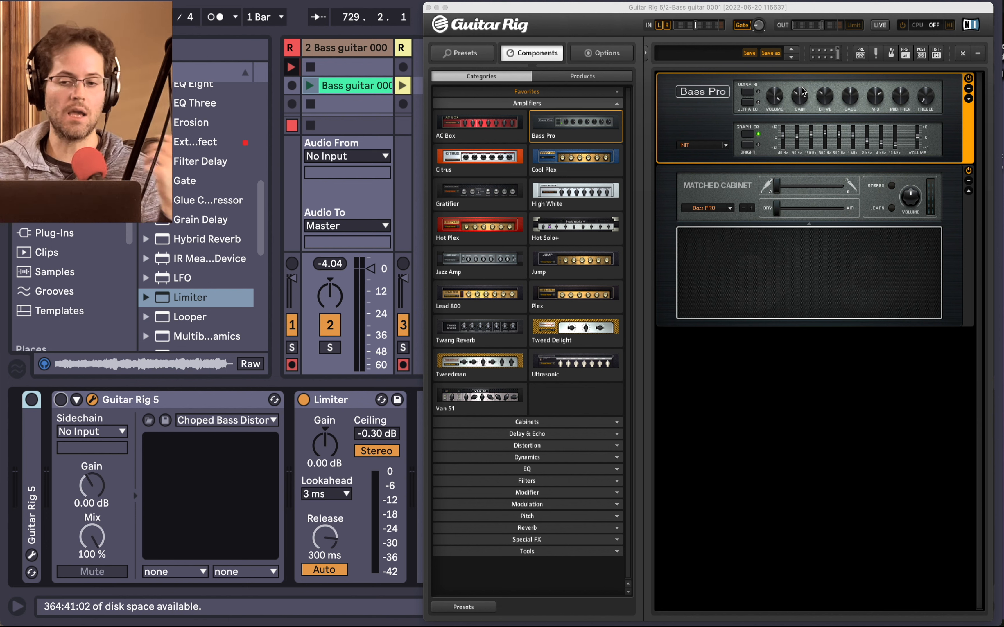
left_click(826, 104)
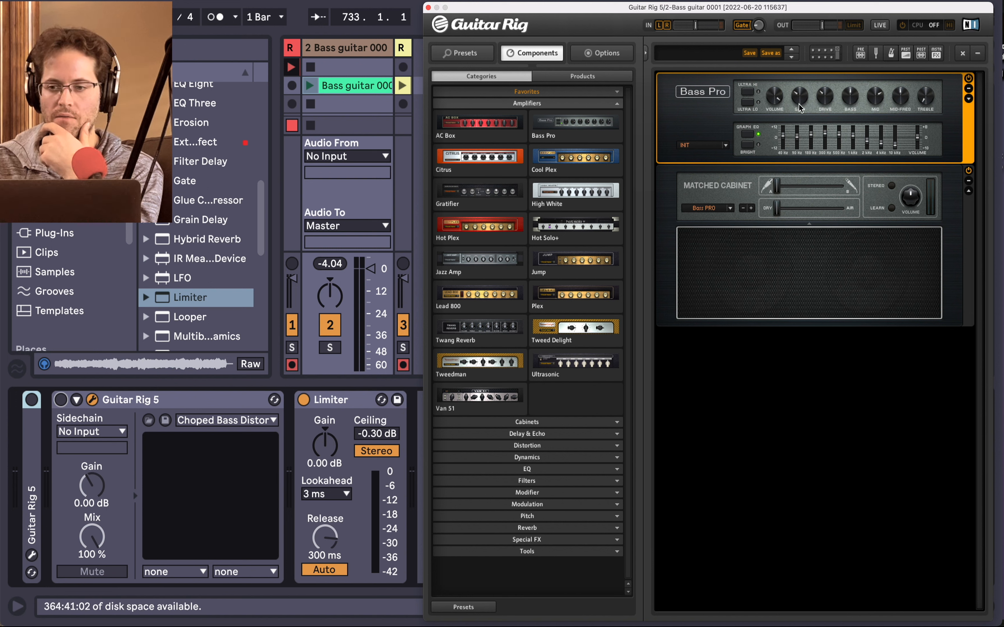
left_click(428, 7)
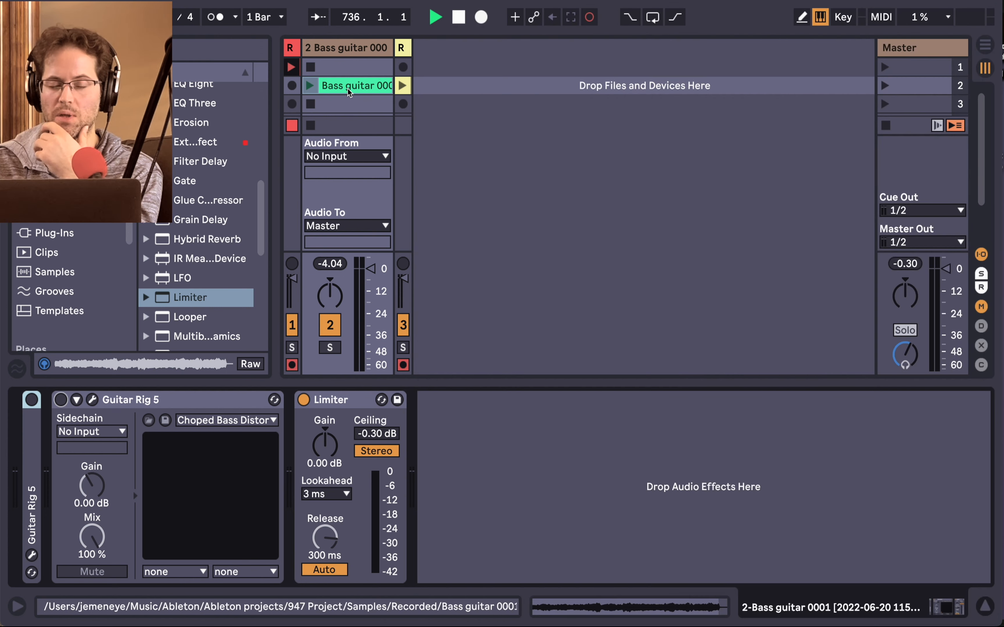
Step: Launch the Bass guitar clip on track 2 and show the track's device chain
left_click(349, 88)
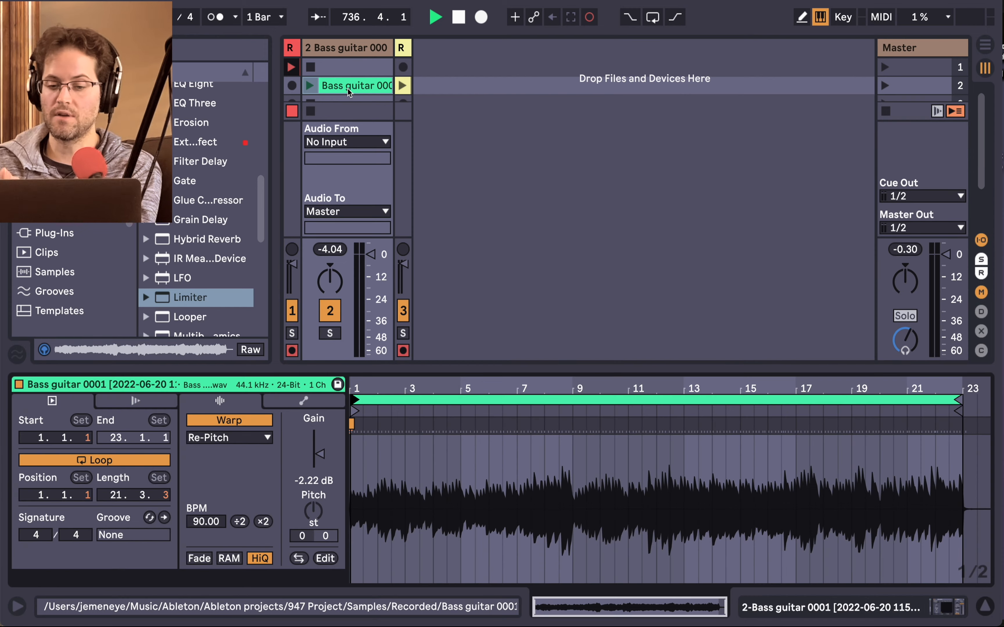
left_click(314, 88)
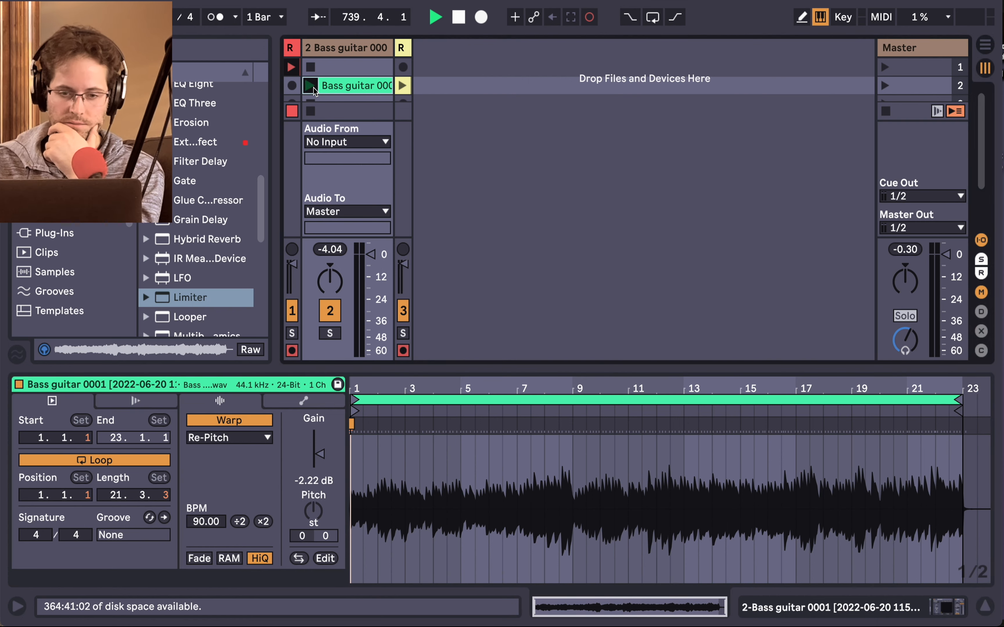
key("shift+Tab")
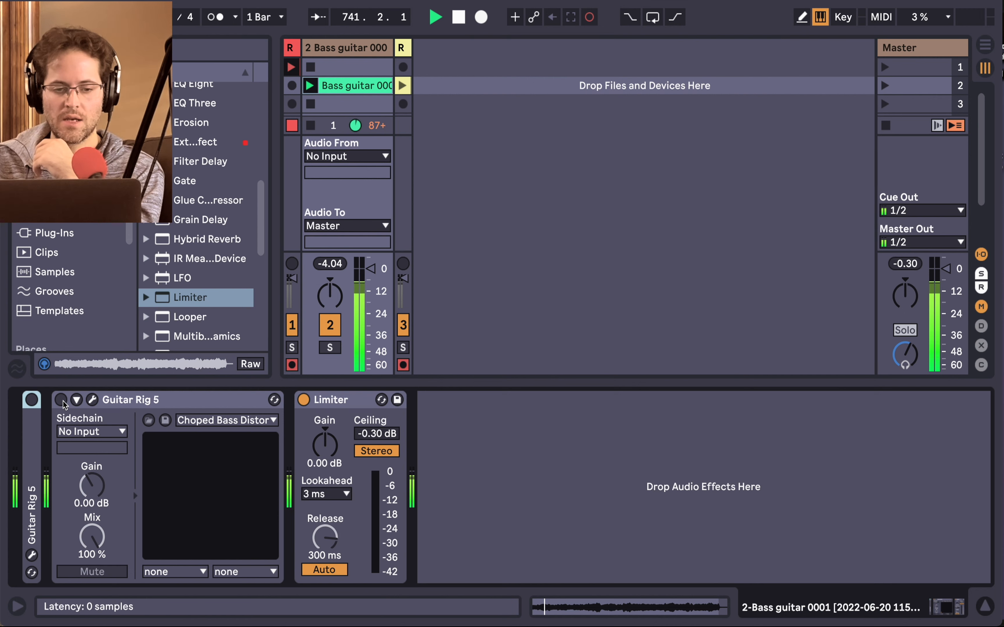
Step: Open the second Guitar Rig 5 device's window and reactivate the device while the bass clip plays
left_click(92, 399)
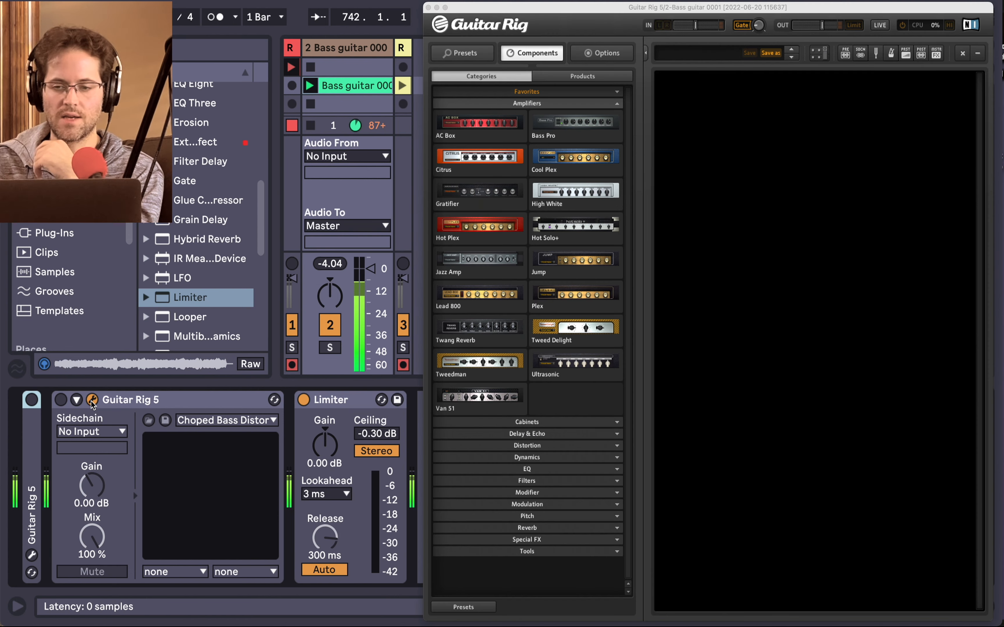
left_click_drag(465, 8, 462, 8)
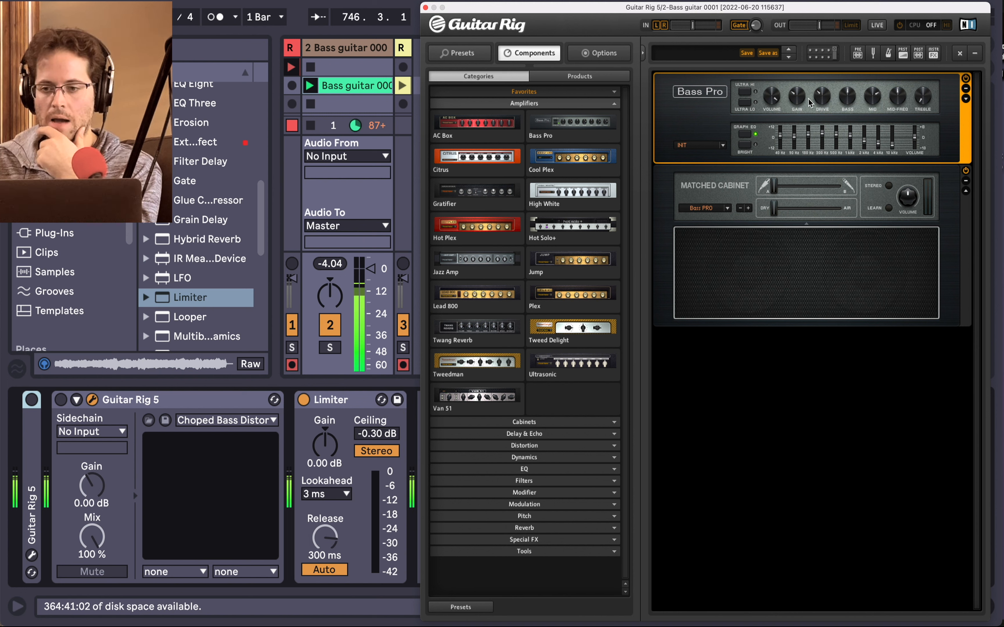
left_click(61, 401)
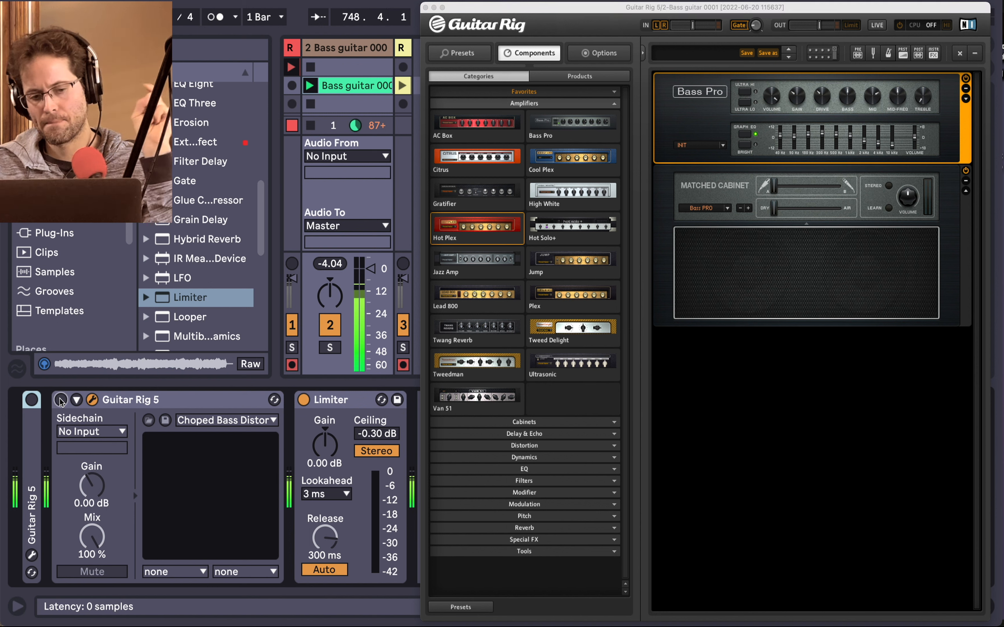
Step: Examine the Bass Pro amplifier's knobs and compare the bass sound with the Guitar Rig 5 device bypassed and active
left_click(796, 95)
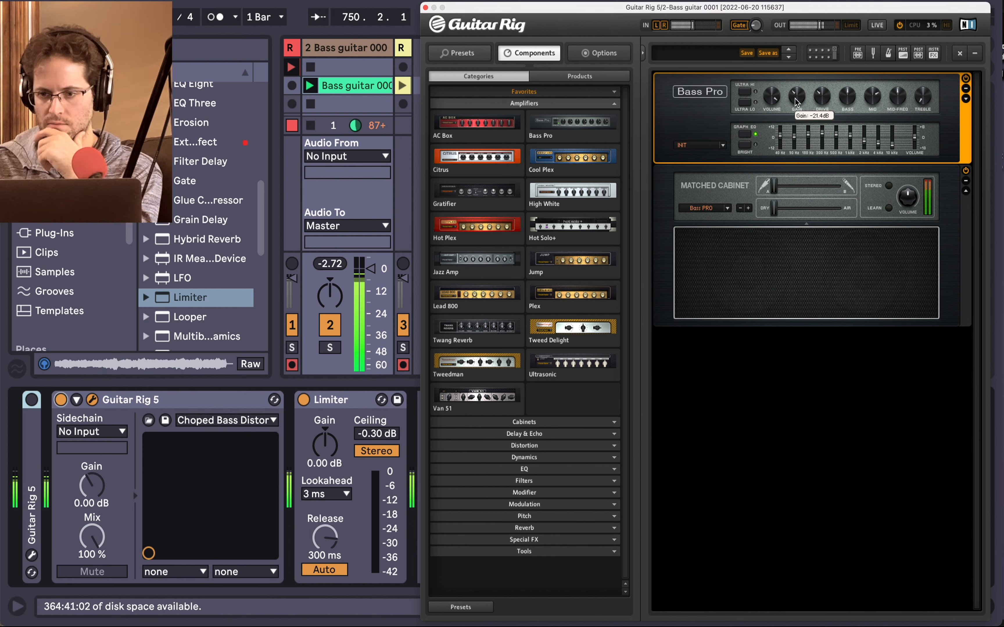
mouse_move(772, 99)
left_mouse_down()
mouse_move(774, 111)
mouse_move(773, 103)
left_mouse_up()
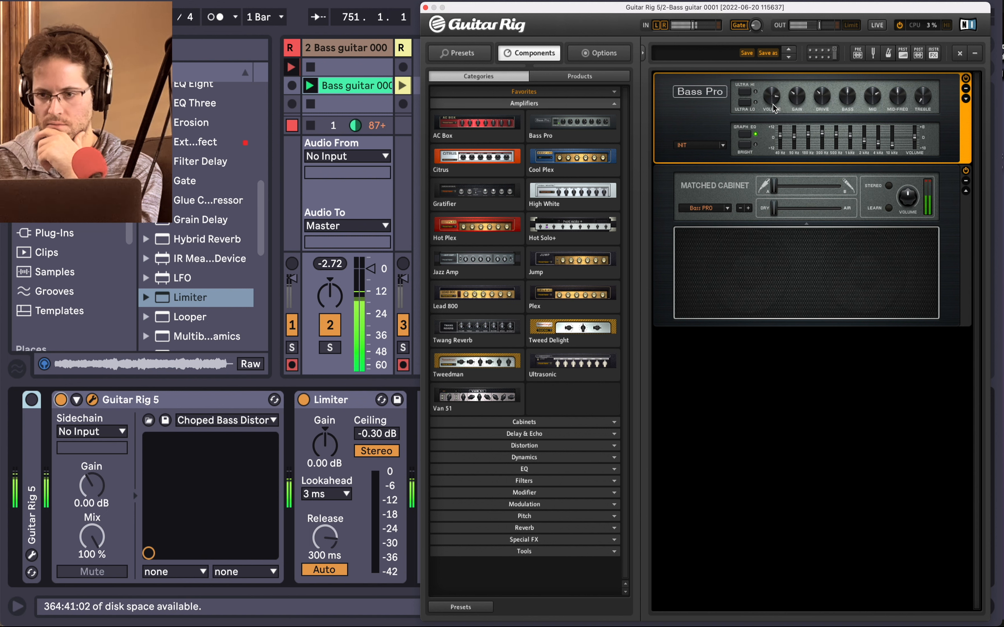
mouse_move(826, 100)
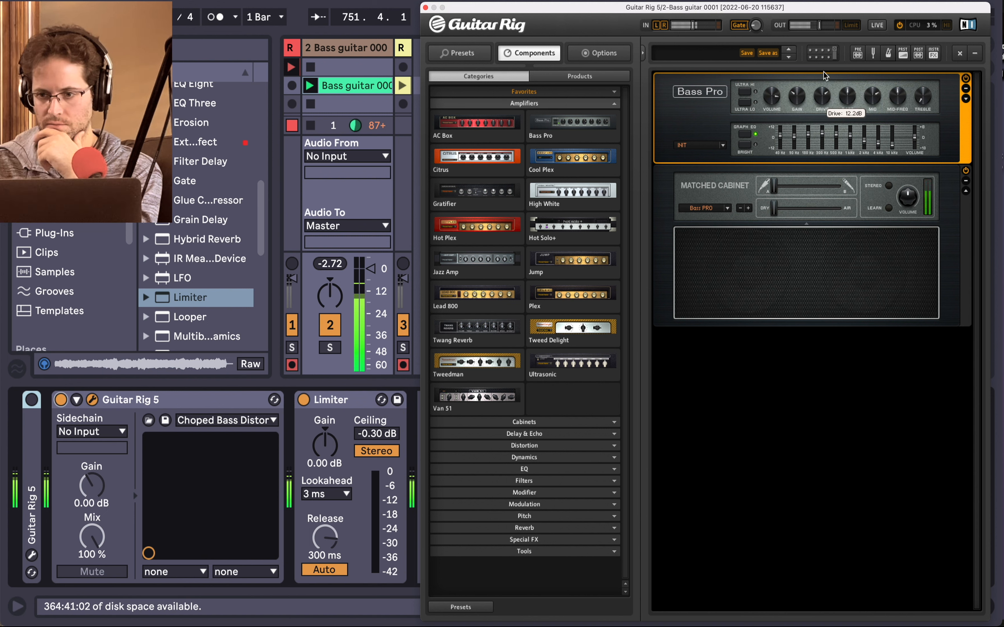
left_click_drag(847, 98, 913, 80)
mouse_move(820, 25)
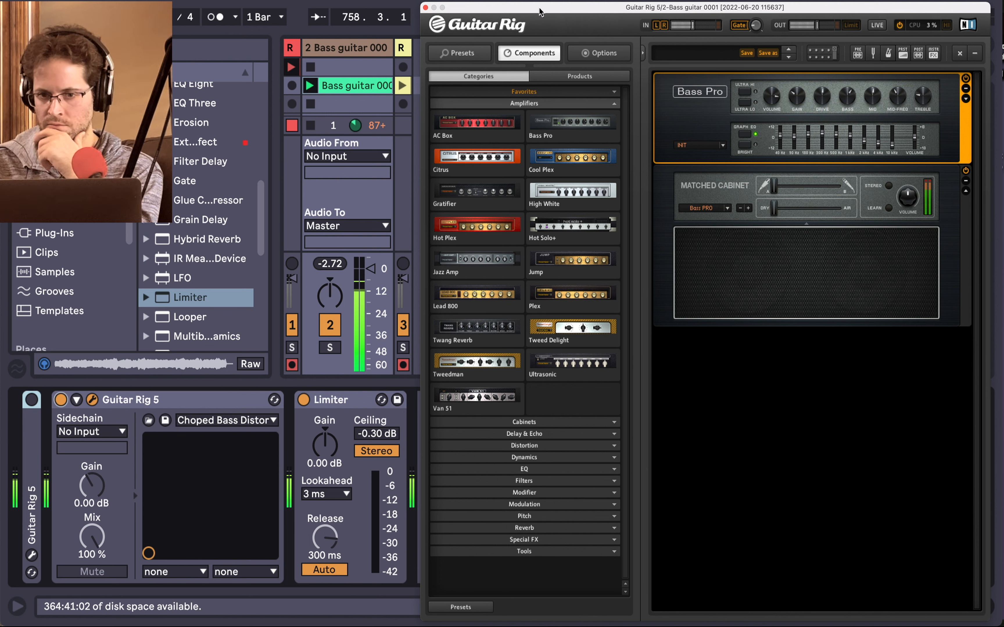
left_click(60, 401)
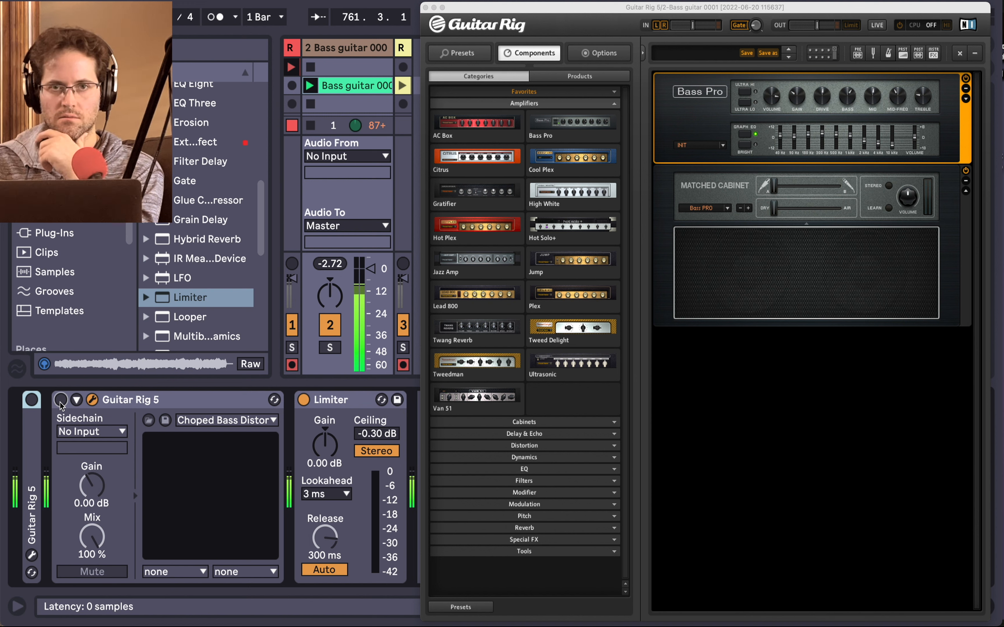
left_click(61, 400)
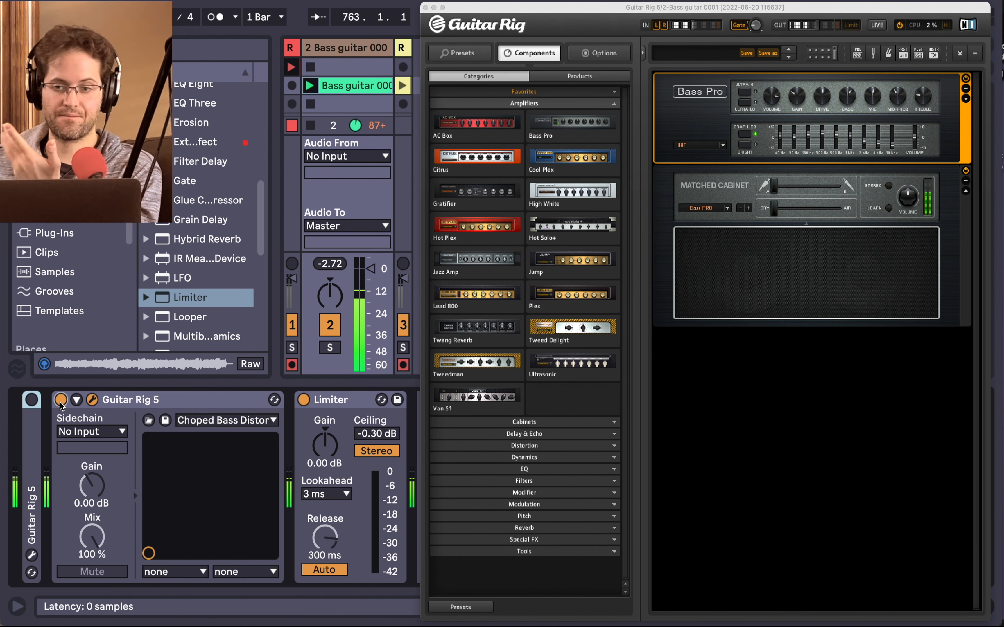
Step: Add the Distortion module from the distortion components below the Matched Cabinet in the rack
left_click(563, 106)
left_click(563, 105)
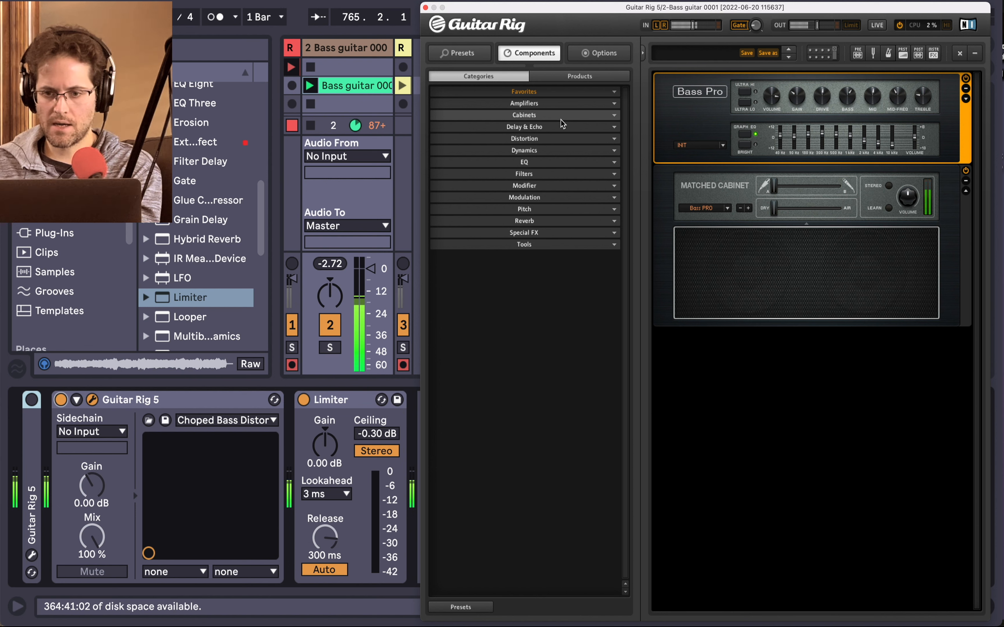
left_click(559, 139)
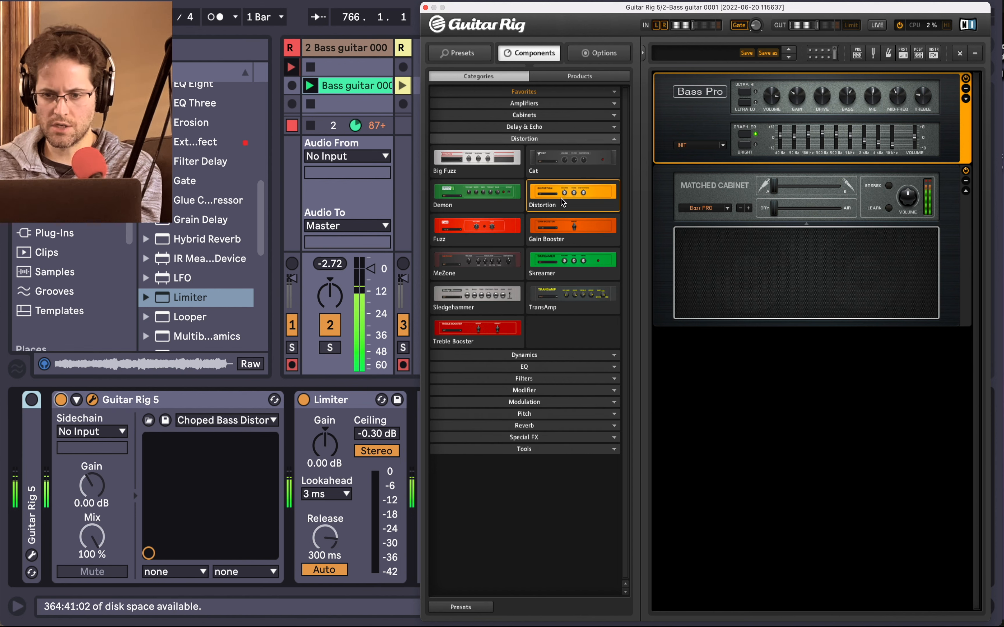
left_click_drag(564, 197, 703, 402)
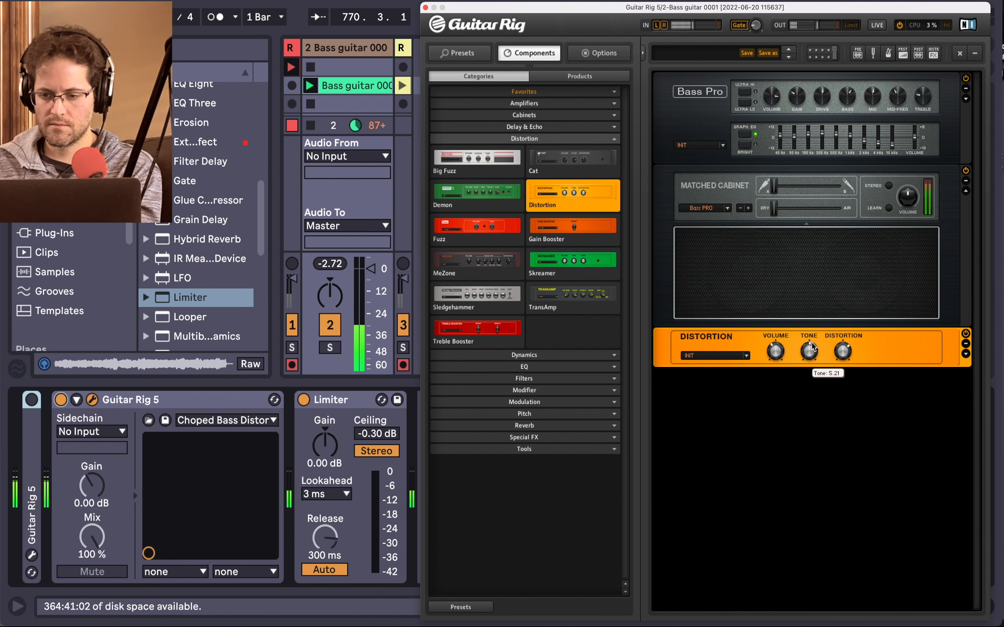
Step: Move the Distortion effect above the Bass Pro amp at the start of the rack and expand its extra controls
left_click_drag(834, 355, 846, 135)
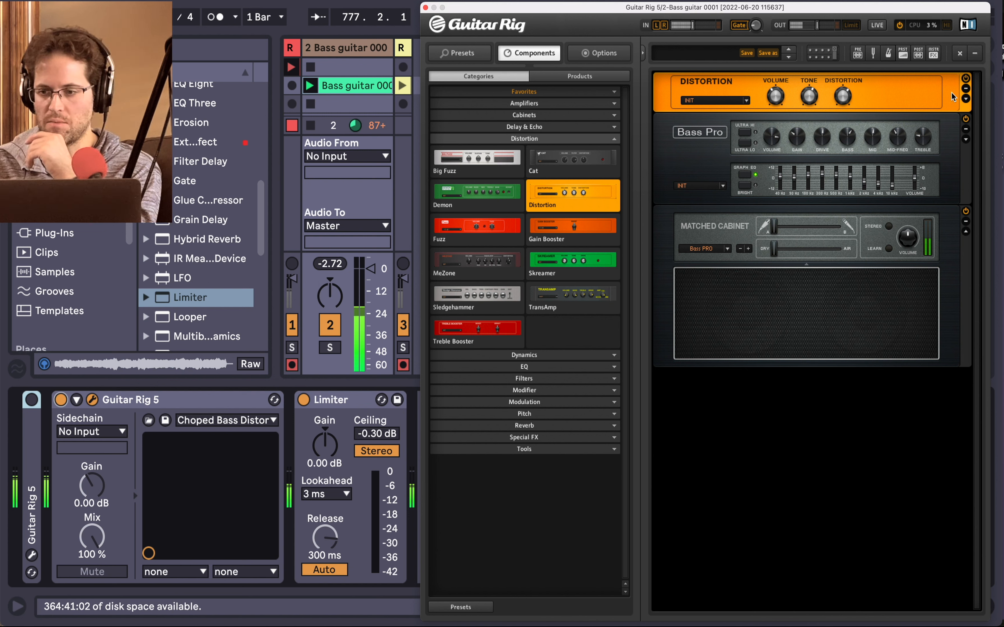
left_click(965, 100)
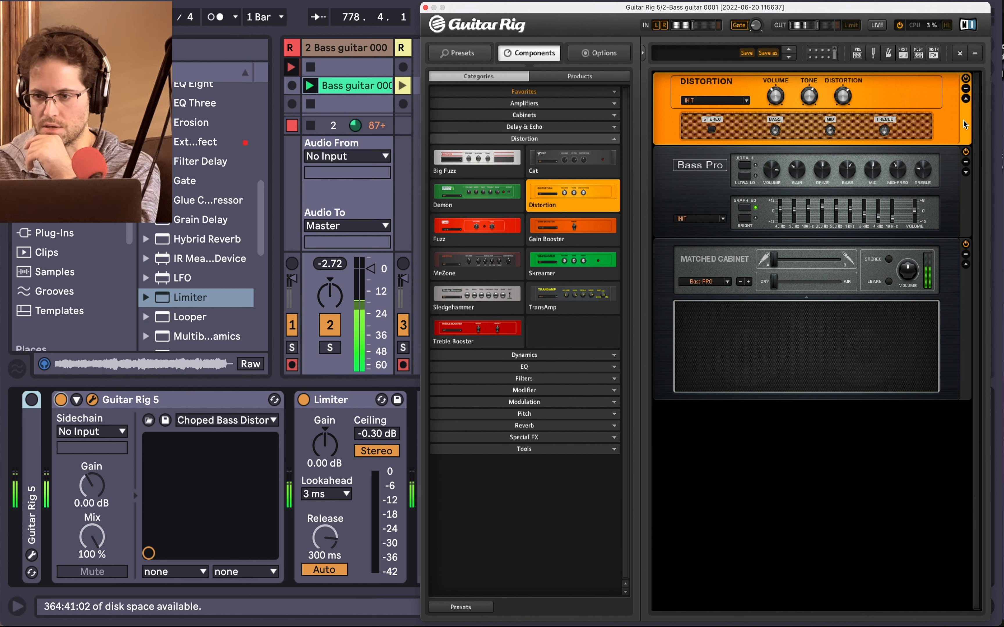
left_click_drag(773, 96, 833, 111)
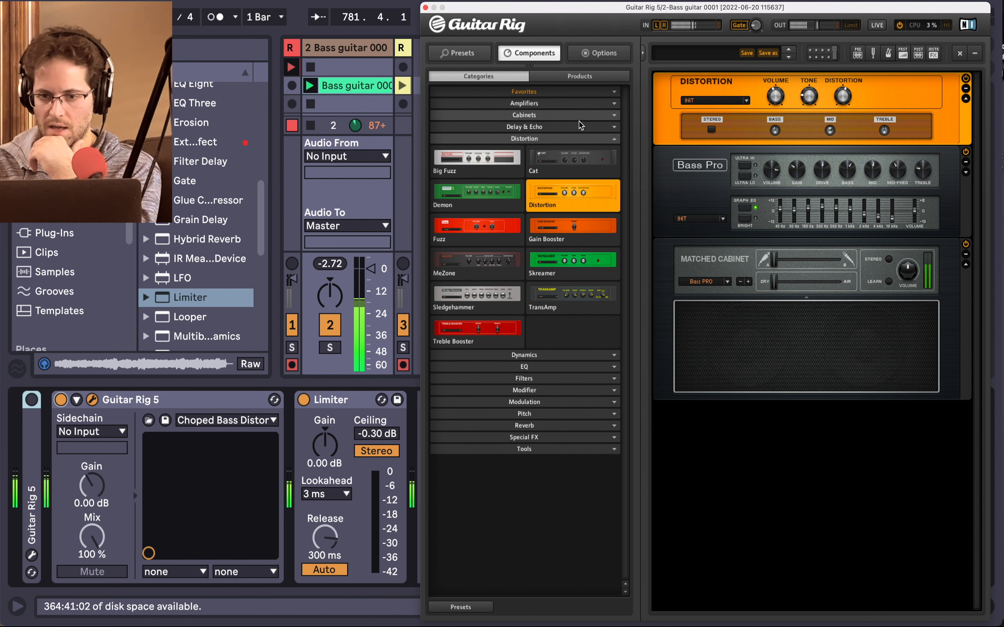
Step: Add the Ensemble modulation effect at the end of the rack, below Matched Cabinet, and adjust its chorus and vibrato
left_click(562, 140)
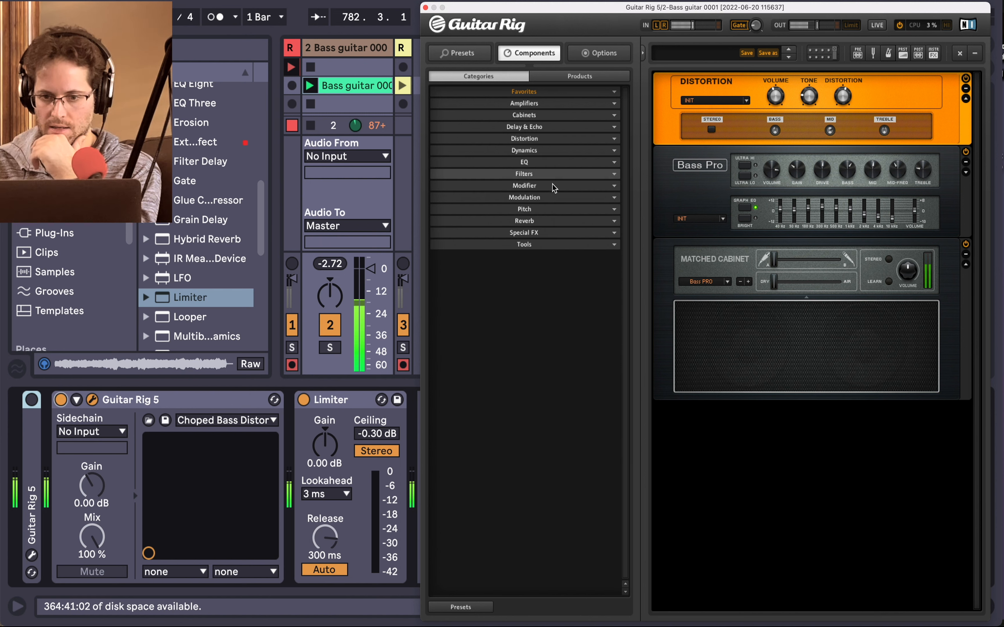
left_click(552, 196)
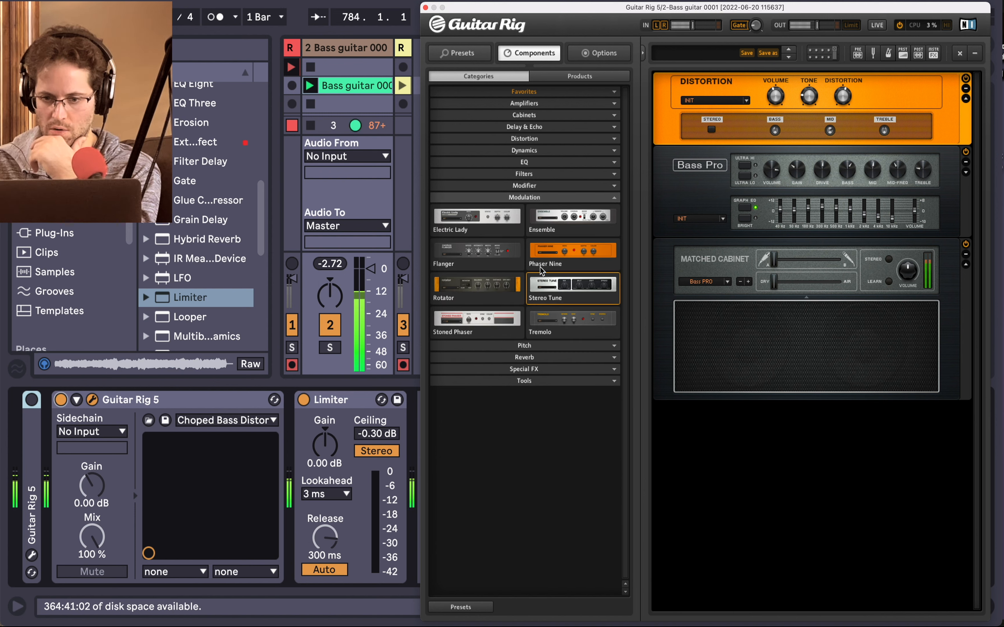
left_click_drag(549, 210, 771, 150)
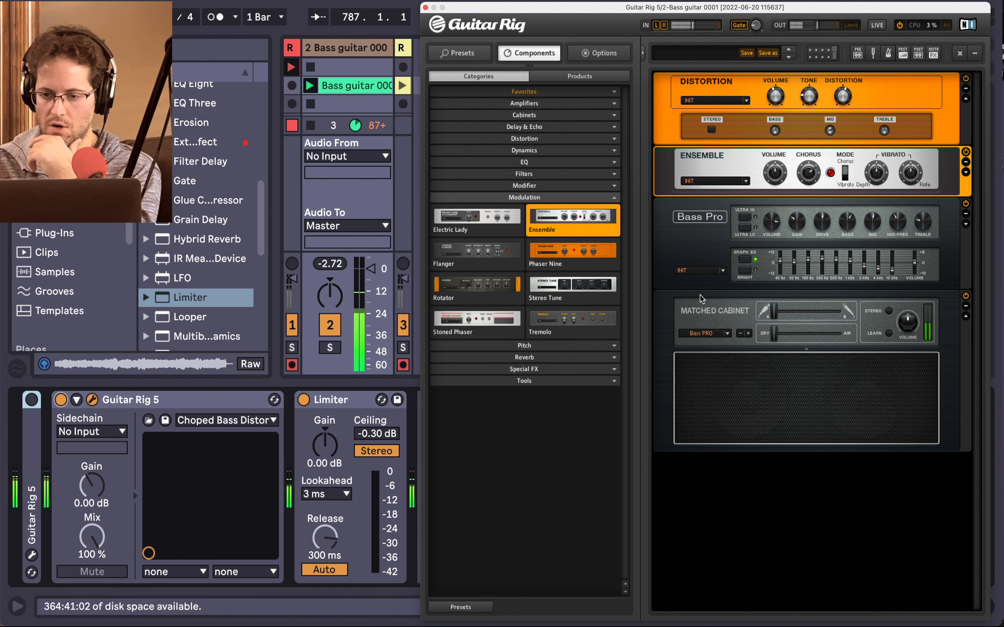
mouse_move(729, 171)
left_mouse_down()
mouse_move(691, 530)
mouse_move(703, 561)
left_mouse_up()
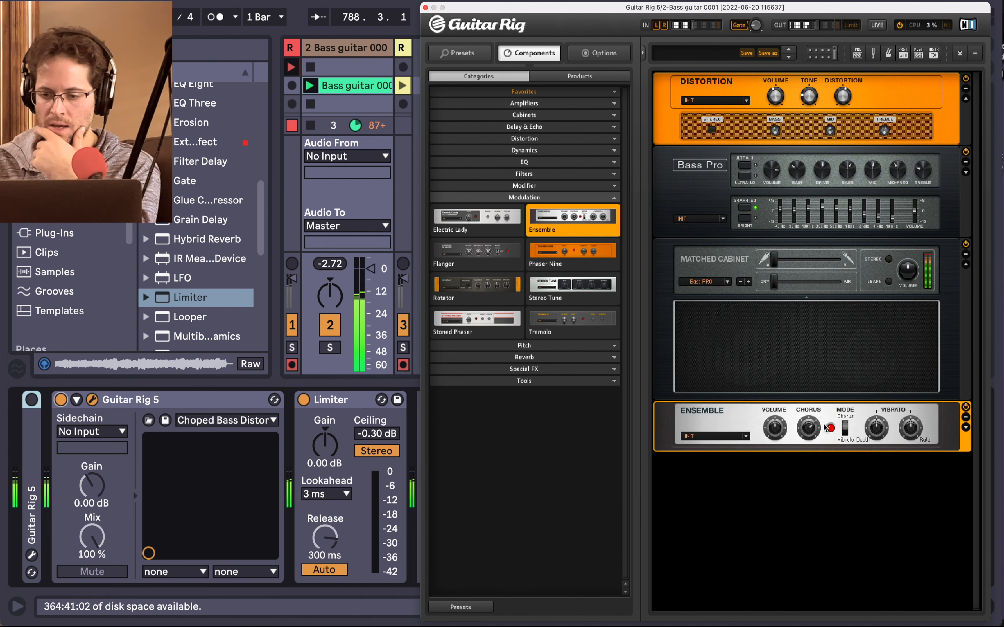
mouse_move(815, 427)
left_mouse_down()
mouse_move(813, 453)
mouse_move(814, 424)
mouse_move(775, 450)
mouse_move(775, 411)
mouse_move(810, 448)
mouse_move(809, 425)
left_mouse_up()
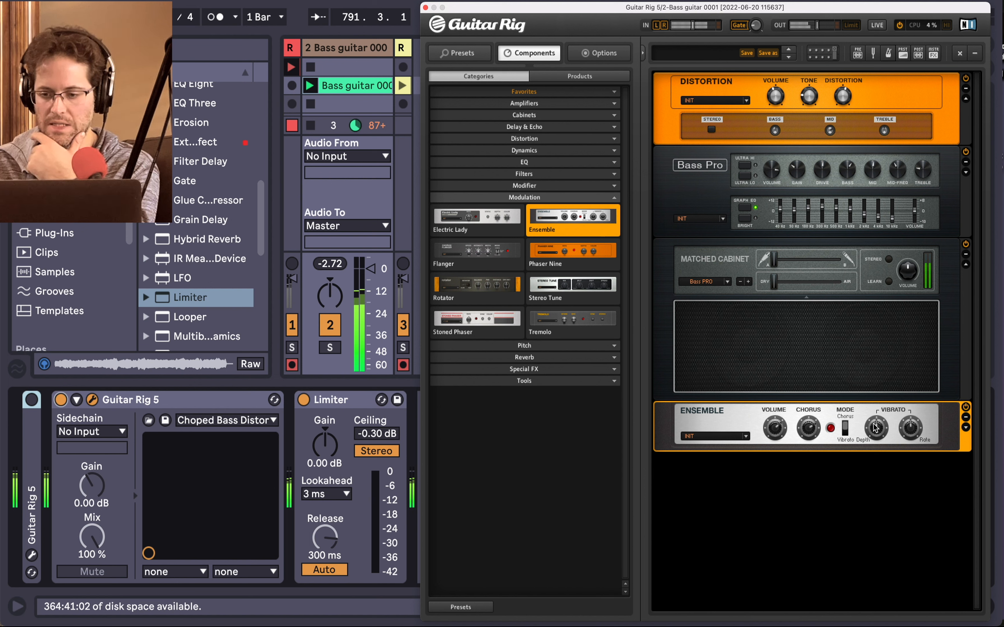
left_click_drag(875, 427, 907, 452)
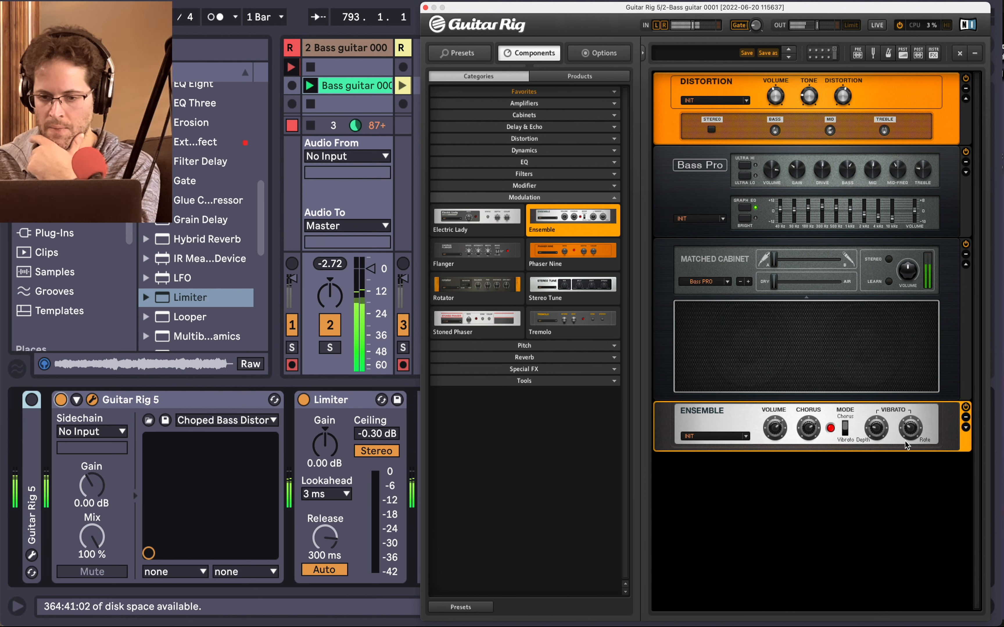
Step: Add the IceVerb reverb below Ensemble and adjust its dry/wet mix and colour
left_click(581, 197)
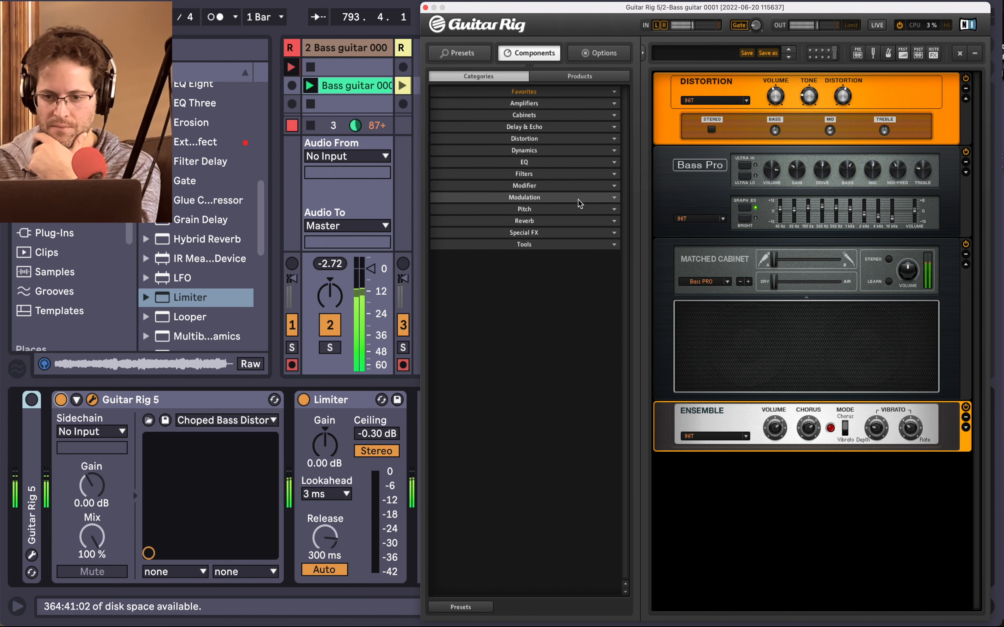
left_click(570, 224)
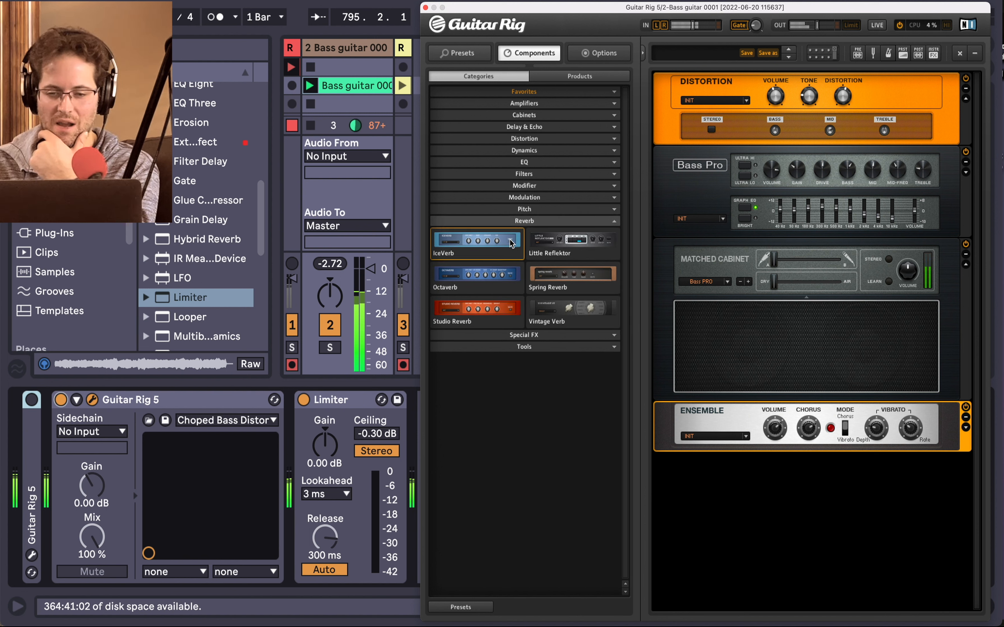
left_click_drag(505, 243, 691, 499)
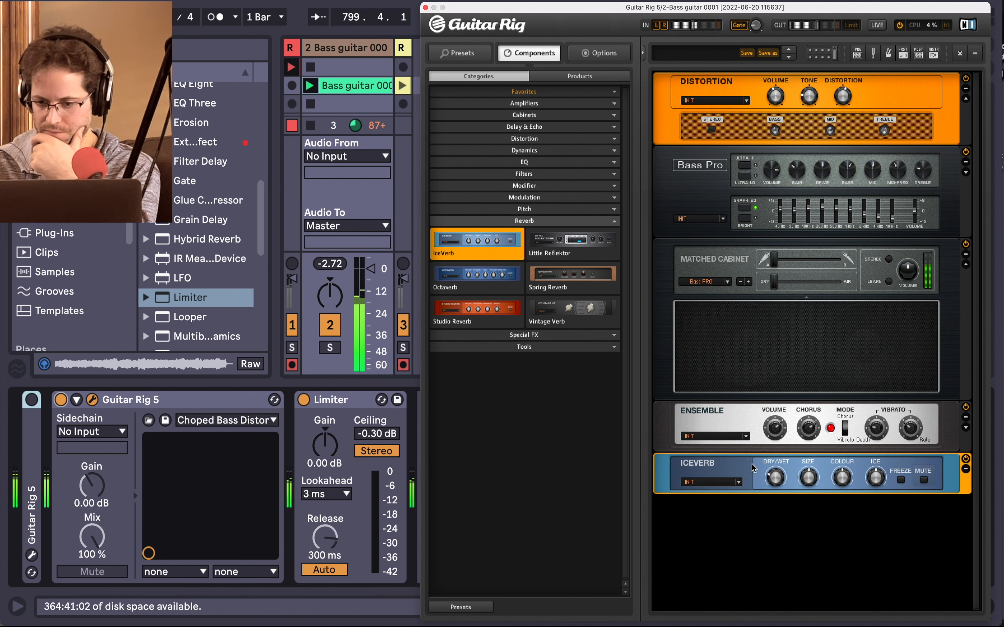
left_click_drag(775, 482, 779, 413)
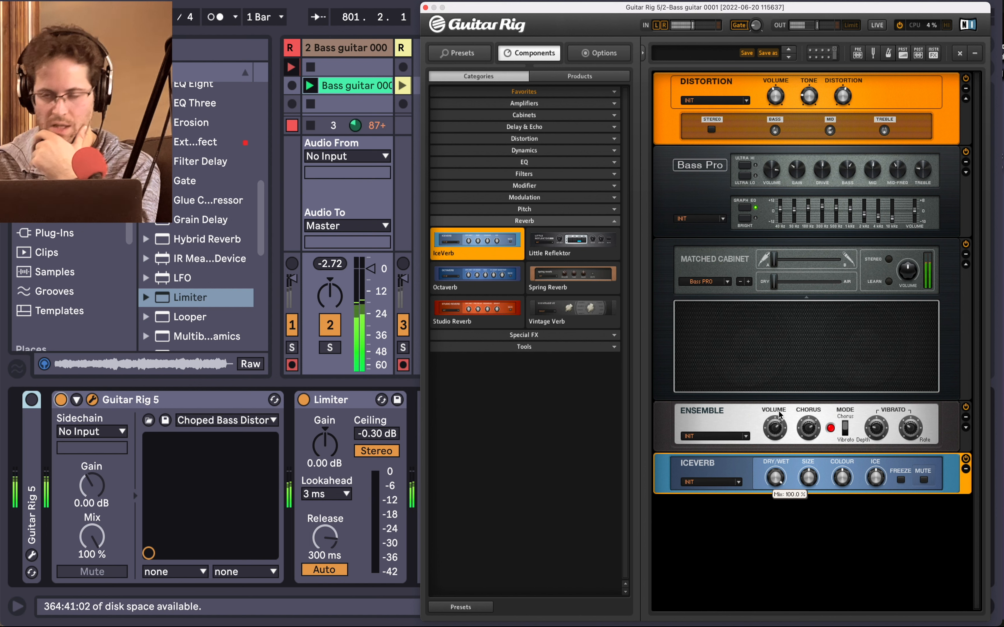
left_click_drag(779, 413, 775, 485)
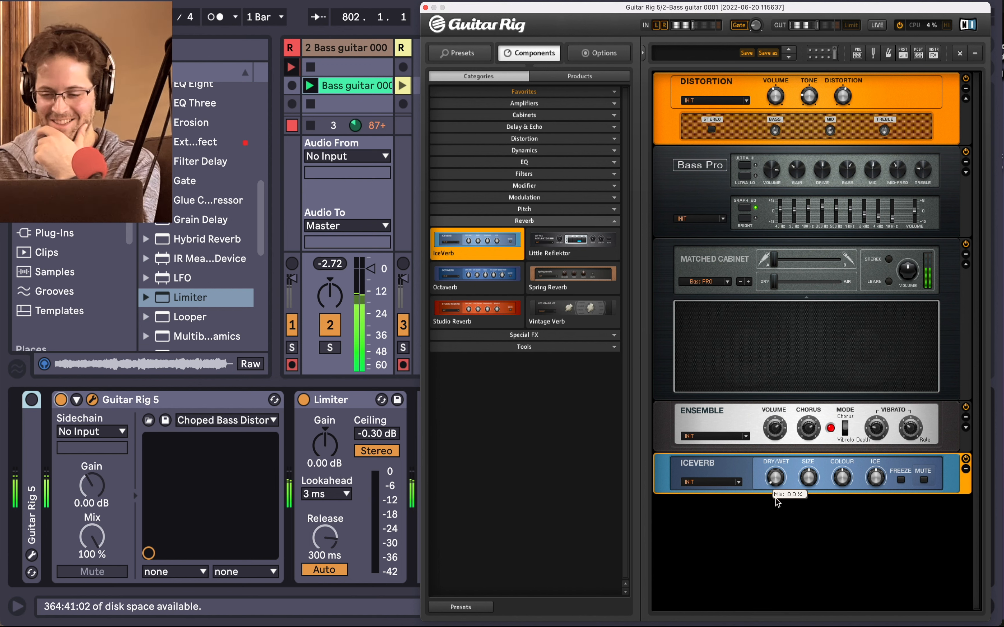
left_click_drag(846, 479, 812, 500)
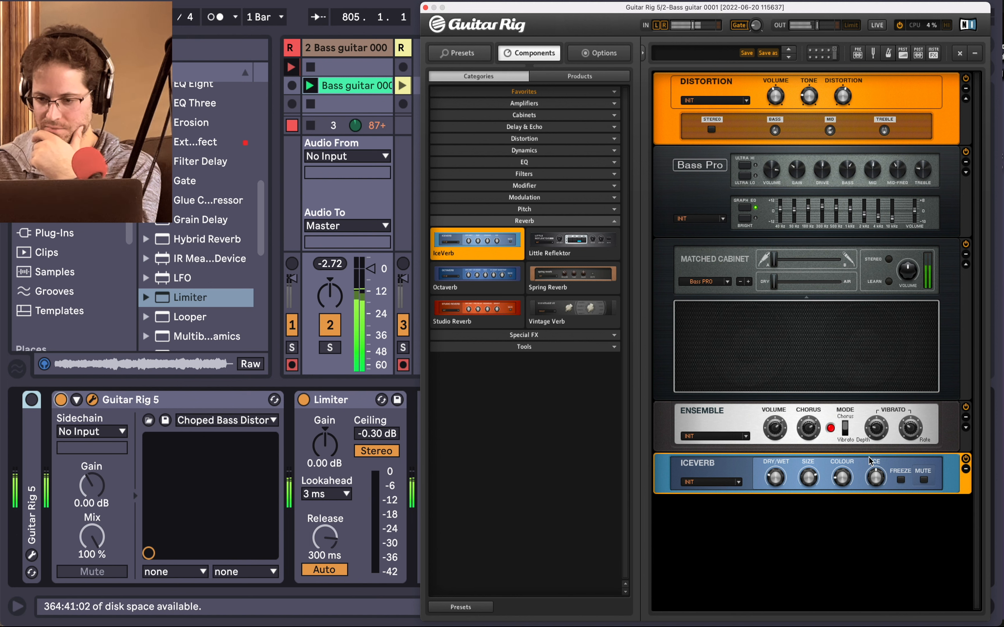
Step: Turn on IceVerb's Freeze, stop the playing bass guitar clip and close the plug-in window
left_click(901, 482)
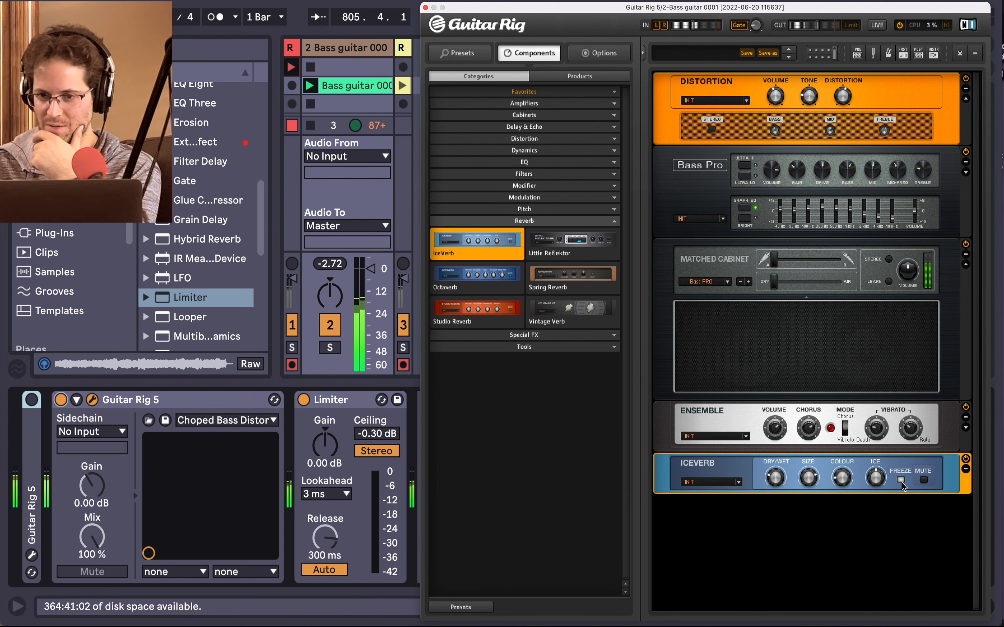
left_click(311, 109)
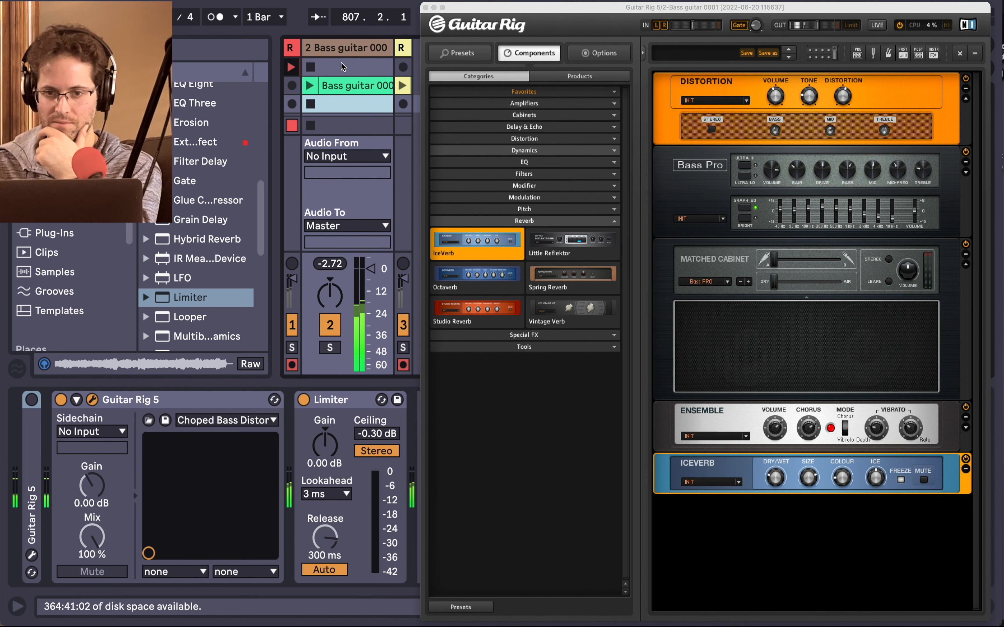
left_click(426, 7)
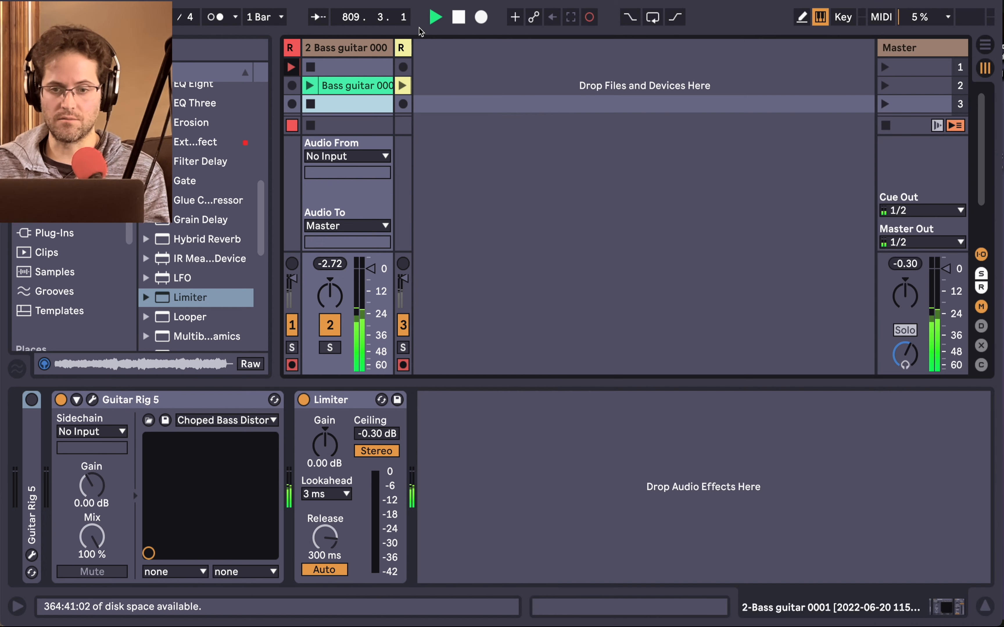
Step: Widen the Resampling track and start recording the frozen reverb into its third clip slot
left_click_drag(408, 49, 501, 56)
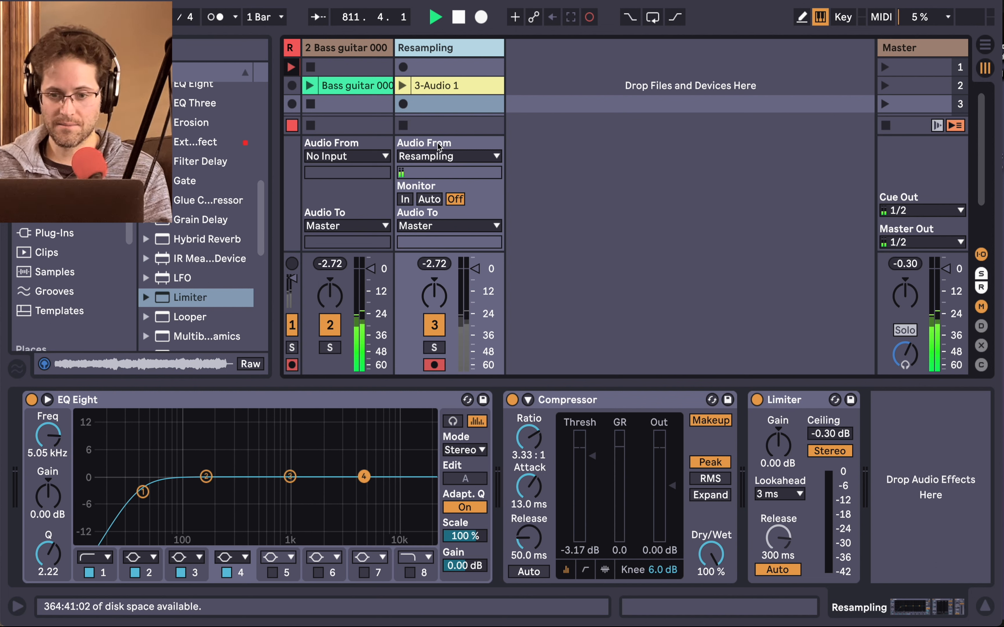
left_click(403, 104)
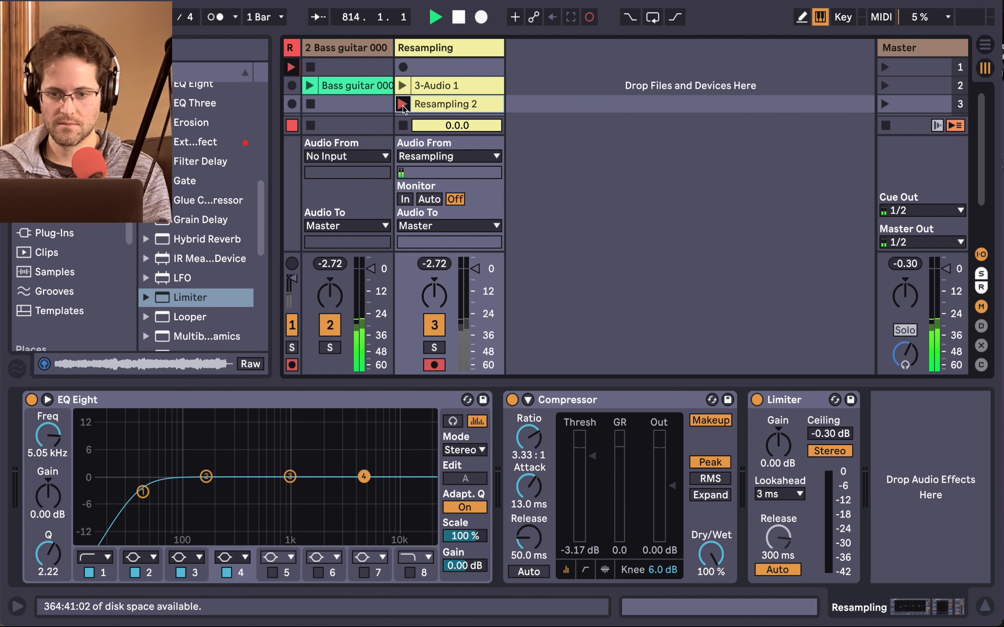
left_click(429, 105)
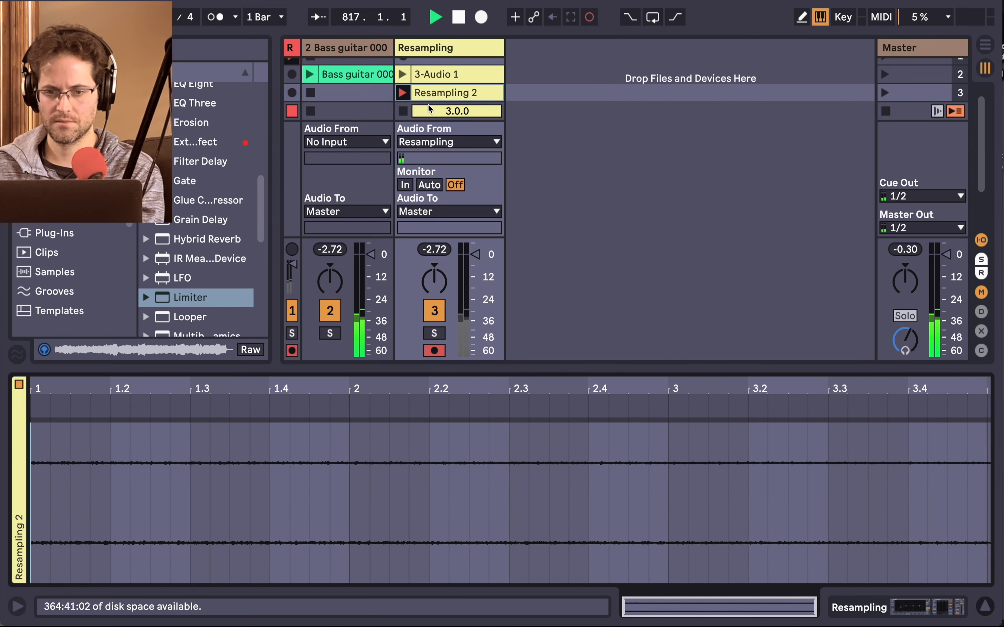
Step: Turn off IceVerb's Freeze on the bass guitar track and stop the recording on the Resampling track
left_click(359, 47)
left_click(357, 48)
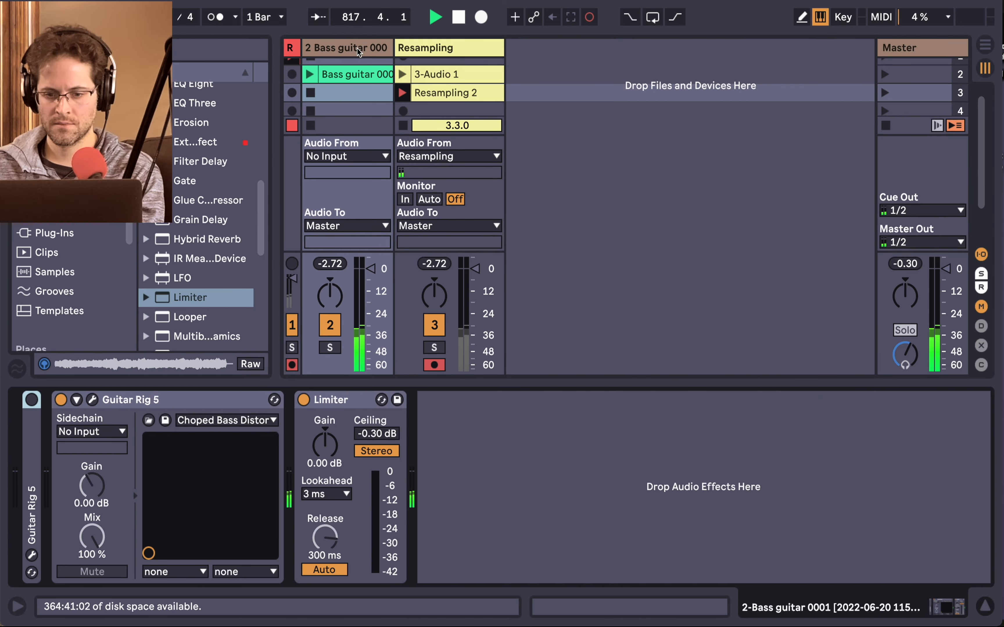
left_click(94, 407)
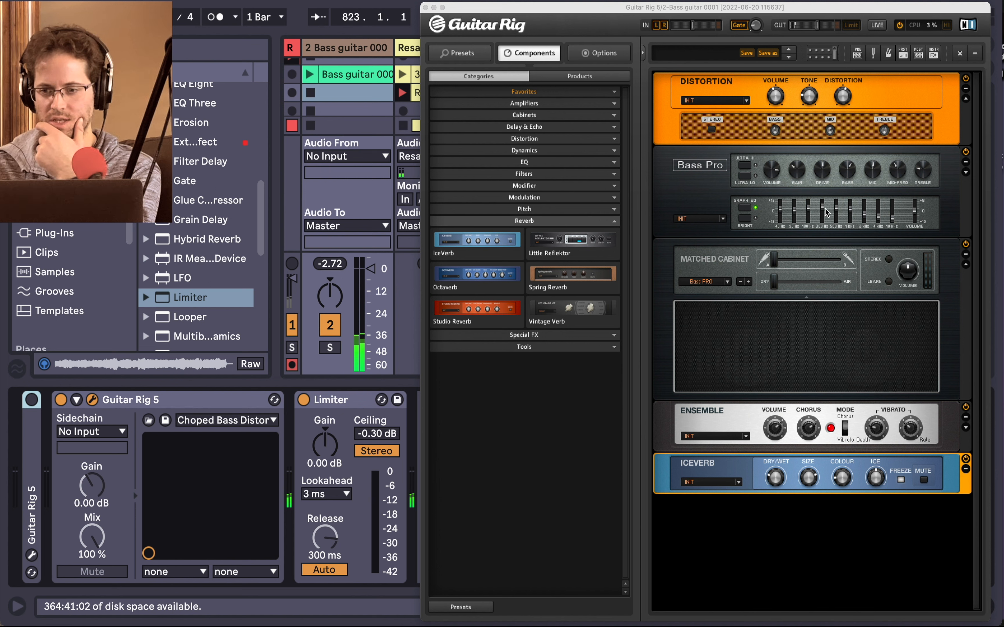
left_click(844, 97)
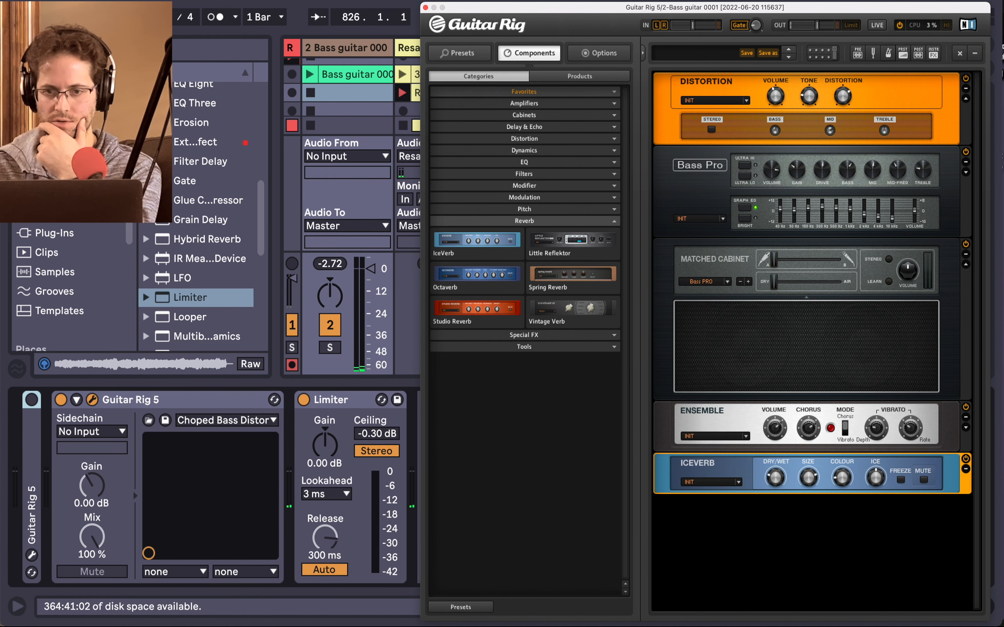
left_click(426, 8)
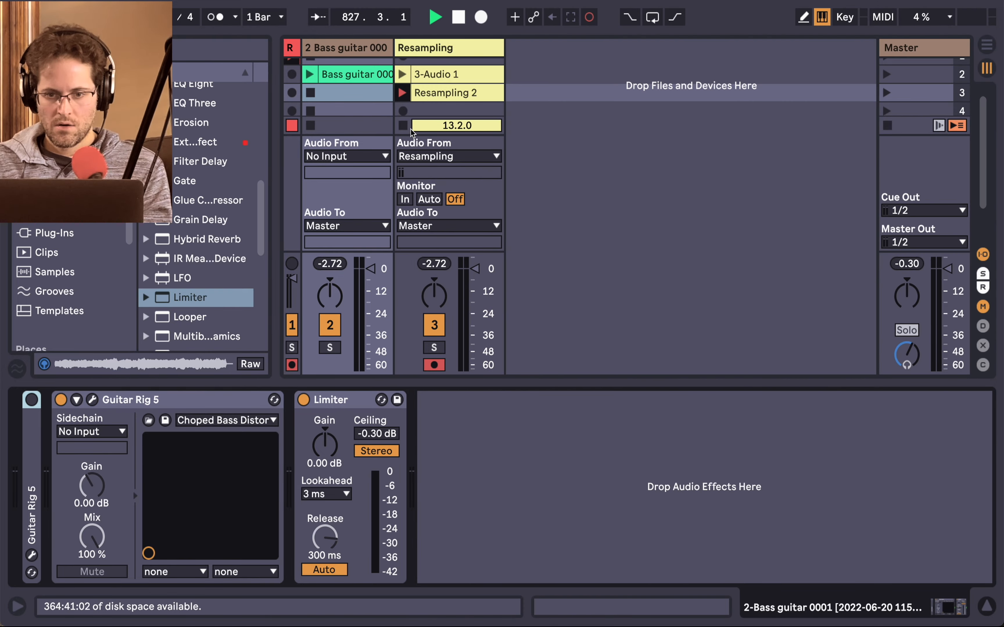
left_click(402, 125)
Step: Rename the 3-Audio 1 clip as "Chunky digital bass"
left_click(435, 76)
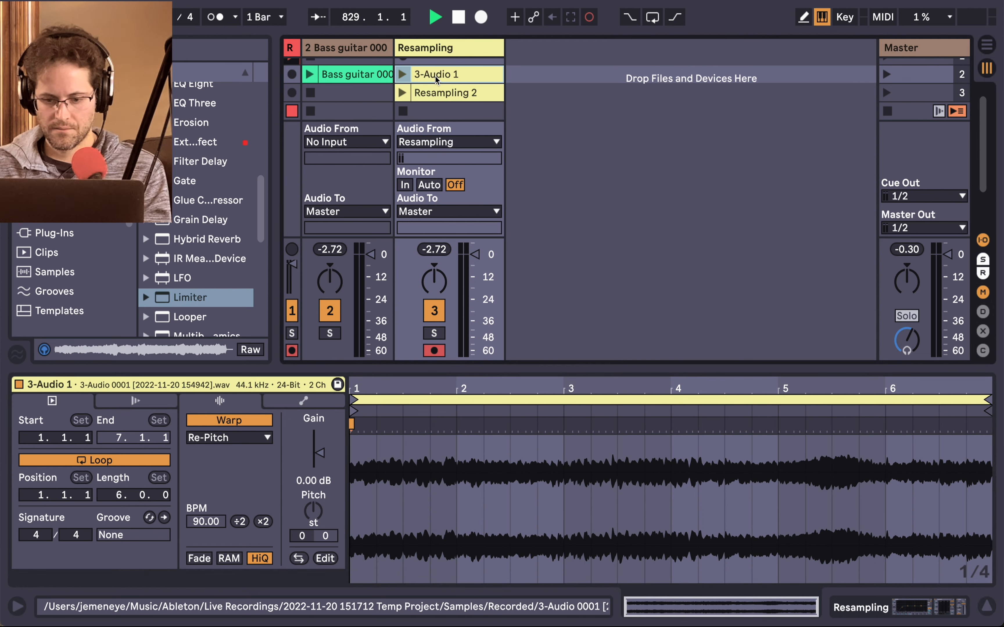
key("super+r")
type("Ch")
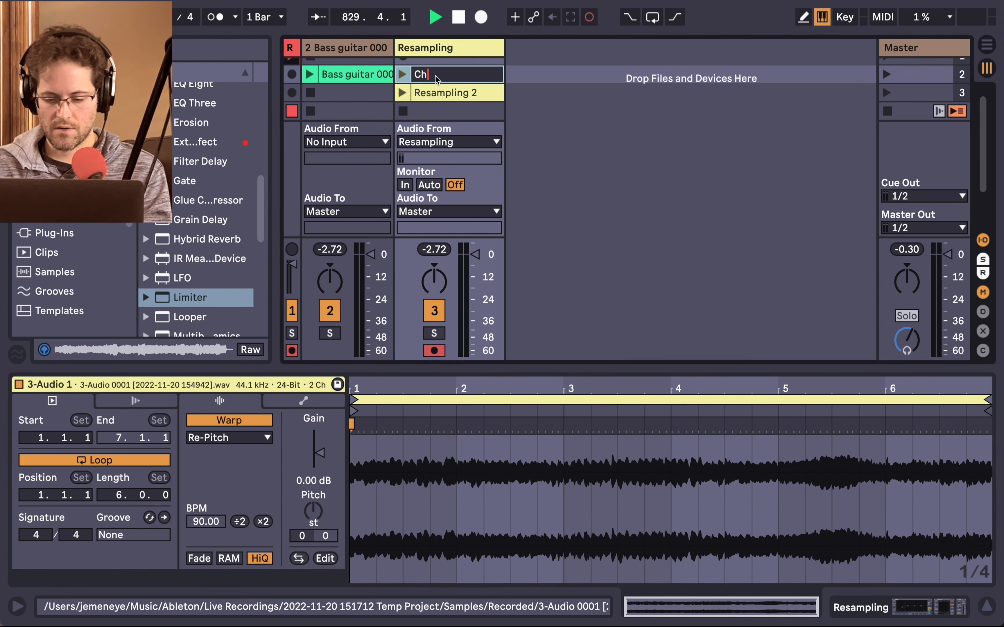
type("unky digital bass")
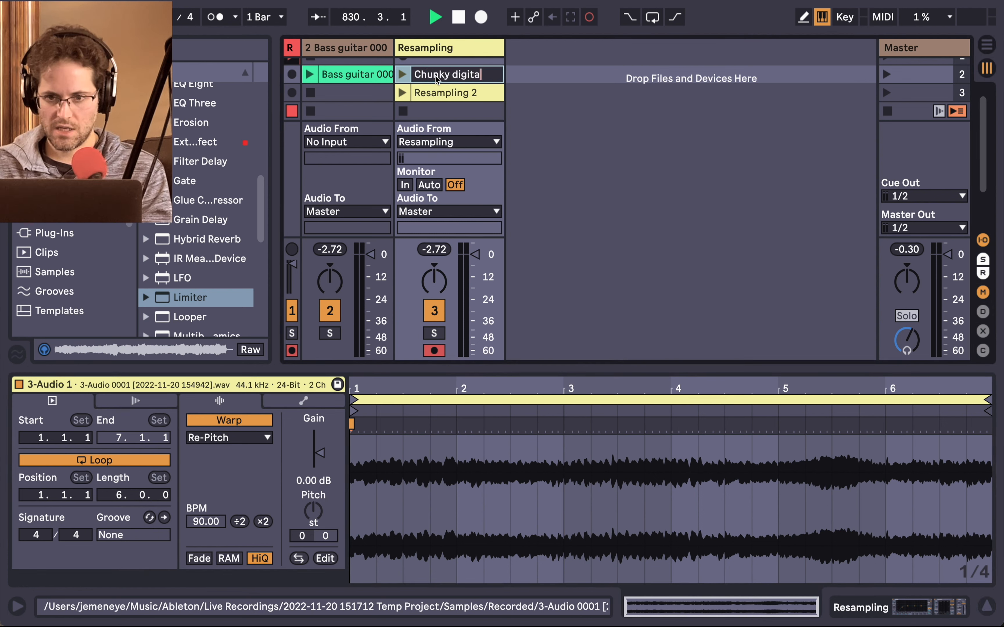
key("Return")
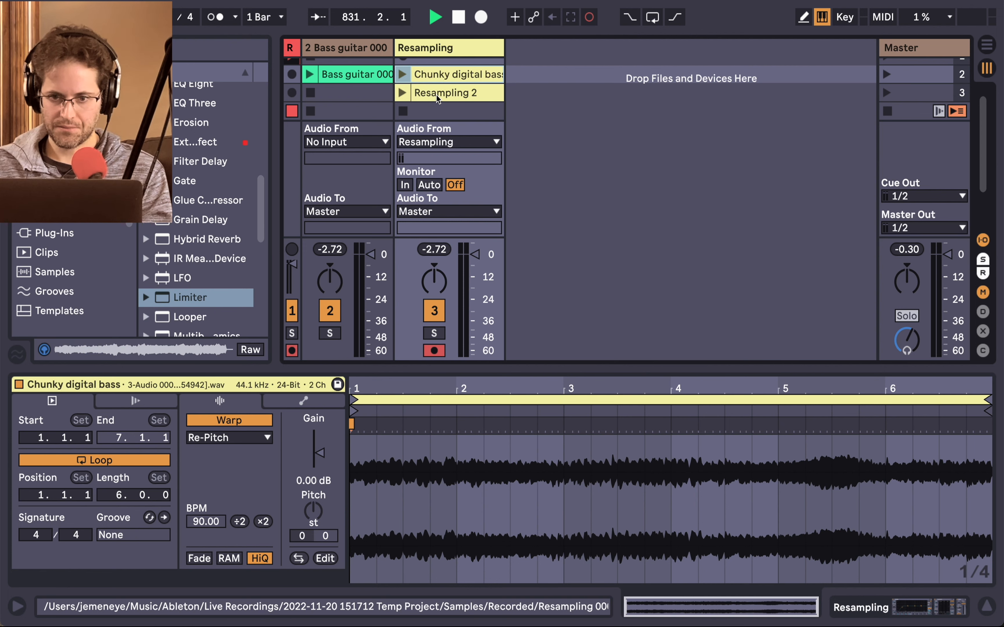
Step: Rename the Resampling 2 clip as "Bassy Atmo"
left_click(436, 95)
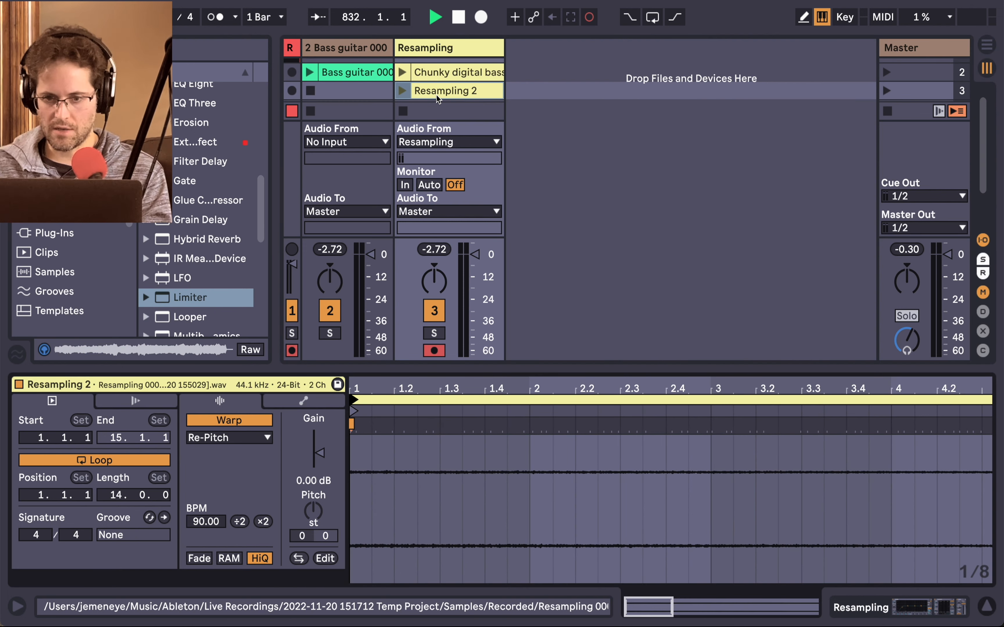
key("super+r")
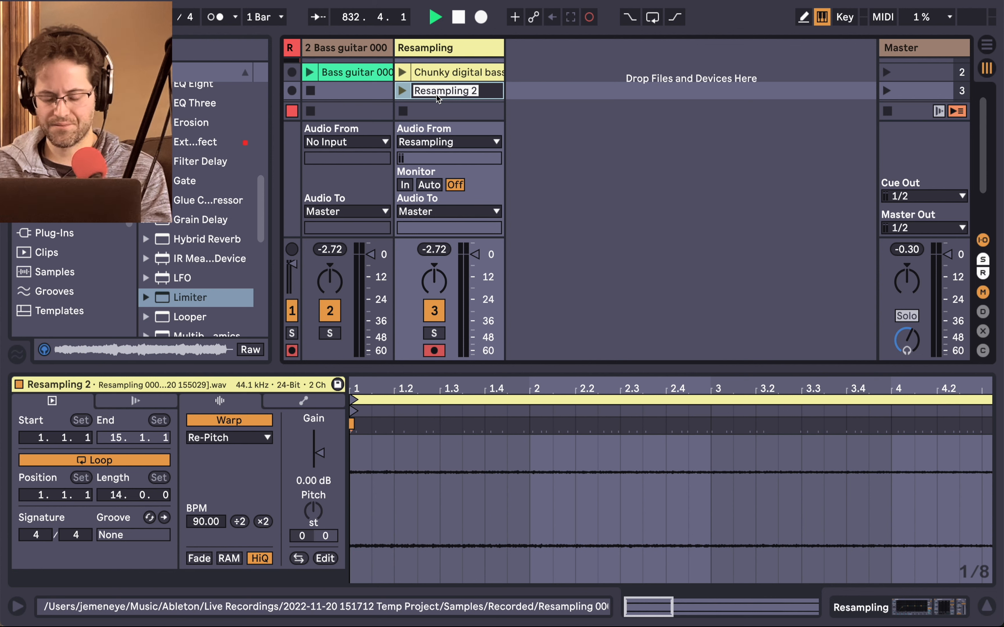
type("Bassy Atmo")
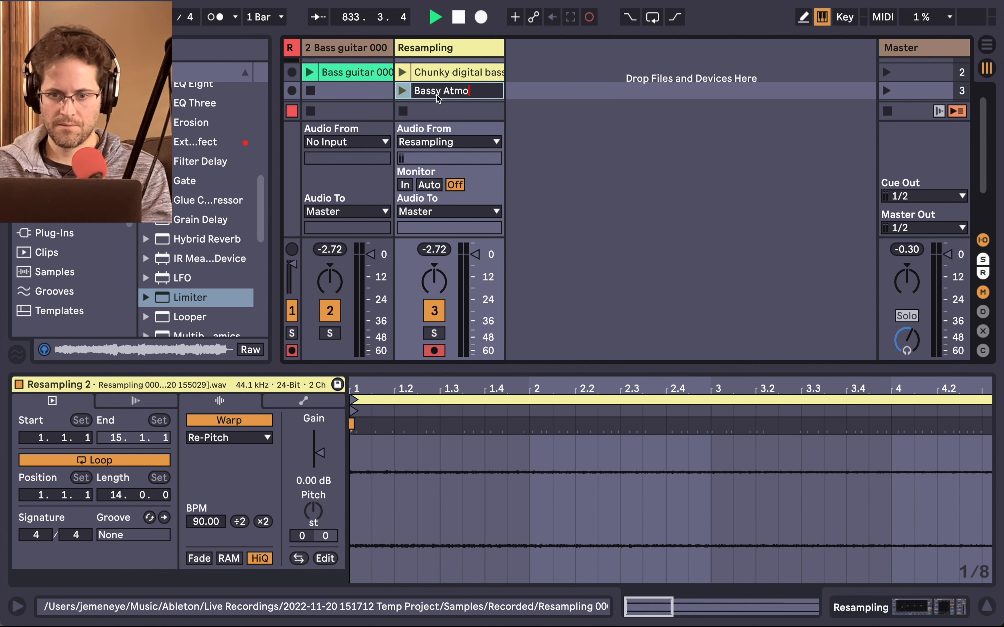
key("Return")
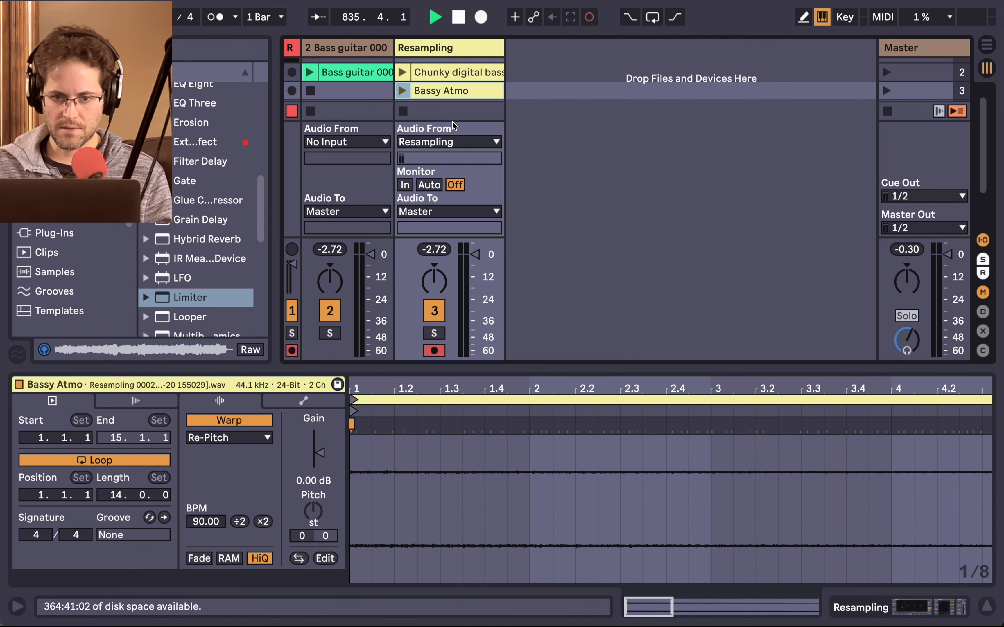
Step: Deactivate the bass guitar track
left_click(458, 369)
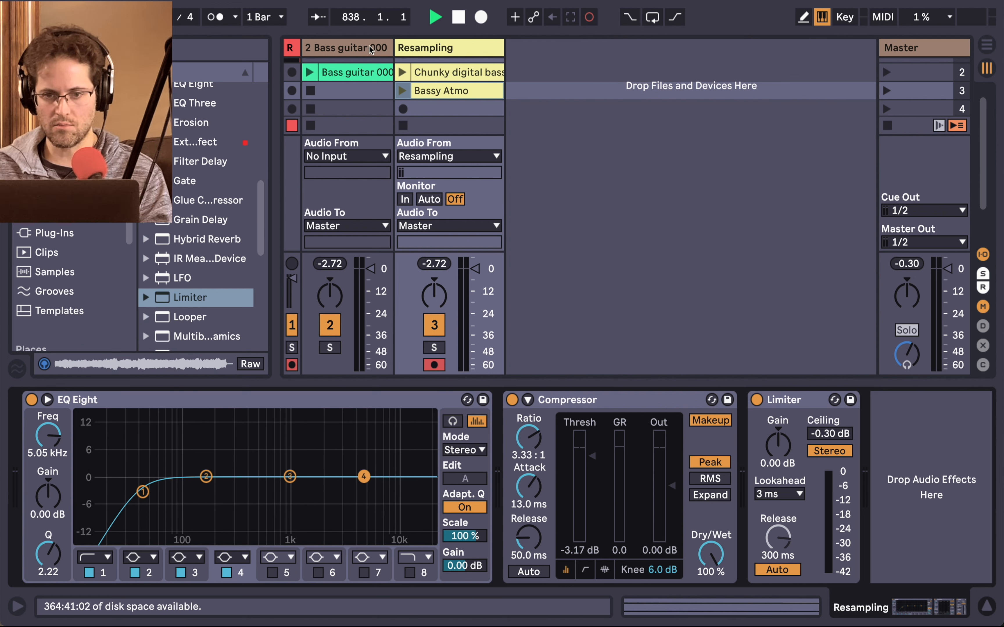
key("F2")
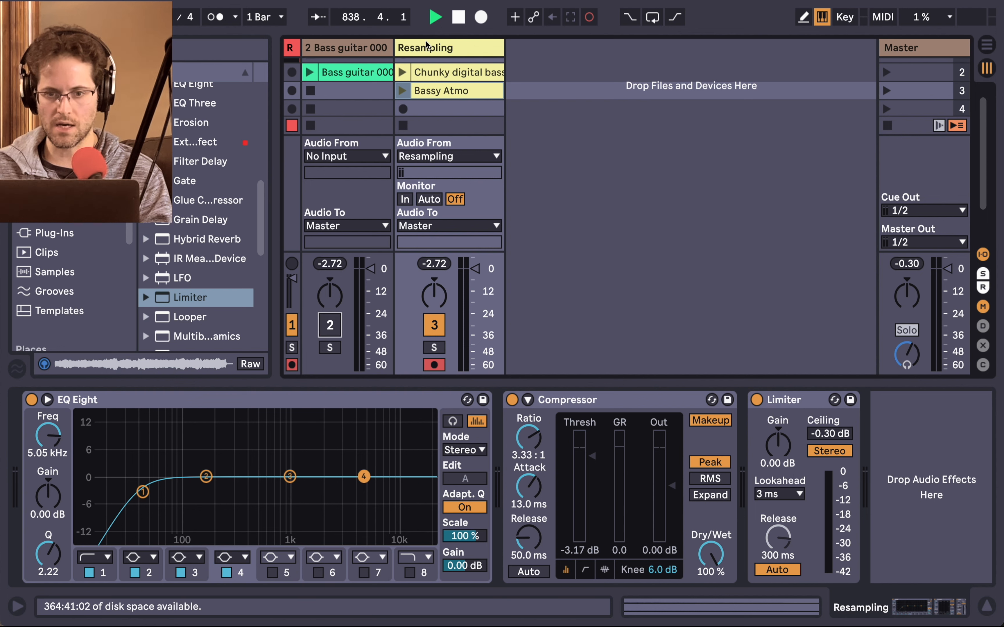
Step: Narrow the bass guitar track, then insert a wider audio track between it and the Resampling track
left_click_drag(392, 46, 319, 47)
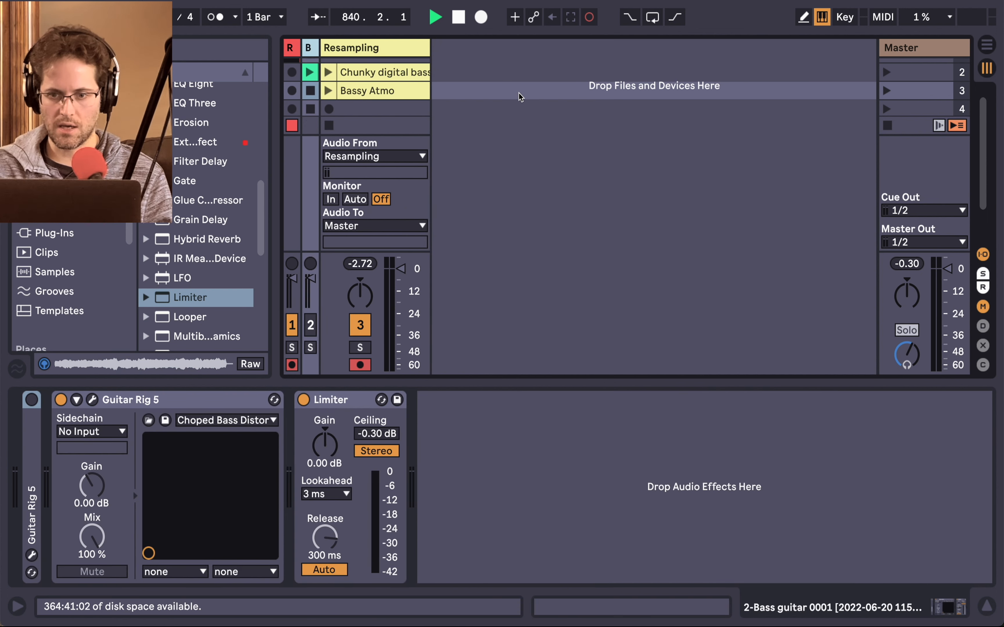
key("super+t")
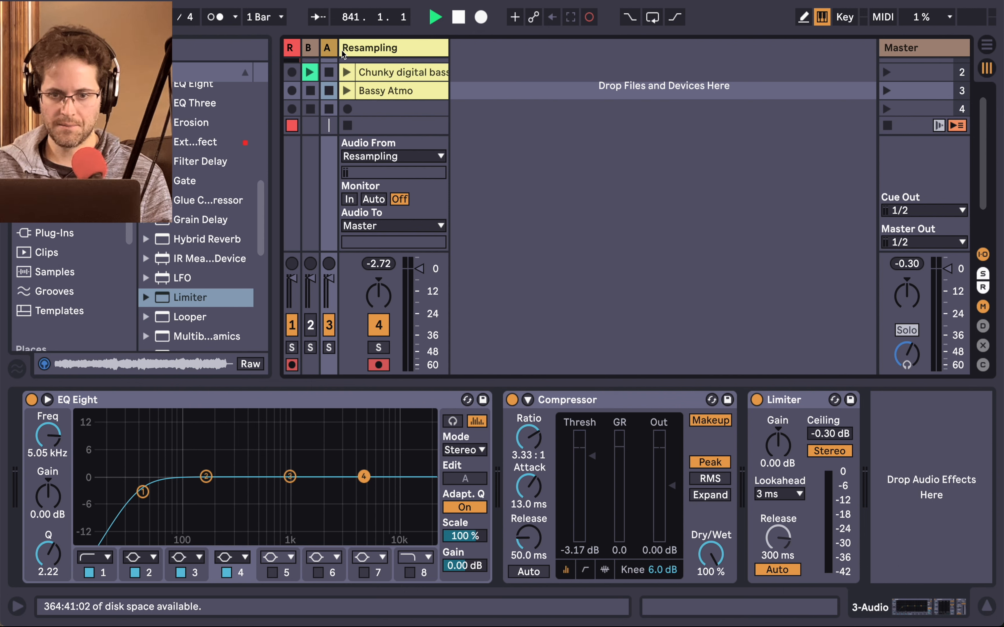
left_click_drag(336, 49, 371, 46)
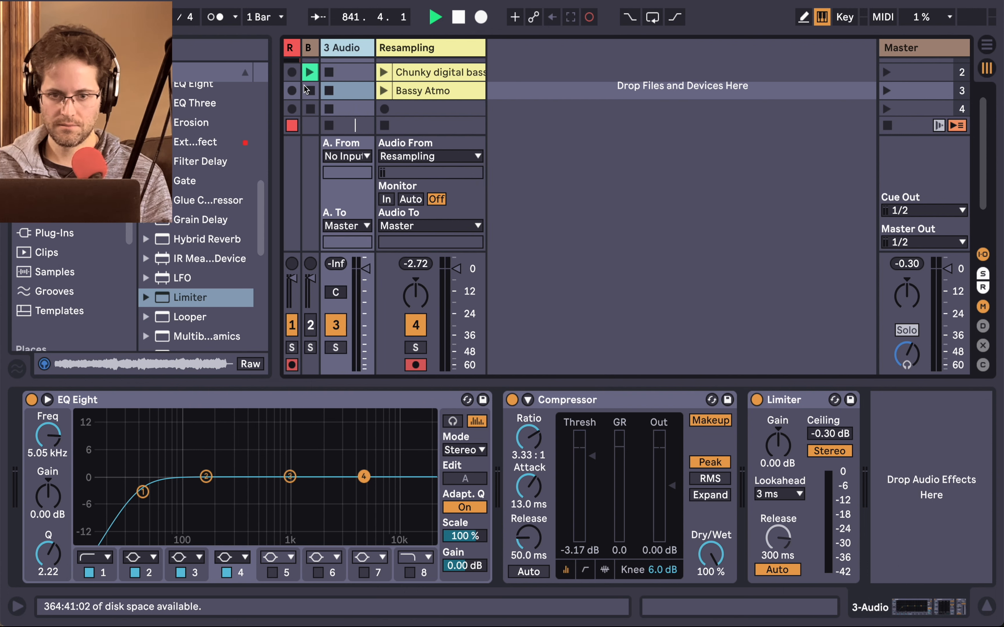
scroll(304, 85, "up", 1)
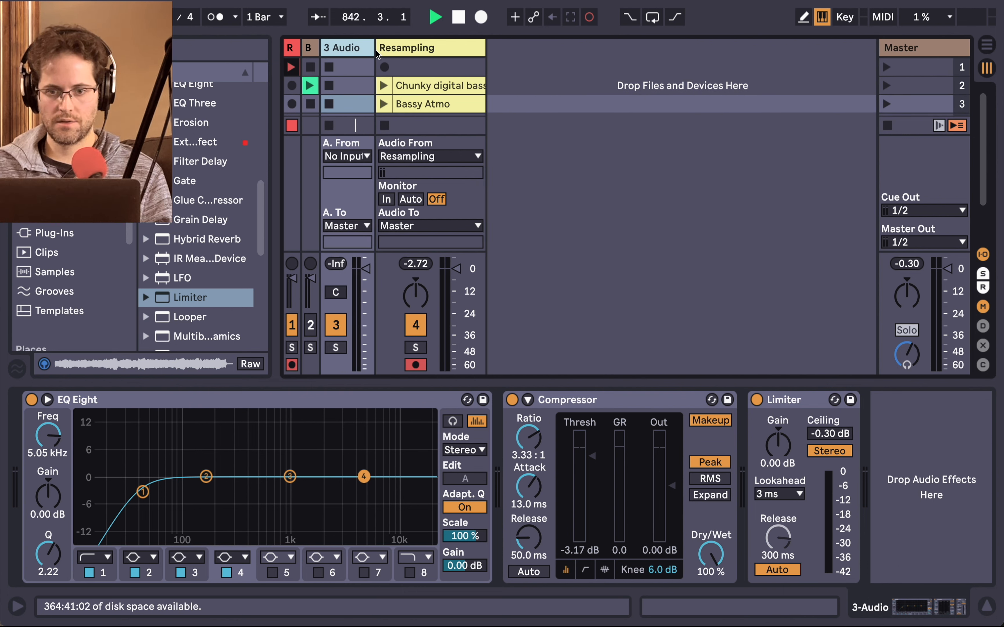
left_click_drag(371, 50, 406, 56)
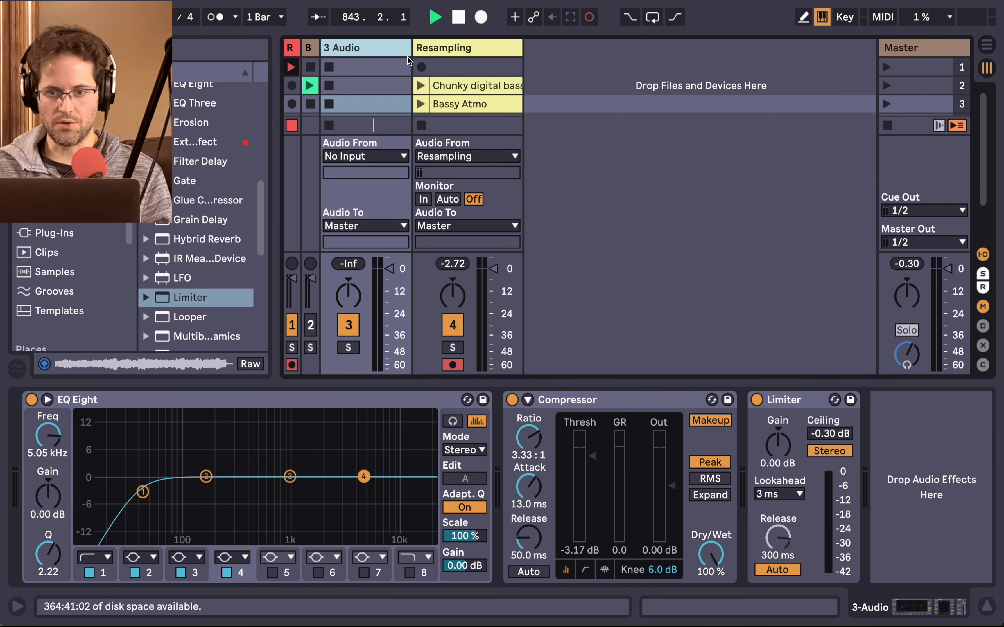
Step: Narrow the Resampling track and color the 3 Audio track yellow
left_click_drag(522, 49, 405, 52)
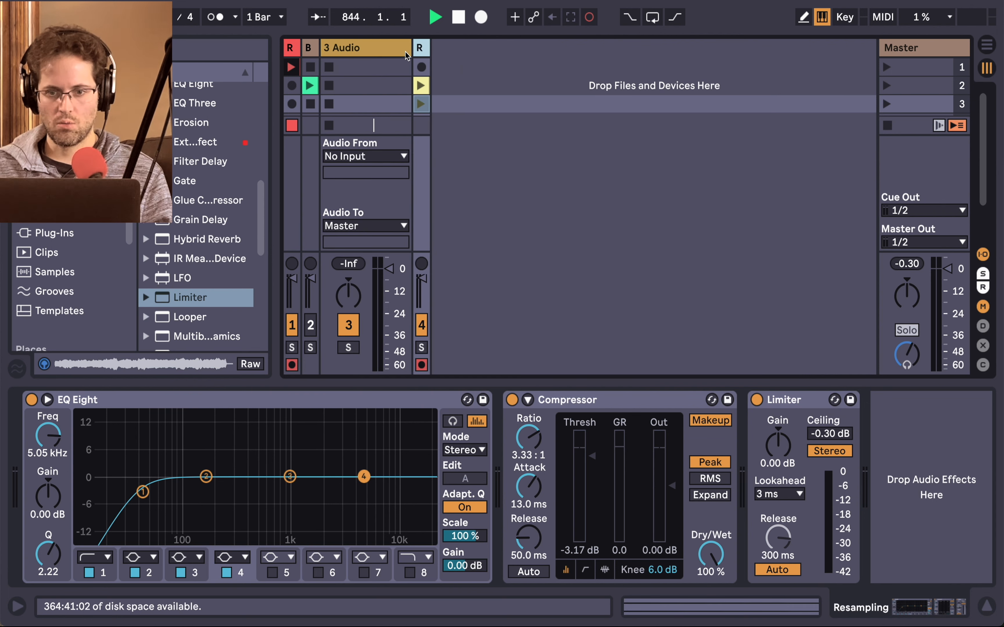
right_click(405, 52)
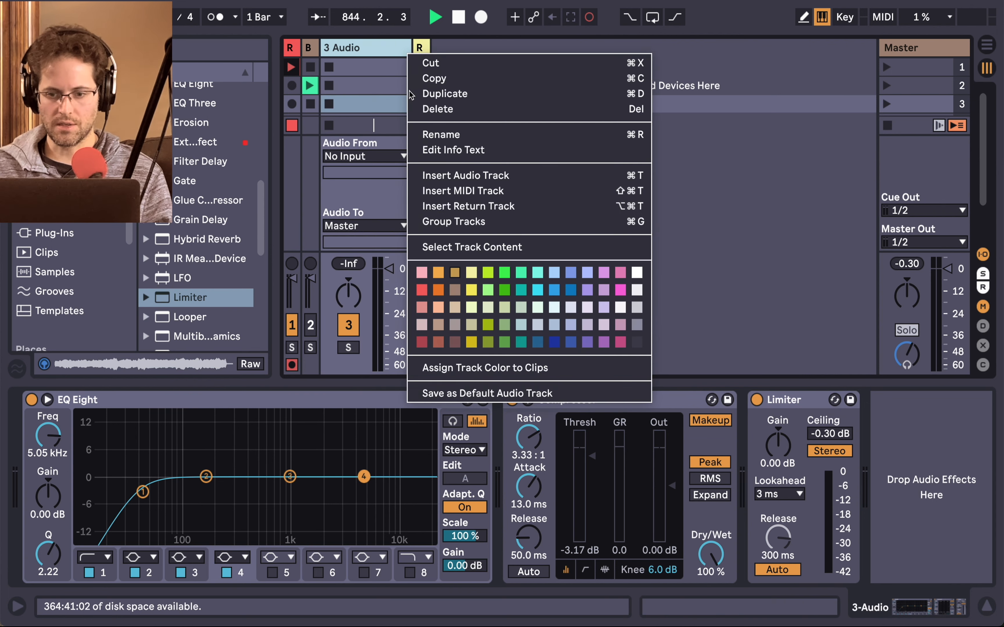
left_click(472, 290)
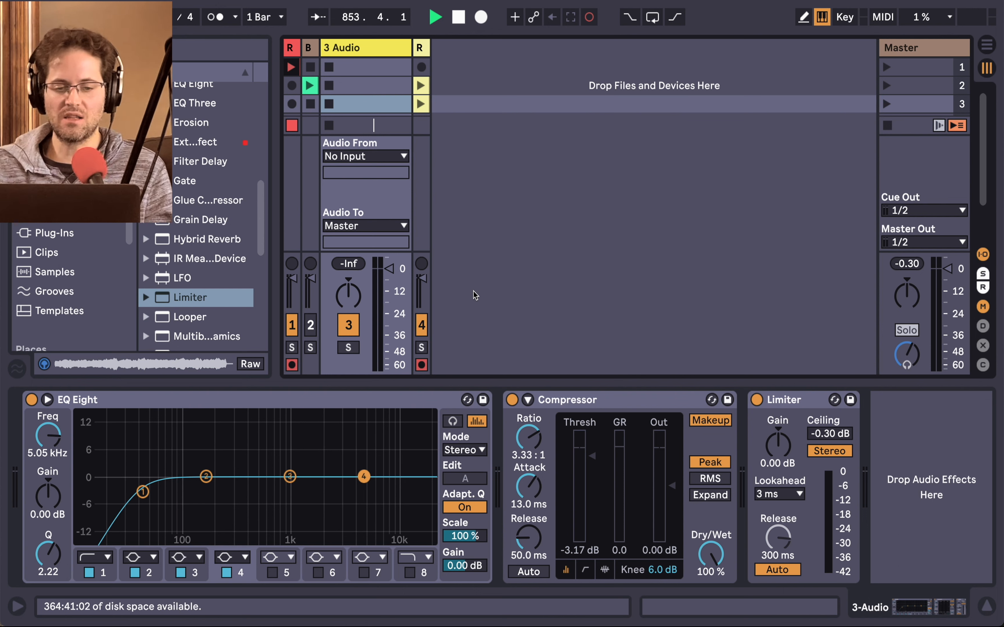
Step: Audition a few of the 7y9A samples in the browser's Samples category
left_click(66, 273)
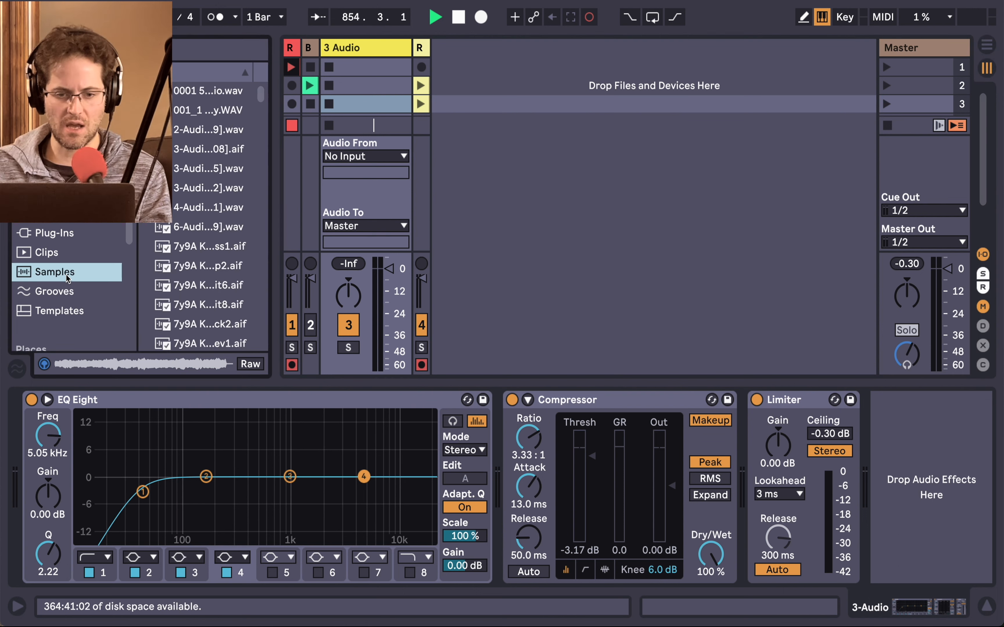
scroll(224, 208, "down", 3)
left_click(219, 184)
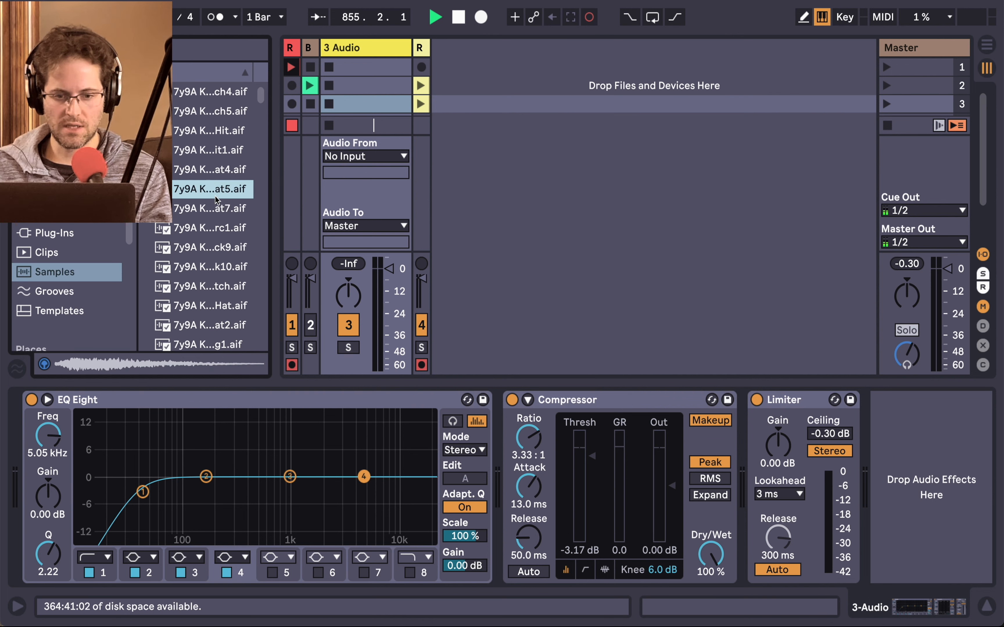
left_click(211, 235)
scroll(211, 237, "down", 5)
left_click(211, 237)
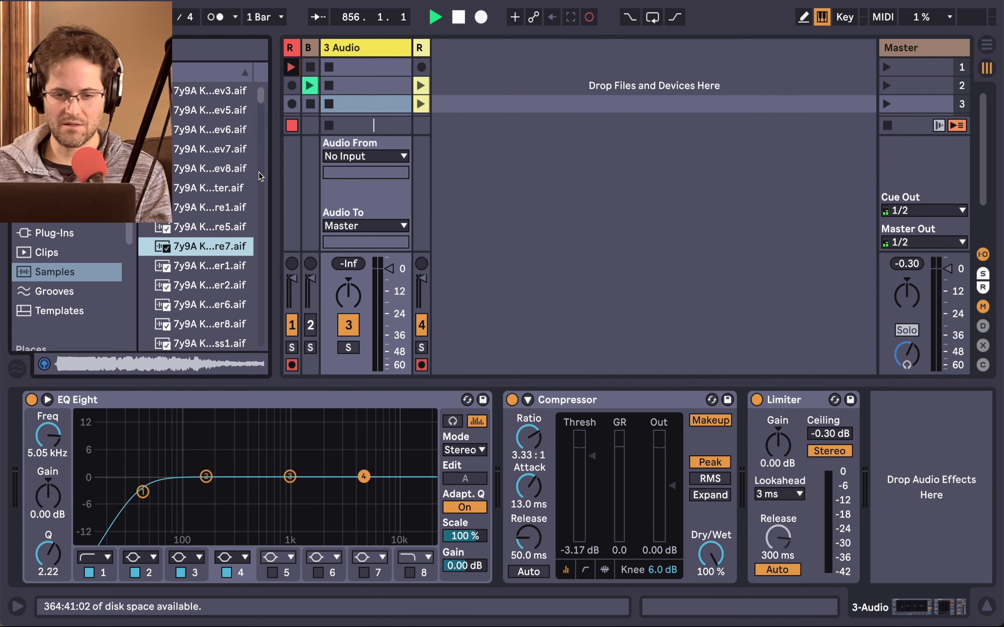
Step: Widen the browser and look through the sample list, auditioning samples such as Analog Wavetable, Galactica - C1 - 1.aif and GrandPiano
left_click_drag(271, 152, 386, 152)
scroll(218, 152, "down", 15)
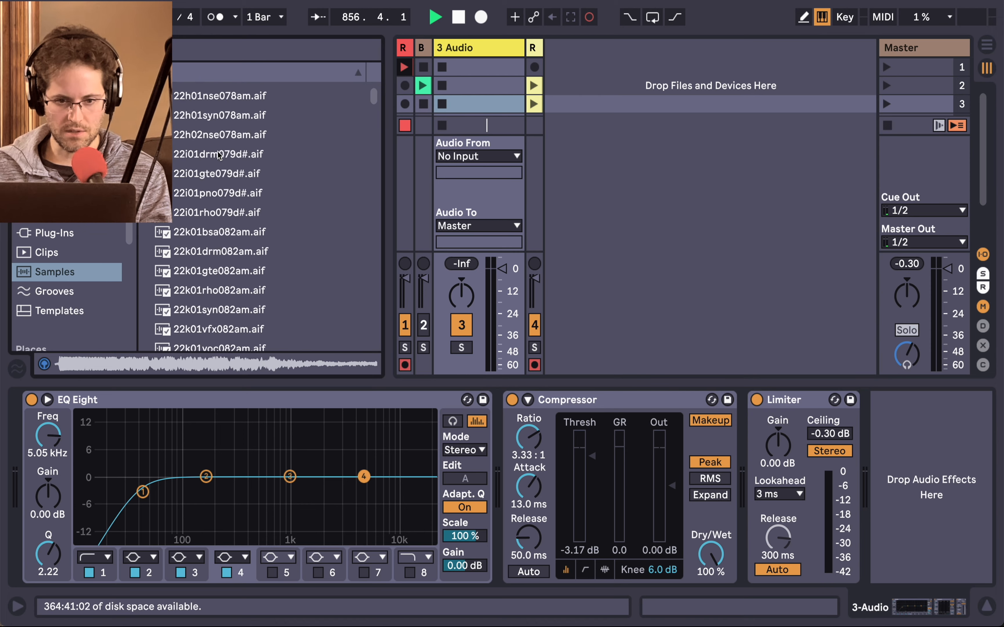
scroll(218, 152, "down", 20)
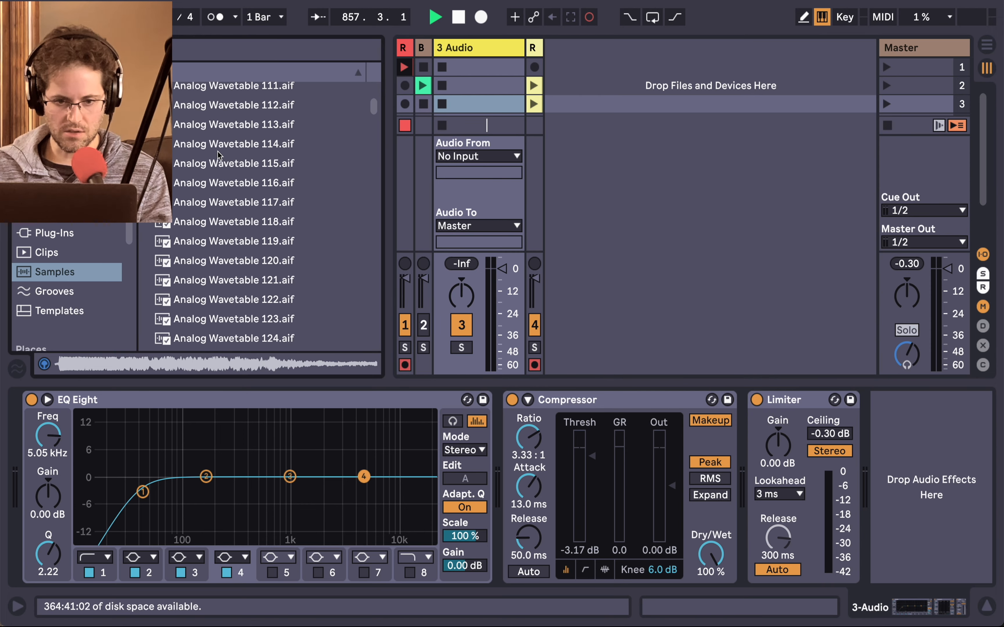
left_click(217, 151)
scroll(217, 151, "down", 20)
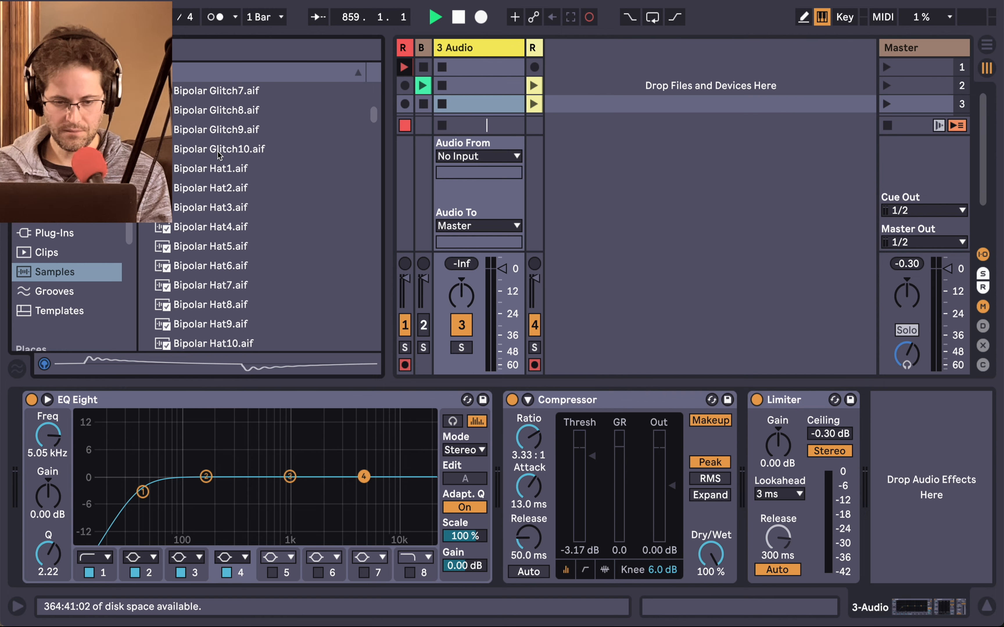
scroll(217, 151, "up", 5)
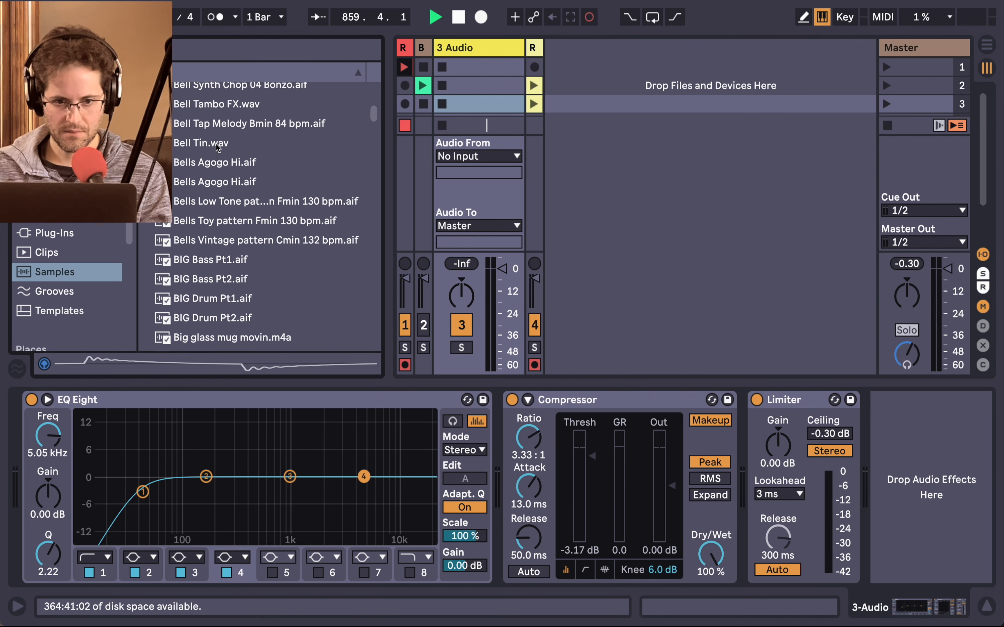
scroll(216, 147, "down", 20)
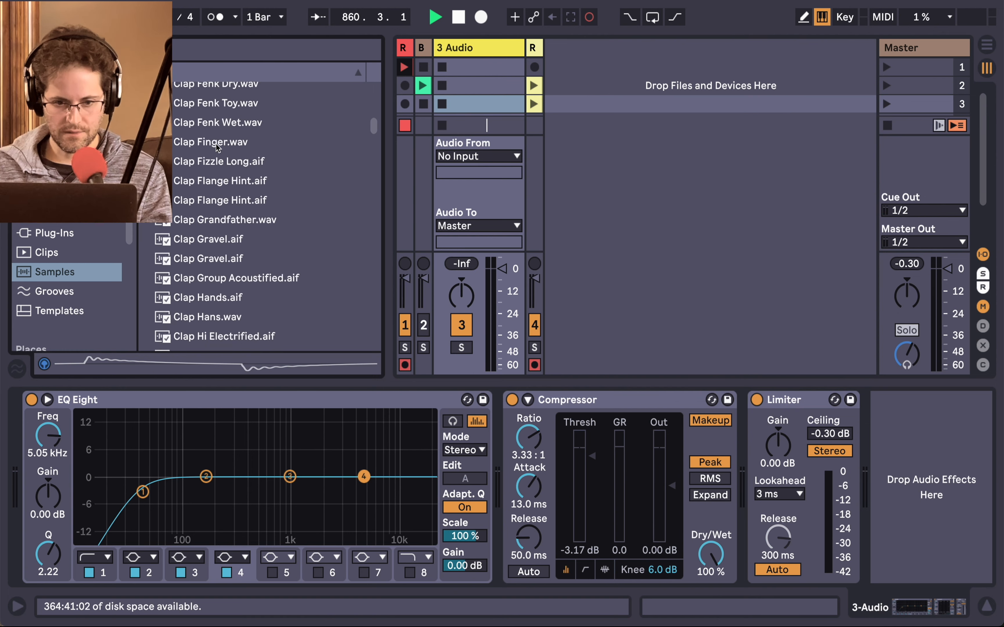
scroll(216, 145, "down", 20)
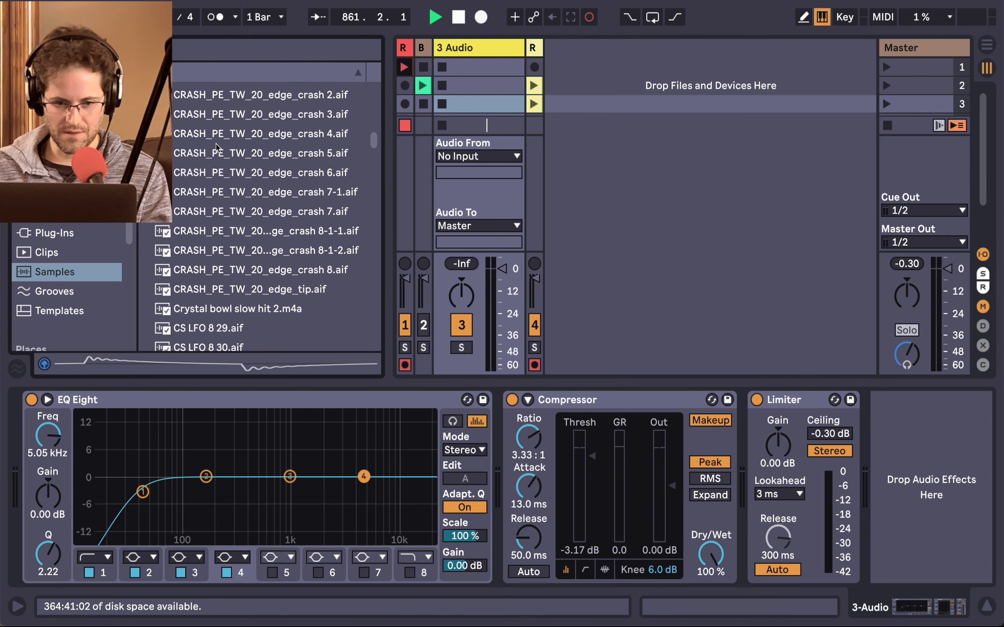
scroll(216, 146, "down", 20)
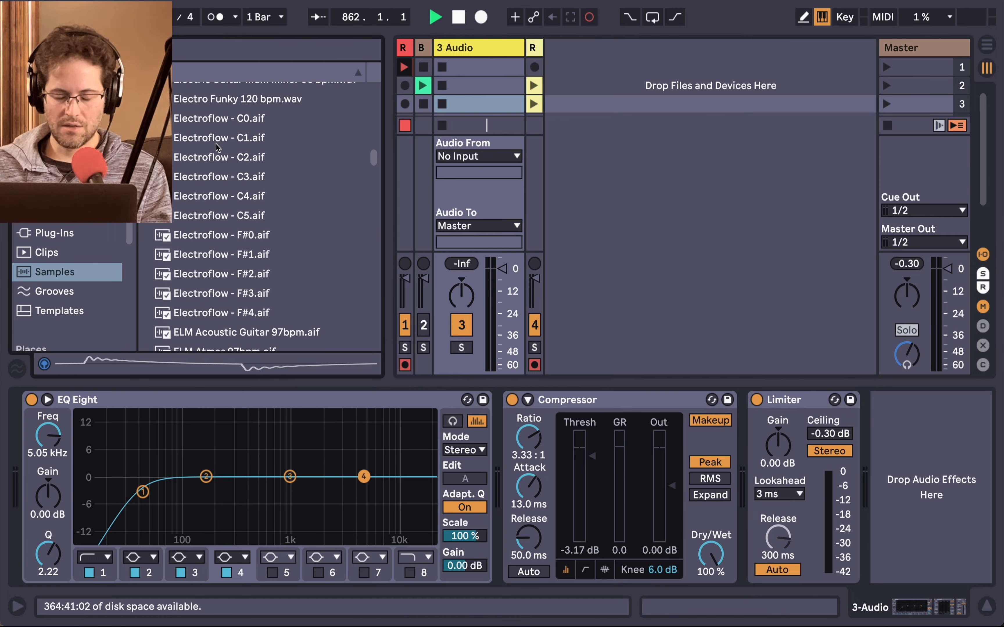
scroll(216, 146, "down", 20)
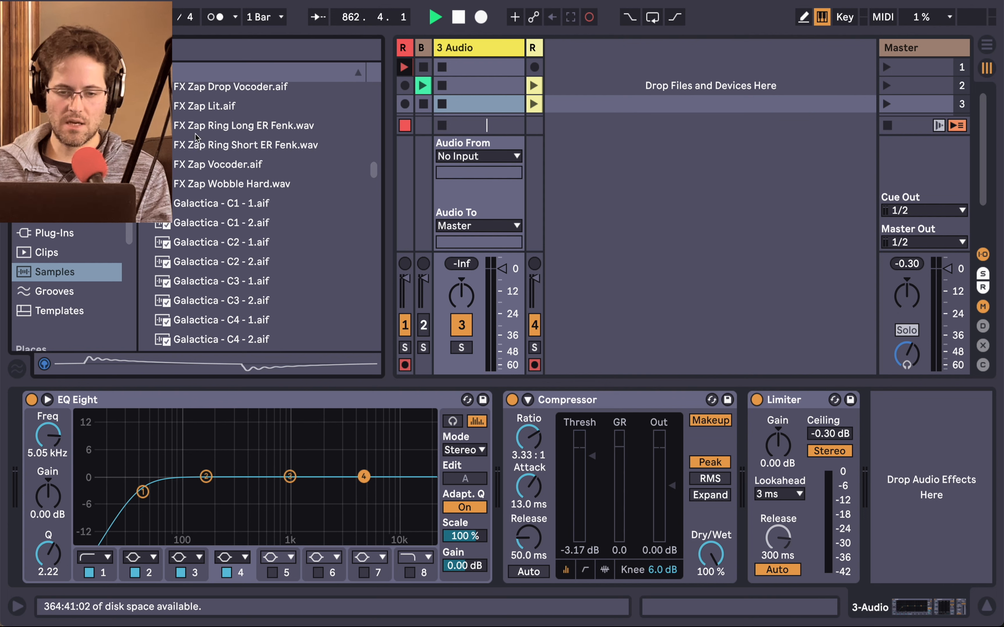
left_click(242, 205)
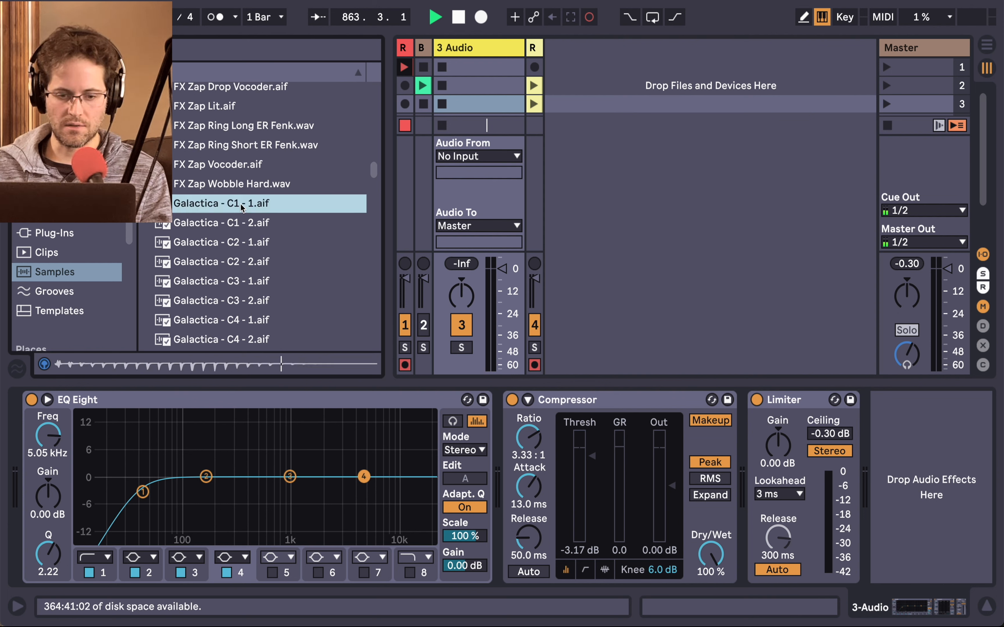
left_click(228, 146)
scroll(228, 149, "down", 15)
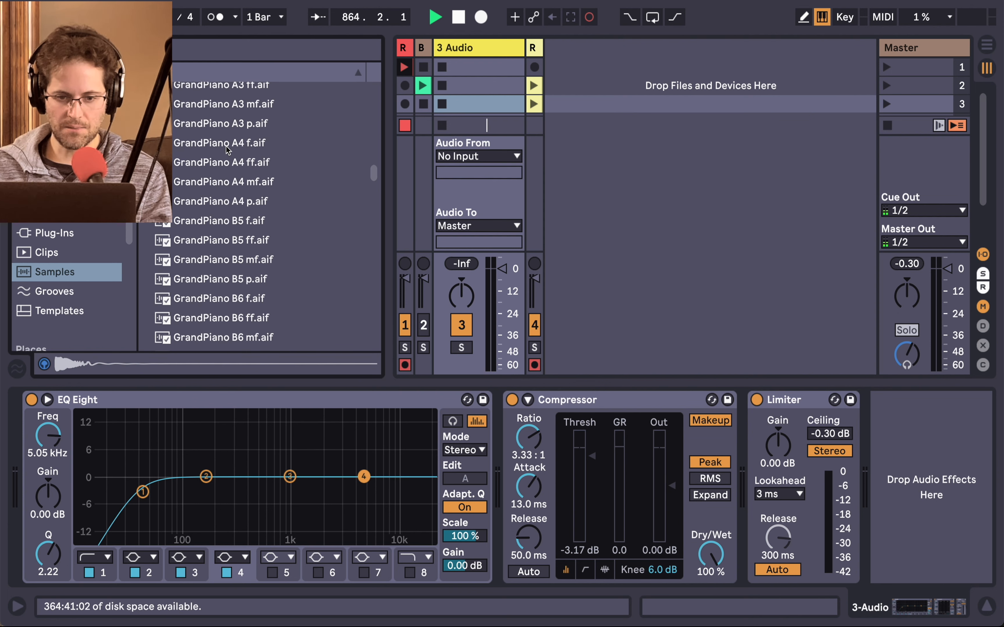
left_click(227, 151)
scroll(227, 151, "down", 15)
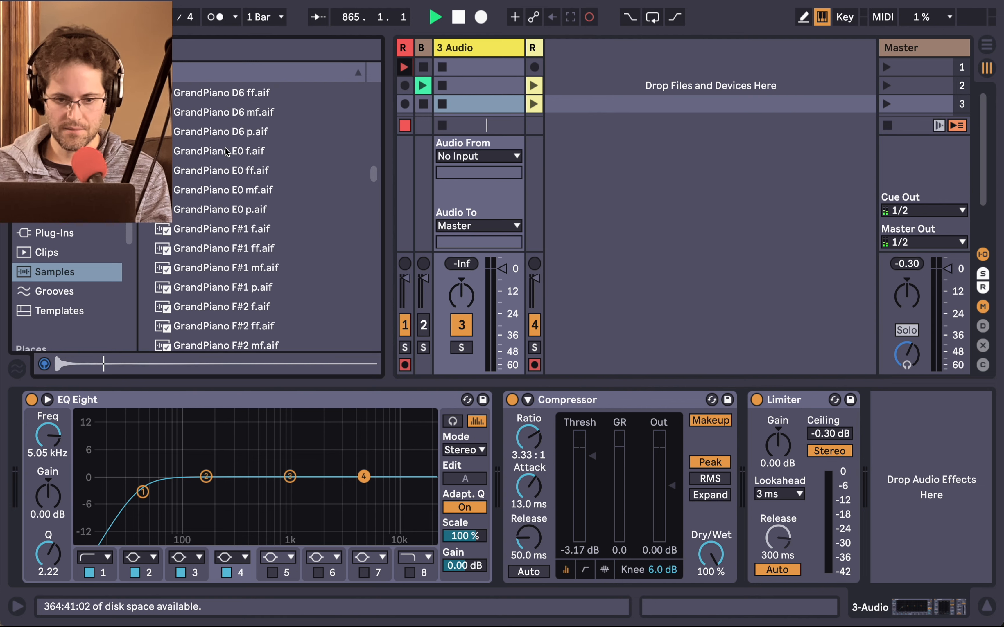
scroll(227, 151, "down", 20)
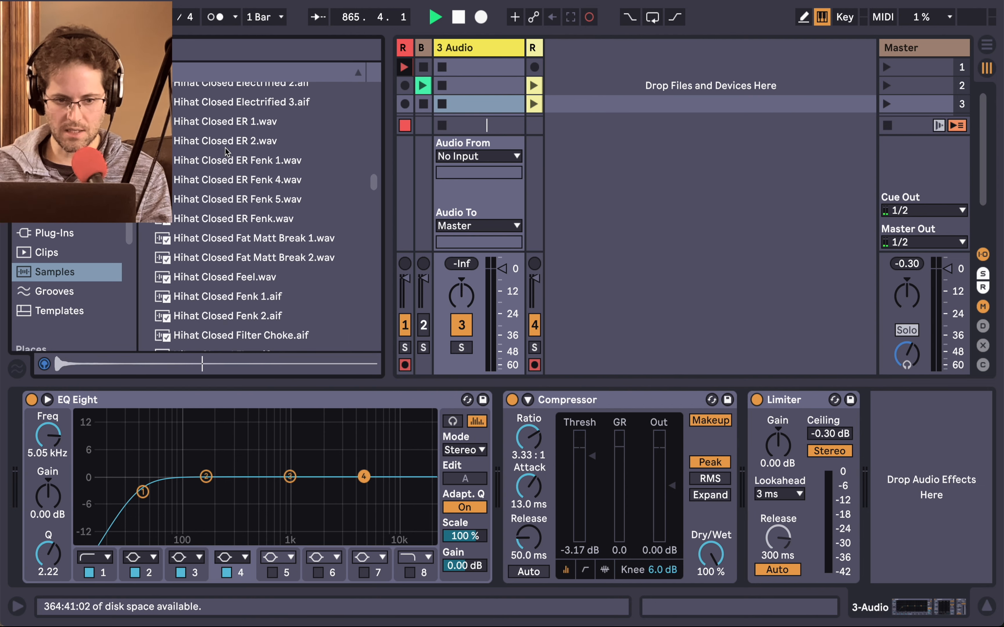
Step: Audition the 3 OP Boom groove 03_101 bpm and 1 Keys phased clips from the Clips category
left_click(45, 253)
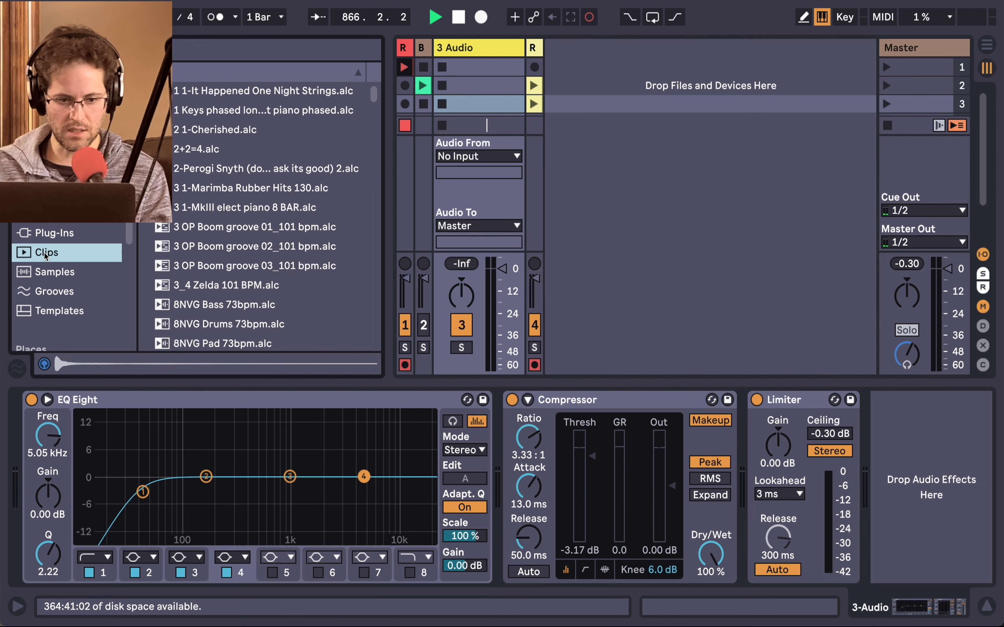
left_click(247, 266)
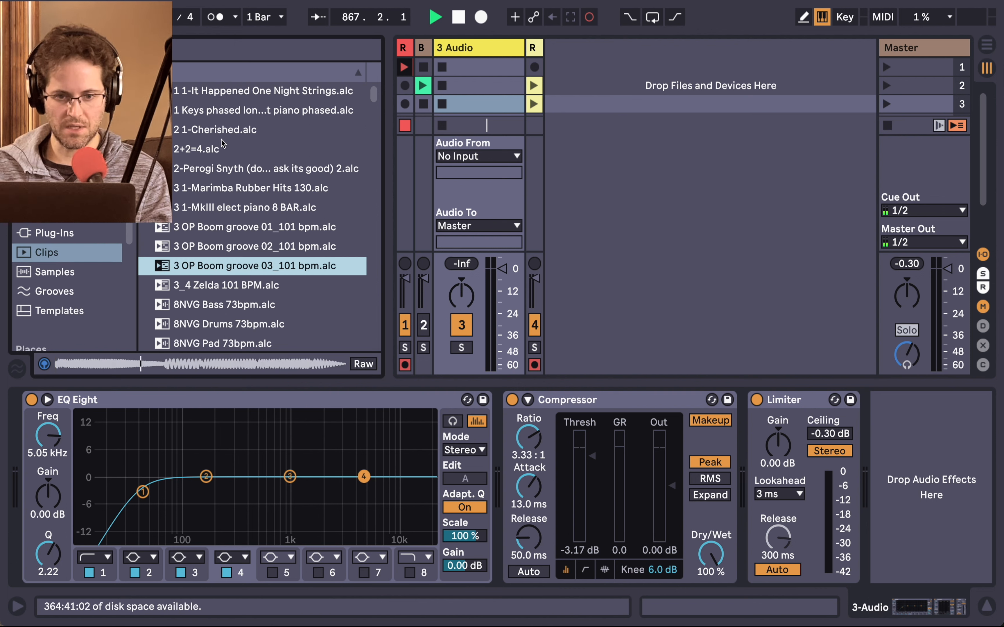
left_click(222, 118)
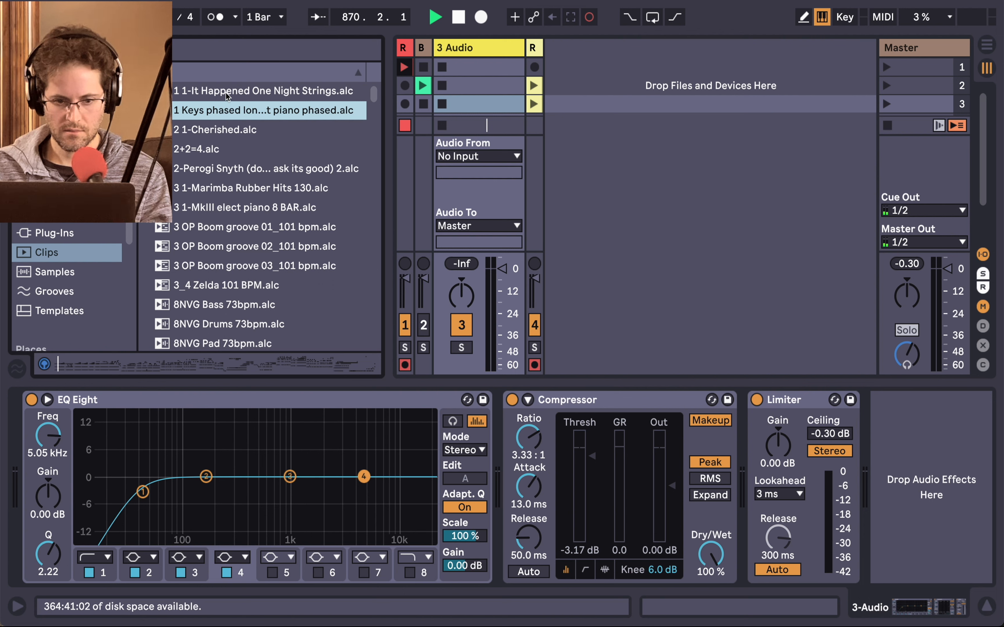
Step: Add the 1 Keys phased clip to a new track after Resampling, in scene 4, and narrow the 3 Audio track
left_click_drag(224, 104, 466, 93)
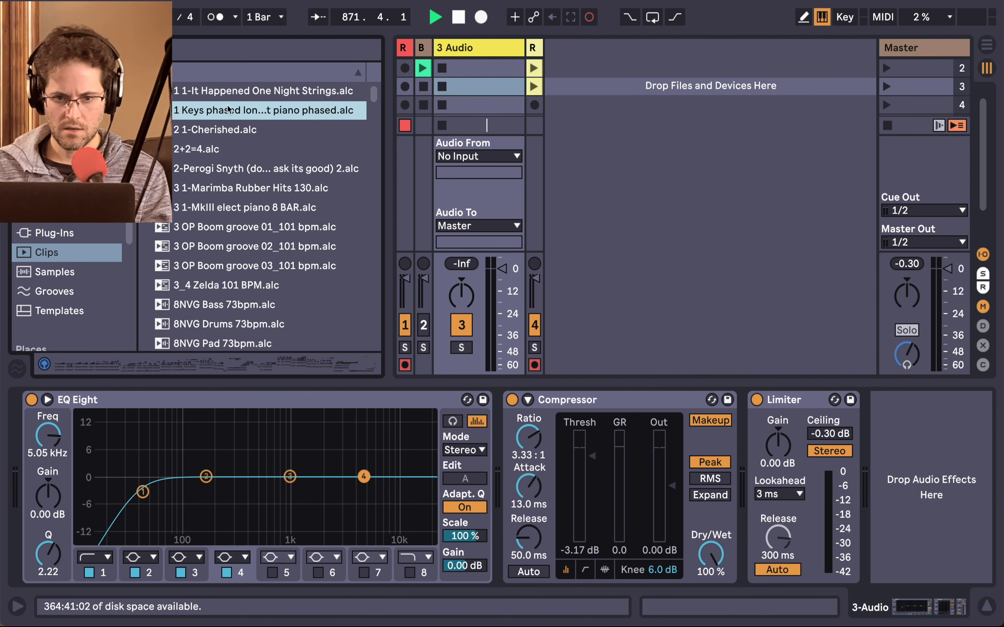
left_click_drag(204, 115, 565, 87)
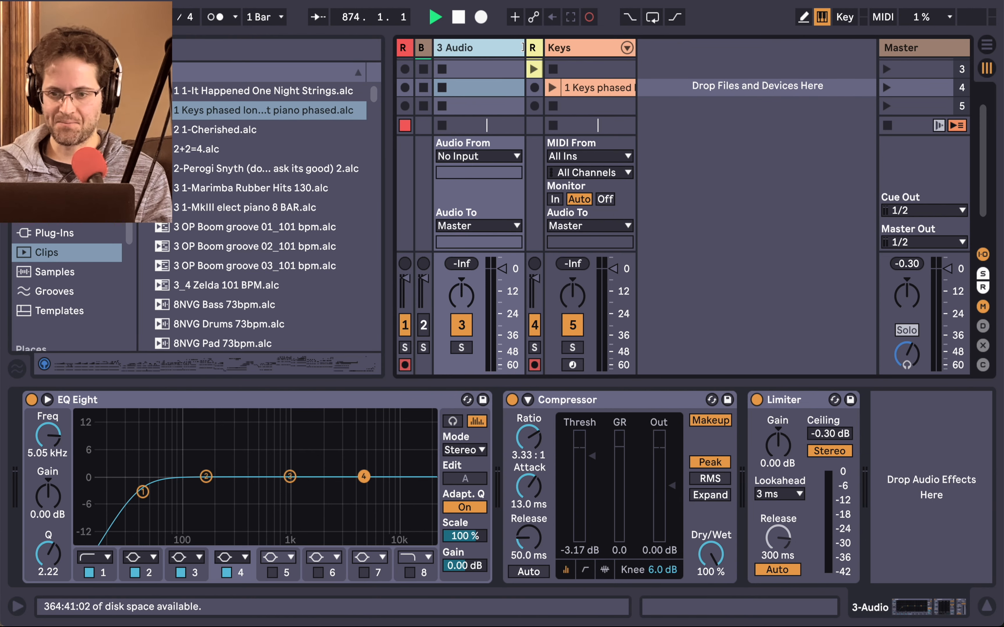
left_click_drag(512, 48, 417, 56)
Step: Open the notes of the 1 Keys phased clip and launch the clip
double_click(483, 88)
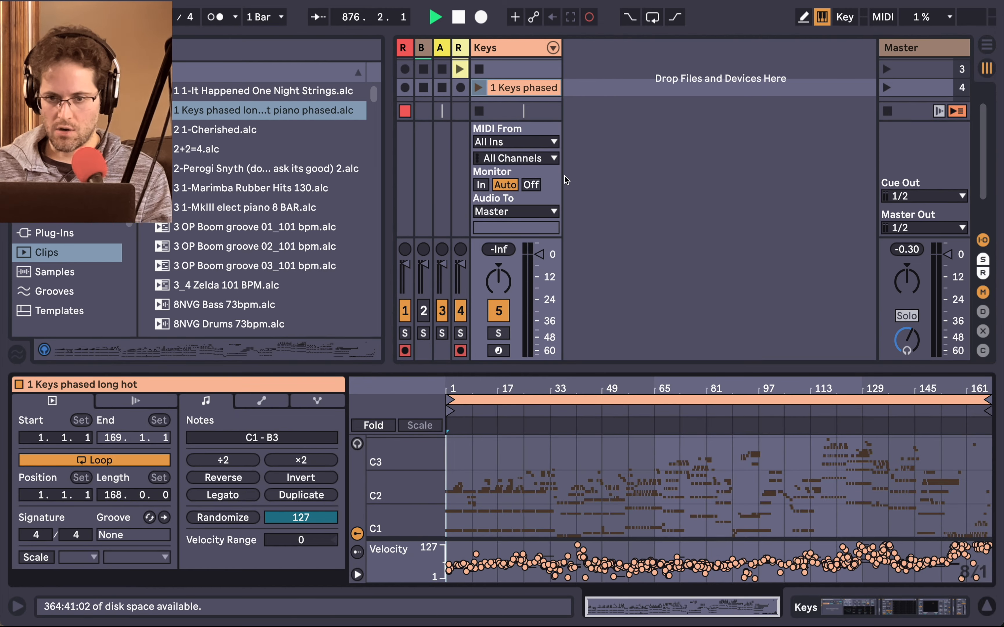
left_click(481, 88)
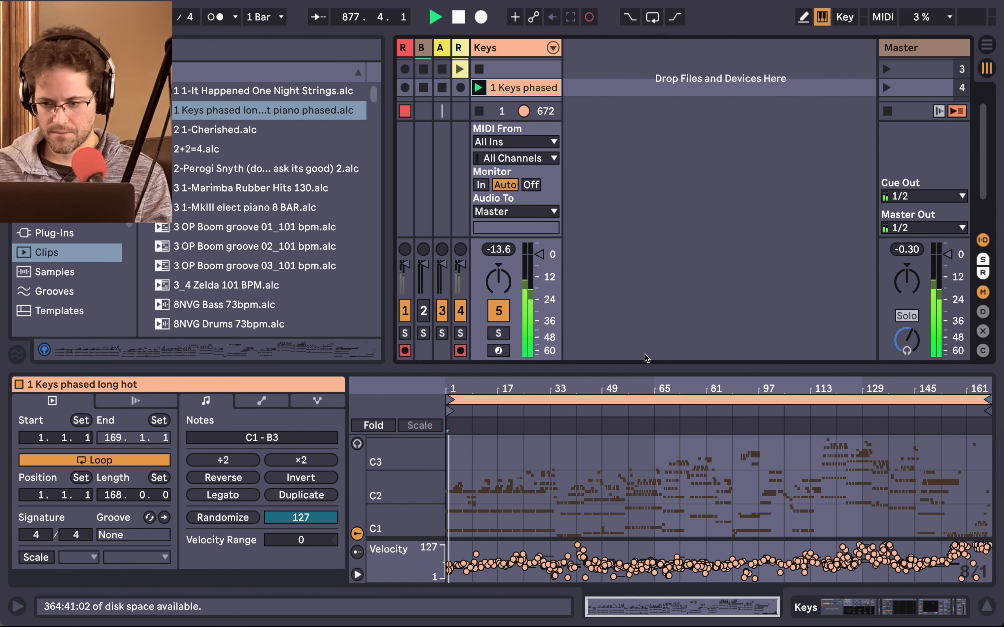
Step: Delete the Absolute Starter spectrum analyzer from the Keys track's device chain, and turn off and fold the Phaser
key("shift+Tab")
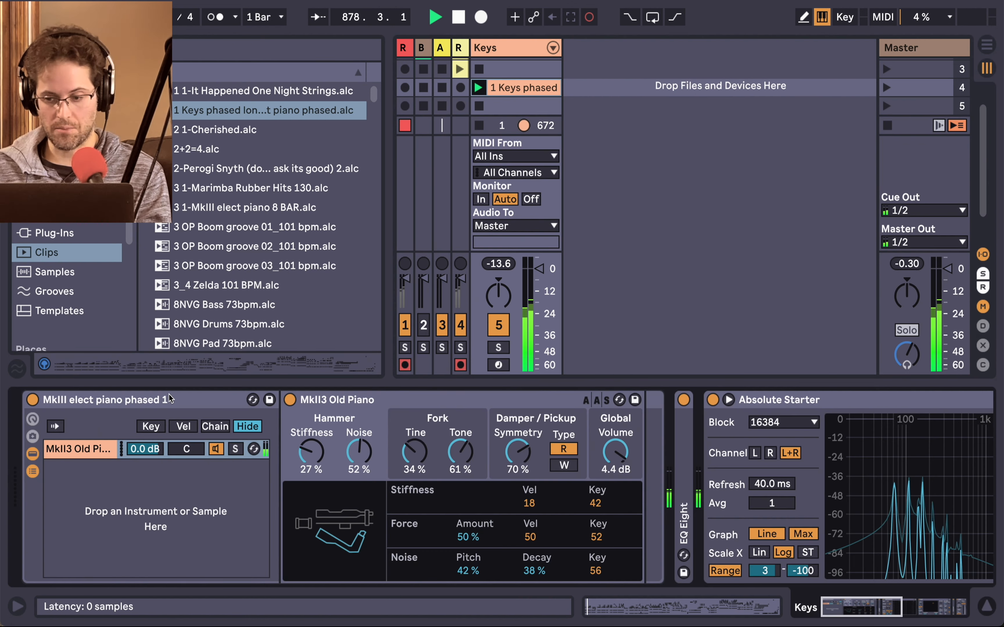
scroll(688, 474, "right", 5)
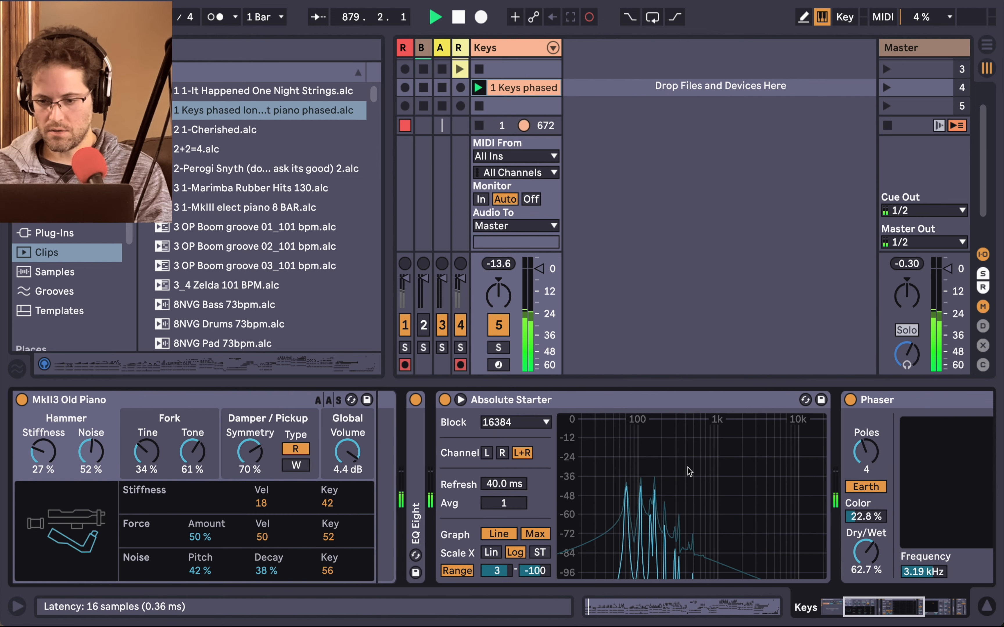
left_click(674, 407)
key("Delete")
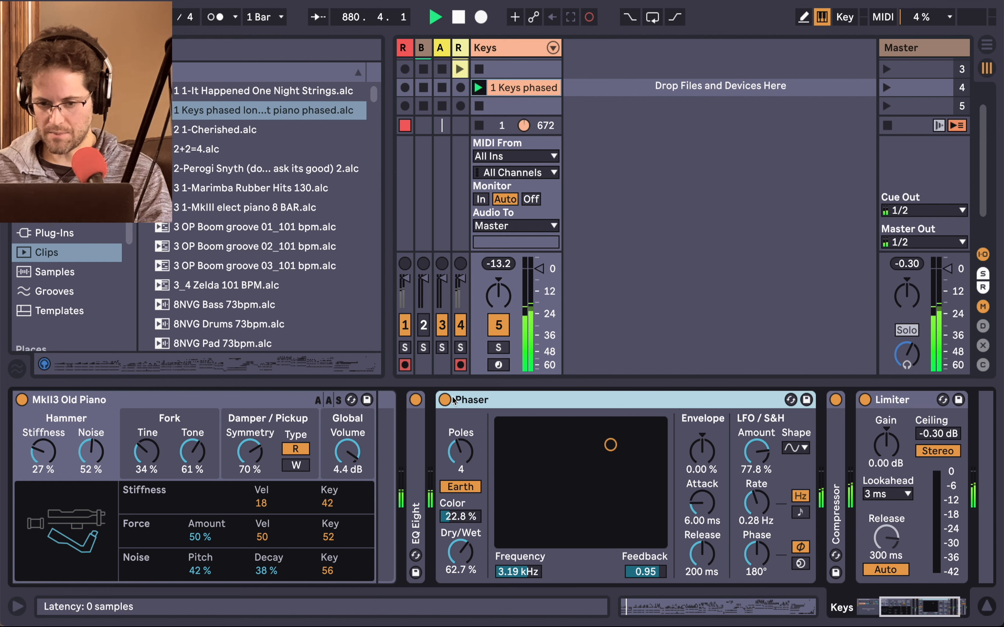
left_click(444, 400)
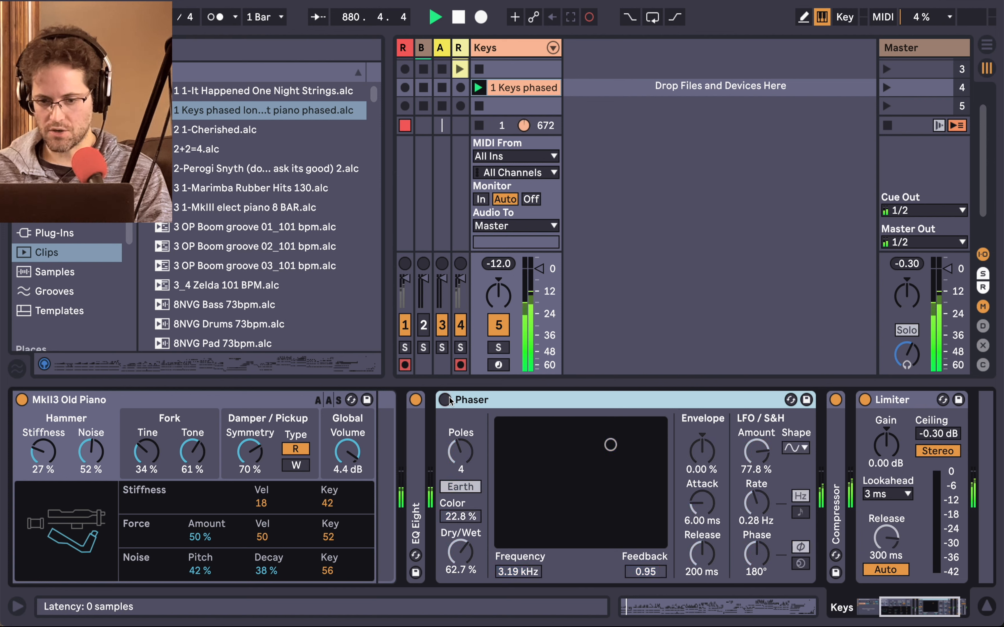
double_click(487, 401)
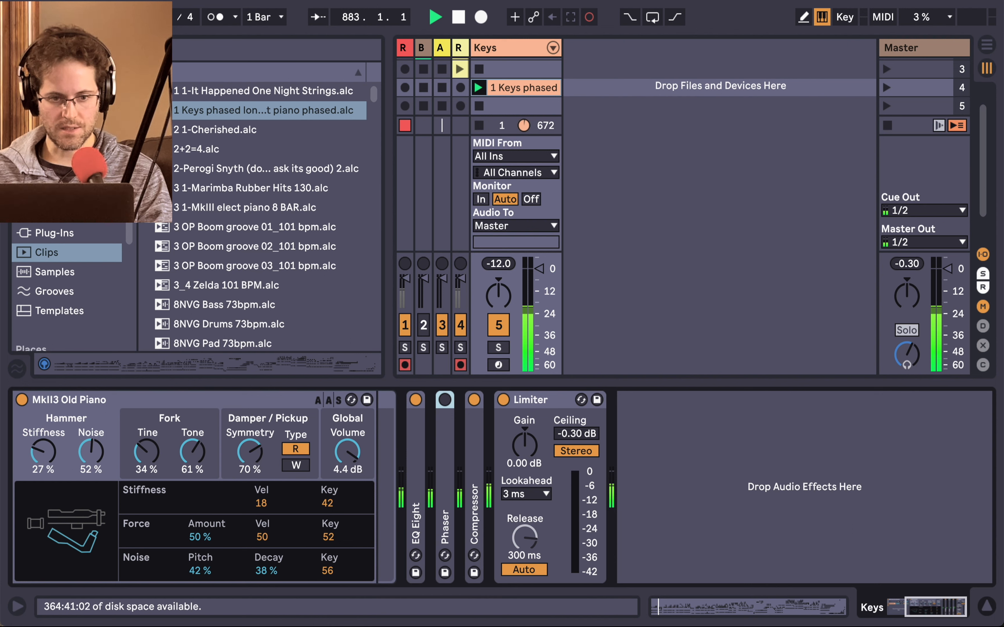
Step: Insert the Guitar Rig 5 plug-in into the Keys track's device chain between the Compressor and the Limiter
left_click(58, 214)
left_click(50, 233)
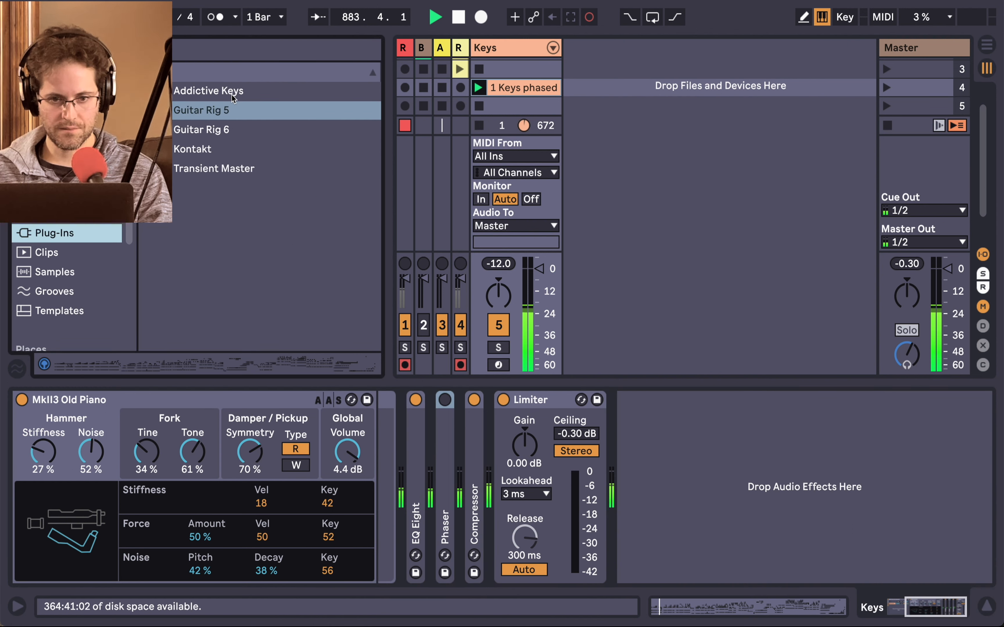
left_click(215, 112)
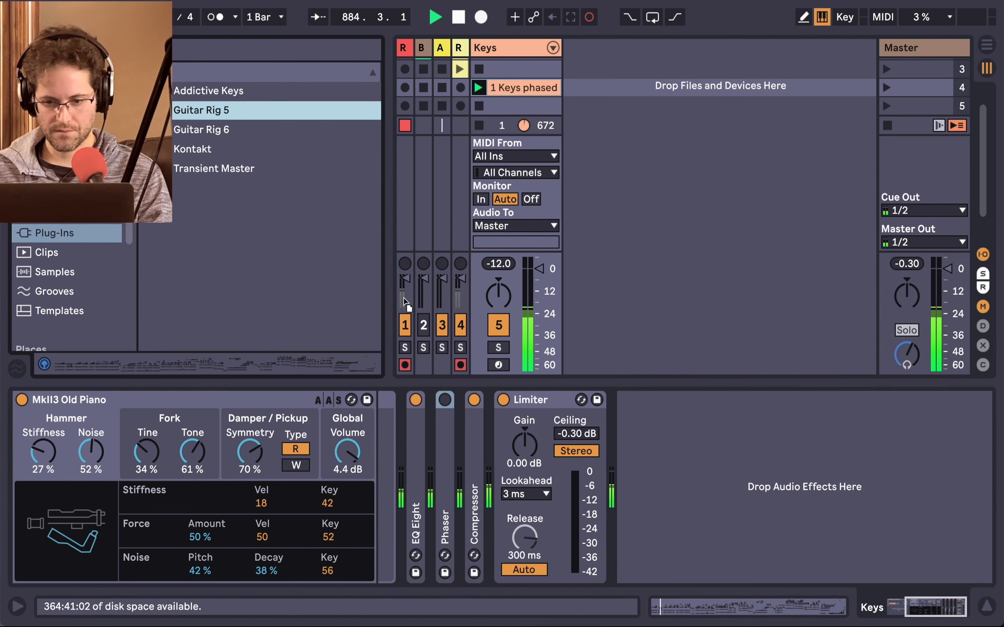
left_click_drag(406, 303, 498, 454)
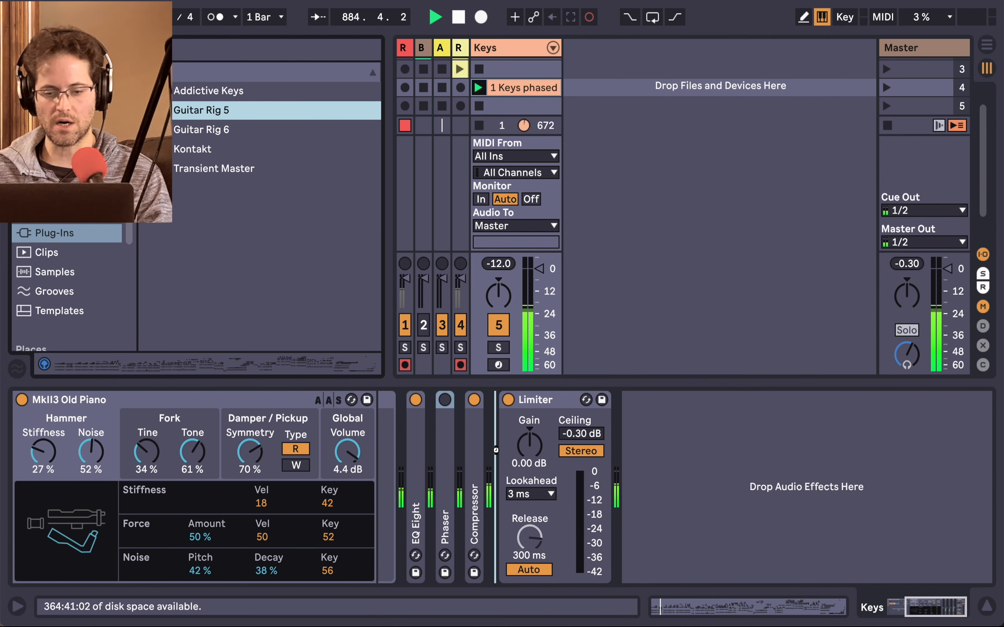
left_click_drag(496, 450, 497, 451)
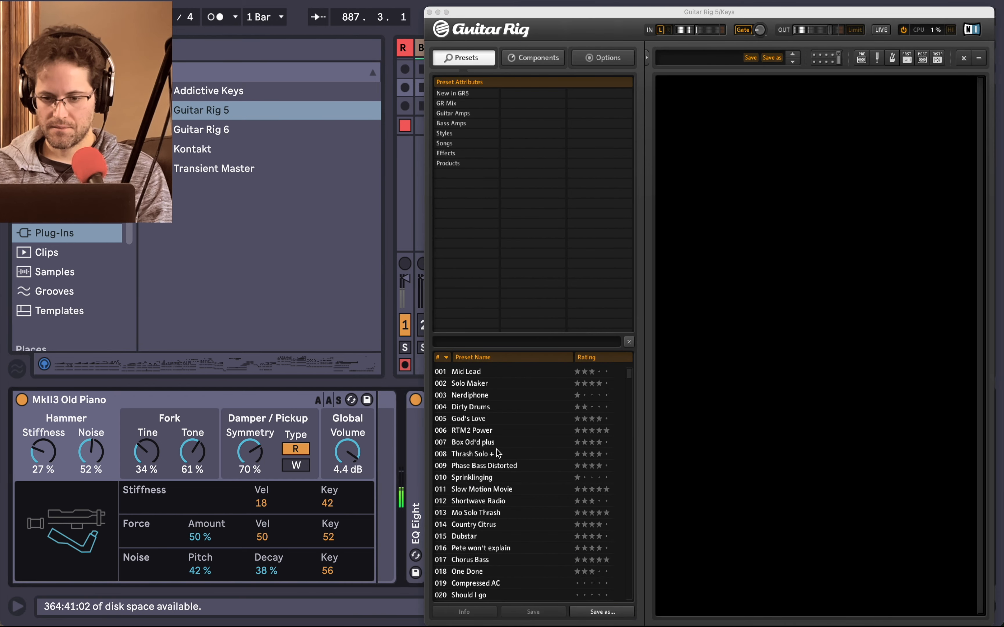
Step: Load the AC Box amplifier with its matched cabinet in Guitar Rig and enable the right input channel
left_click(535, 59)
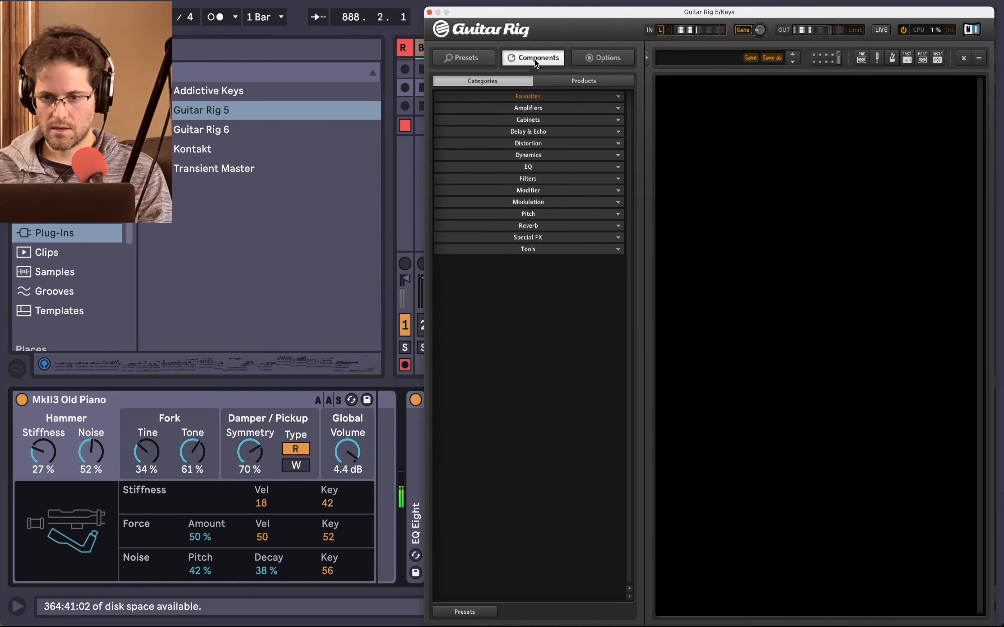
left_click(527, 108)
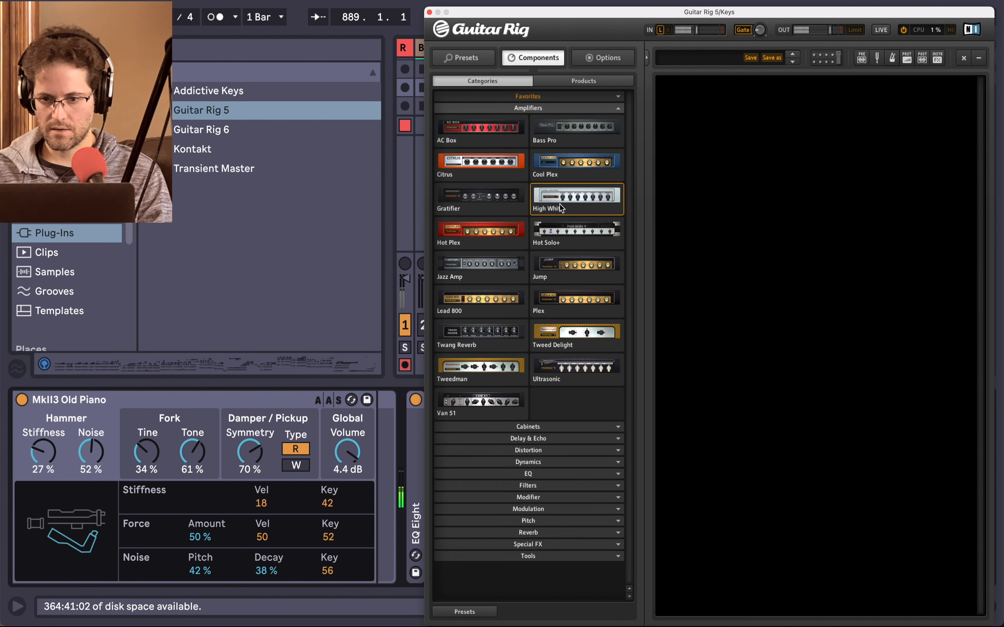
double_click(506, 134)
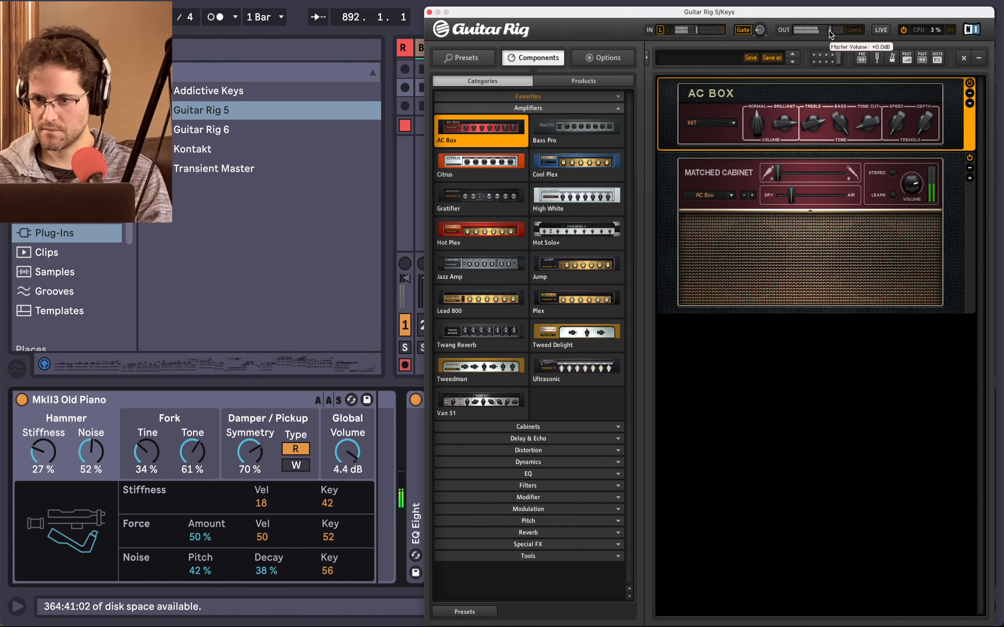
left_click_drag(828, 30, 828, 30)
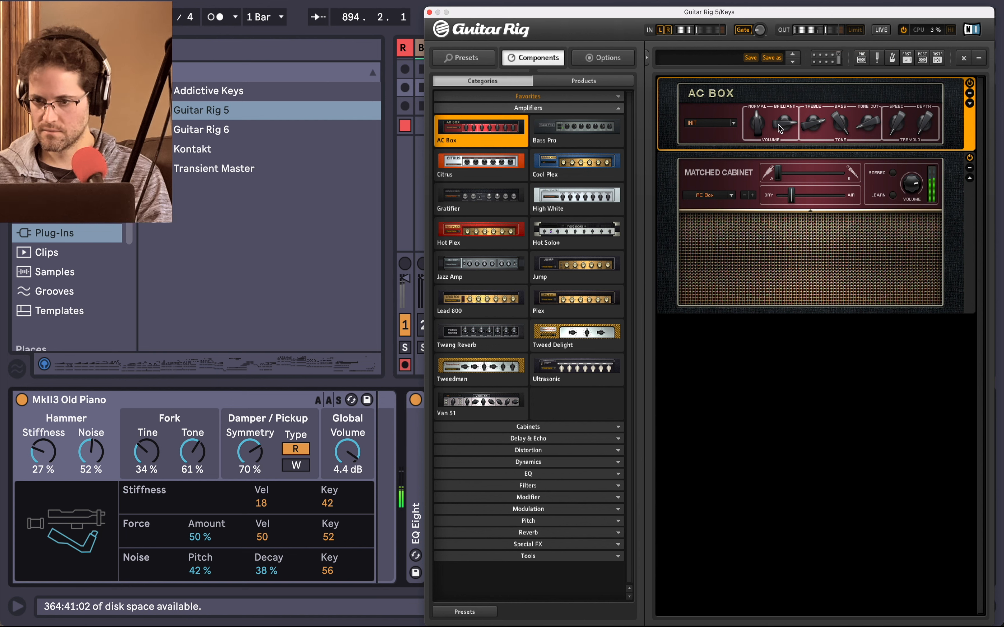
Step: Adjust the AC Box's volume and tone knobs and raise the Matched Cabinet's air amount
left_click_drag(784, 124, 838, 164)
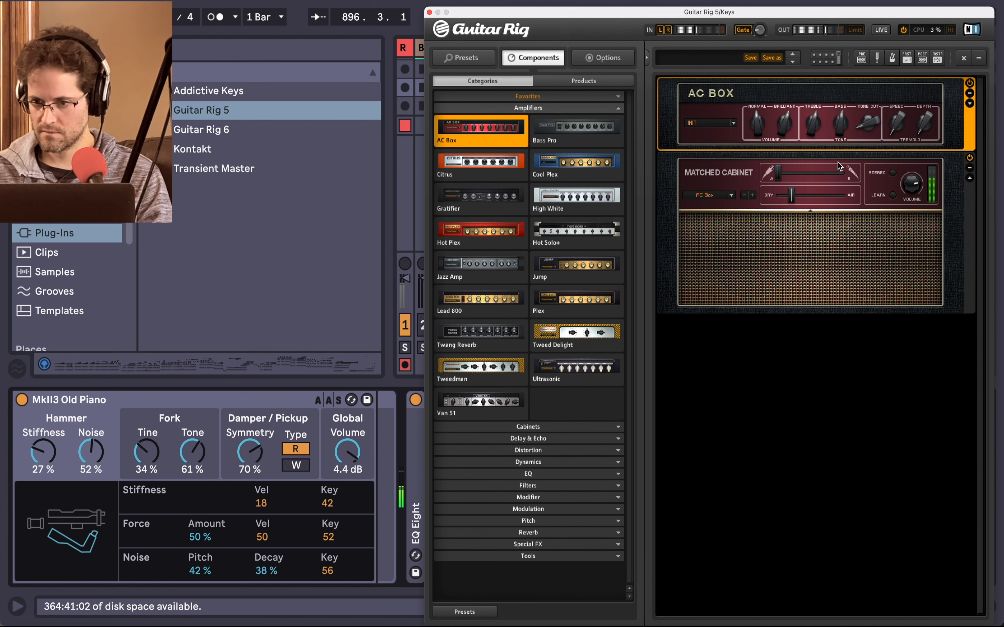
left_click_drag(792, 198, 838, 204)
left_click_drag(859, 132, 874, 91)
Step: Add a Little Reflektor reverb after the Matched Cabinet and adjust its decay
left_click(539, 108)
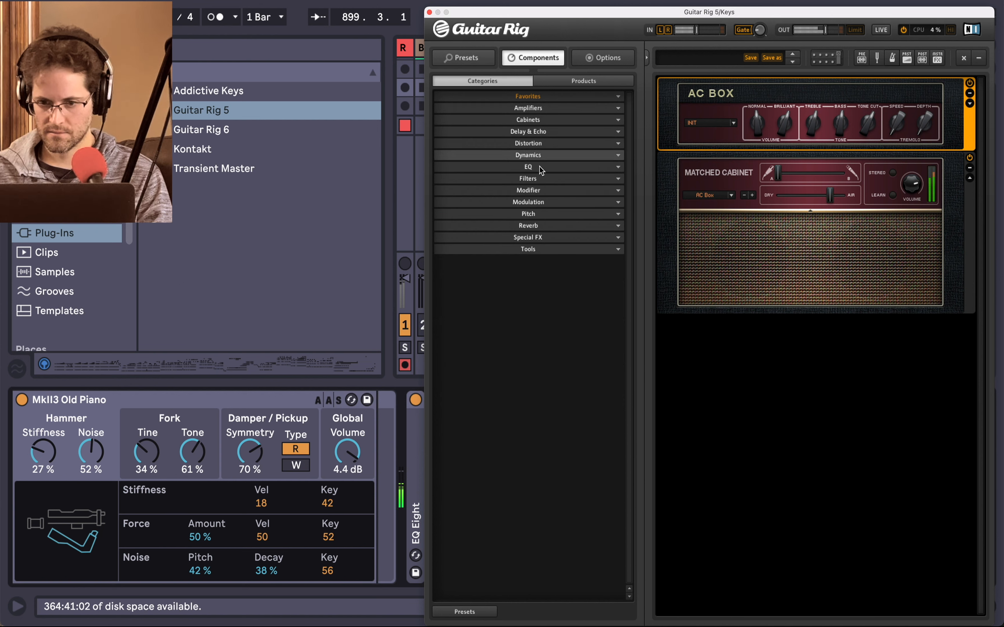
left_click(538, 225)
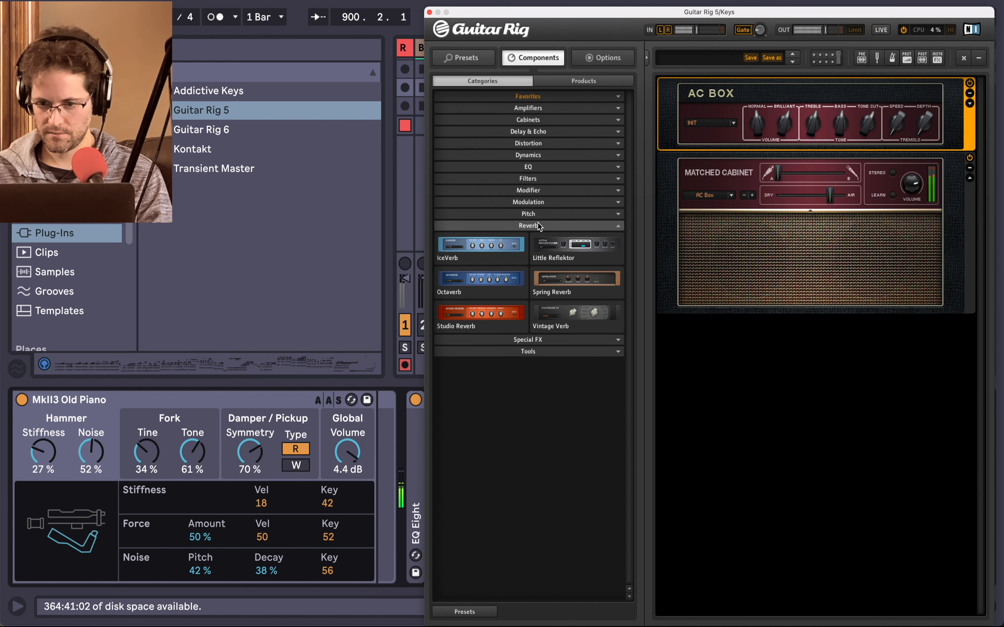
left_click_drag(574, 249, 719, 345)
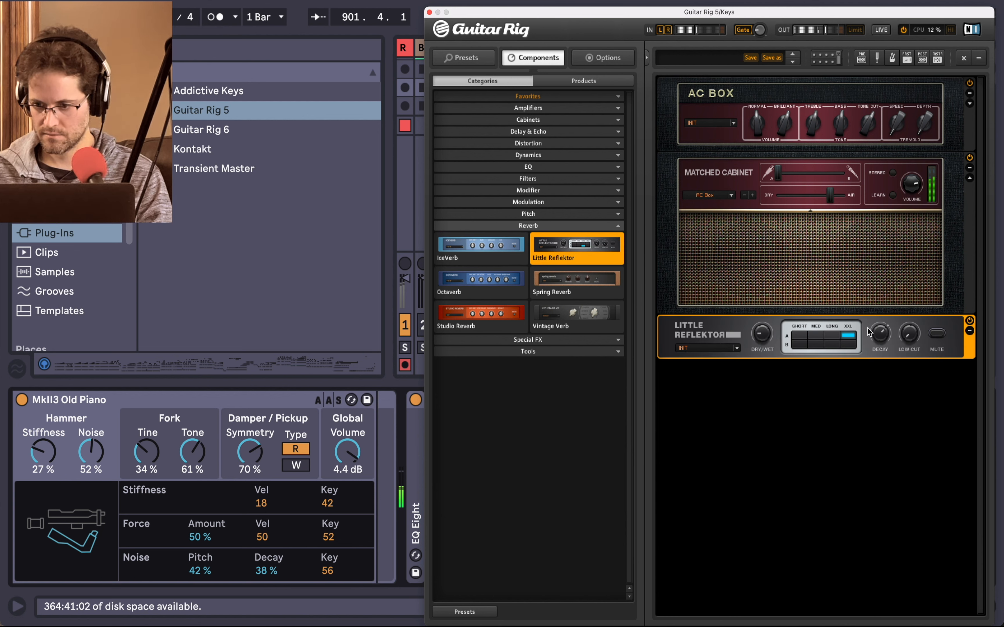
left_click_drag(886, 337, 911, 314)
mouse_move(763, 335)
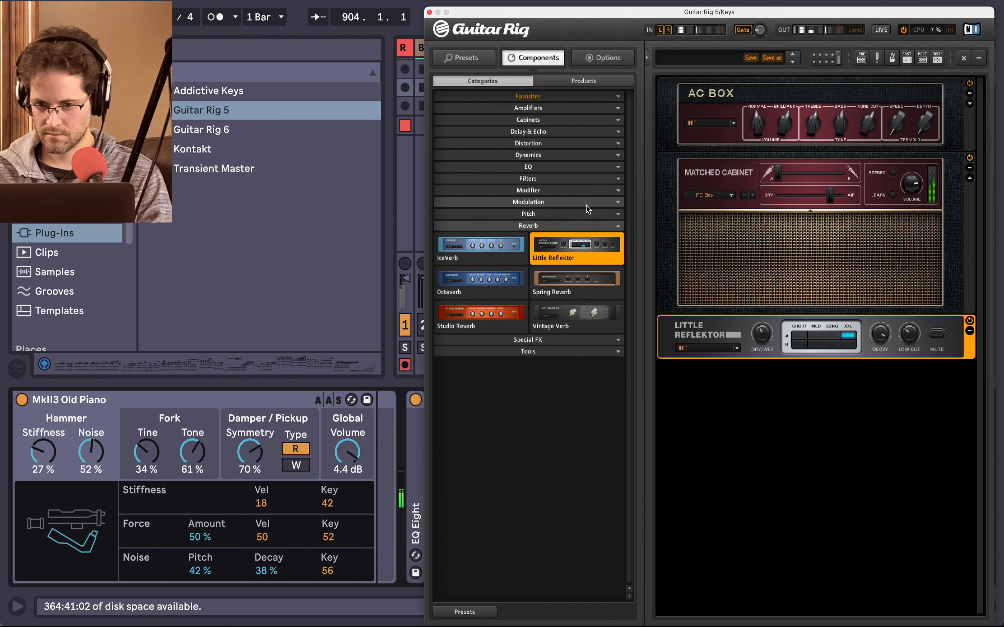
Step: Insert a Delay Man between the Matched Cabinet and the Little Reflektor, adjusting its time and feedback and setting its depth to 44.4 %
left_click(557, 226)
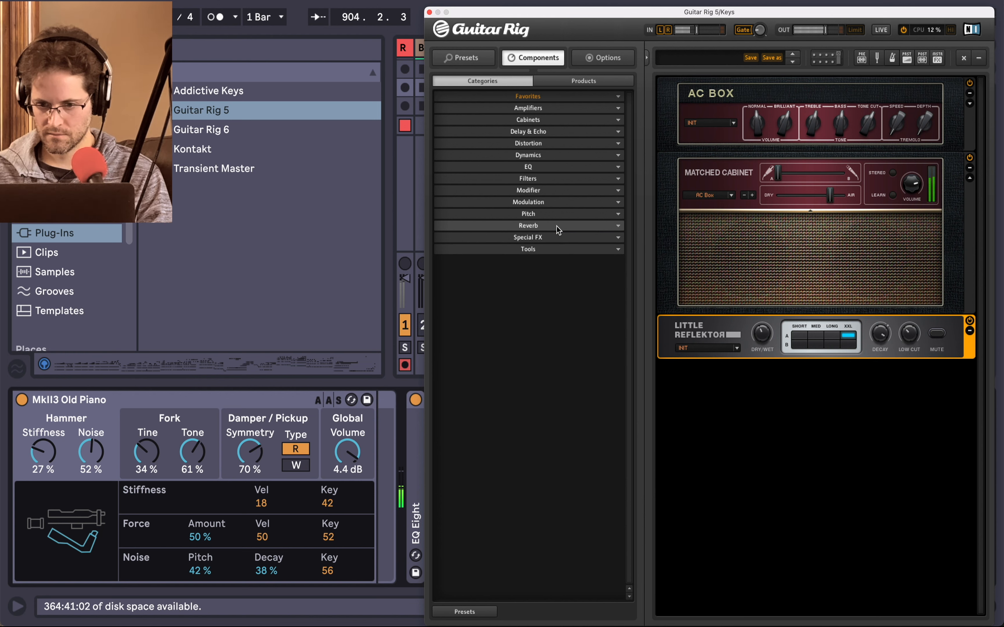
left_click(533, 130)
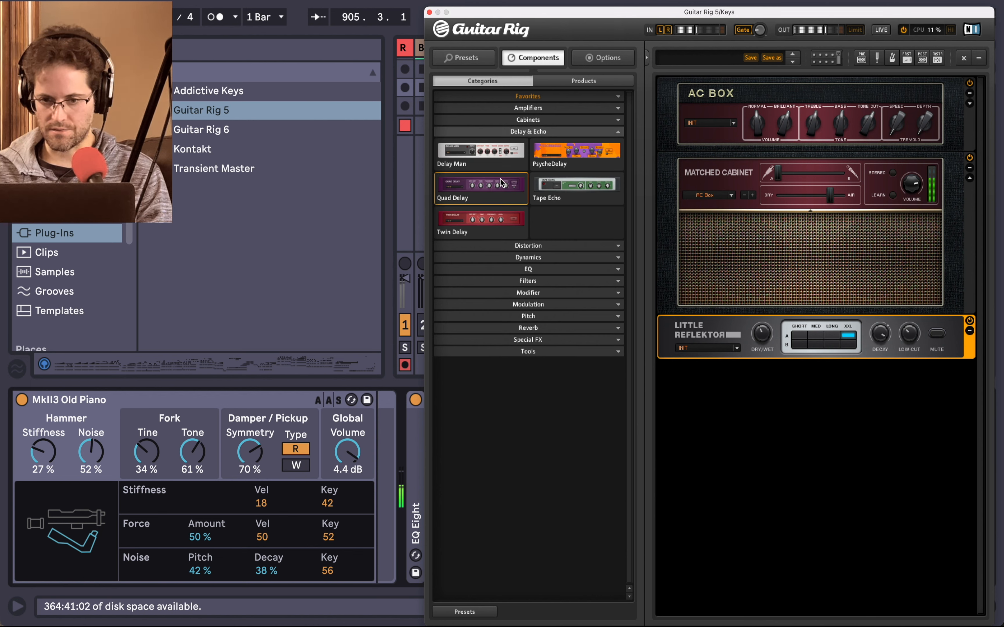
left_click_drag(496, 154, 733, 303)
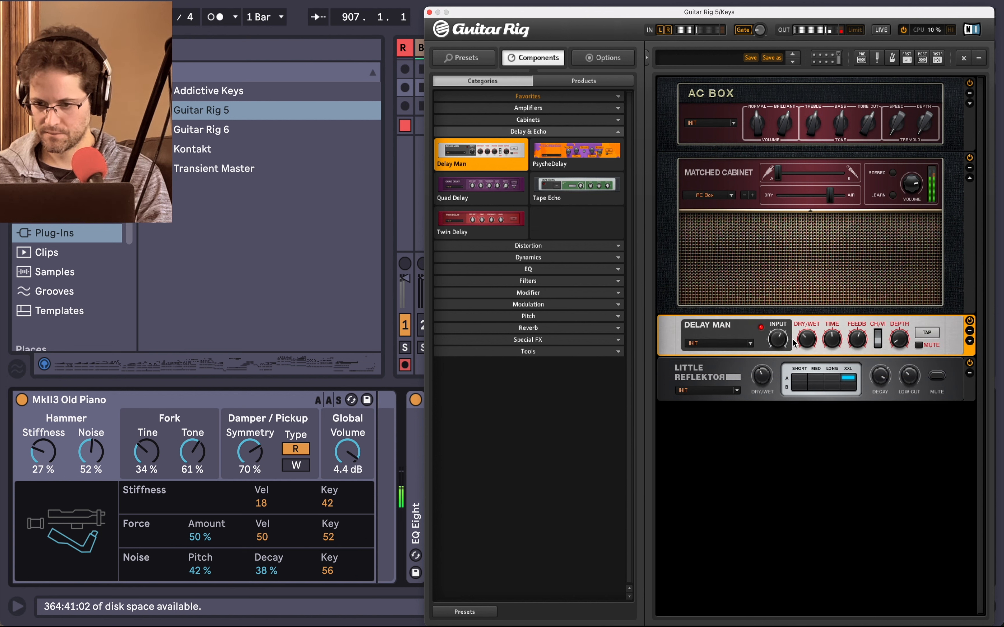
mouse_move(836, 340)
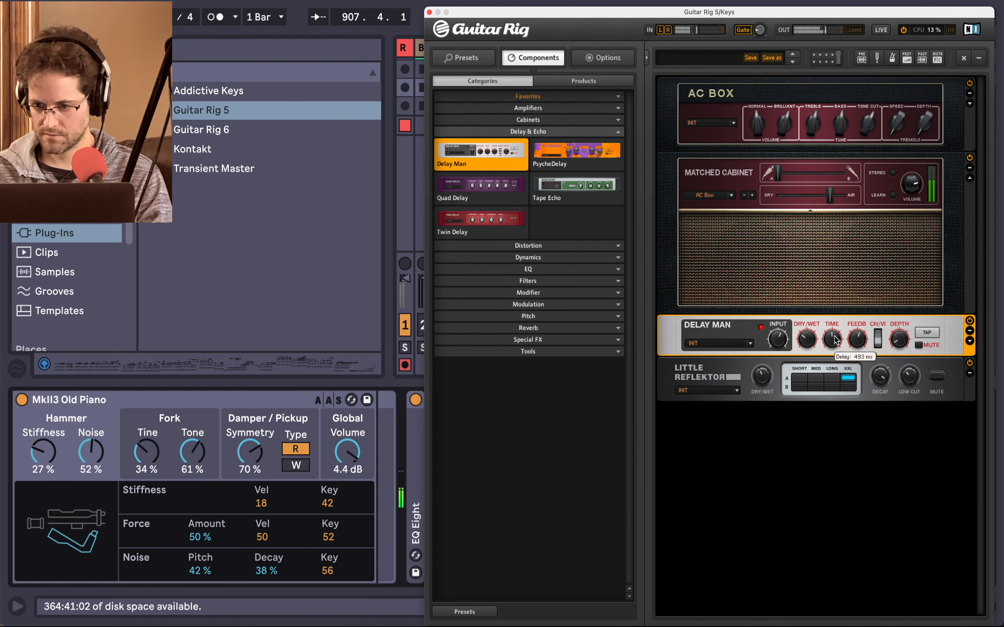
left_click_drag(862, 342, 899, 329)
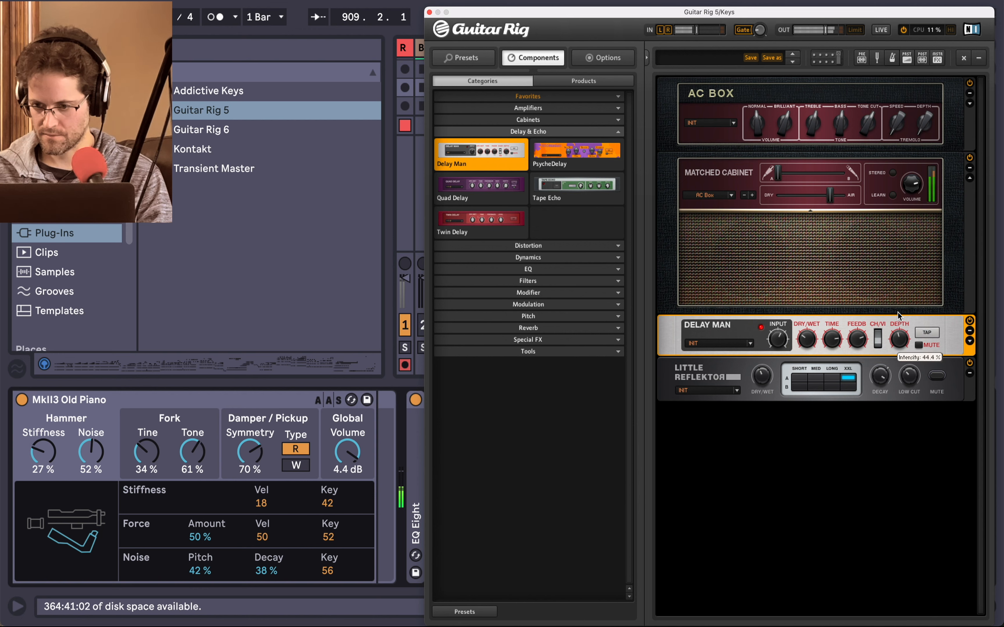
Step: Close the Guitar Rig window and jump playback of the 1 Keys phased clip to about bar 48
left_click(429, 14)
left_click(525, 90)
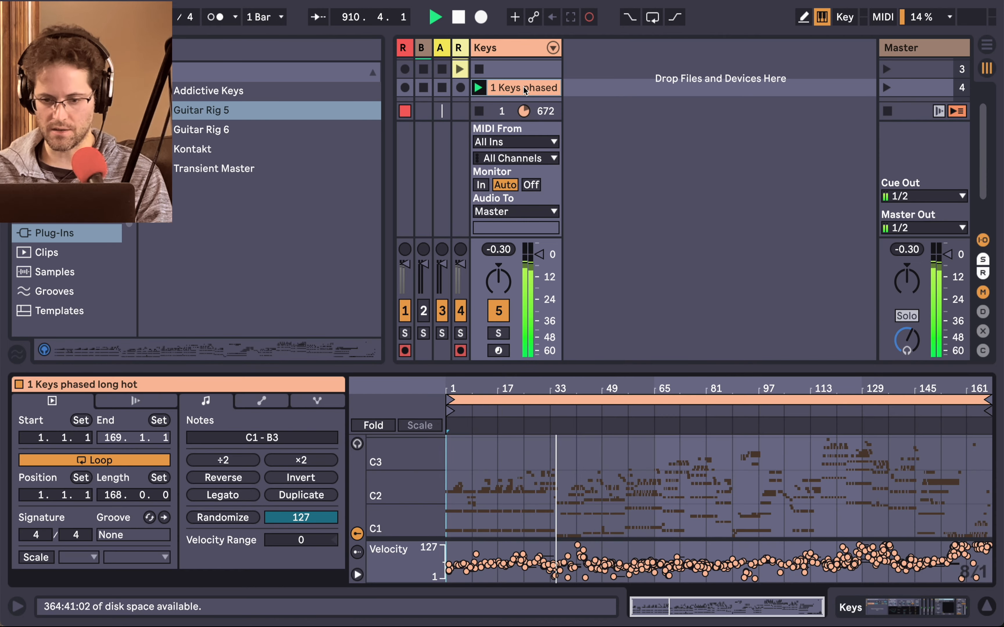
left_click(604, 412)
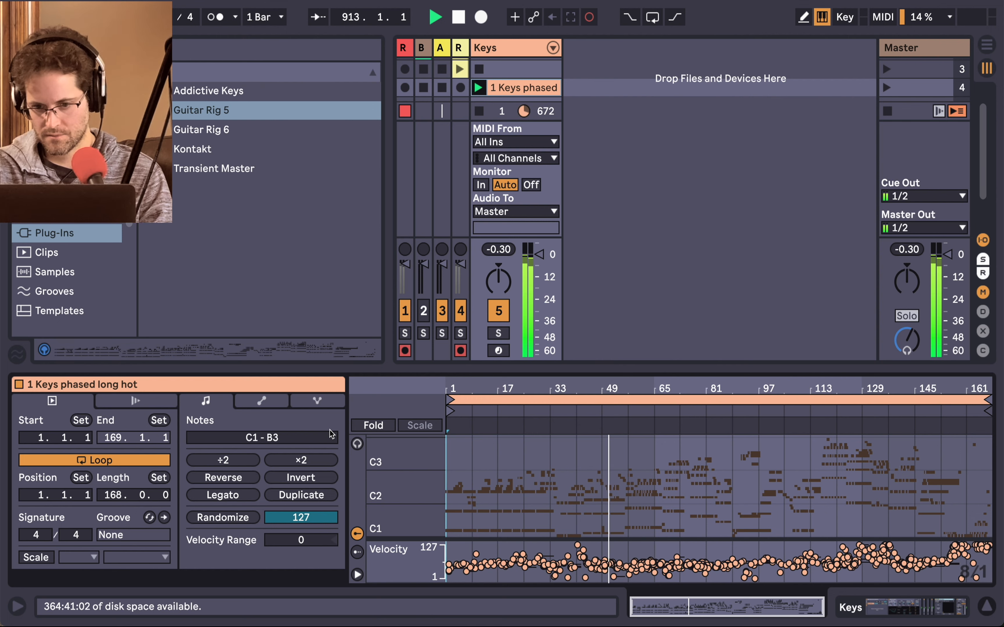
Step: Move EQ Eight after Guitar Rig 5, setting its low cut to 539 Hz and band 4 to 2.78 kHz at -10.5 dB
key("shift+Tab")
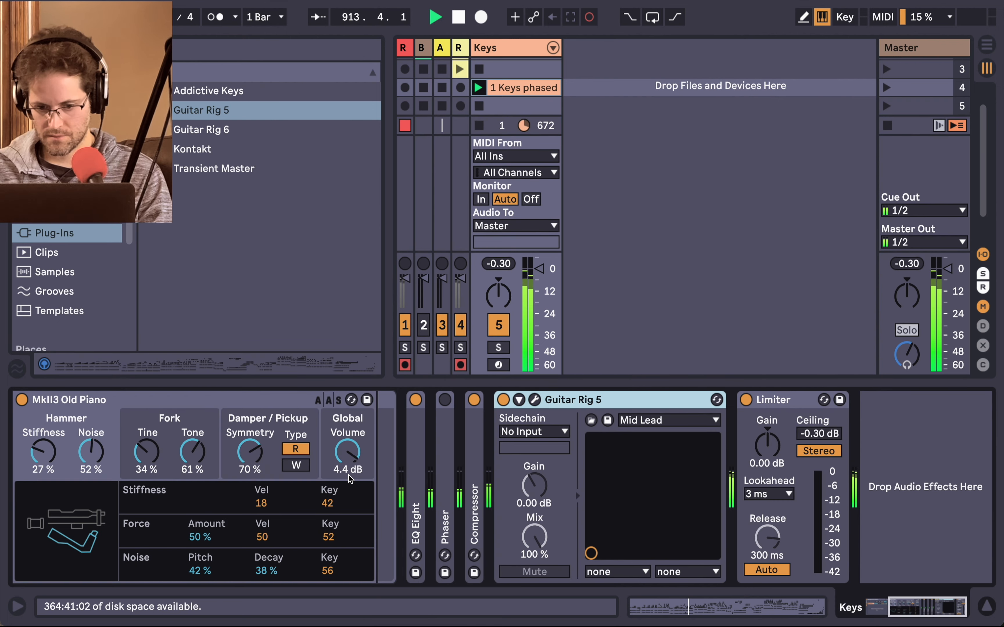
left_click_drag(433, 476, 729, 447)
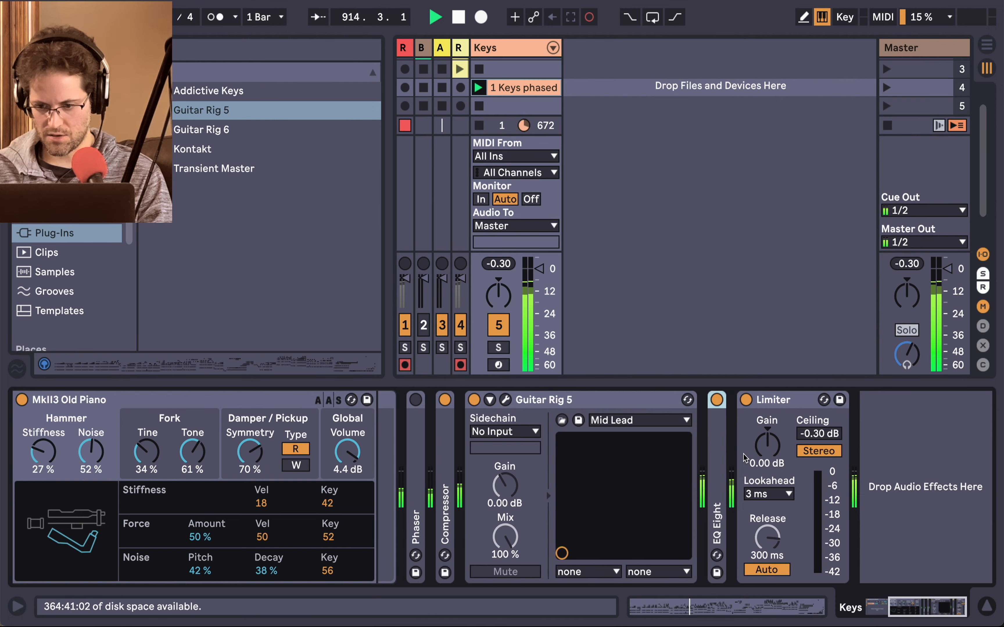
double_click(717, 452)
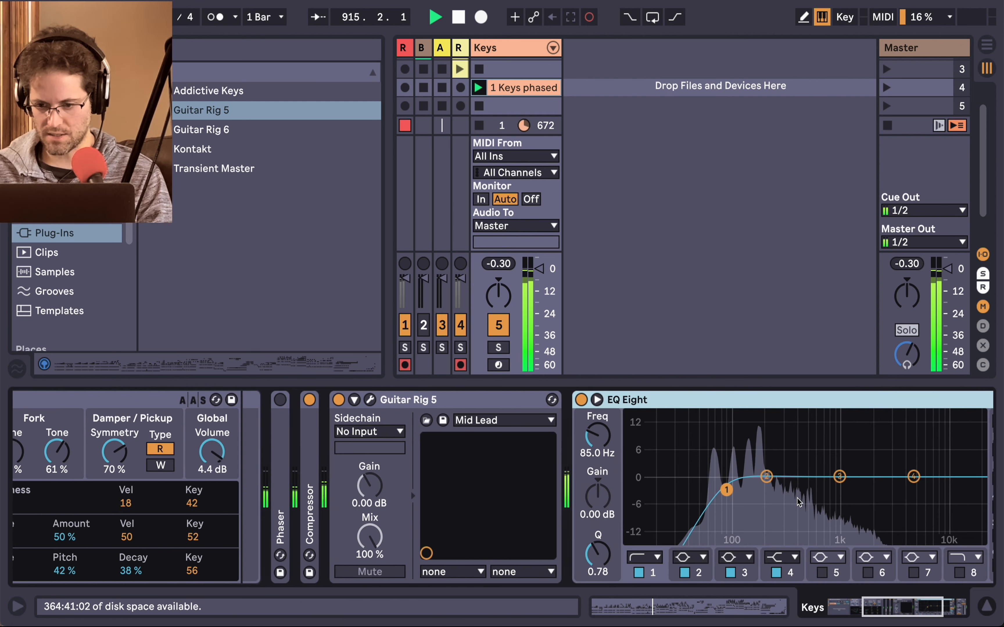
left_click_drag(726, 490, 812, 482)
scroll(811, 486, "right", 5)
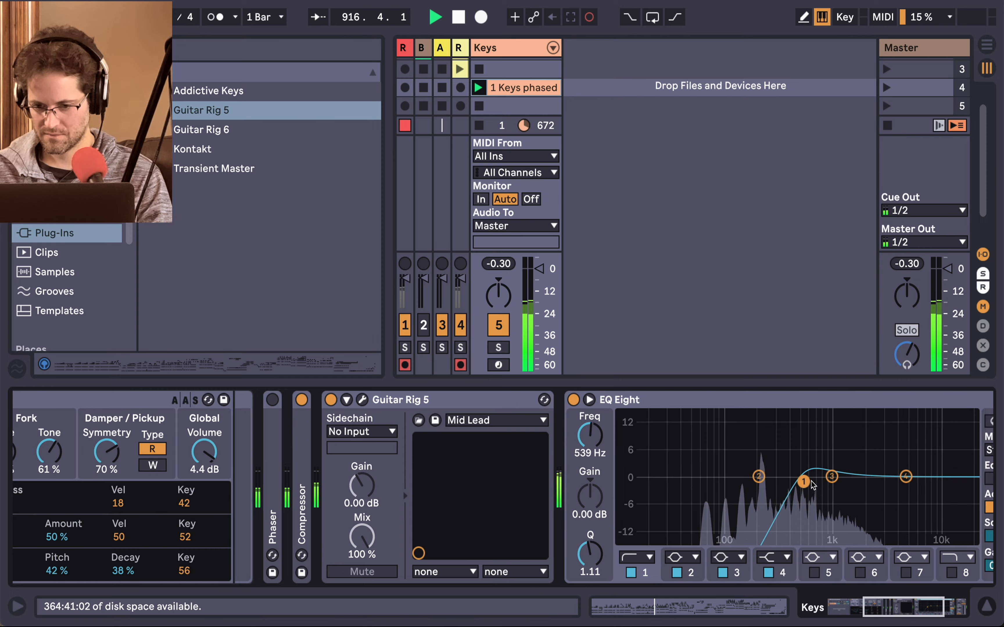
left_click_drag(722, 477, 697, 524)
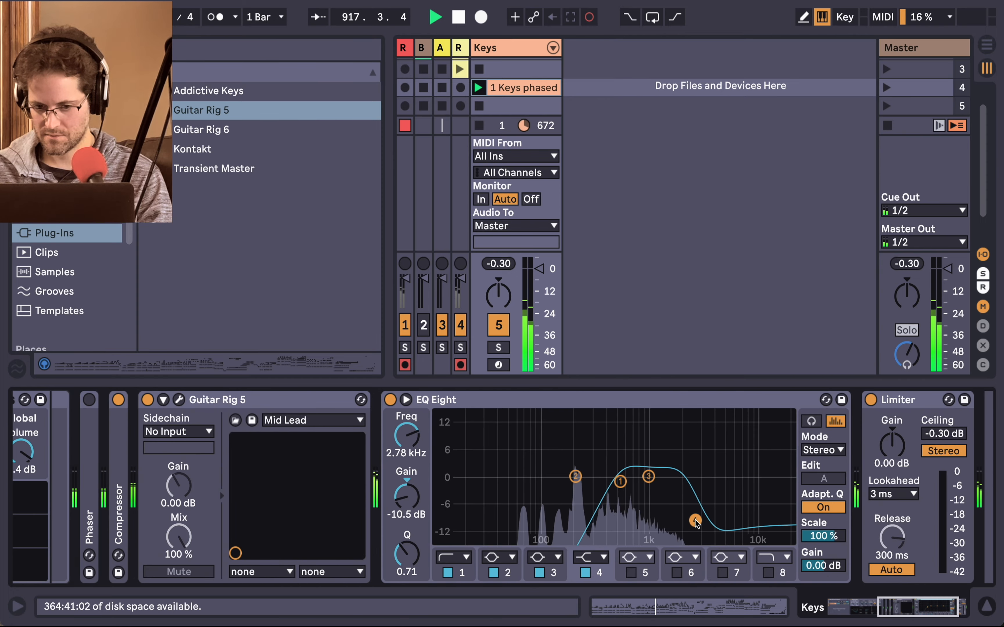
Step: Delete the Keys track and widen the 3 Audio track
left_click(522, 52)
key("Delete")
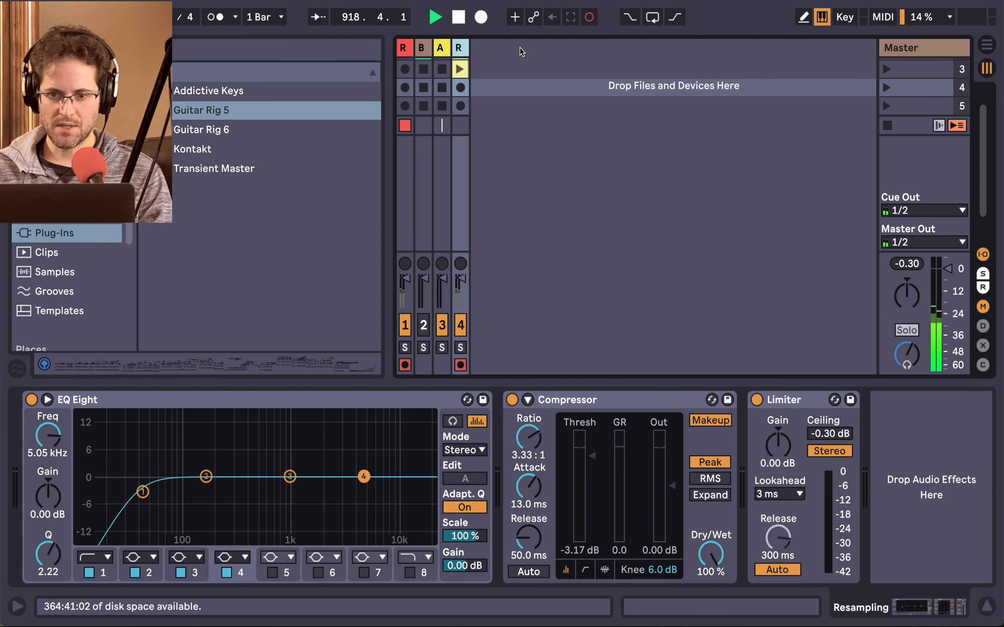
scroll(452, 74, "up", 2)
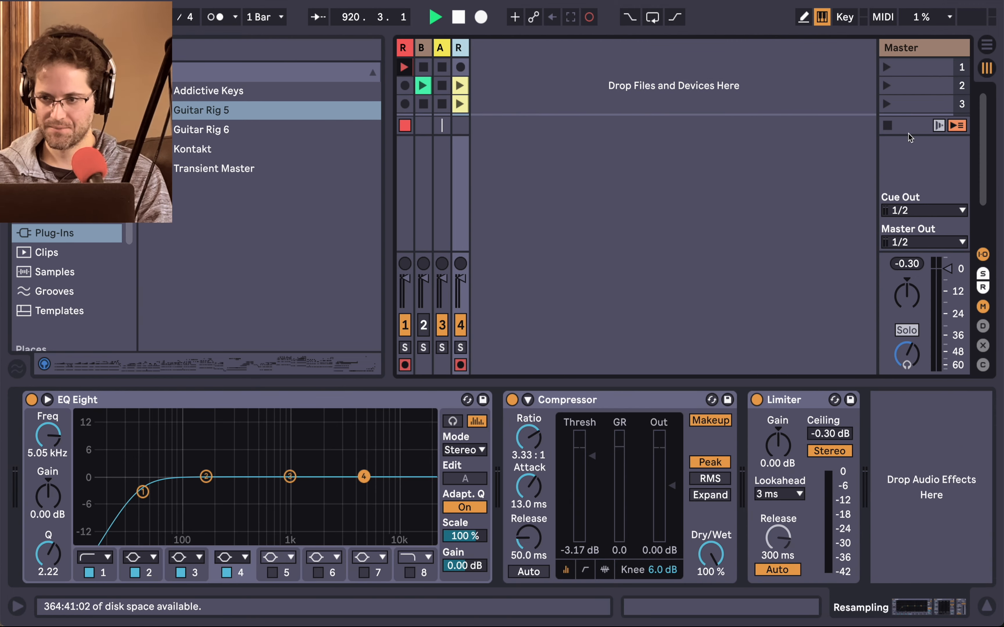
left_click(722, 150)
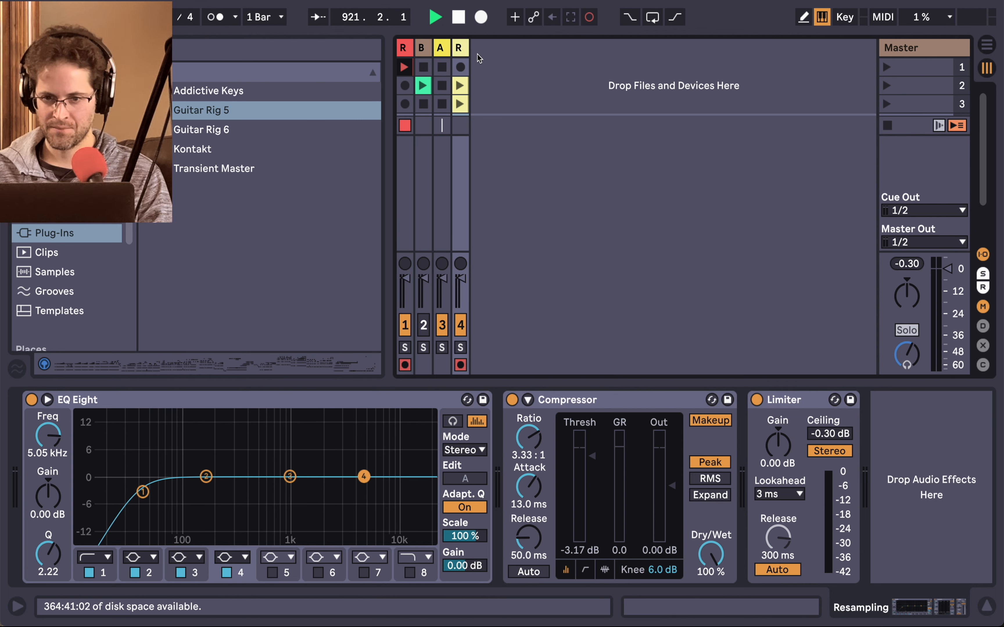
left_click_drag(450, 49, 525, 48)
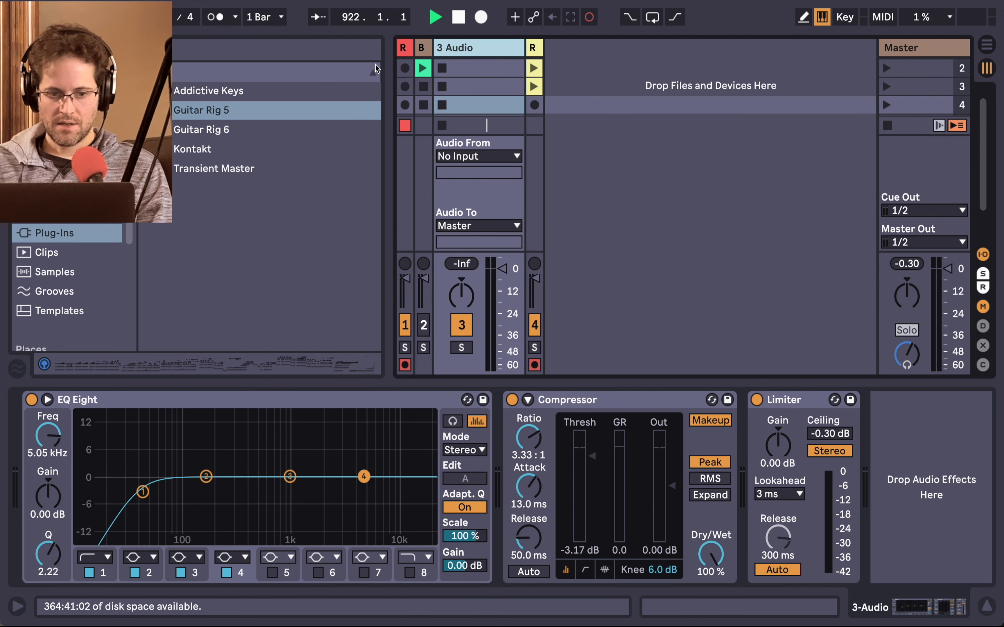
Step: Search the Clips category for drums and audition the AJ Drums 99bpm and Captain Rock-Drums 1 clips
left_click(49, 254)
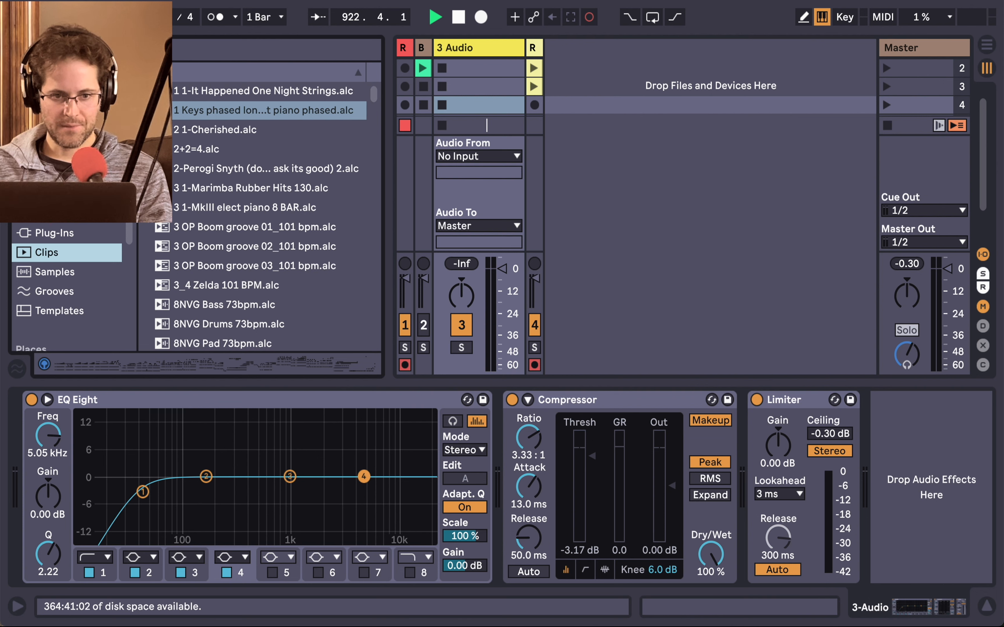
key("super+f")
type("drums")
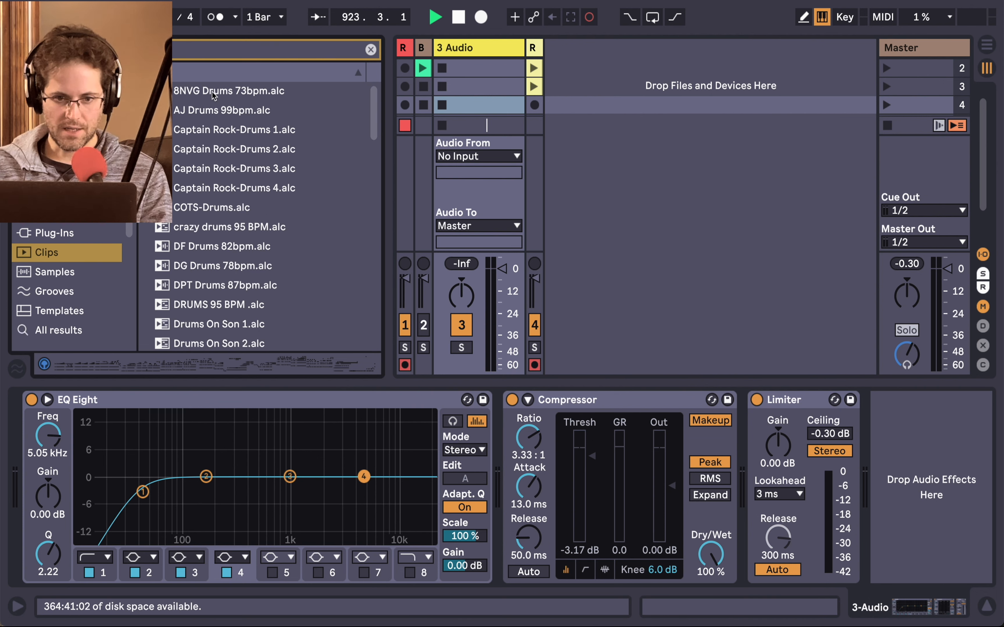
left_click(243, 113)
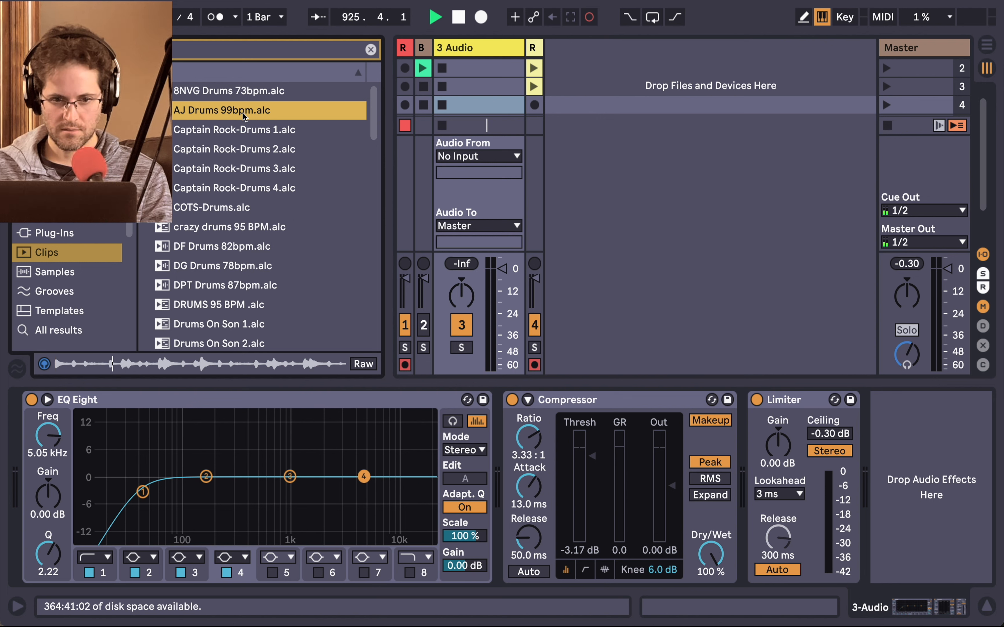
left_click(239, 129)
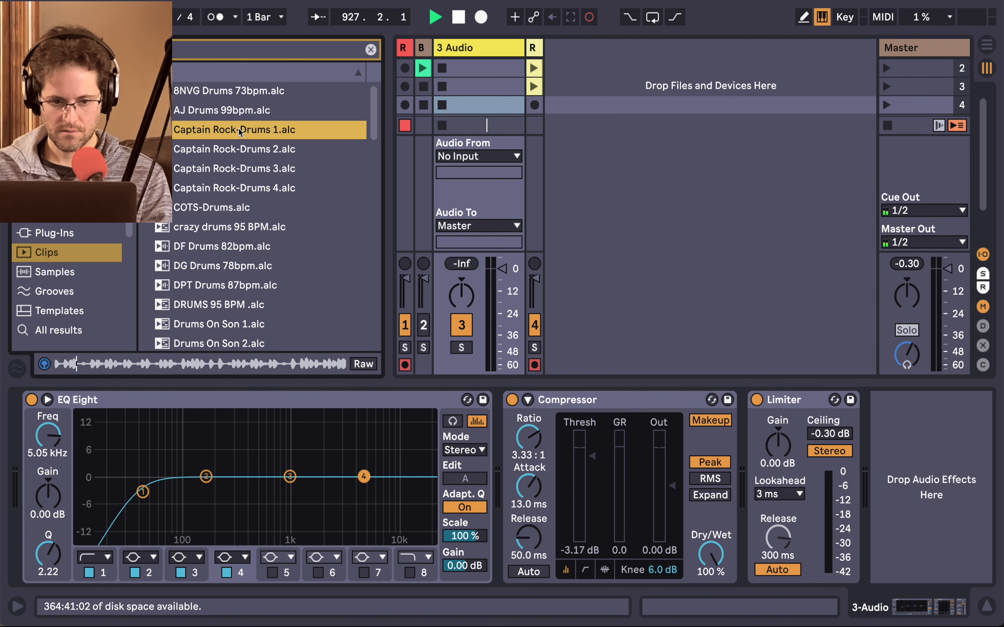
Step: Add the Captain Rock-Drums 1 clip to a new track after Resampling, in scene 4
left_click_drag(238, 129, 459, 94)
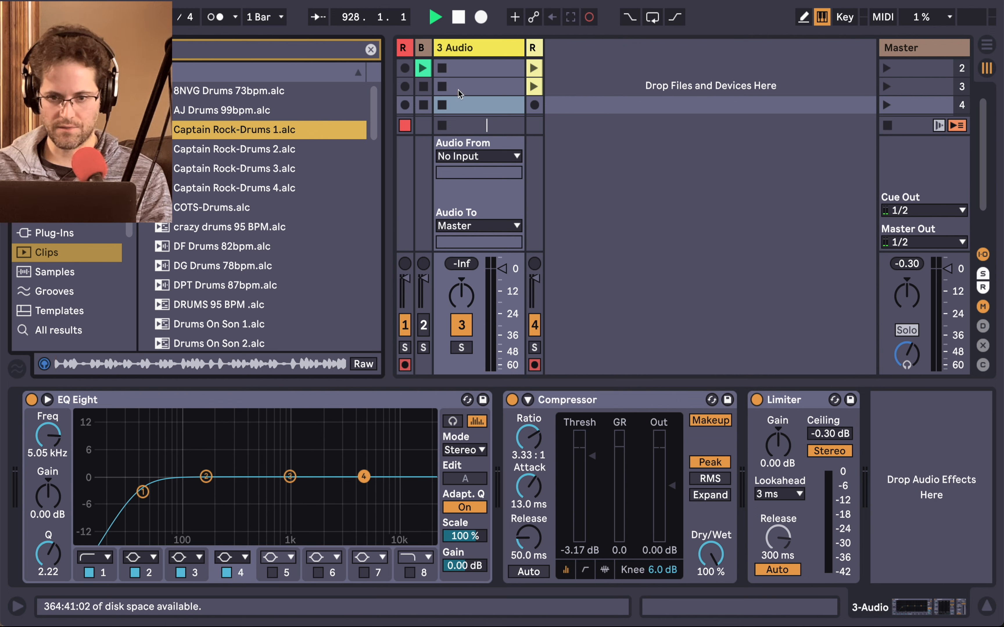
left_click_drag(177, 137, 589, 94)
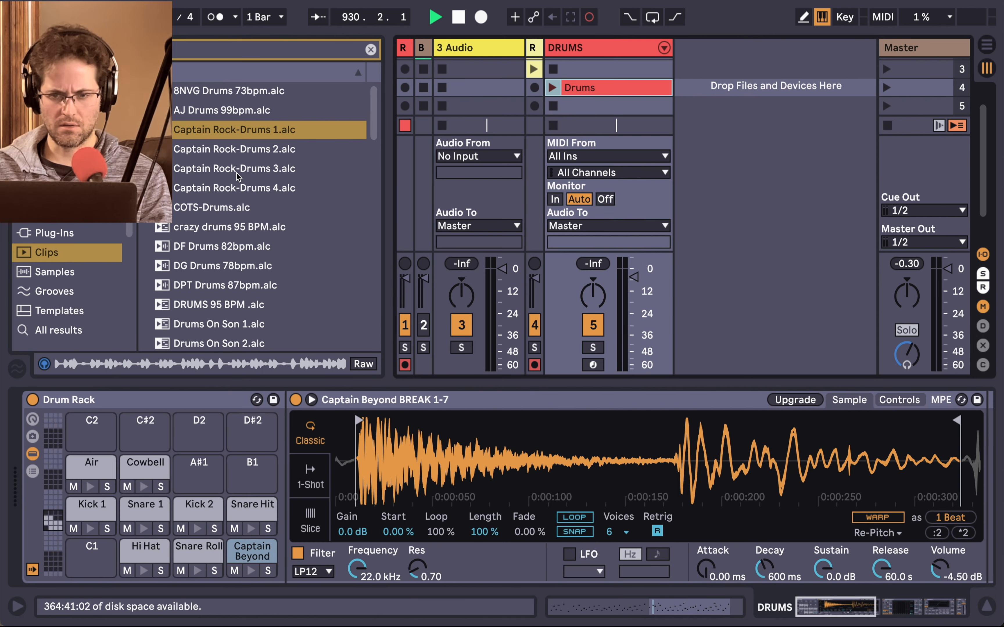
Step: Launch the Drums clip, narrow the 3 Audio track to minimum width and lower the DRUMS track volume to about -10 dB
left_click(555, 89)
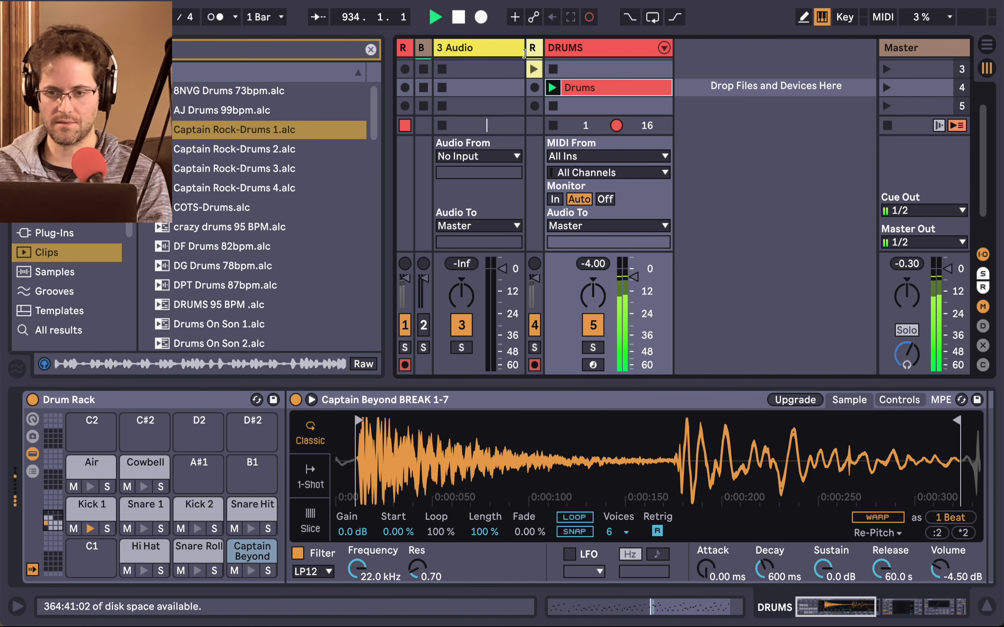
left_click_drag(523, 46, 450, 46)
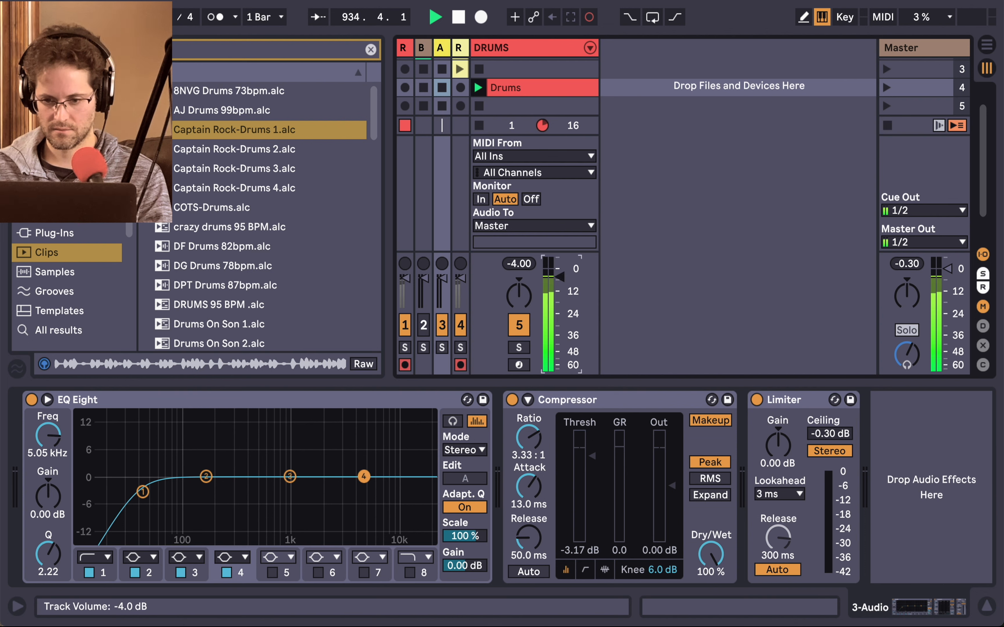
left_click_drag(559, 299, 560, 288)
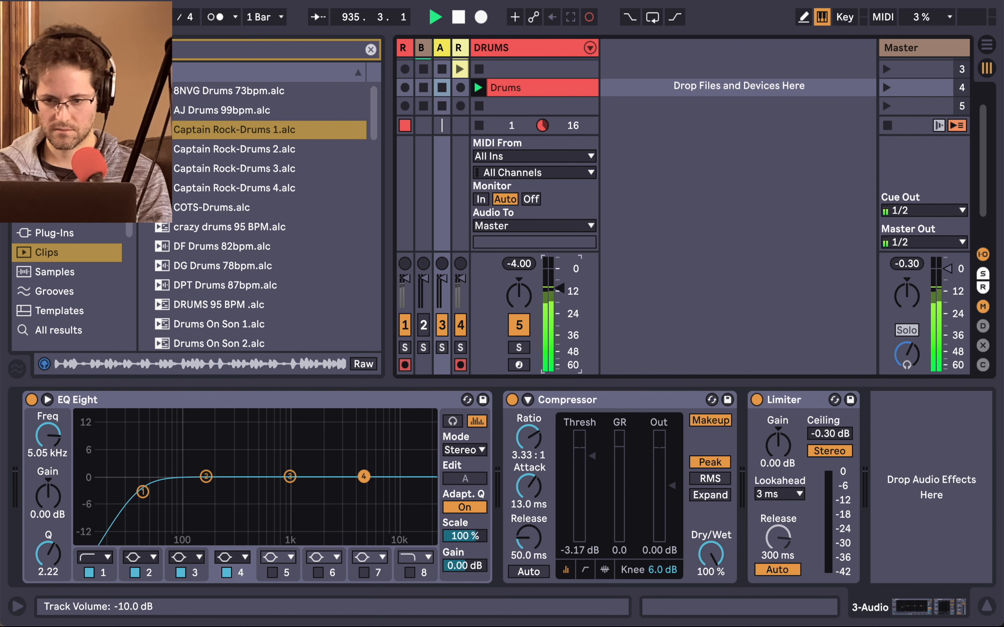
Step: Clear the browser search and insert the Guitar Rig 5 plug-in between the Compressor and Limiter on the 3 Audio track
left_click(370, 50)
left_click(54, 214)
left_click(54, 232)
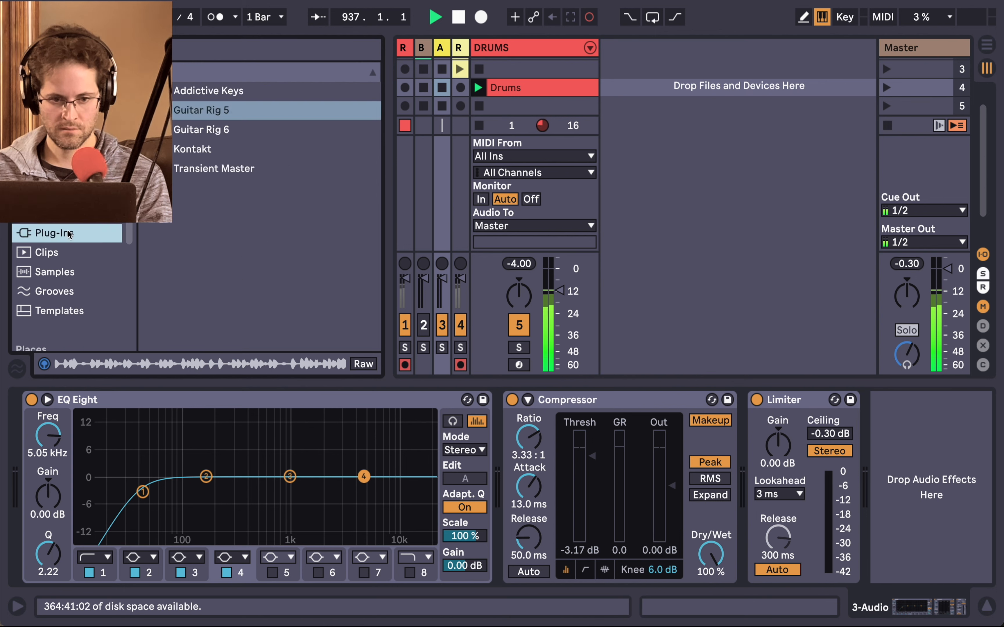
left_click_drag(193, 119, 742, 399)
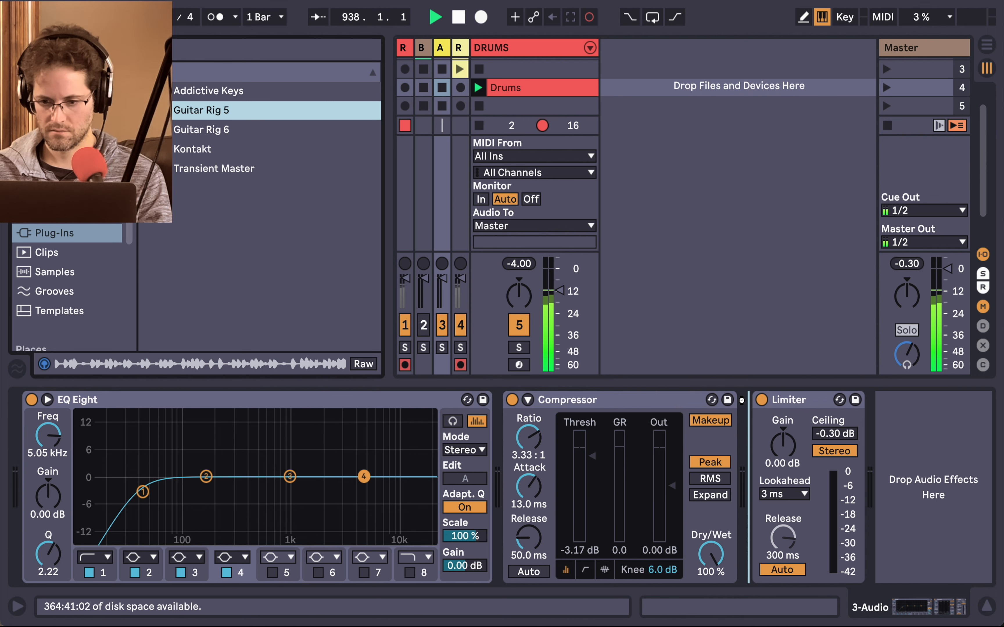
left_click_drag(742, 399, 743, 401)
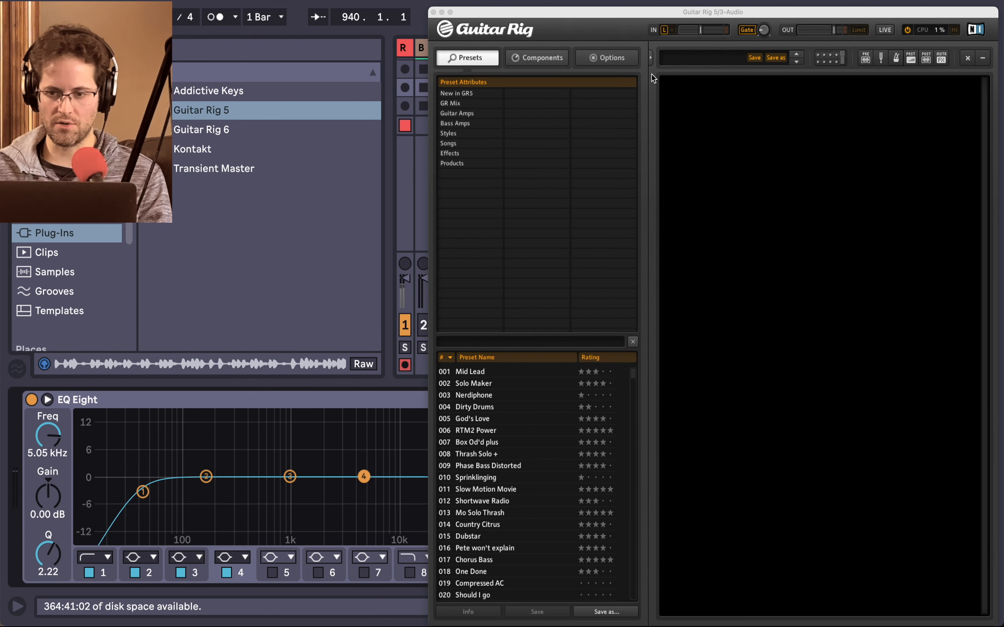
Step: Load the High White amplifier with its matched cabinet in Guitar Rig 5 and close the plug-in window
left_click(520, 63)
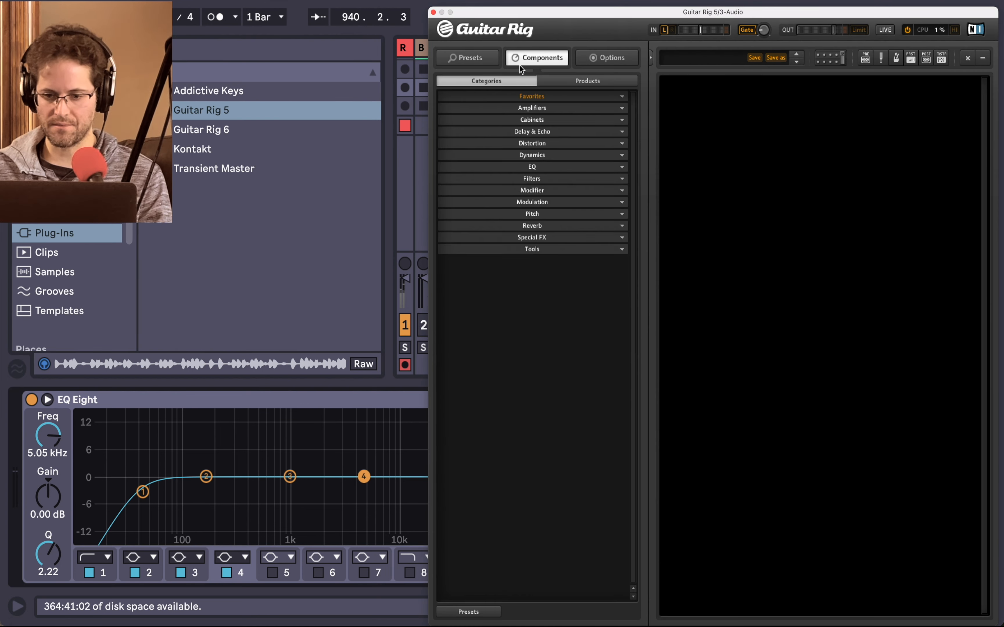
left_click(533, 107)
double_click(595, 199)
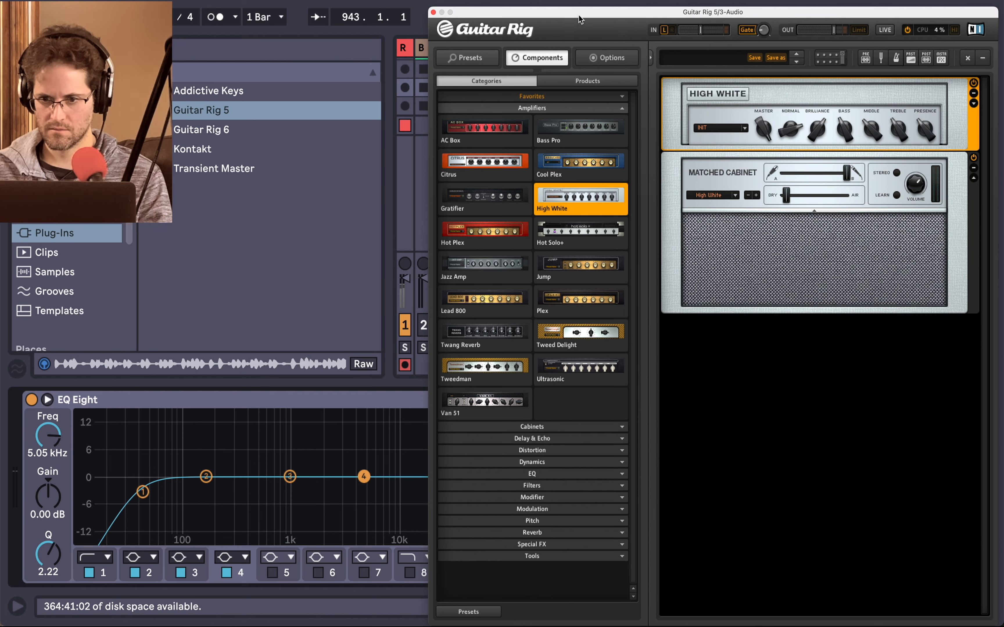
left_click_drag(580, 19, 557, 101)
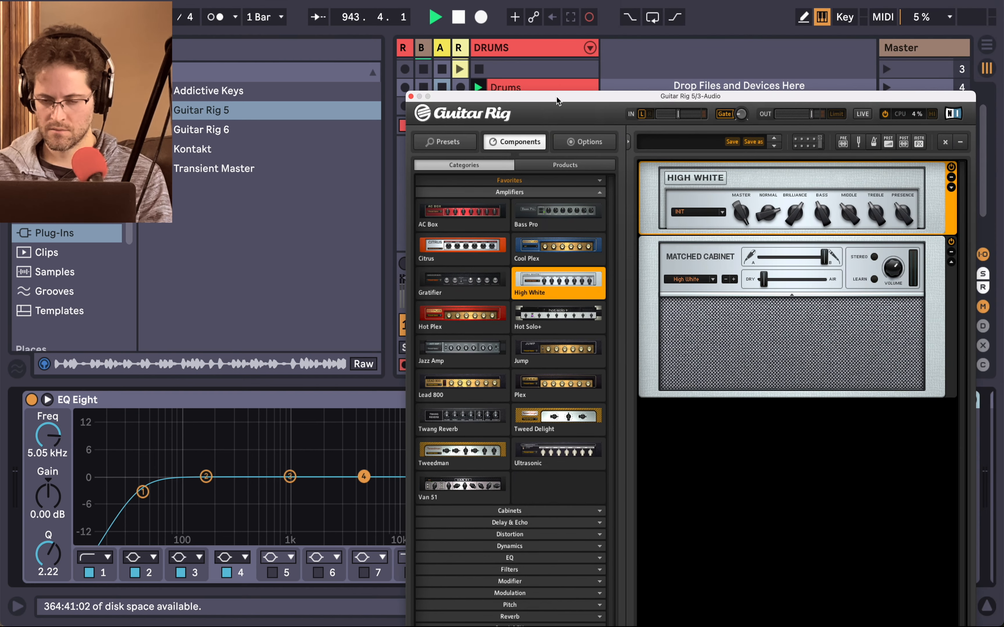
left_click(411, 97)
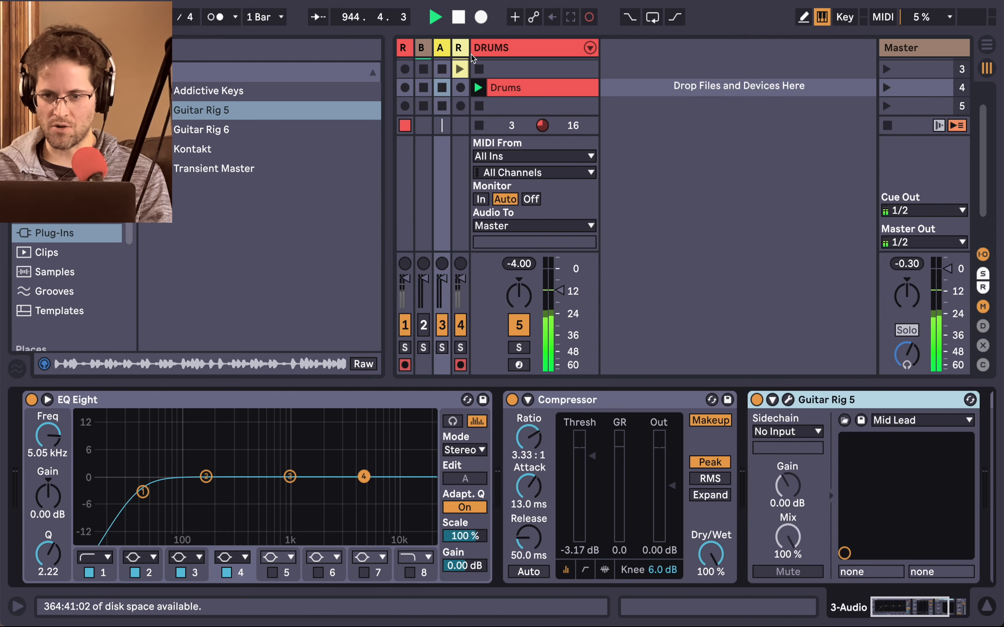
Step: Fold the Drum Rack on the DRUMS track and delete the A Bit Warmer and Multiband Dynamics devices from its chain
left_click(504, 49)
left_click(464, 49)
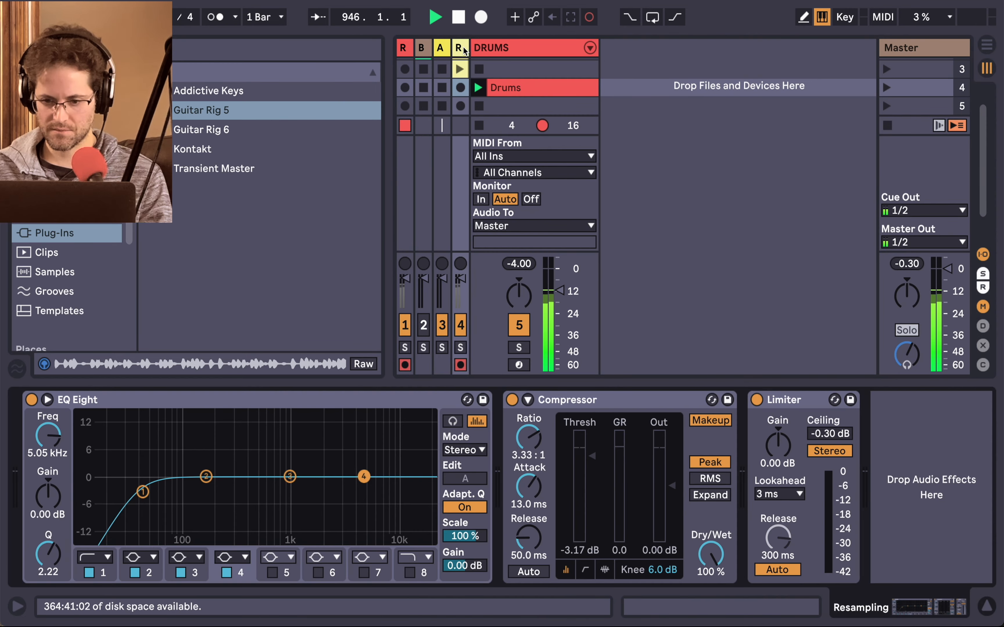
left_click(508, 47)
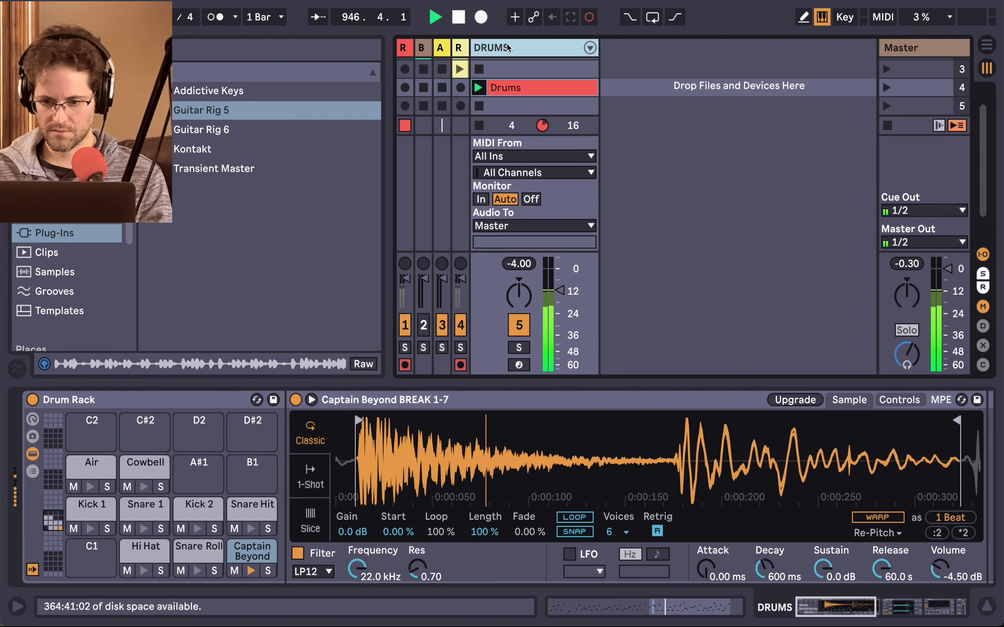
double_click(222, 403)
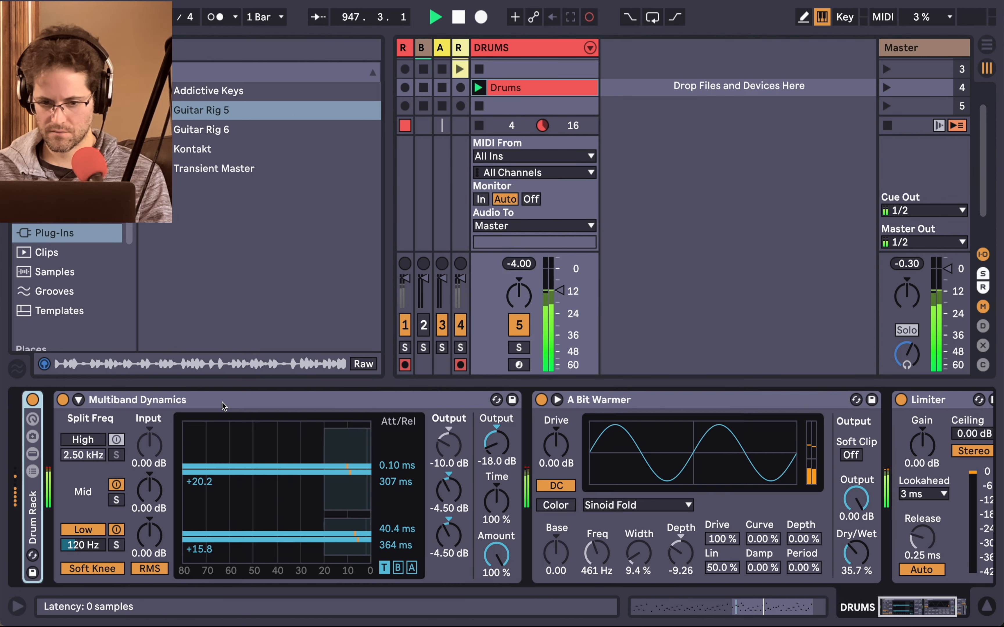
left_click(233, 402)
double_click(234, 402)
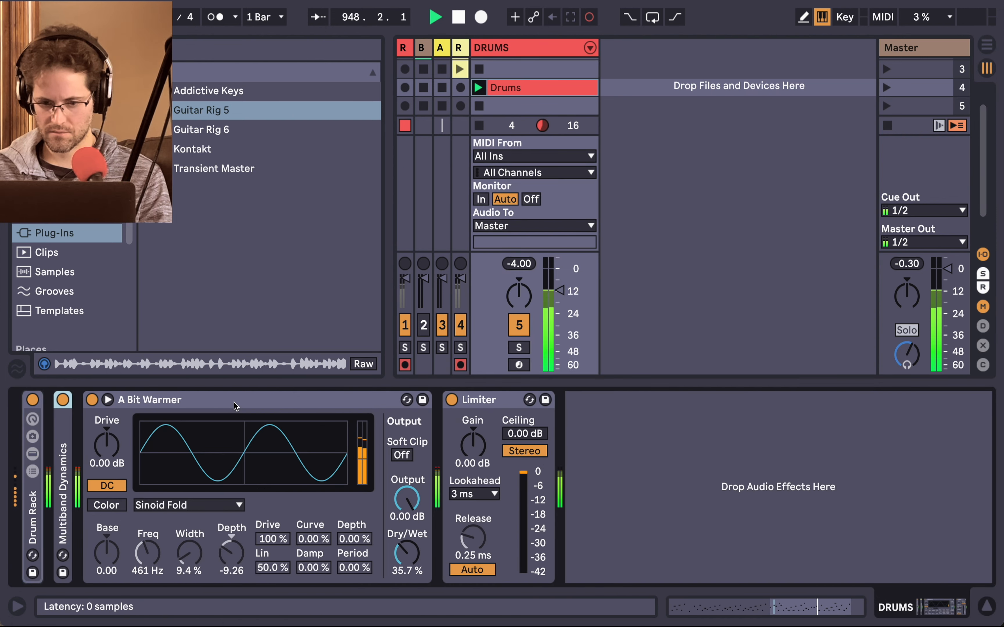
left_click(234, 402)
double_click(234, 403)
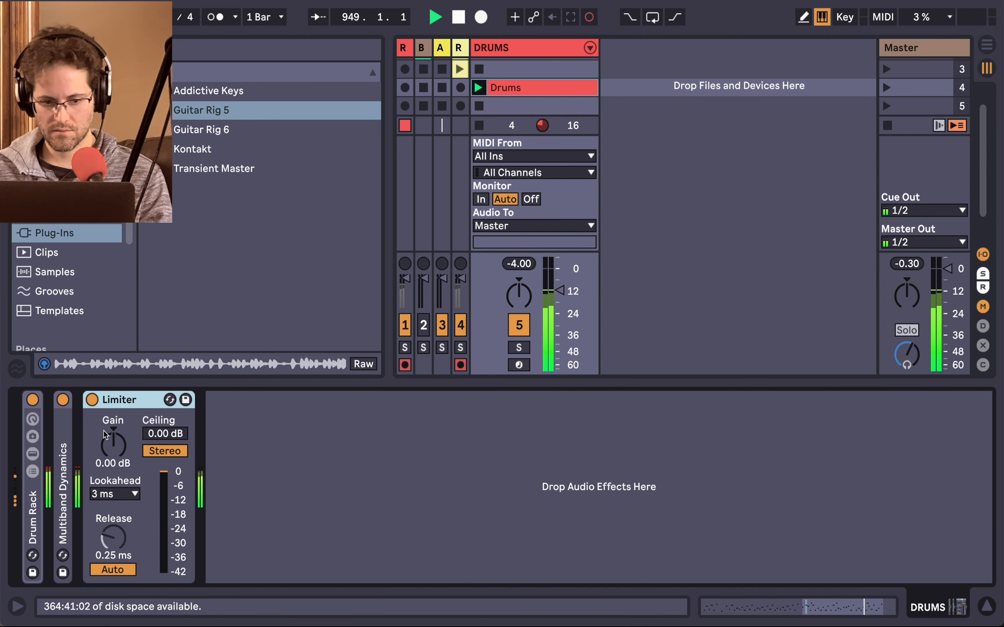
left_click(69, 434)
key("Delete")
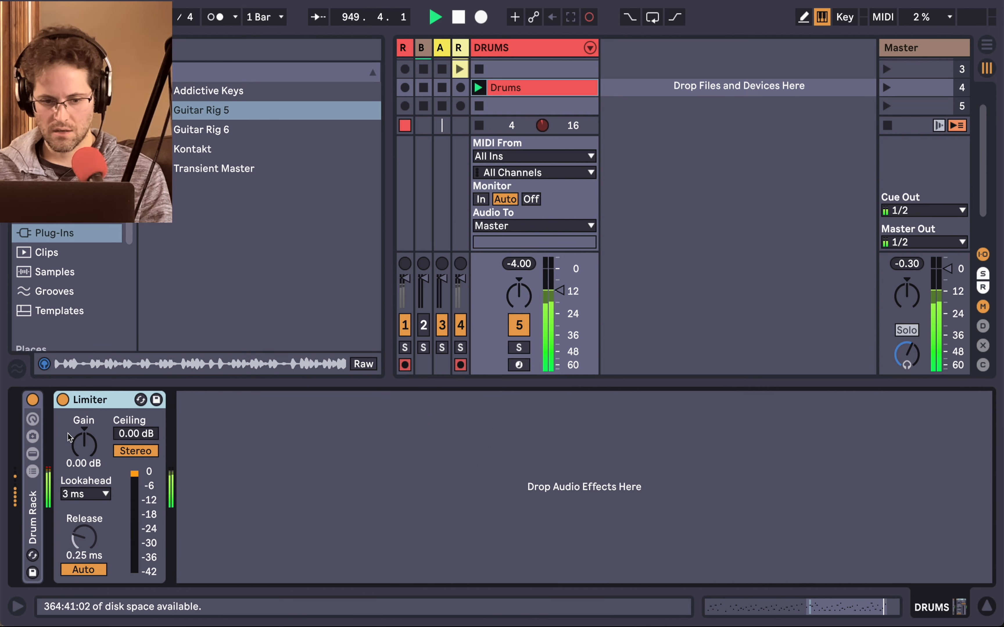
Step: Lower the Limiter gain on the DRUMS track to -11.8 dB and check the notes in the Drums clip
double_click(34, 530)
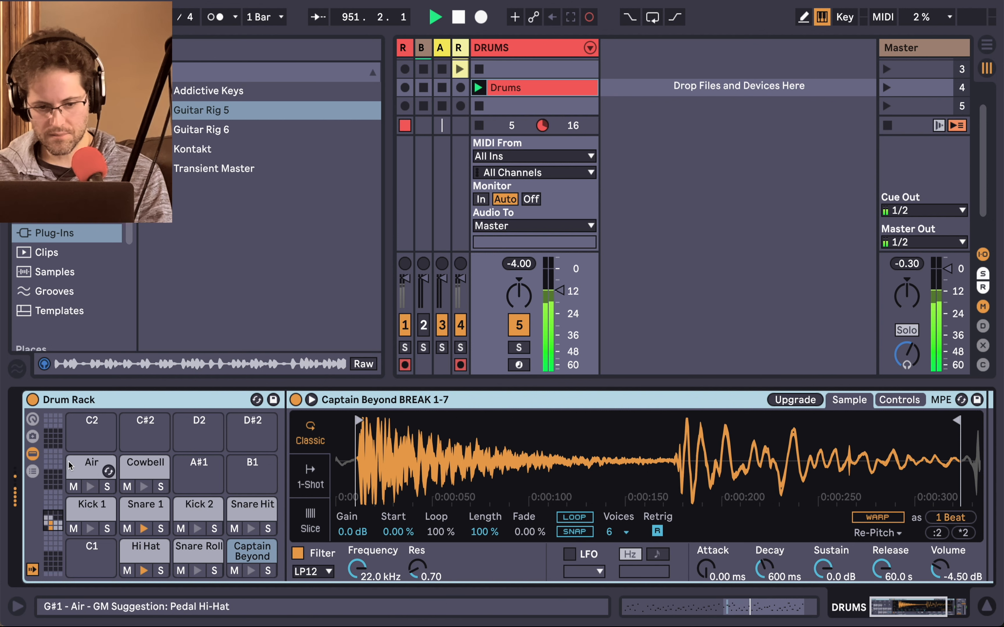
double_click(143, 399)
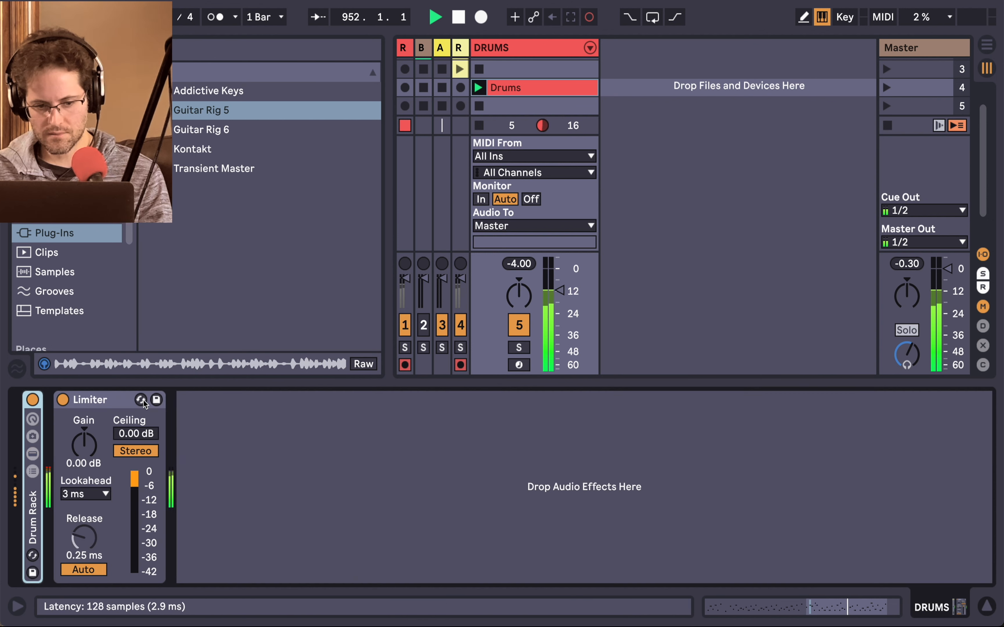
left_click_drag(67, 466, 67, 491)
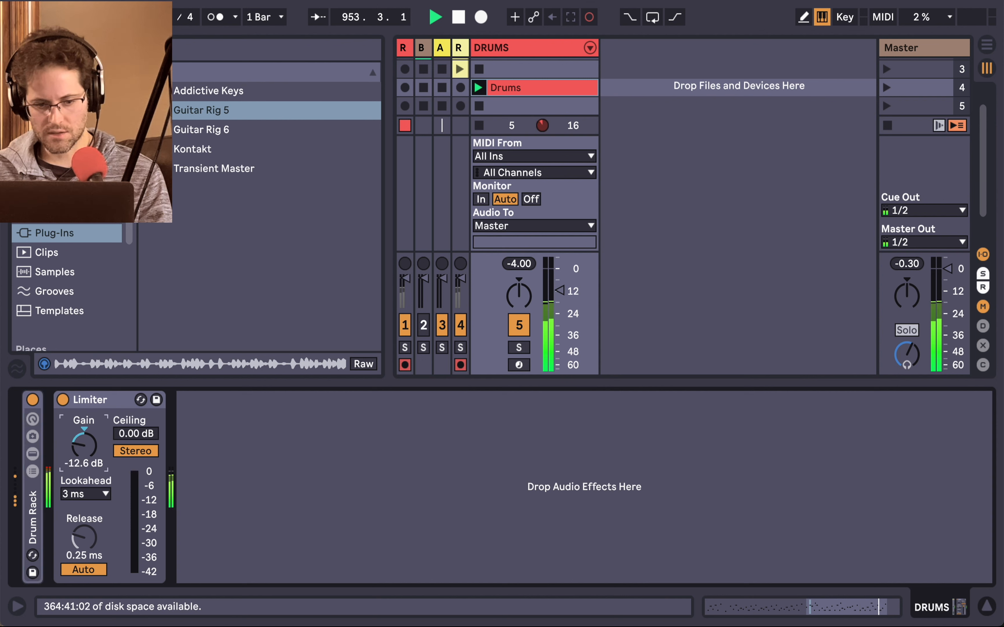
left_click_drag(86, 453, 86, 449)
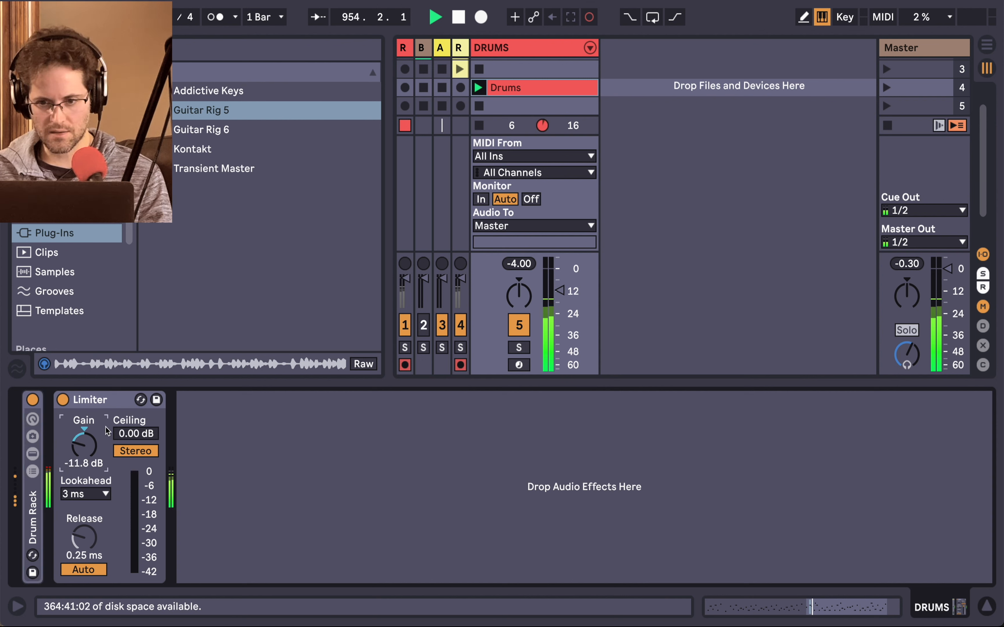
double_click(506, 89)
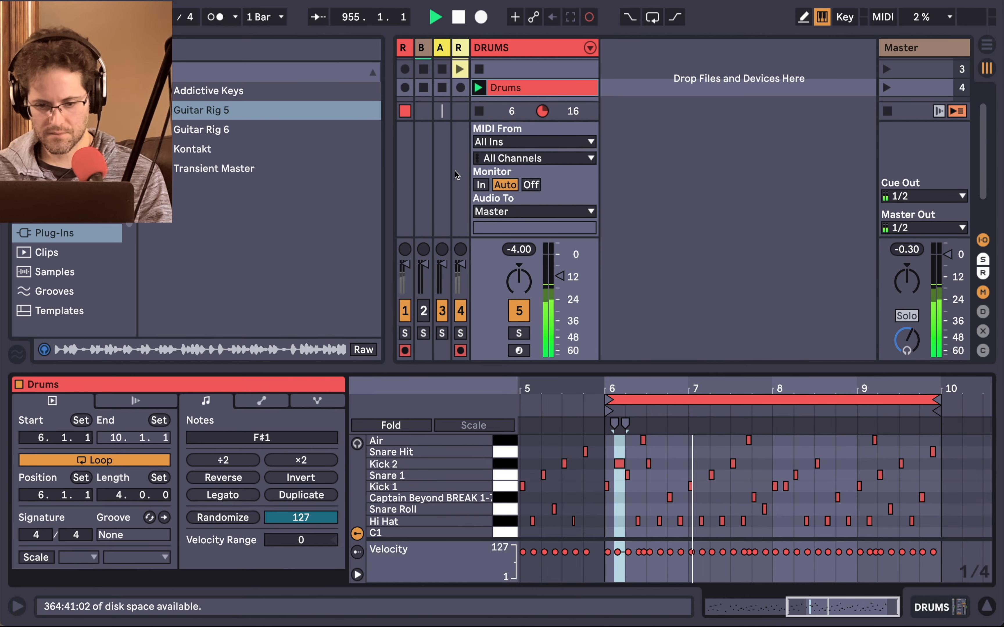
key("shift+Tab")
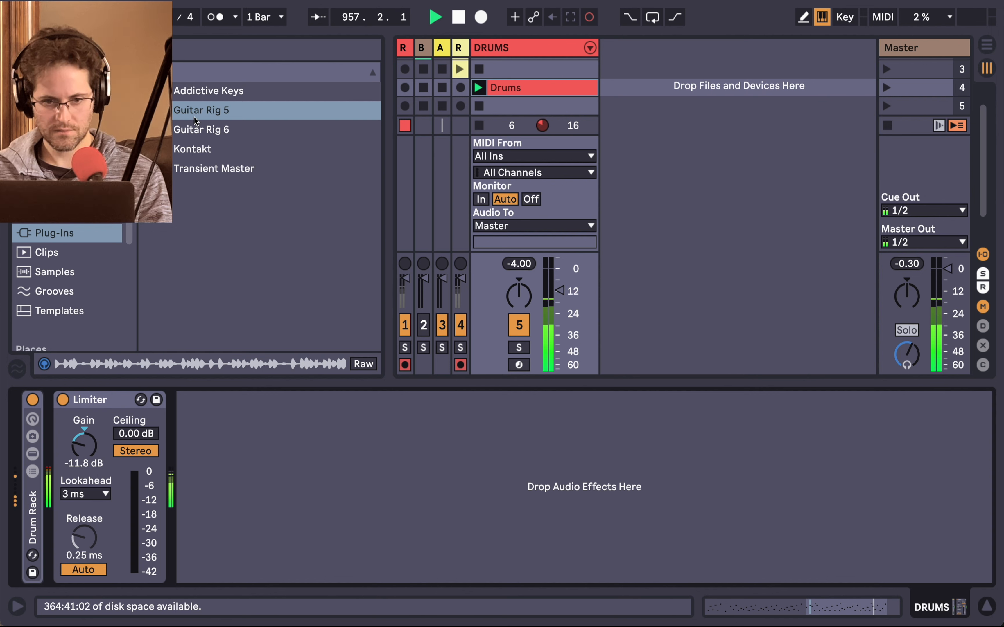
Step: Add Guitar Rig 5 after the Limiter on the DRUMS track, close its window and set the track volume to -6 dB
left_click_drag(195, 113, 202, 414)
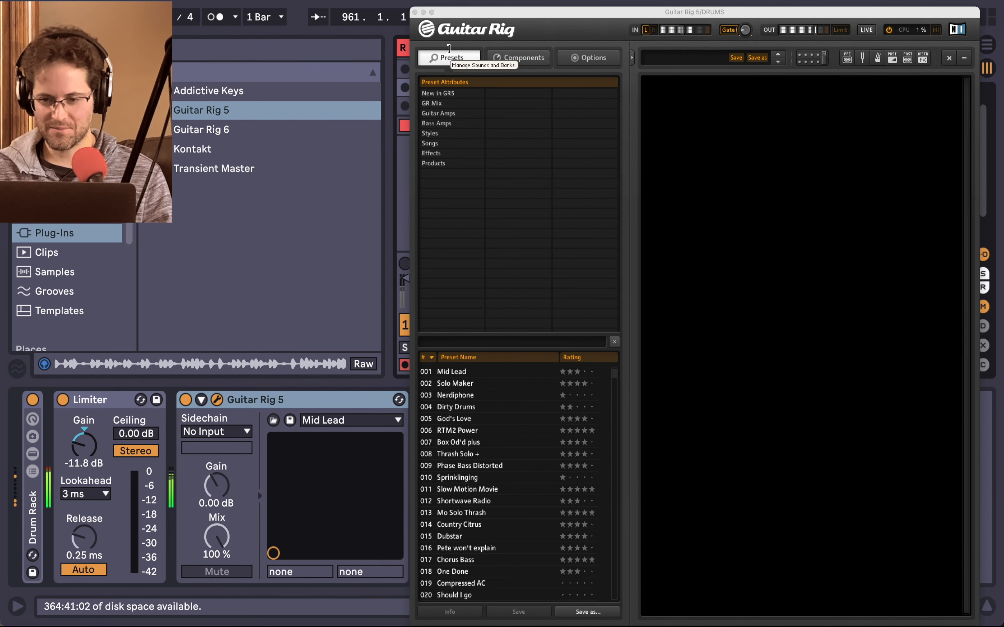
left_click(415, 12)
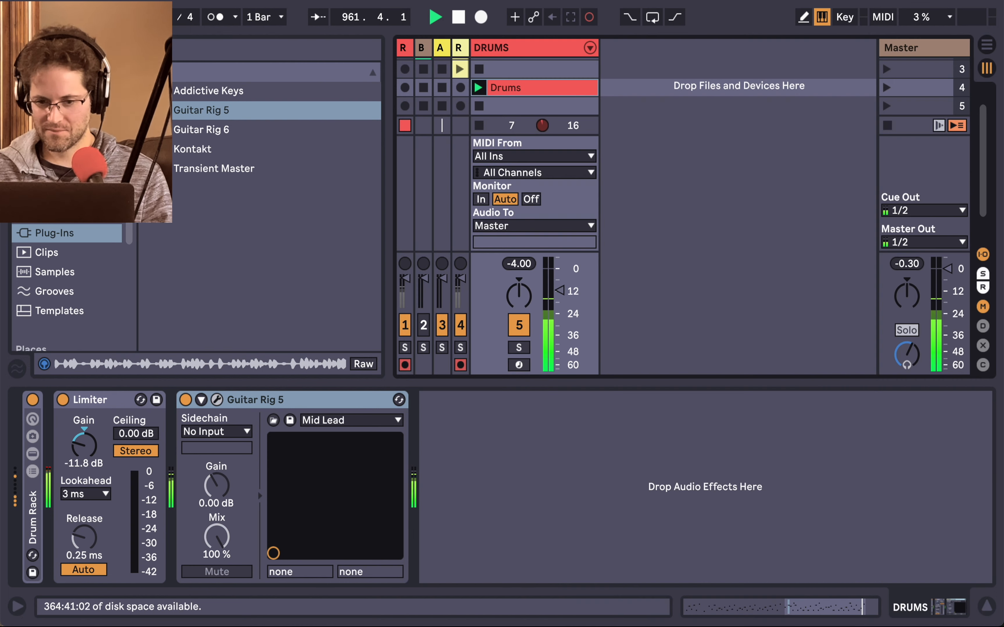
left_click_drag(560, 291, 560, 280)
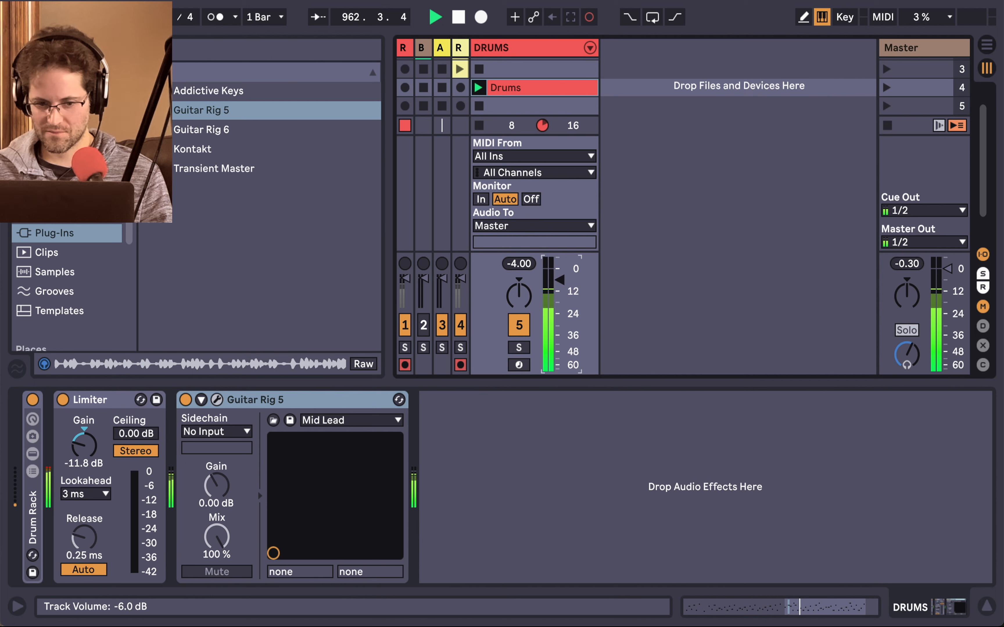
Step: Show the Drum Rack's chain list and insert a Utility between the Drum Rack and the Limiter
double_click(29, 530)
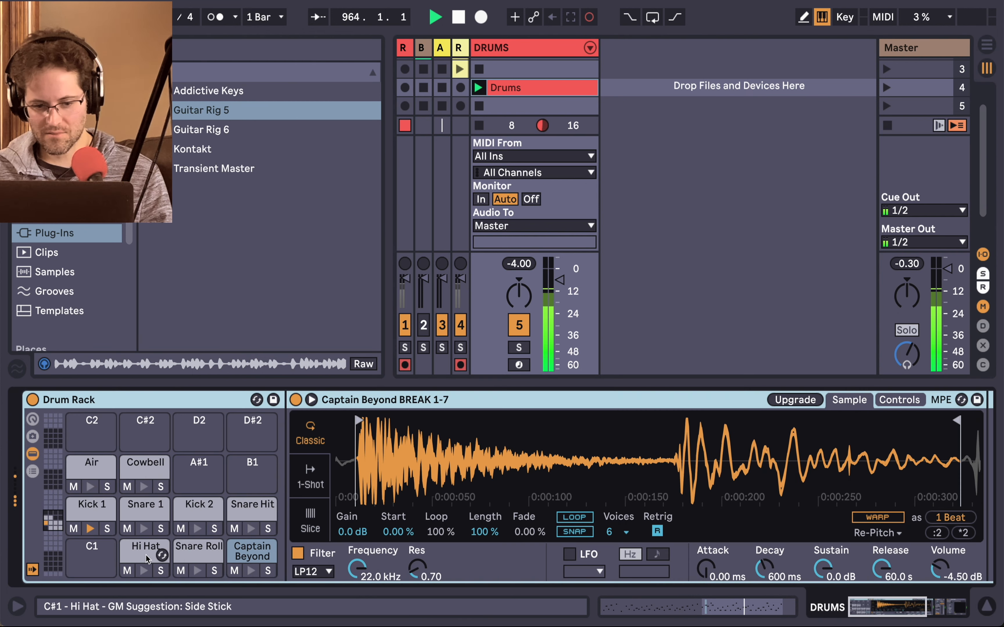
left_click(33, 472)
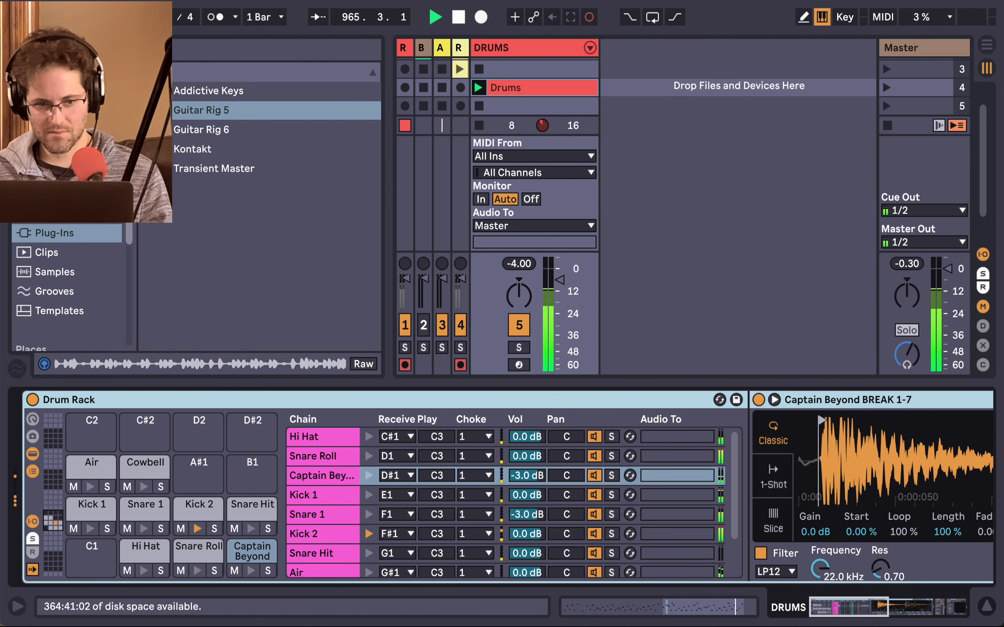
left_click(75, 174)
scroll(220, 218, "down", 6)
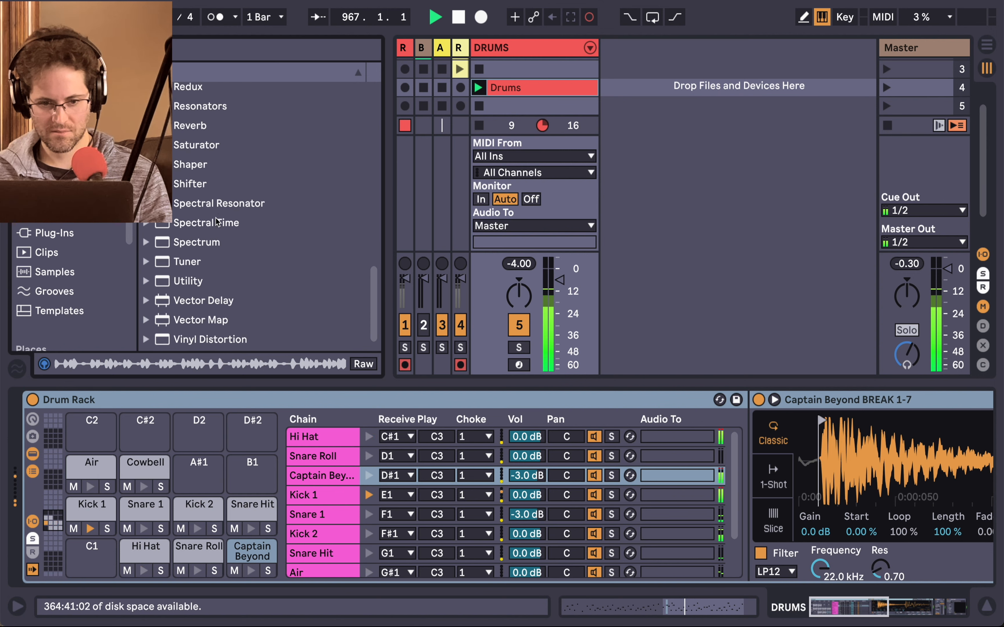
left_click_drag(187, 281, 209, 289)
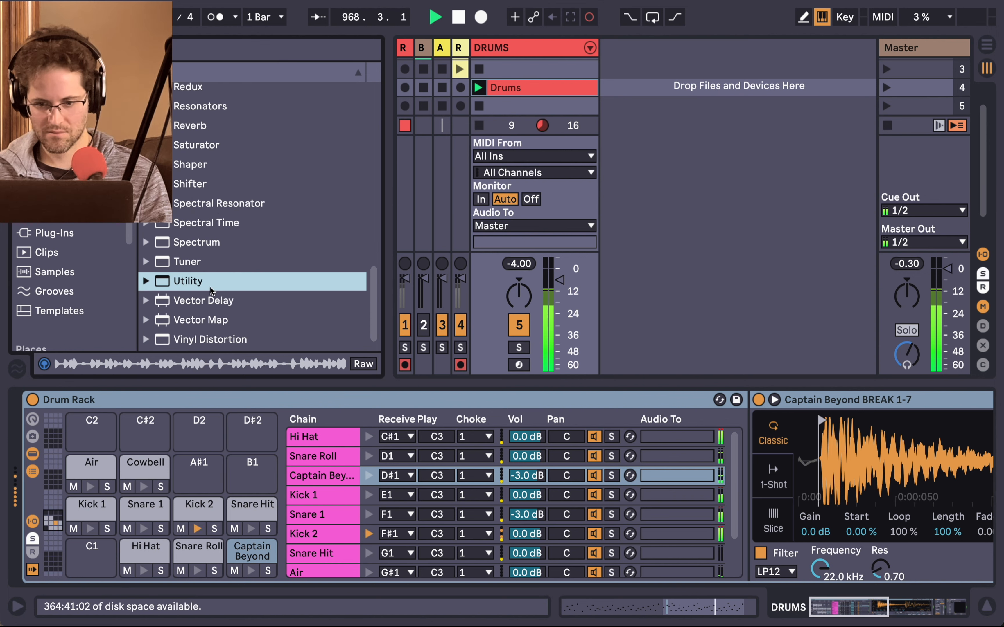
double_click(201, 398)
left_click_drag(188, 282, 59, 511)
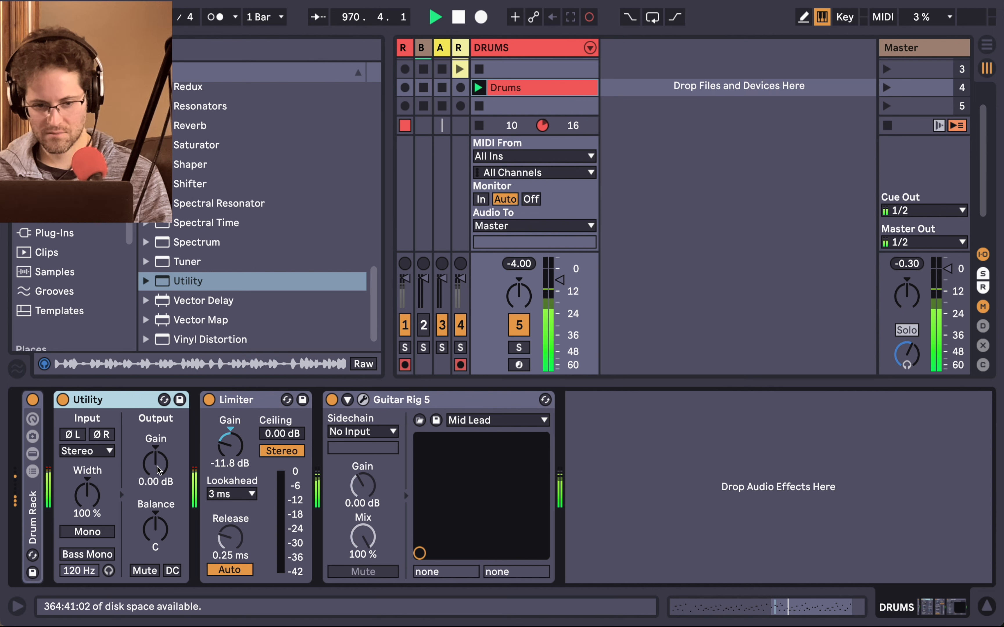
Step: Set the Utility gain to -13.3 dB and reset both the Limiter gain and the DRUMS track volume to 0 dB
left_click_drag(156, 467, 156, 490)
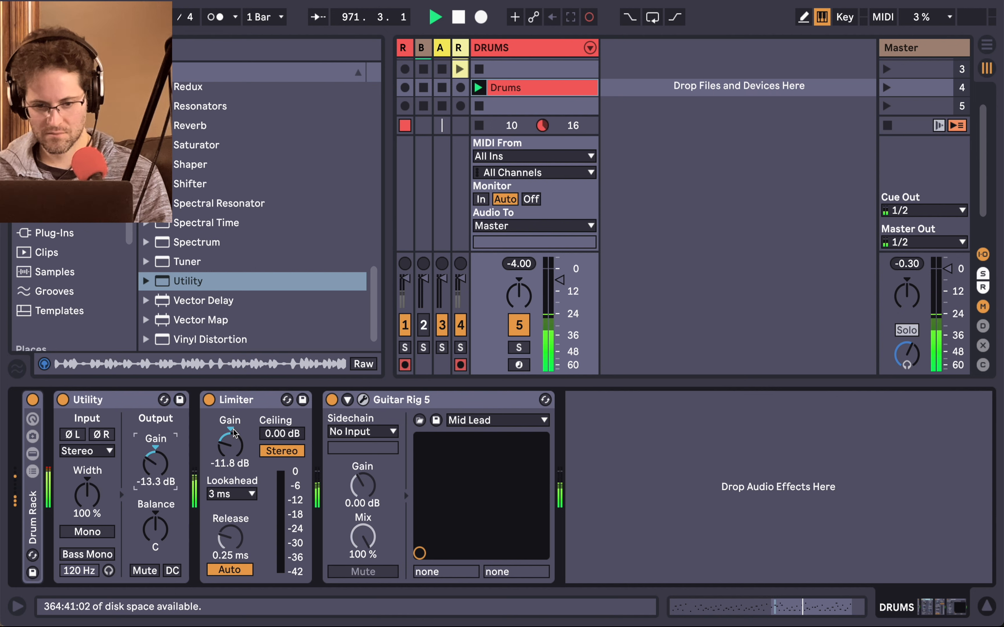
double_click(225, 448)
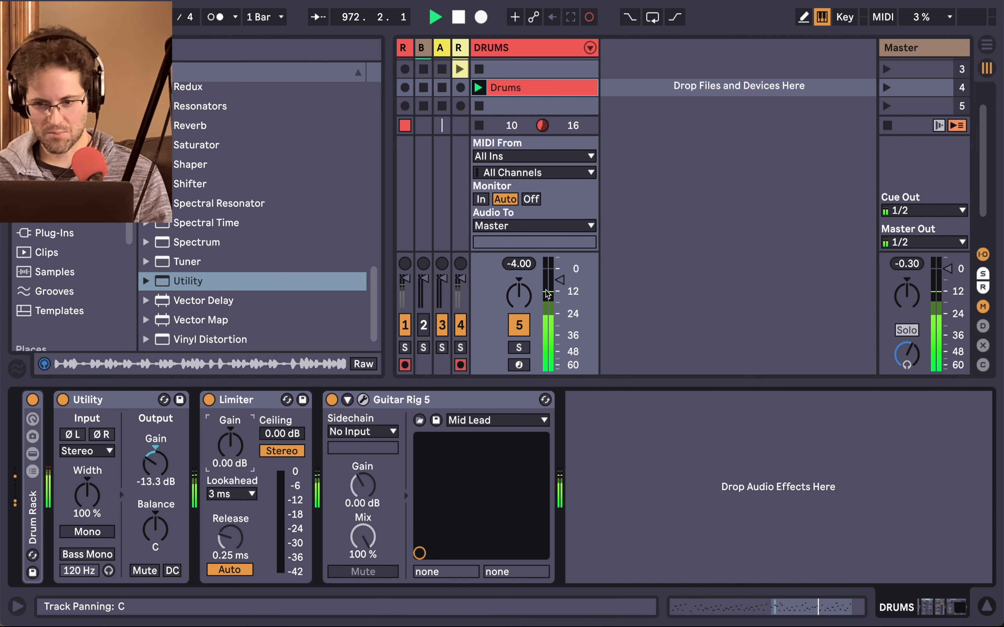
double_click(562, 287)
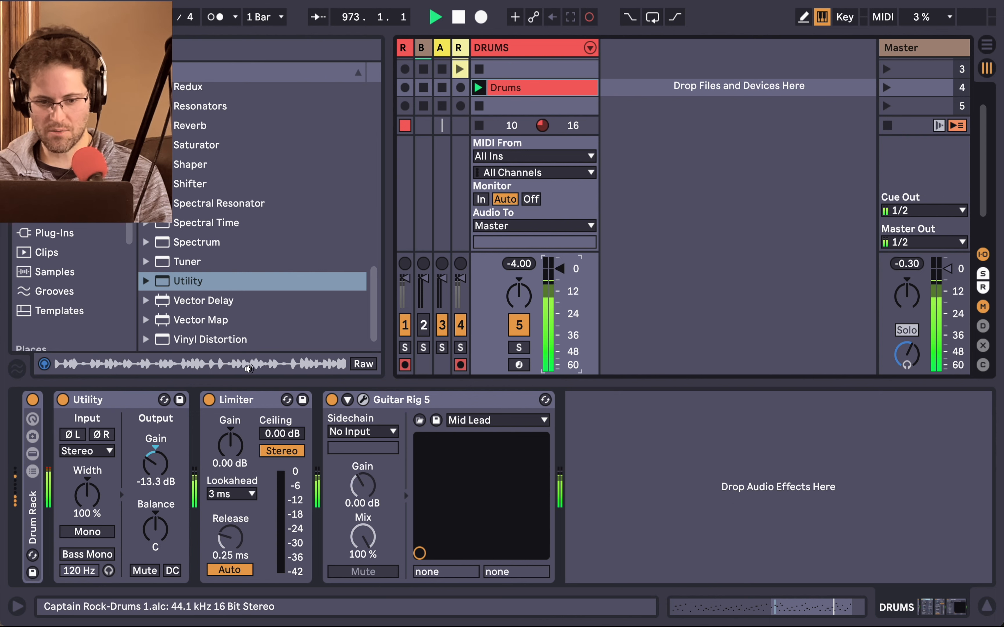
Step: Lower the Utility gain to -18.4 dB and reset the DRUMS track's peak level indicator
left_click_drag(155, 464, 156, 477)
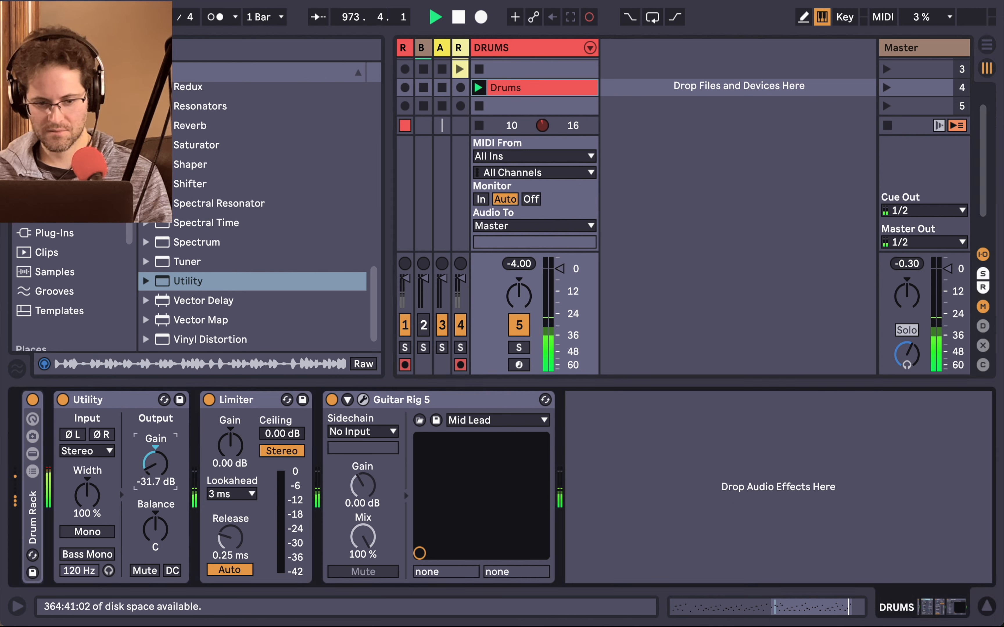
left_click_drag(155, 464, 152, 455)
left_click(517, 265)
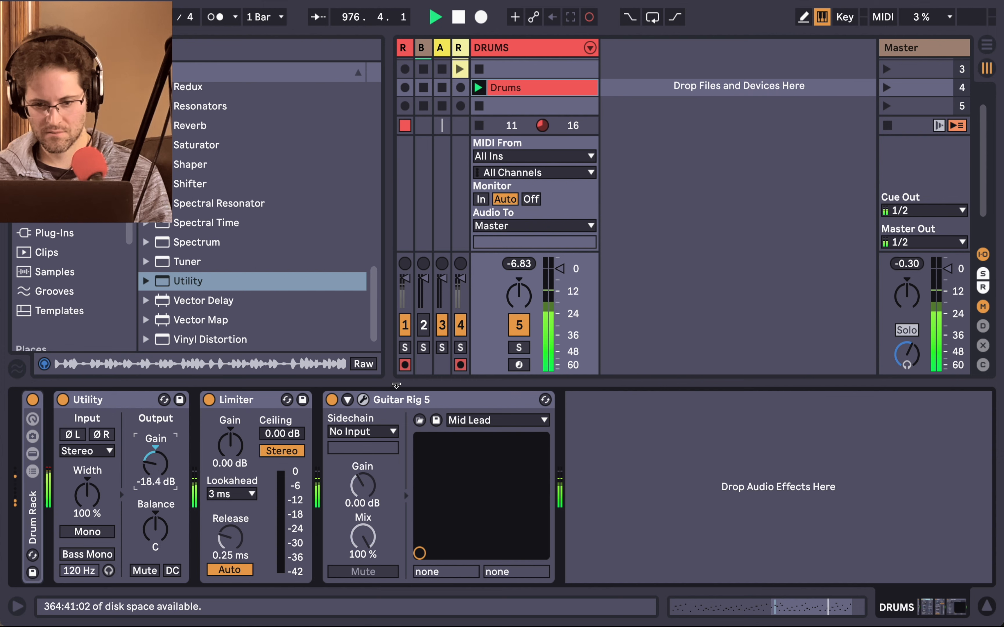
Step: Load the Nerdiphone preset in Guitar Rig 5 on the DRUMS track and rate it four stars, closing the plug-in window
left_click(363, 401)
left_click(363, 401)
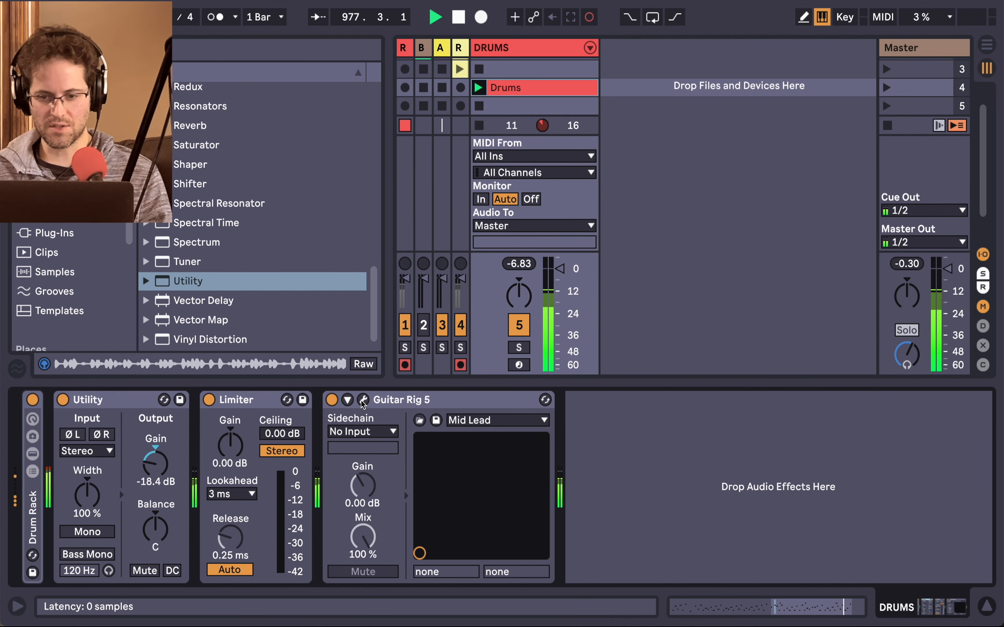
left_click(364, 401)
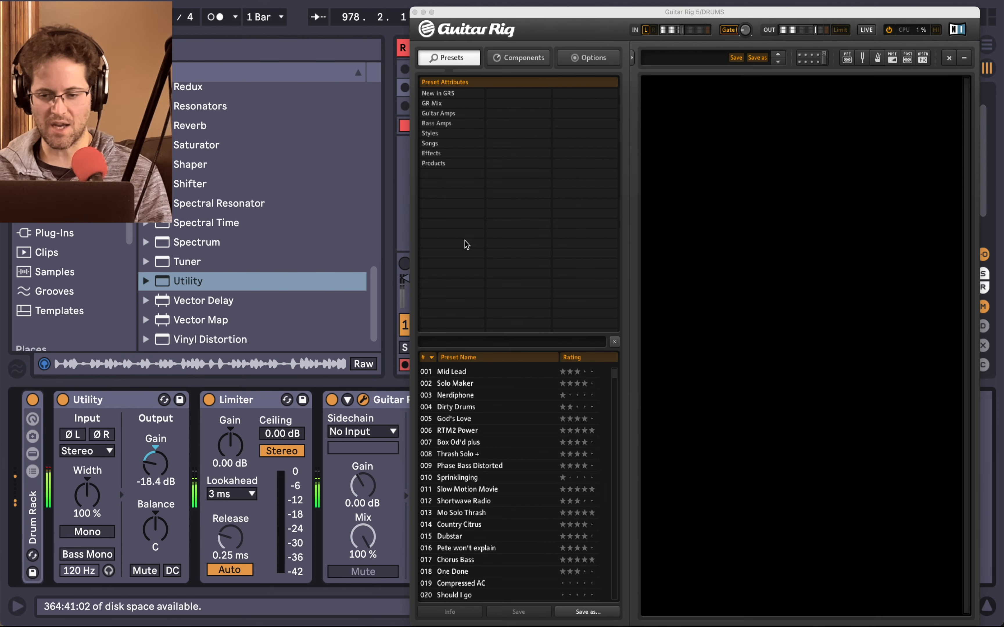
left_click(471, 352)
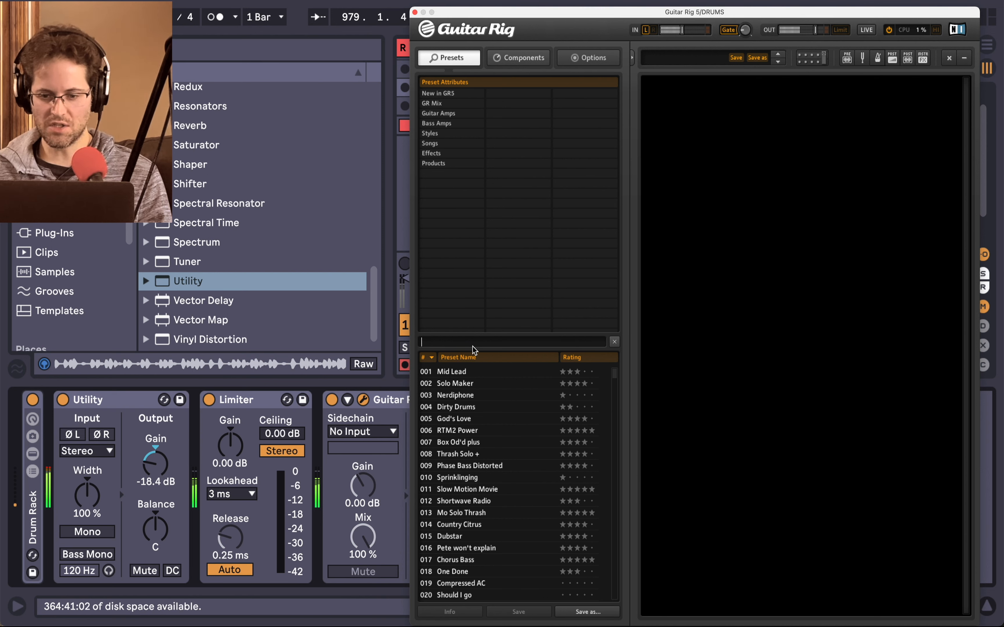
left_click(474, 395)
left_click_drag(485, 348, 504, 118)
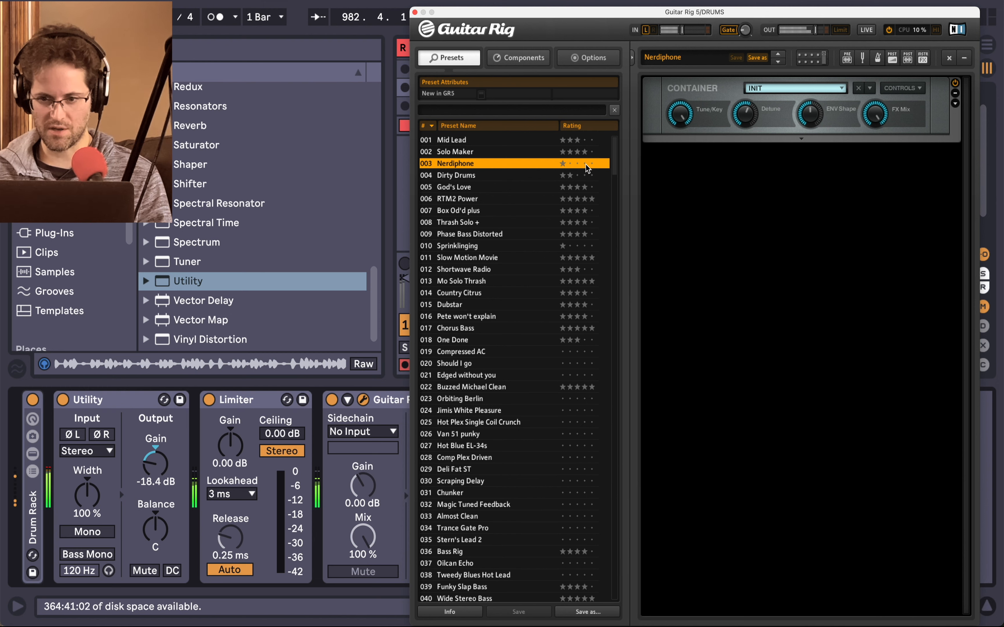
left_click(577, 164)
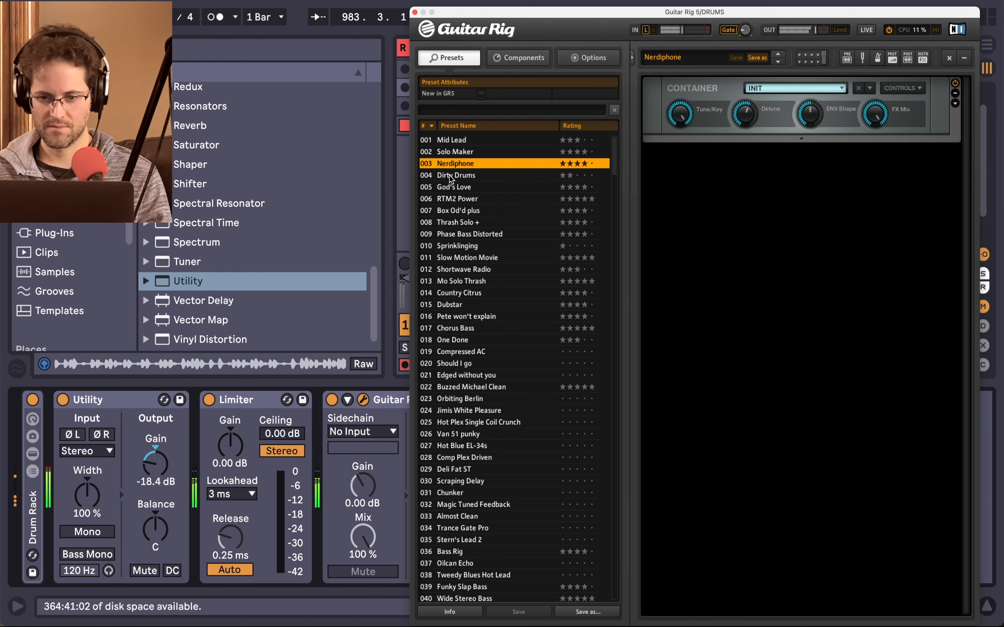
left_click(415, 12)
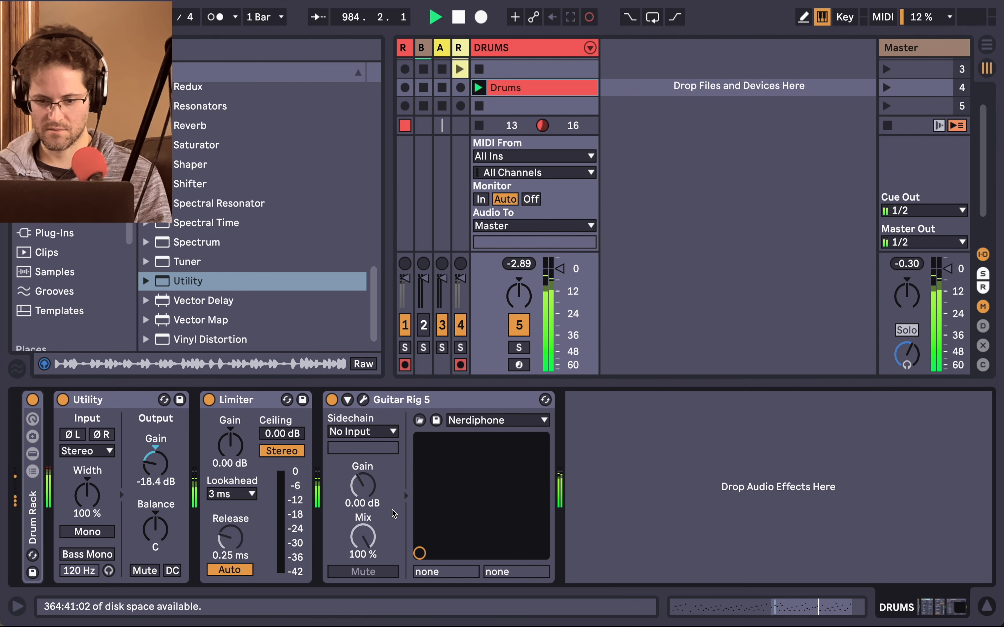
Step: Move the Limiter after Guitar Rig 5 in the DRUMS device chain
left_click_drag(245, 401, 596, 413)
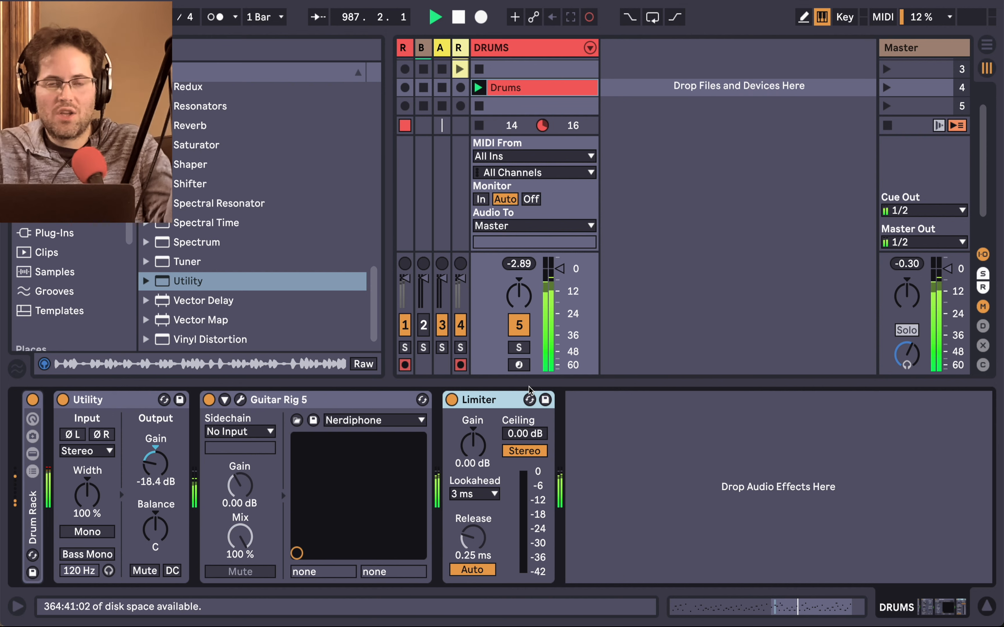
Step: Look through Guitar Rig 5's reverb components, including IceVerb, and close the plug-in window without adding one
left_click(240, 400)
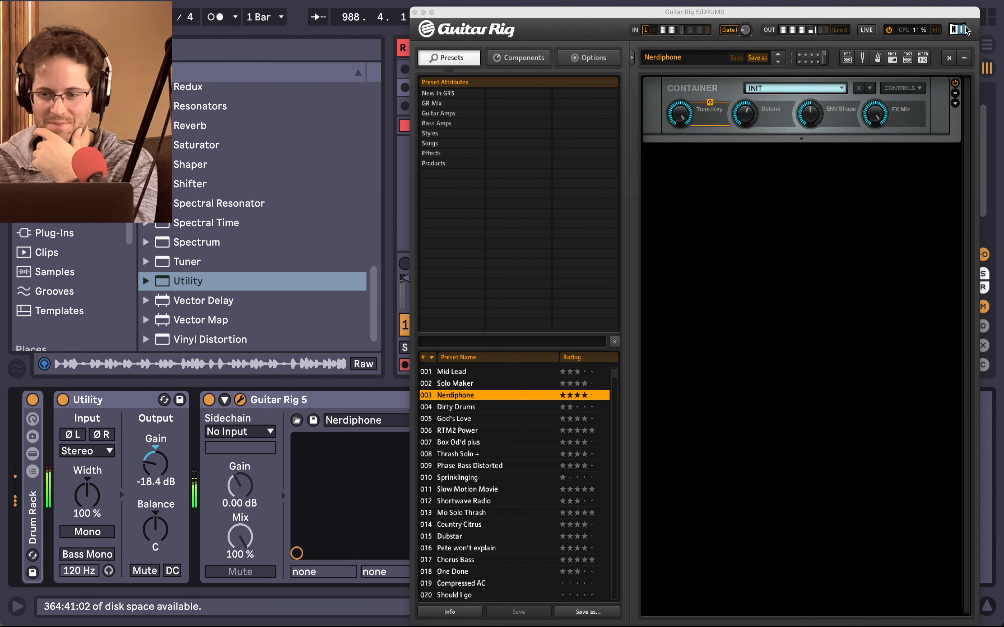
left_click(532, 57)
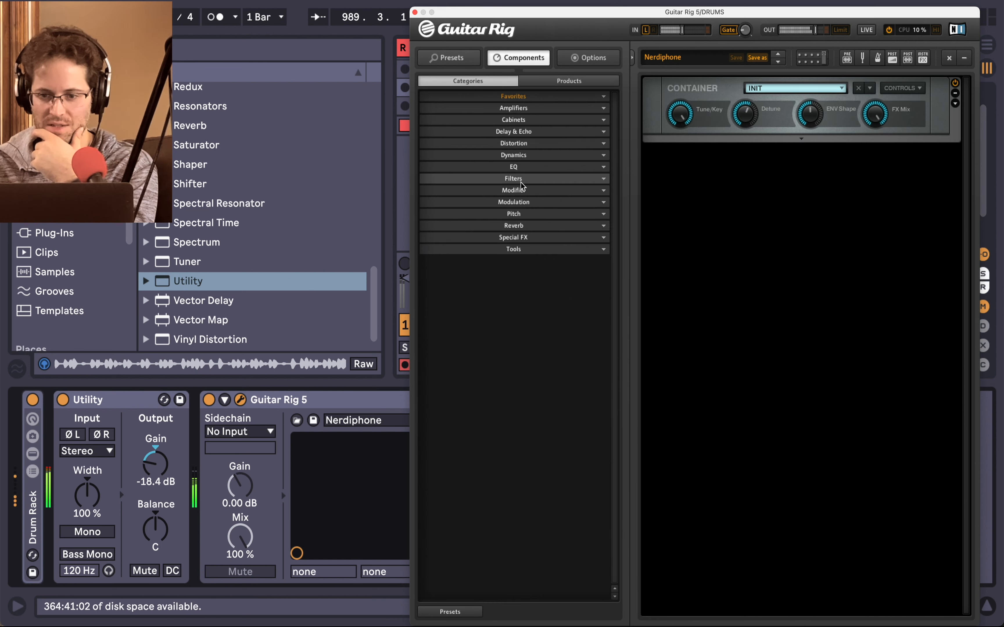
left_click(540, 226)
left_click(467, 247)
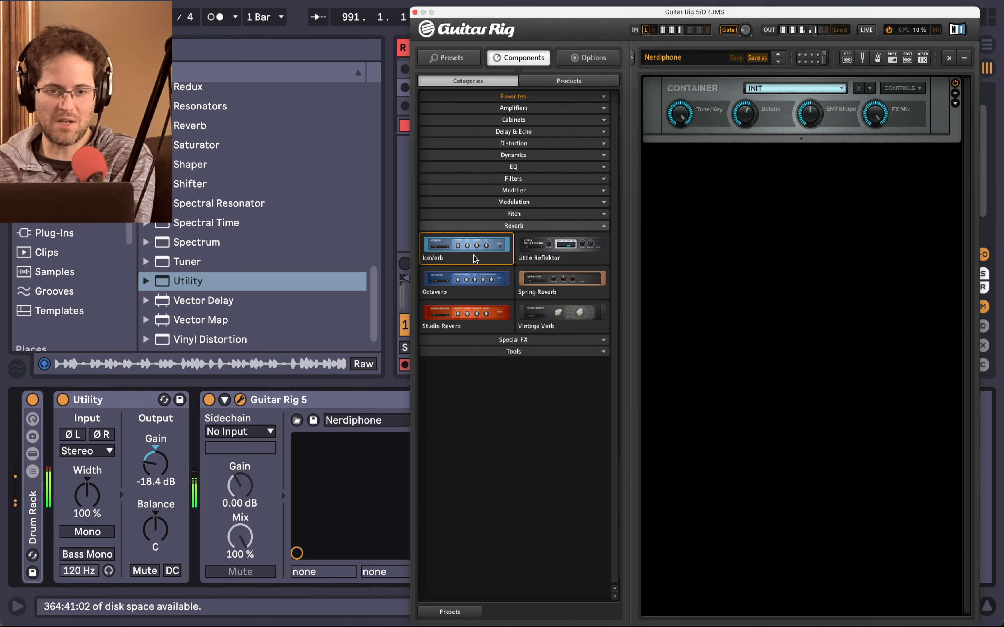
left_click(414, 12)
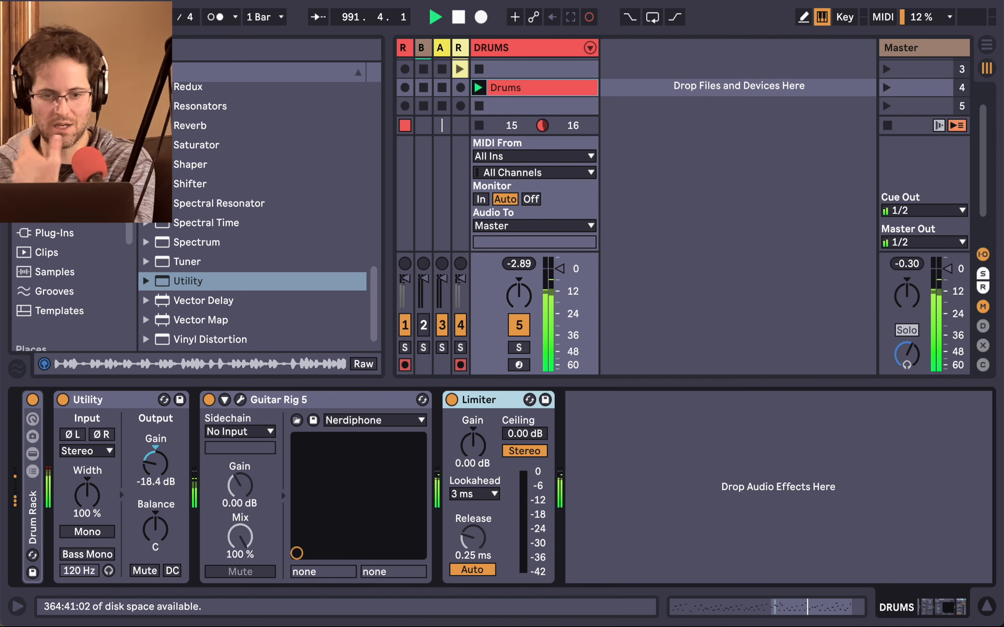
Step: Add Ableton's Reverb to the DRUMS track and place it between Guitar Rig 5 and the Limiter
scroll(237, 165, "up", 5)
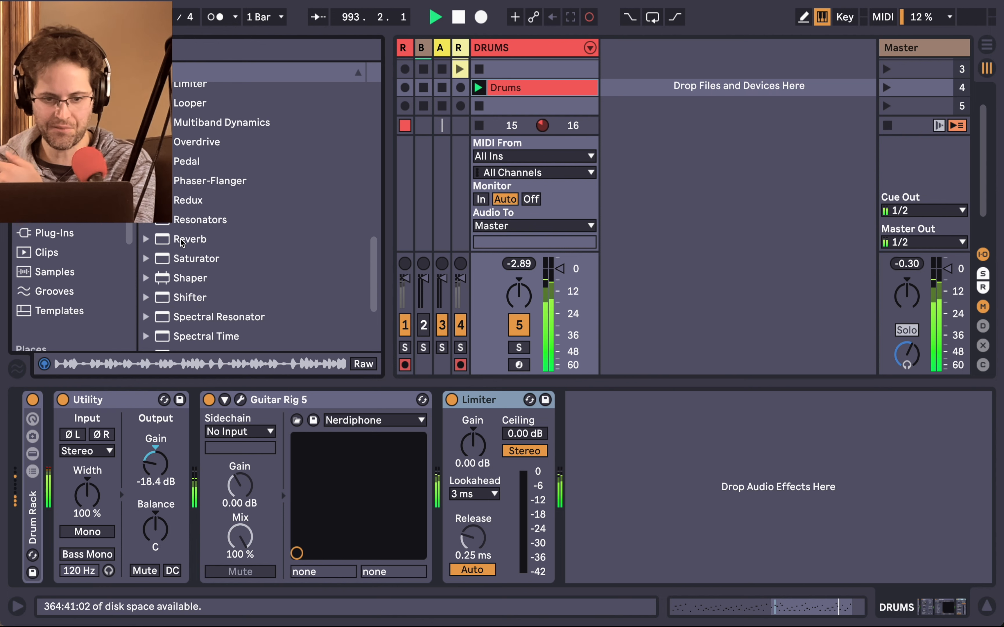
left_click(216, 240)
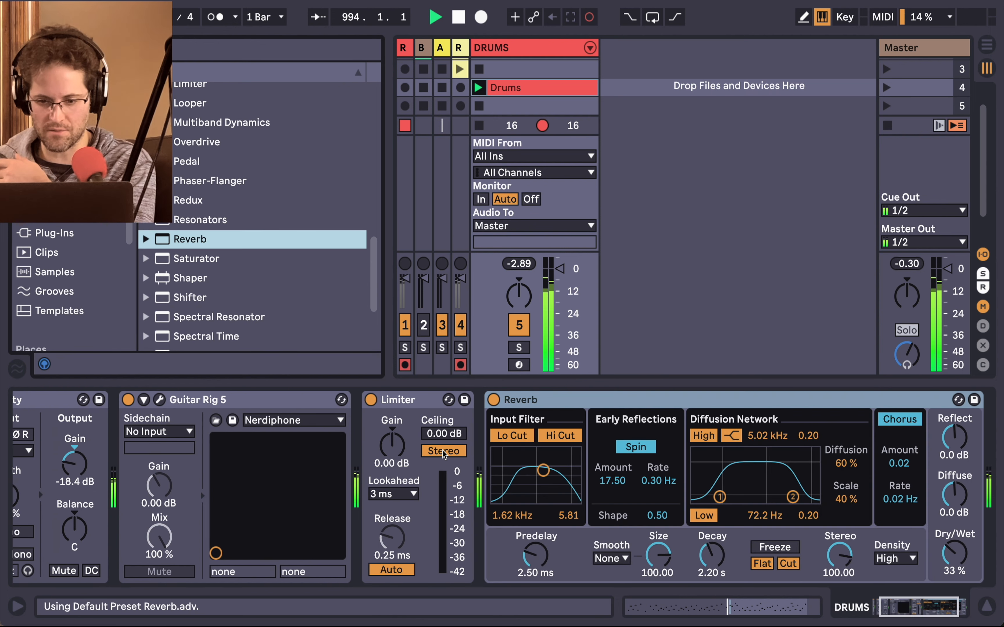
left_click_drag(587, 399, 362, 420)
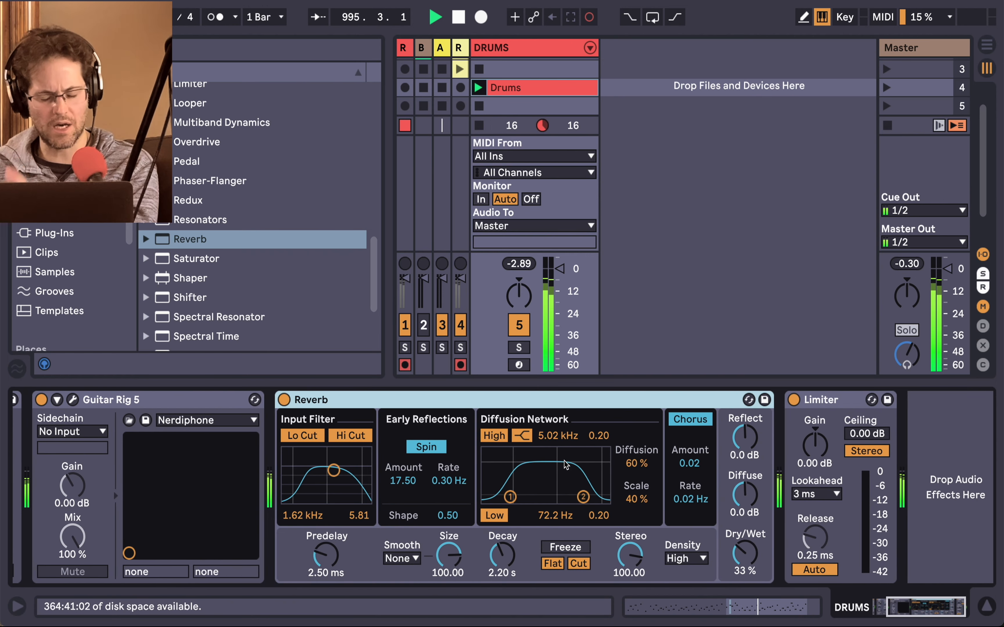
Step: Set the Reverb's input filter to 1.14 kHz and 4.75, decay to 11.2 s, and diffusion filters to 54.4 Hz low and 7.29 kHz high
left_click_drag(333, 470, 328, 475)
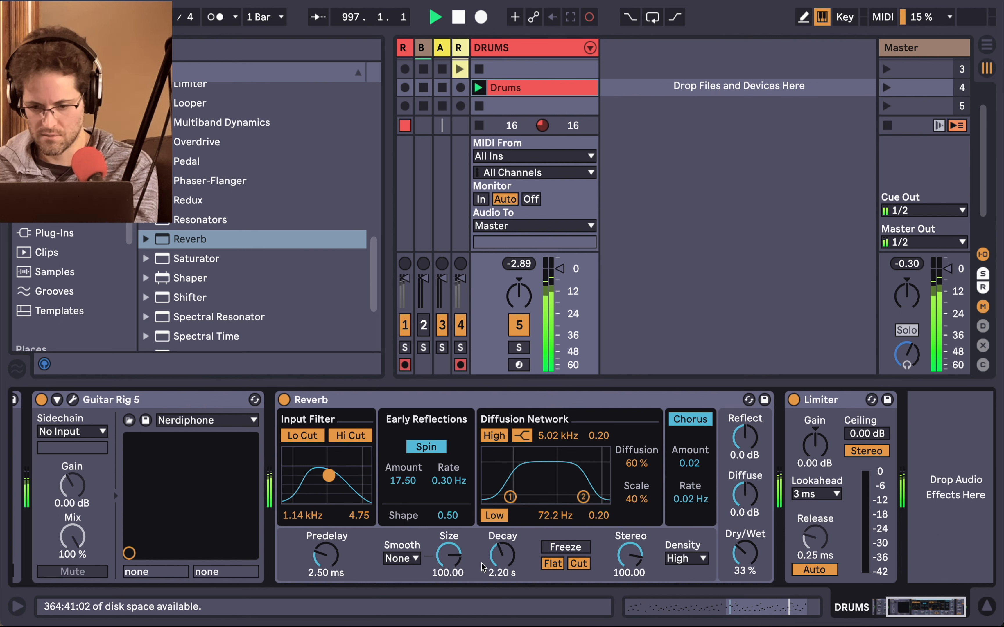
left_click_drag(507, 562, 505, 497)
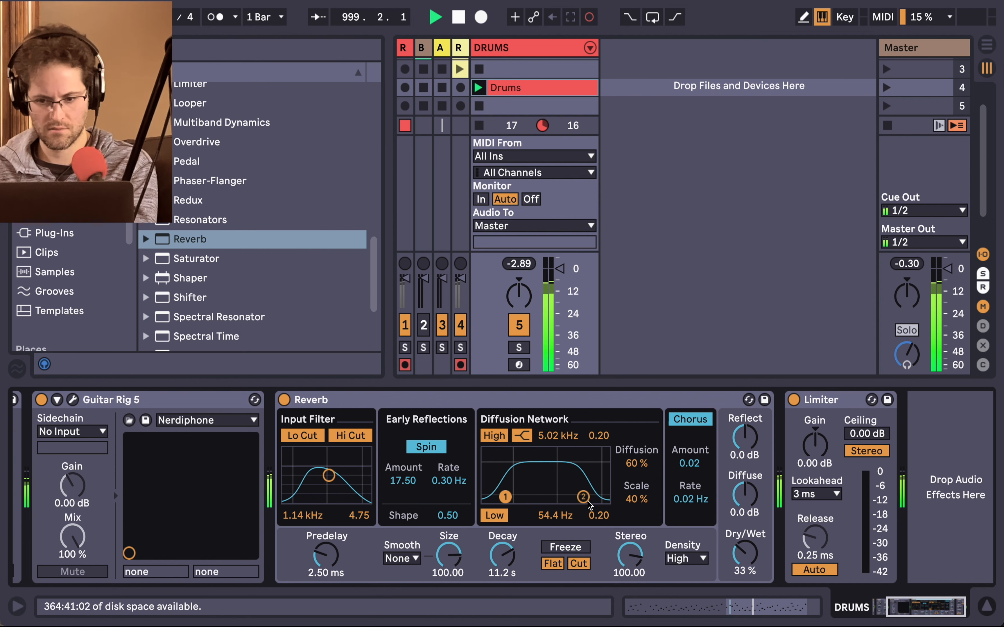
left_click_drag(583, 497, 590, 497)
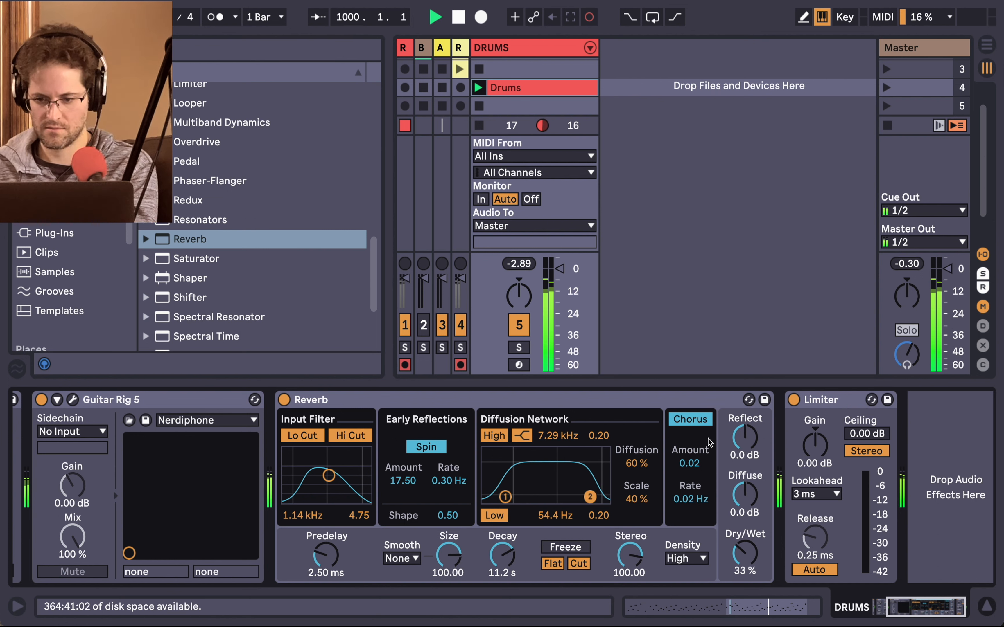
Step: Set the Reverb's chorus amount to 0.66, input filter to 1.33 kHz and 5.15, and predelay to 5.34 ms
left_click_drag(703, 460, 703, 444)
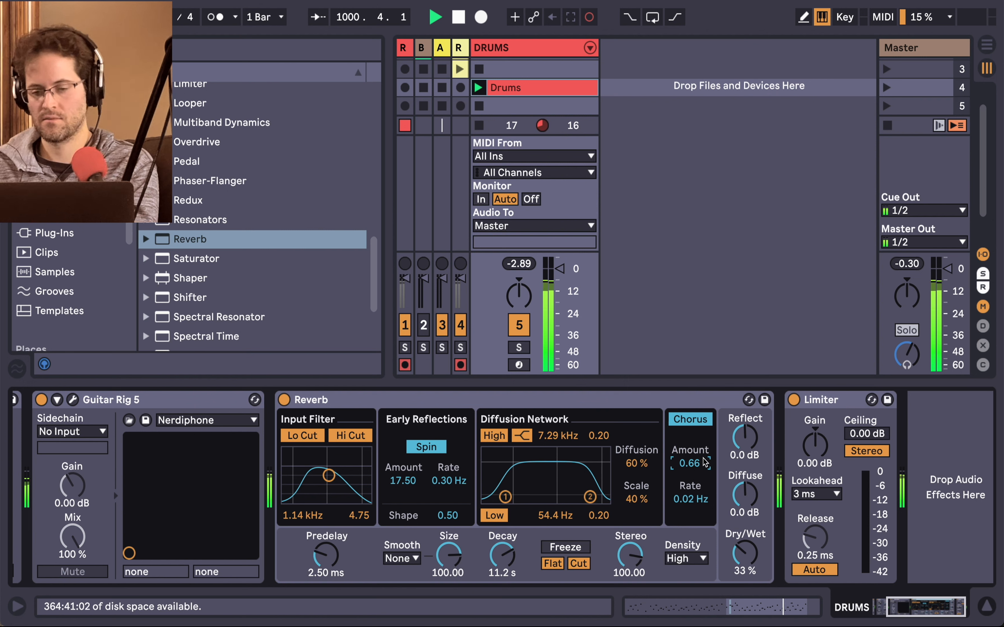
left_click_drag(329, 475, 331, 473)
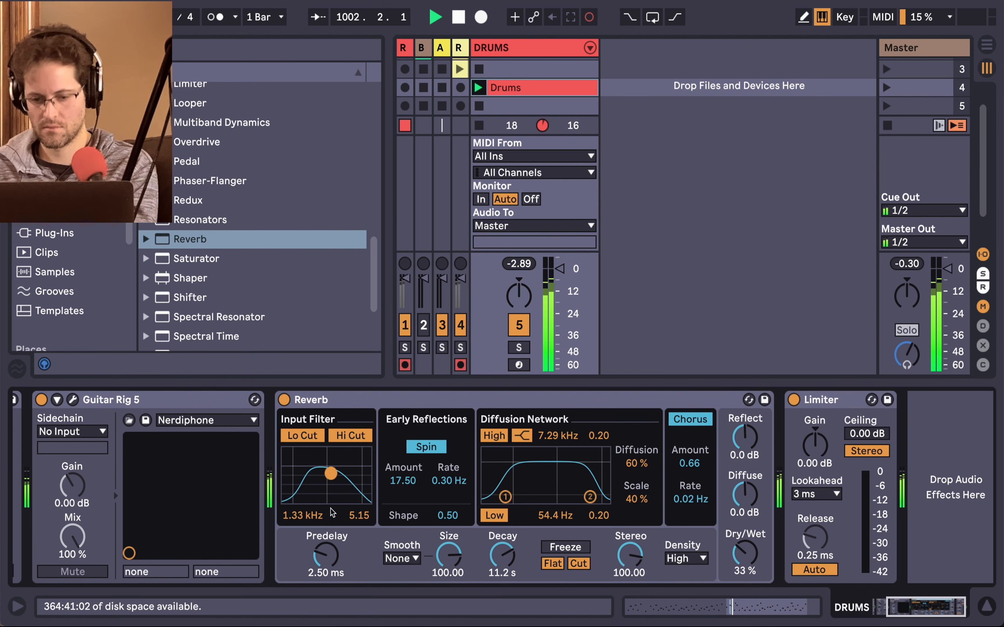
left_click_drag(325, 555, 326, 547)
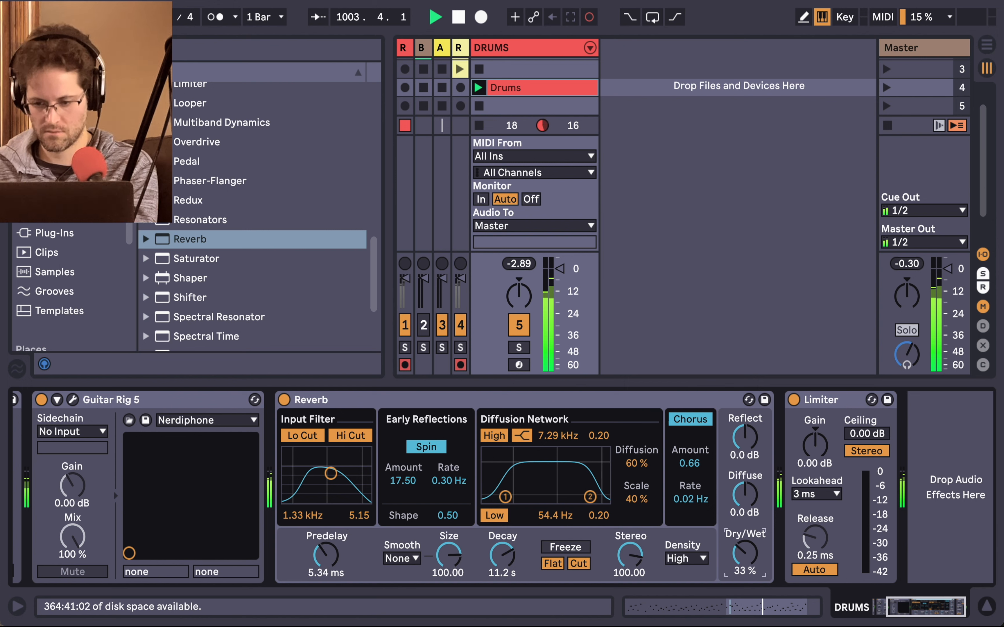
Step: Compare the drums dry and wet by lowering the Reverb's Dry/Wet to 0 % and returning it to 33 %
left_click_drag(744, 554, 745, 577)
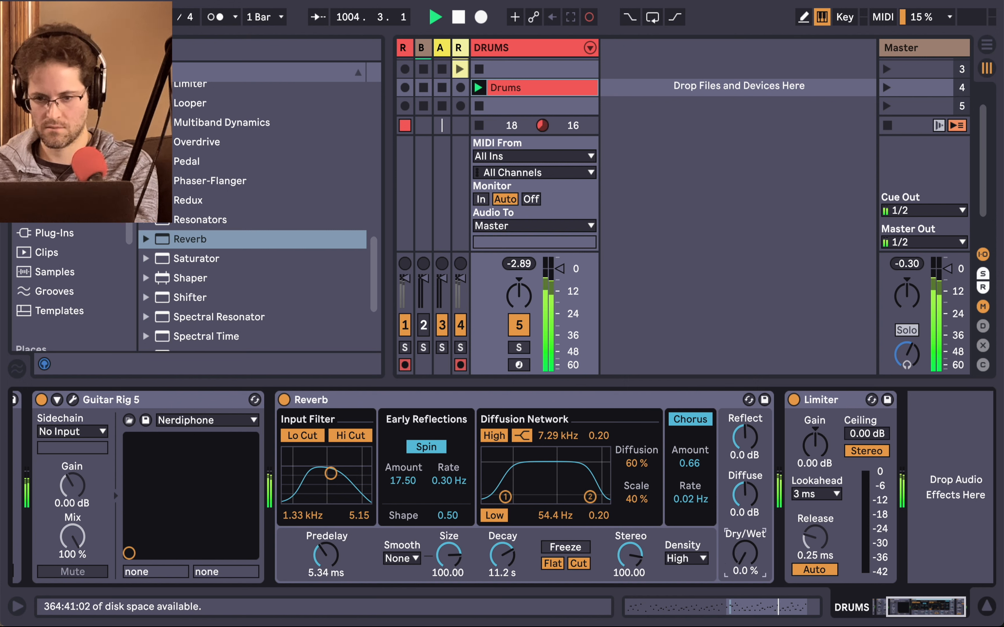
left_click_drag(745, 554, 745, 542)
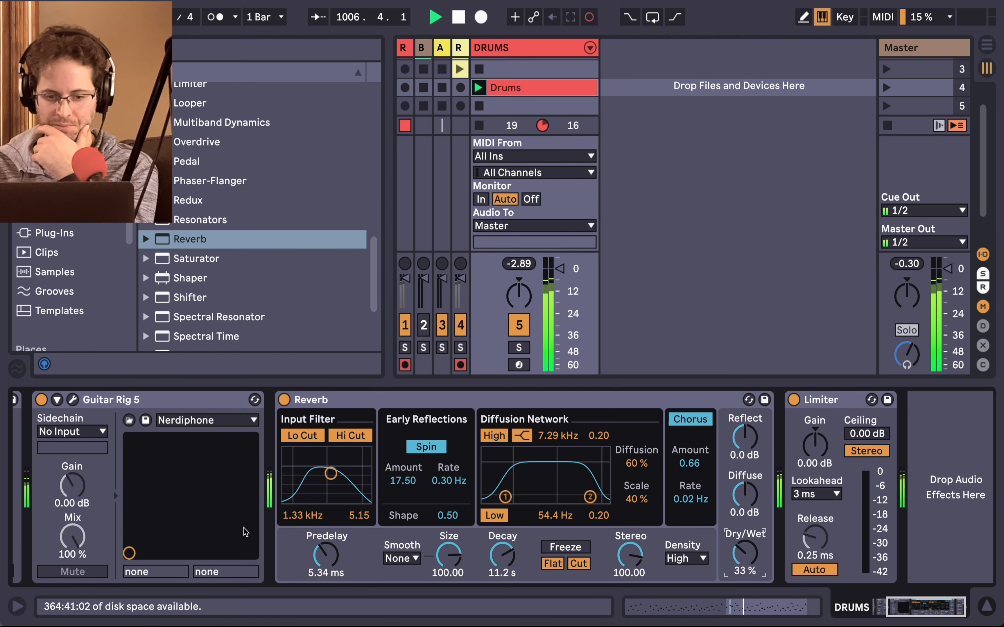
scroll(384, 494, "left", 5)
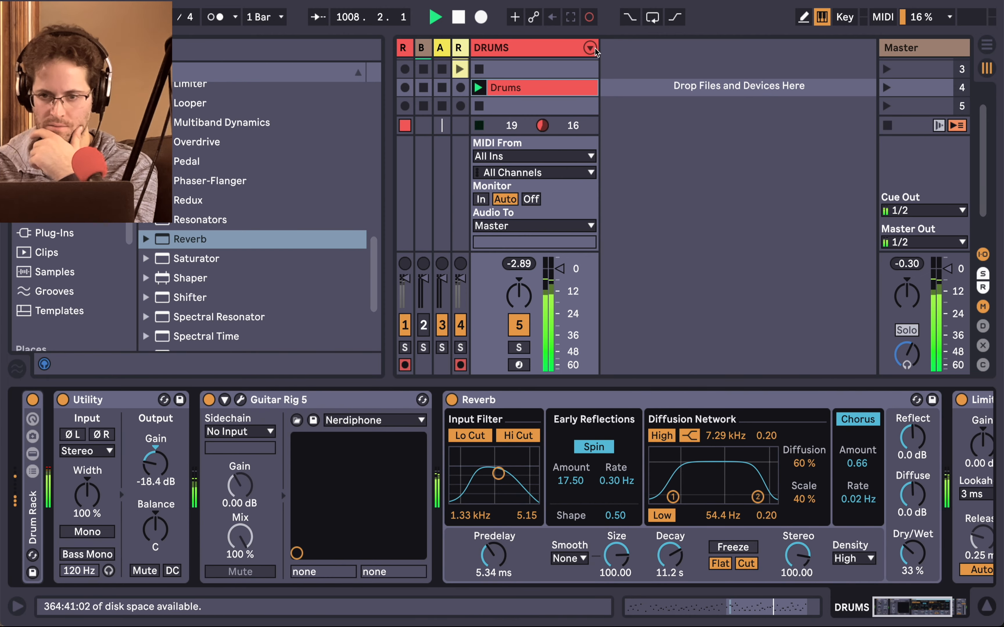
Step: Narrow the DRUMS track, widen and select the Bass guitar track, and fold its second Guitar Rig 5 device
left_click_drag(596, 47, 487, 48)
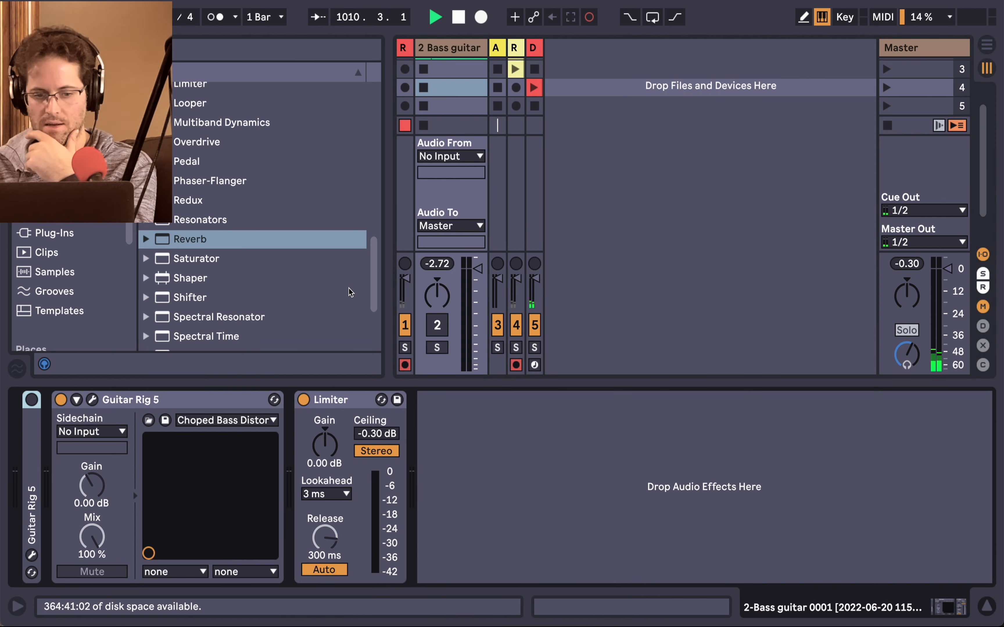
double_click(147, 401)
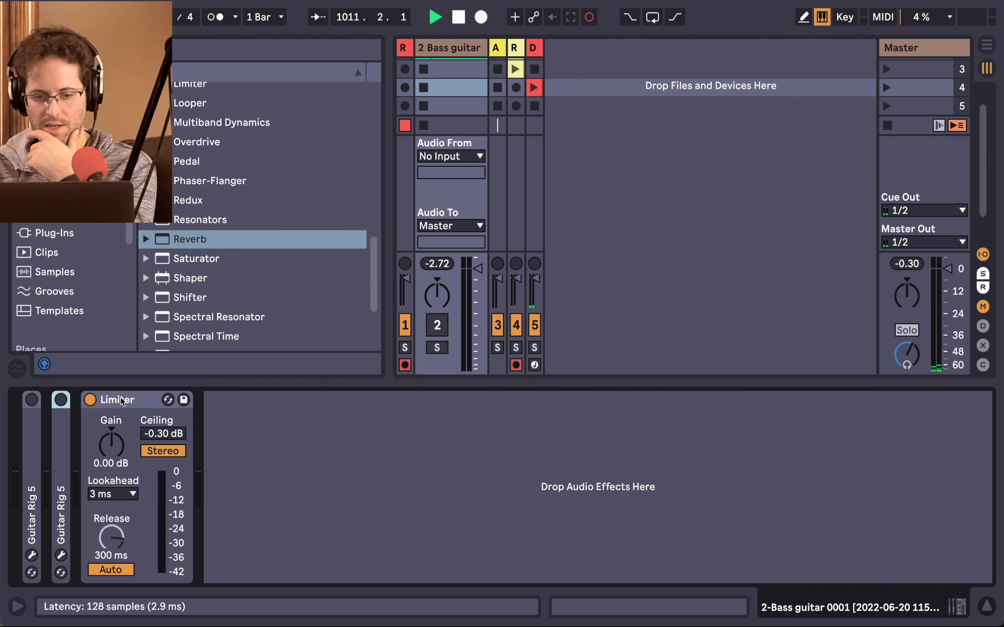
Step: Activate the Bass guitar track and launch its clip in scene 2
scroll(439, 91, "up", 2)
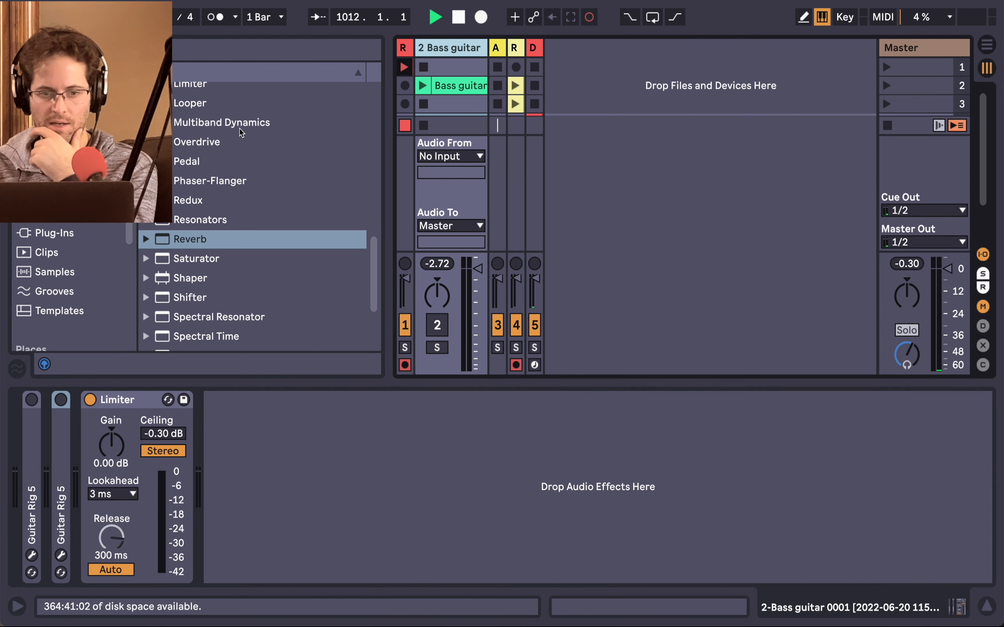
scroll(232, 166, "up", 5)
scroll(227, 198, "up", 10)
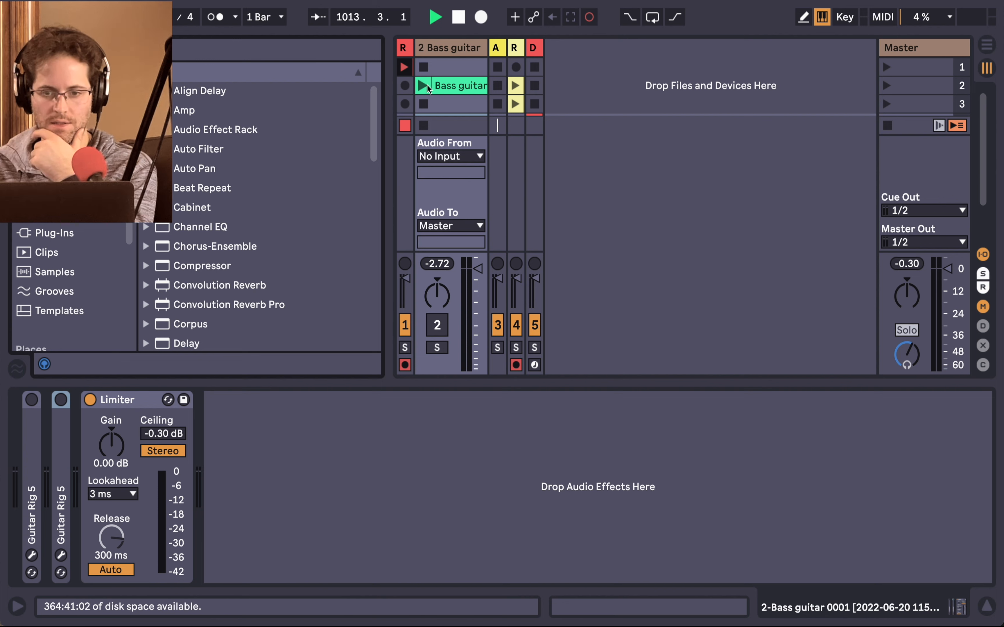
left_click(437, 325)
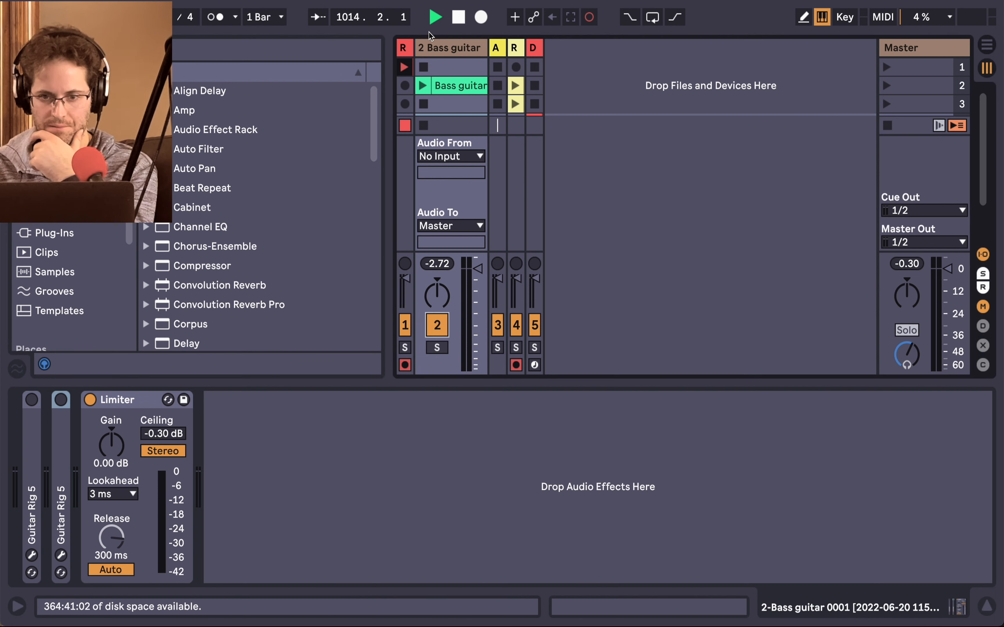
left_click(422, 88)
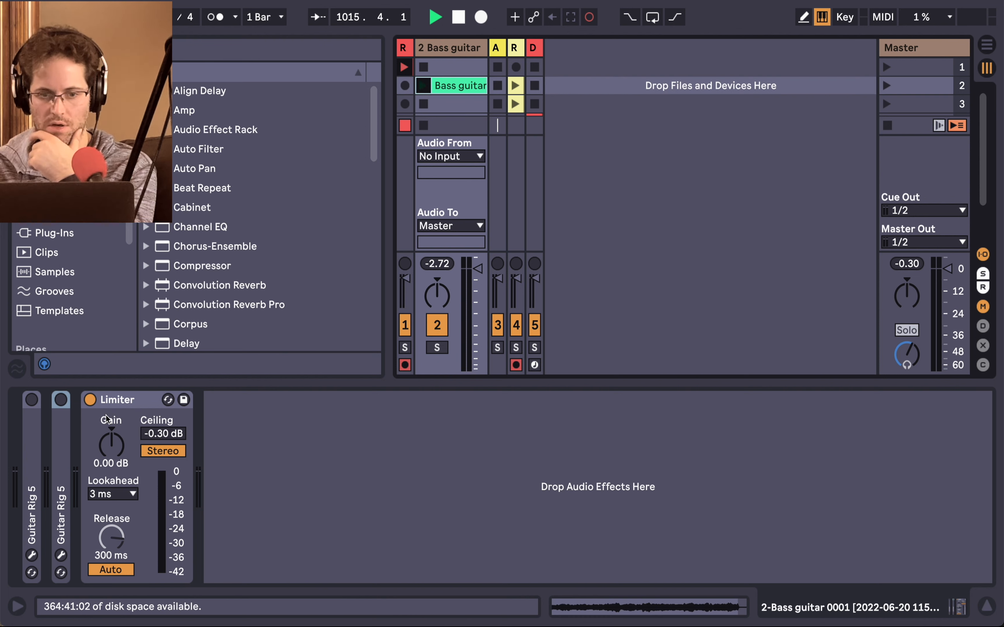
Step: Insert an Amp before the Limiter on the Bass guitar track and set its volume to 4.60
left_click_drag(184, 110, 85, 436)
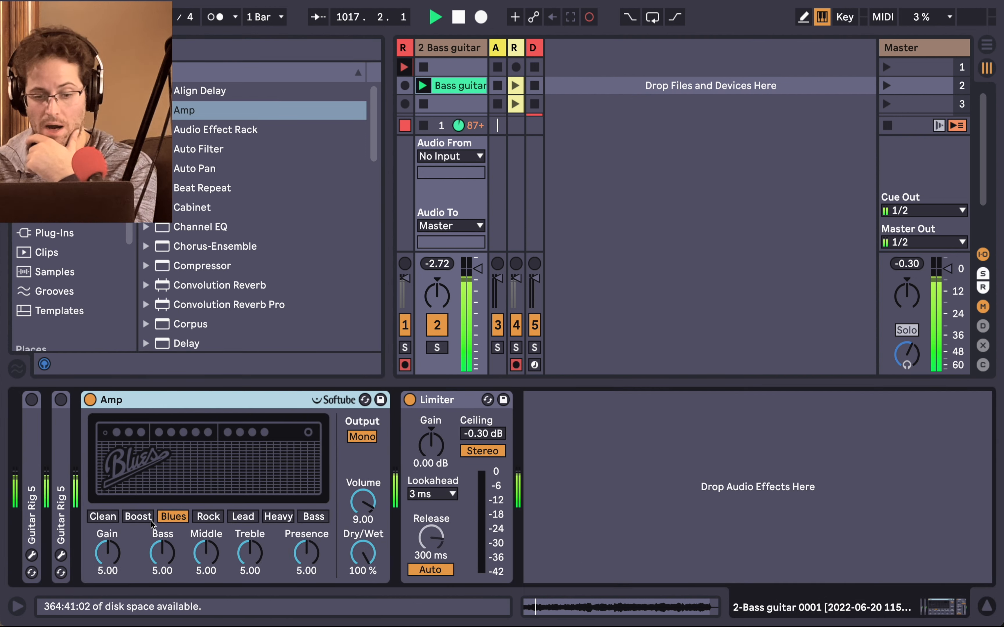
left_click(362, 510)
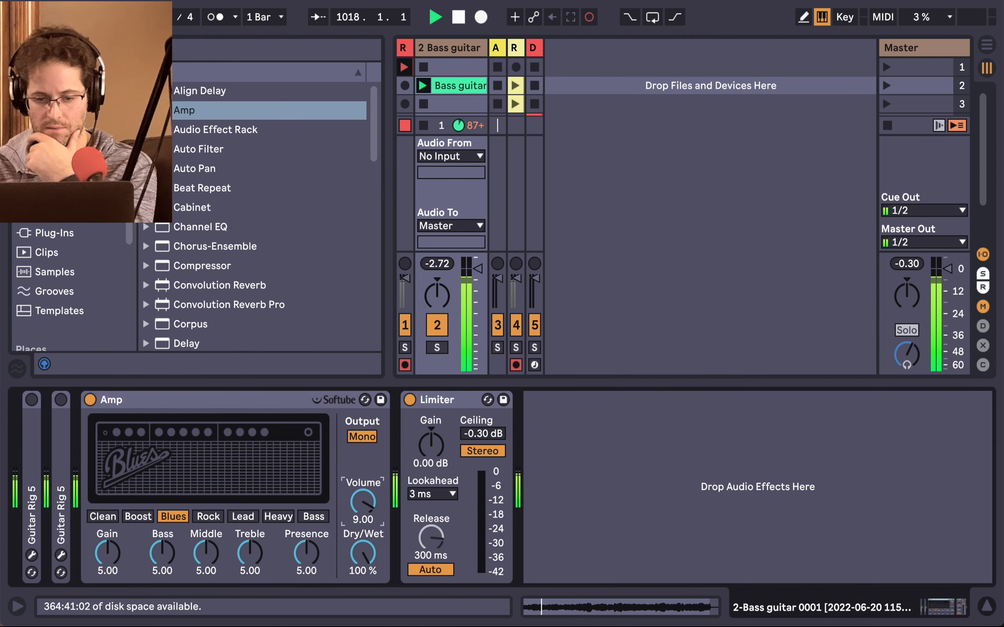
left_click_drag(362, 510, 362, 531)
mouse_move(358, 568)
left_mouse_down()
mouse_move(358, 589)
mouse_move(357, 565)
left_mouse_up()
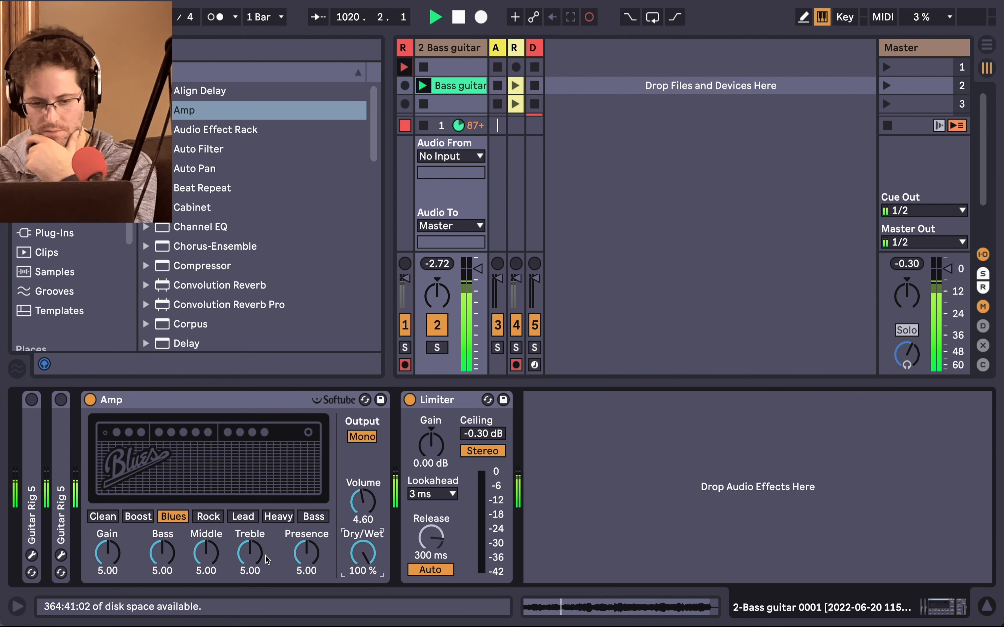
Step: Audition the Rock, Bass, Blues and Boost amp models on the bass guitar, ending on Clean
left_click(208, 517)
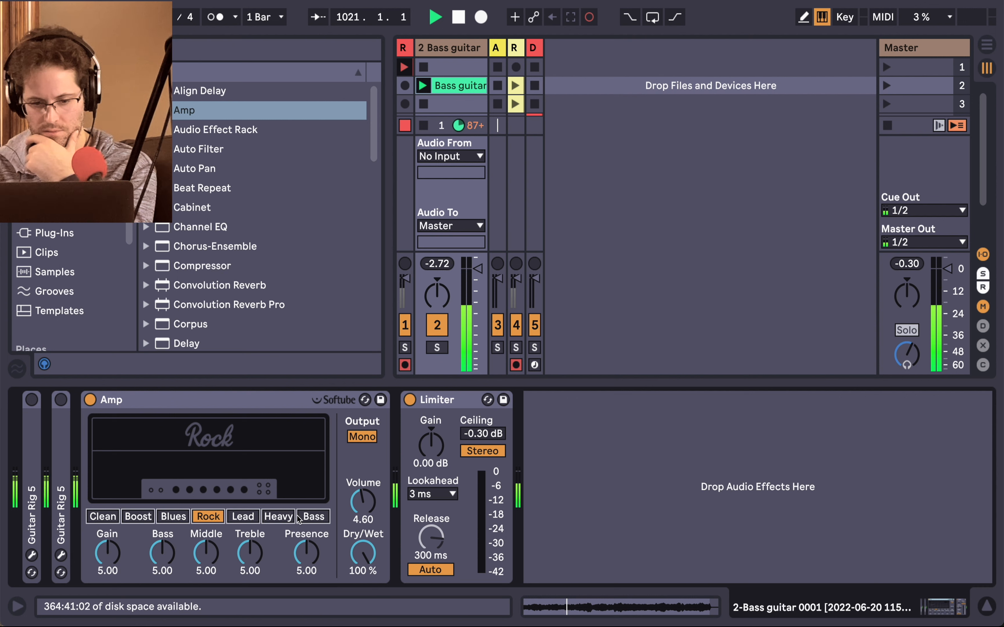
left_click(313, 518)
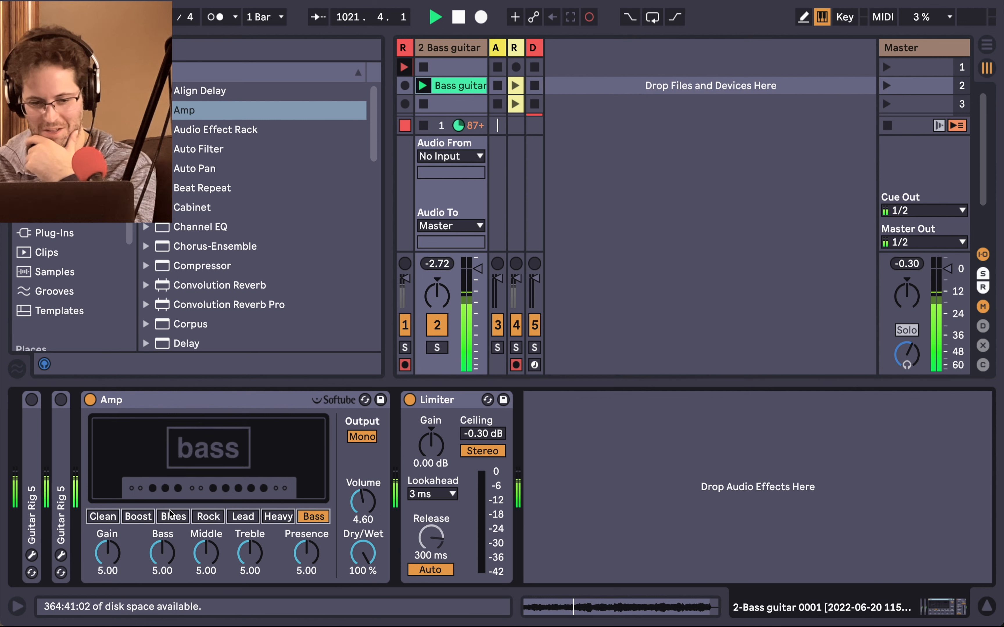
left_click(174, 517)
left_click(139, 517)
left_click(102, 516)
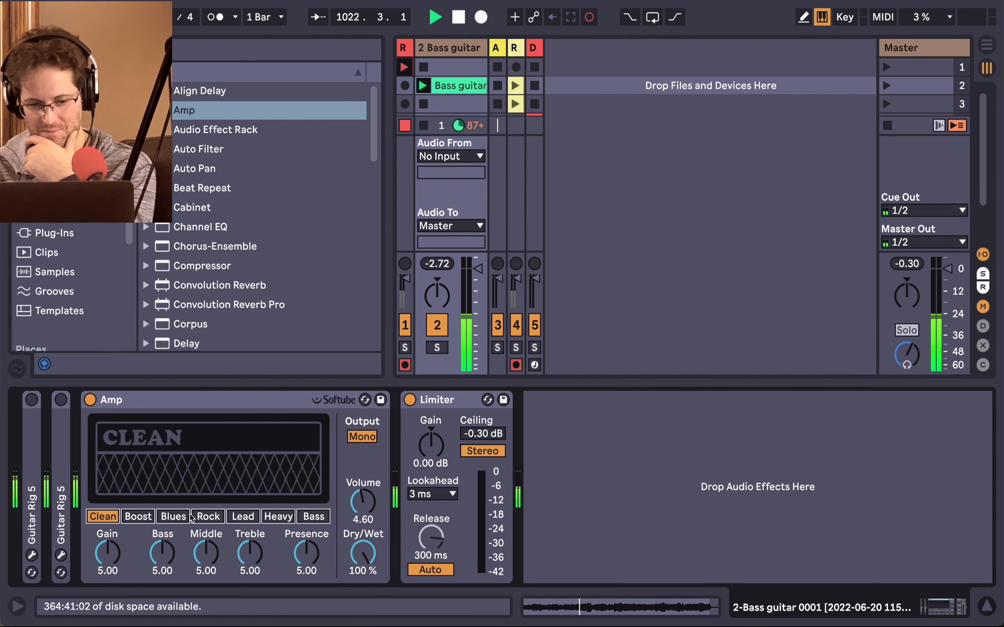
Step: Switch the Amp to the Blues model and set gain 2.86, bass 5.56, middle 5.63, treble 6.67 and presence 5.32
left_click(204, 518)
left_click(174, 519)
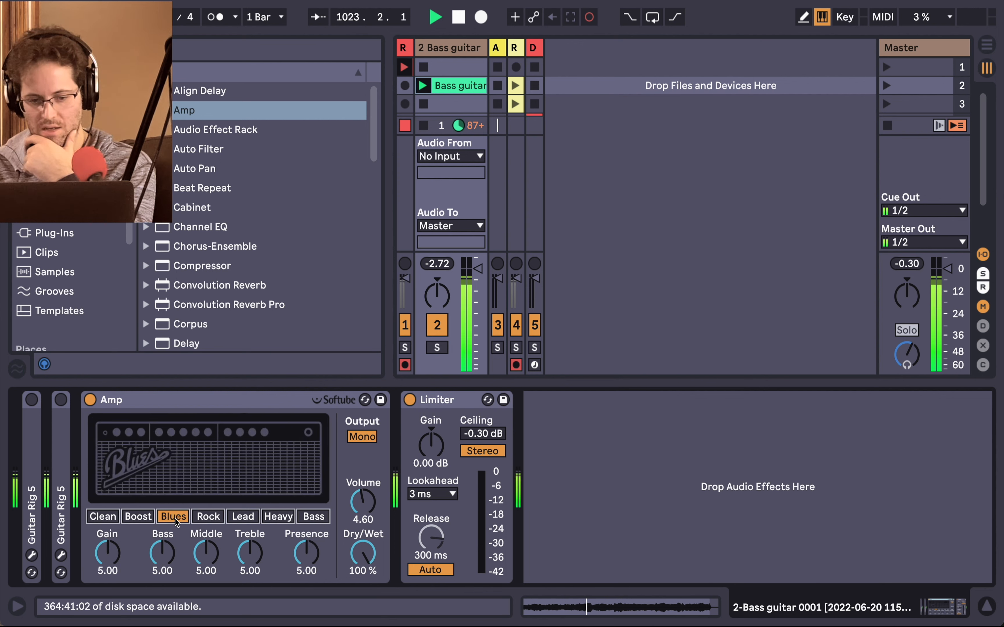
mouse_move(108, 552)
left_mouse_down()
mouse_move(107, 566)
mouse_move(113, 556)
left_mouse_up()
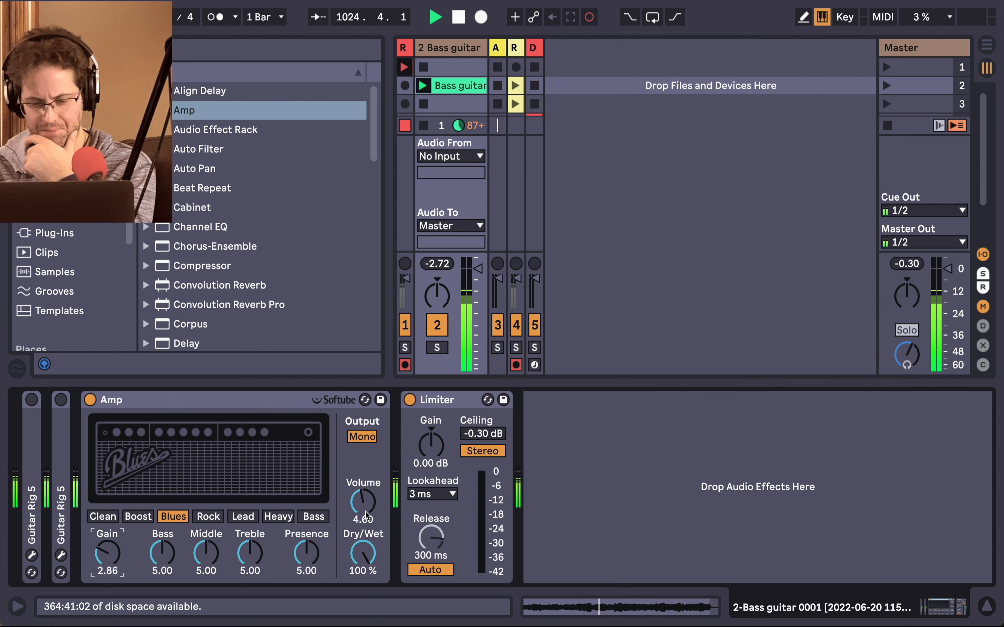
mouse_move(363, 553)
left_mouse_down()
mouse_move(363, 579)
mouse_move(363, 552)
left_mouse_up()
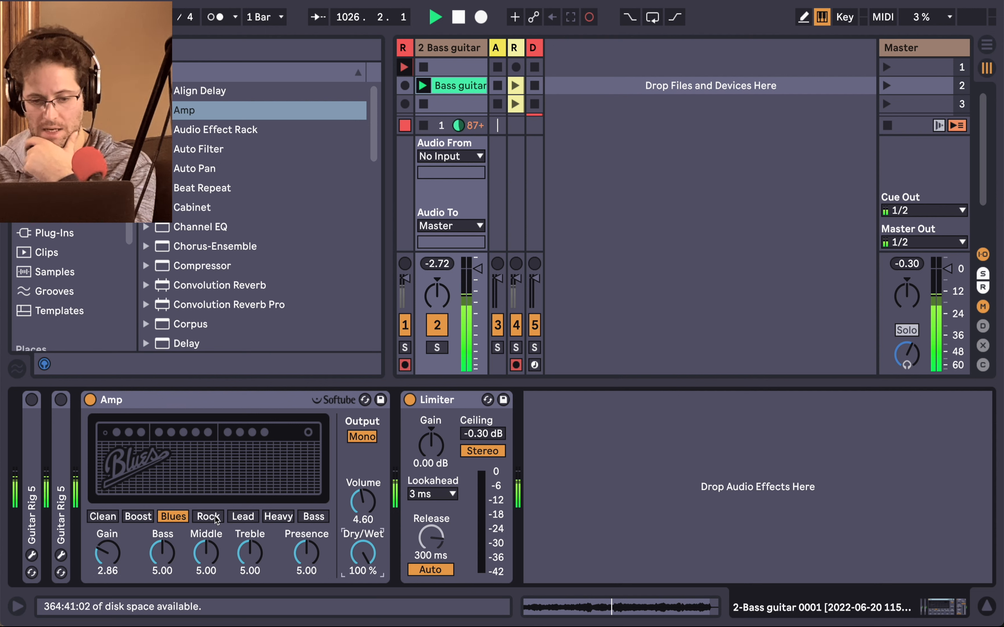
left_click_drag(162, 553, 309, 558)
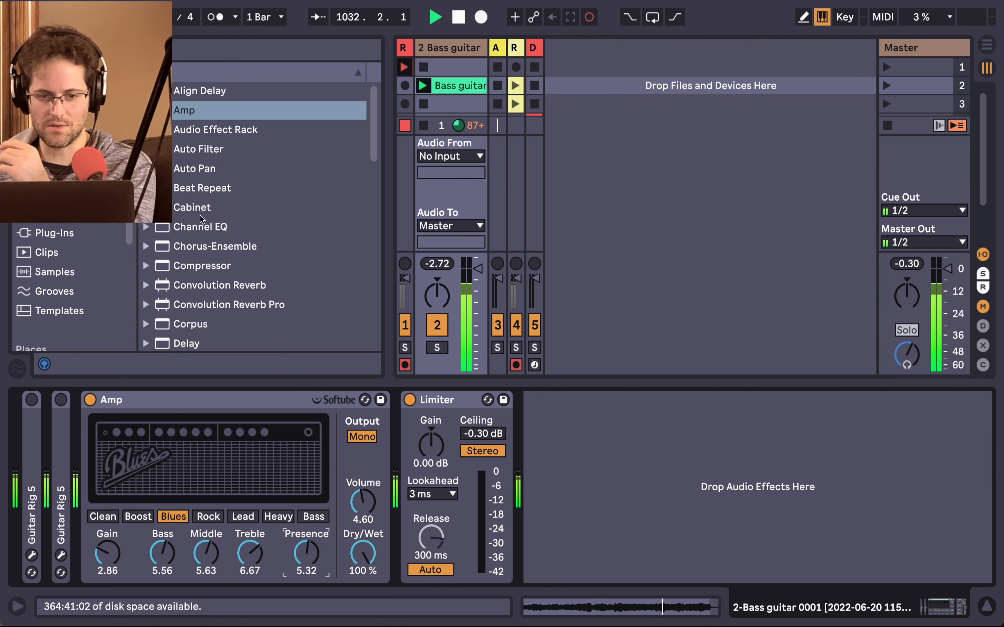
Step: Insert a Cabinet between the Amp and the Limiter, using the 4x10 Bass speaker and a Dynamic microphone
left_click_drag(200, 219, 450, 451)
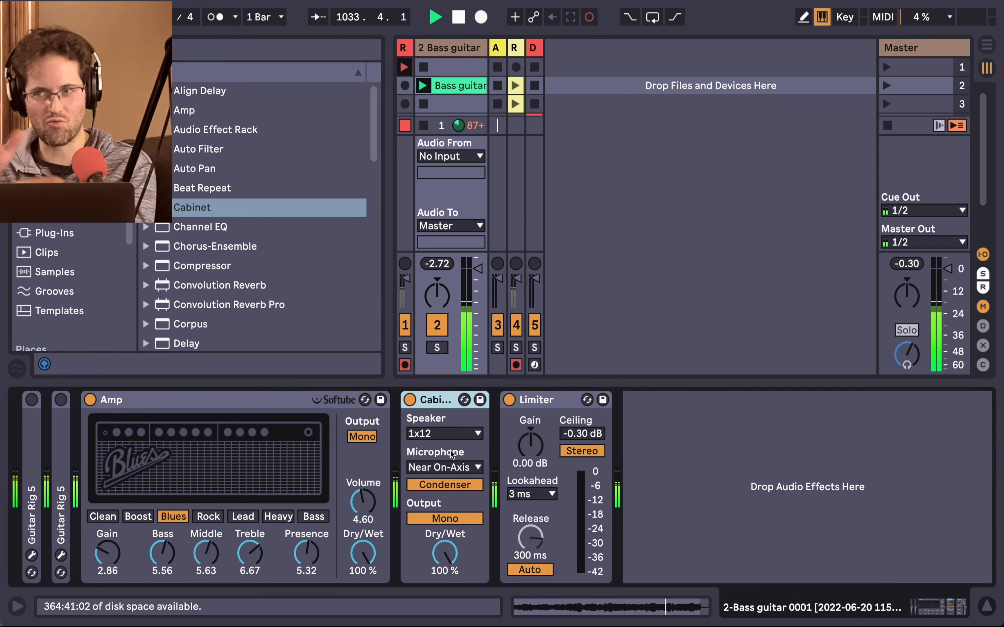
left_click(448, 434)
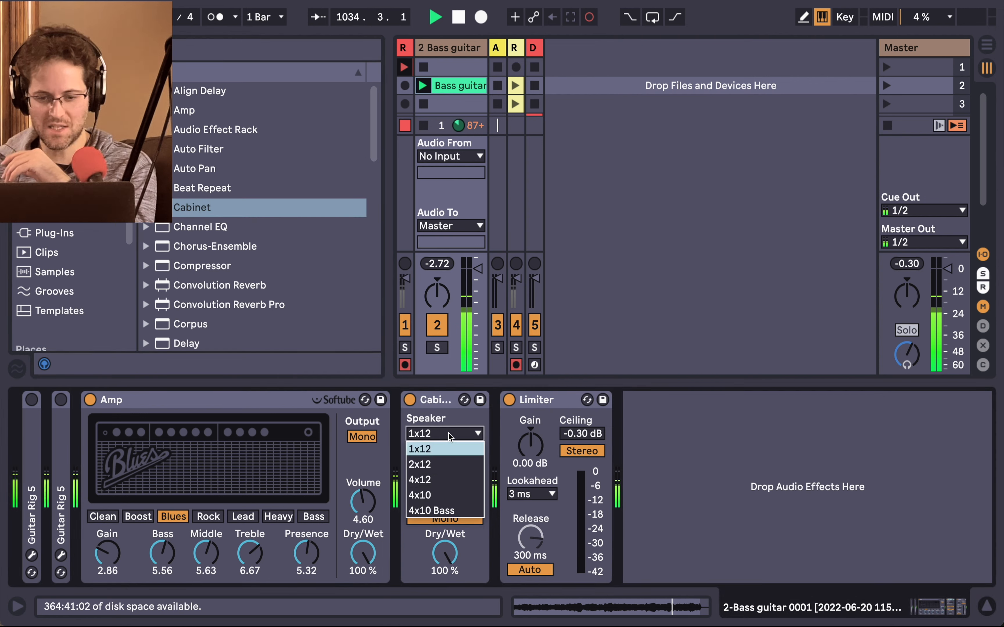
left_click(435, 510)
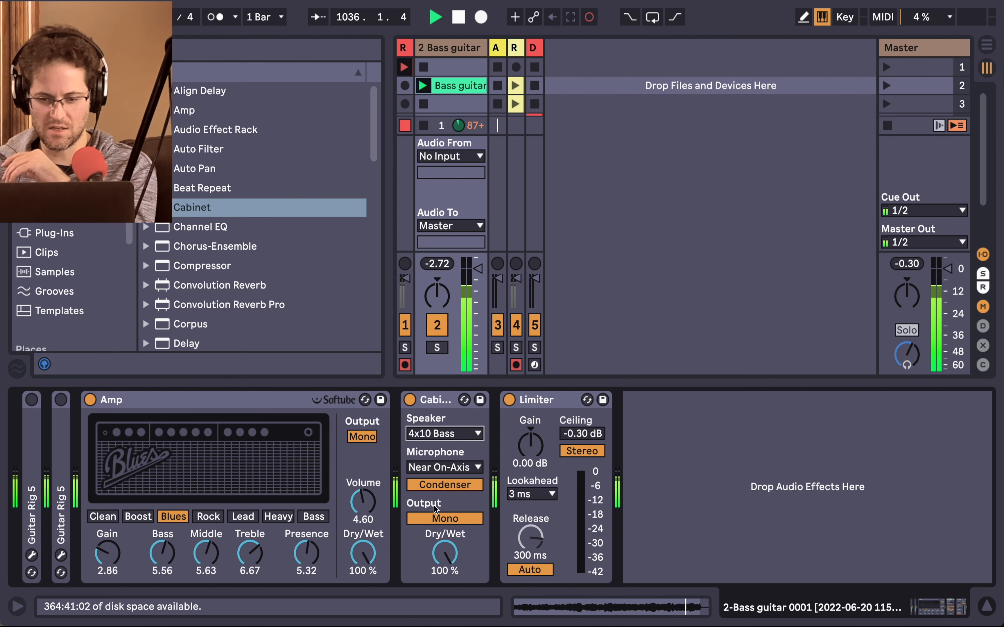
left_click(434, 486)
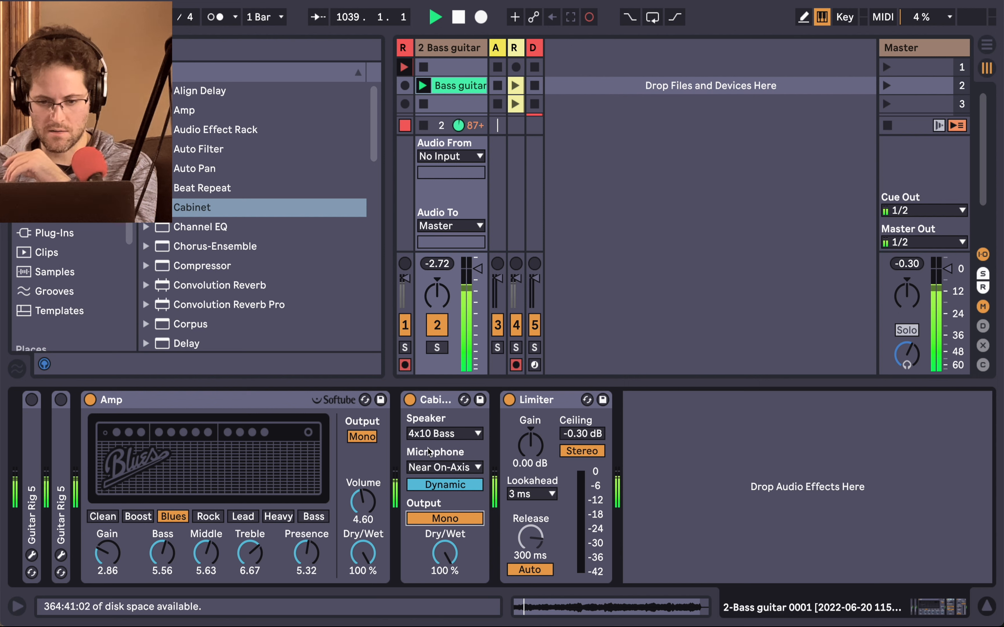
Step: Audition the Near Off-Axis and Far microphone positions on the Cabinet, ending on Near On-Axis
left_click(436, 467)
left_click(438, 497)
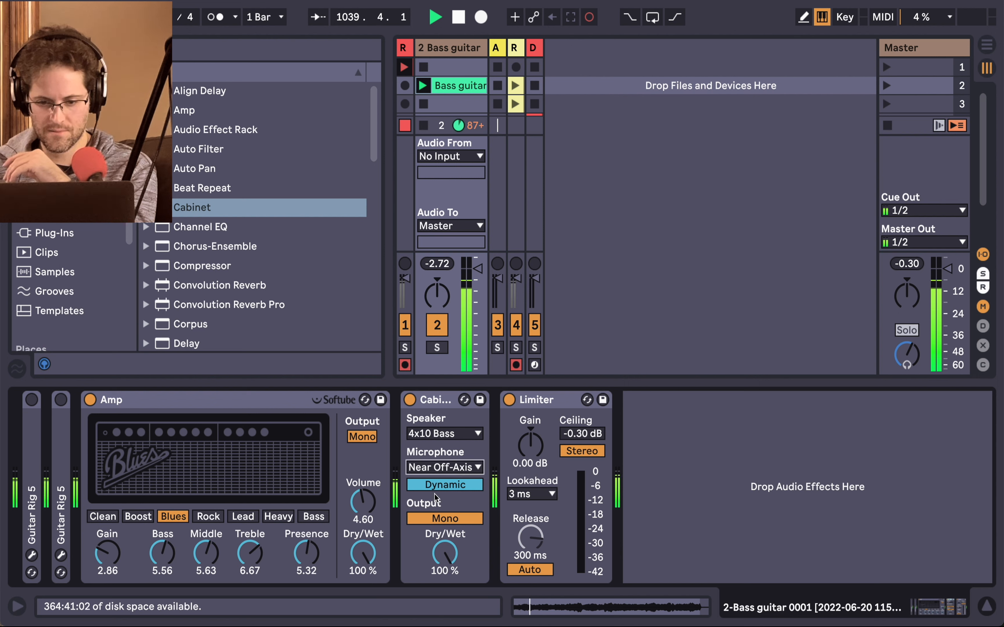
left_click(446, 468)
left_click(448, 482)
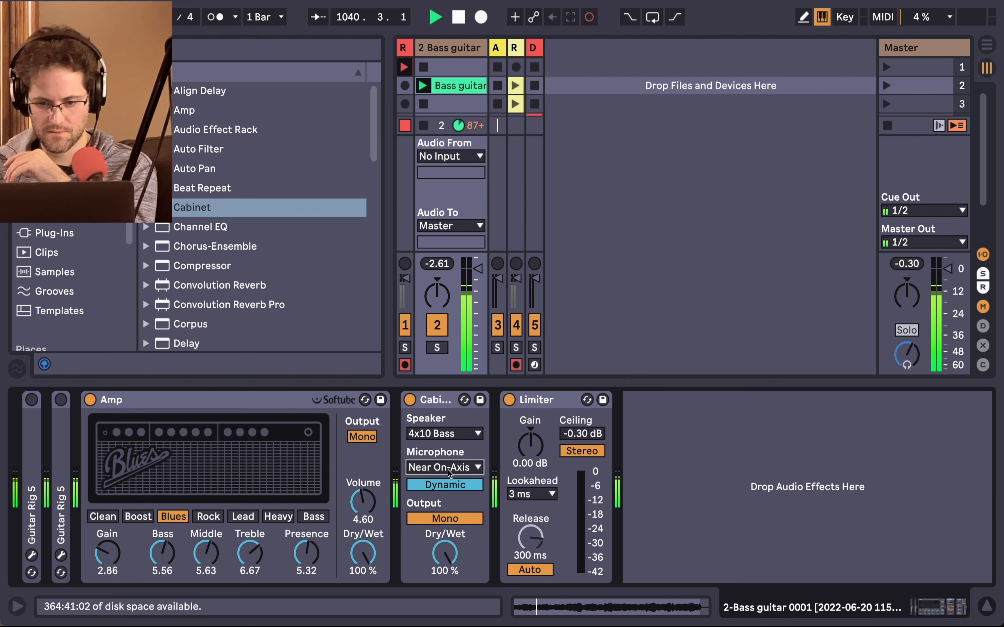
left_click(451, 468)
left_click(440, 513)
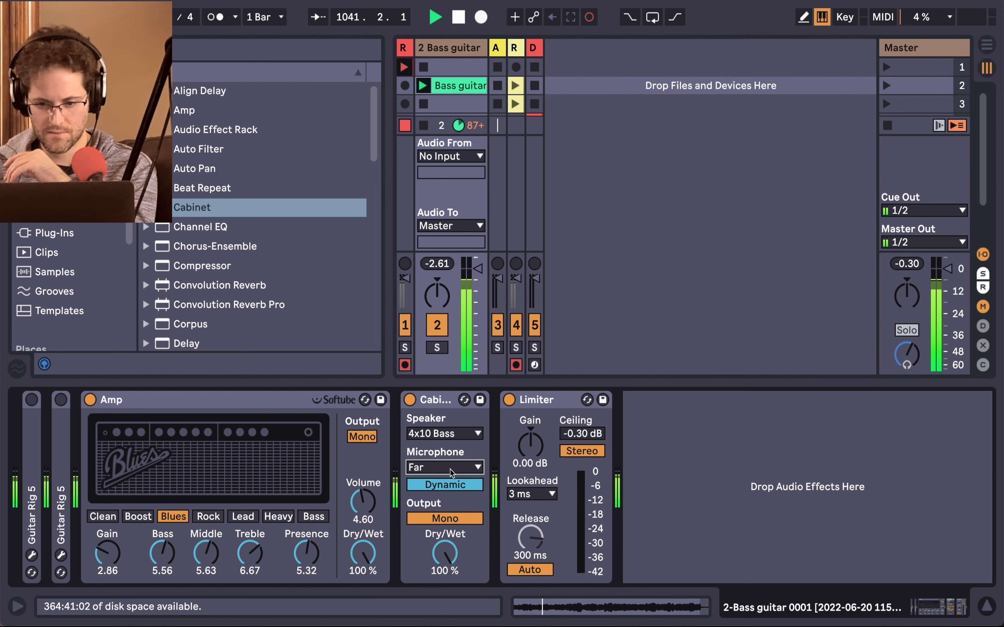
left_click(451, 469)
left_click(448, 483)
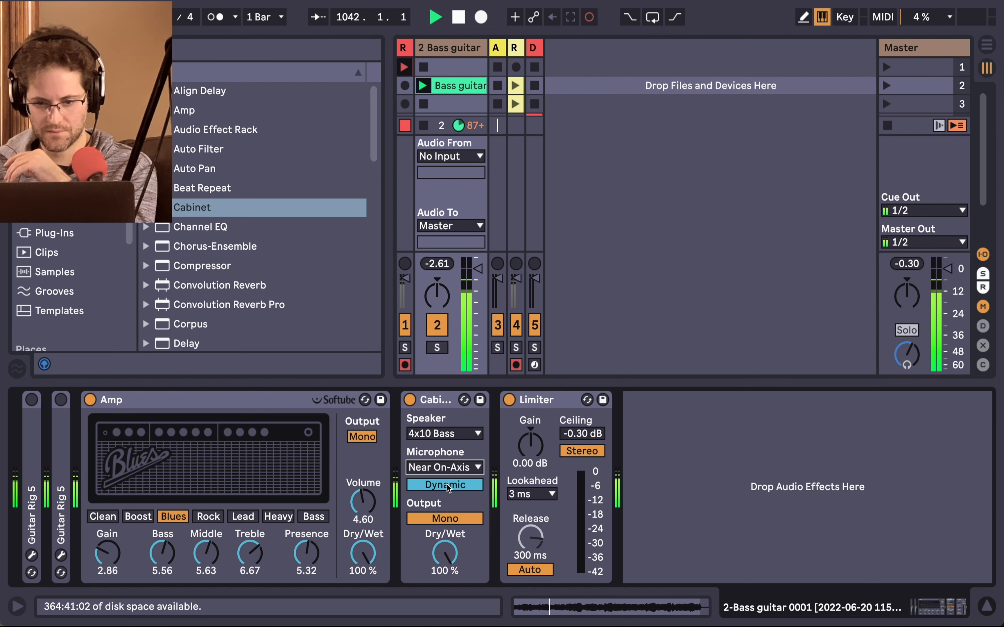
Step: Compare the bass guitar with the Cabinet and Amp bypassed and active, ending with both devices switched on
left_click(286, 409)
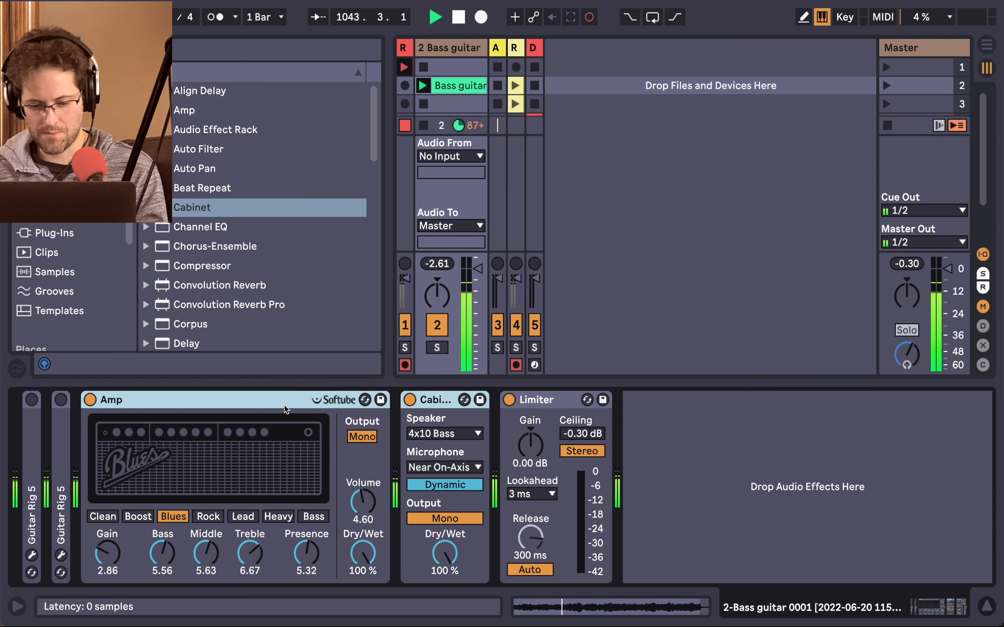
left_click(659, 428)
left_click(410, 400)
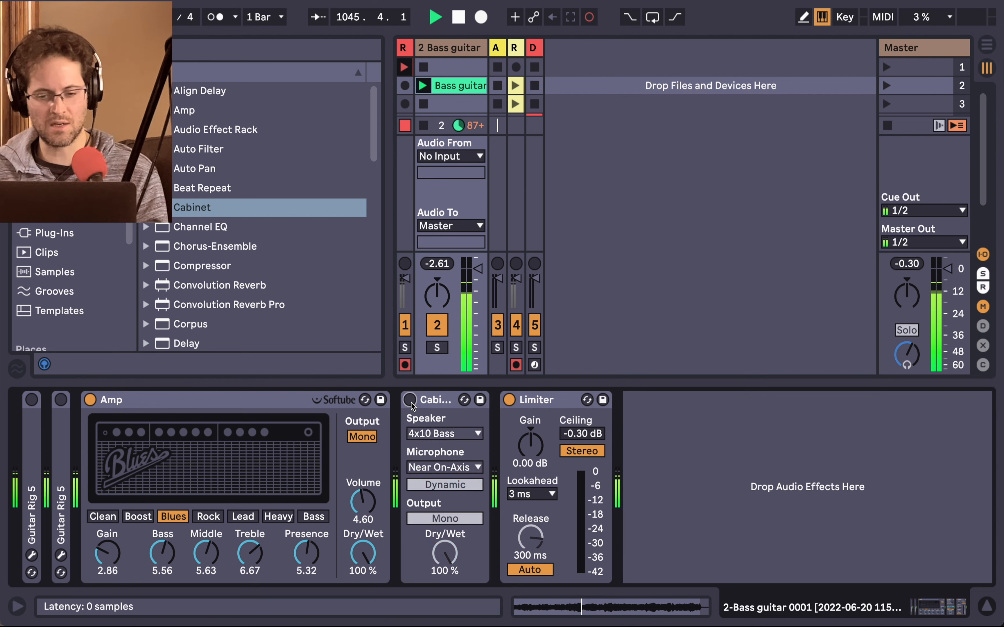
left_click(410, 401)
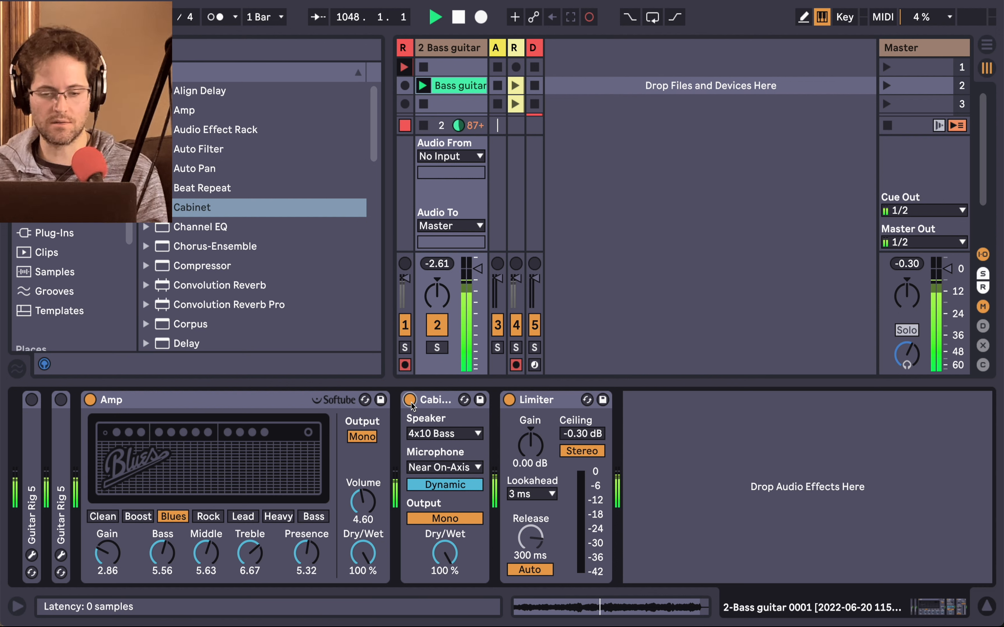
left_click(410, 402)
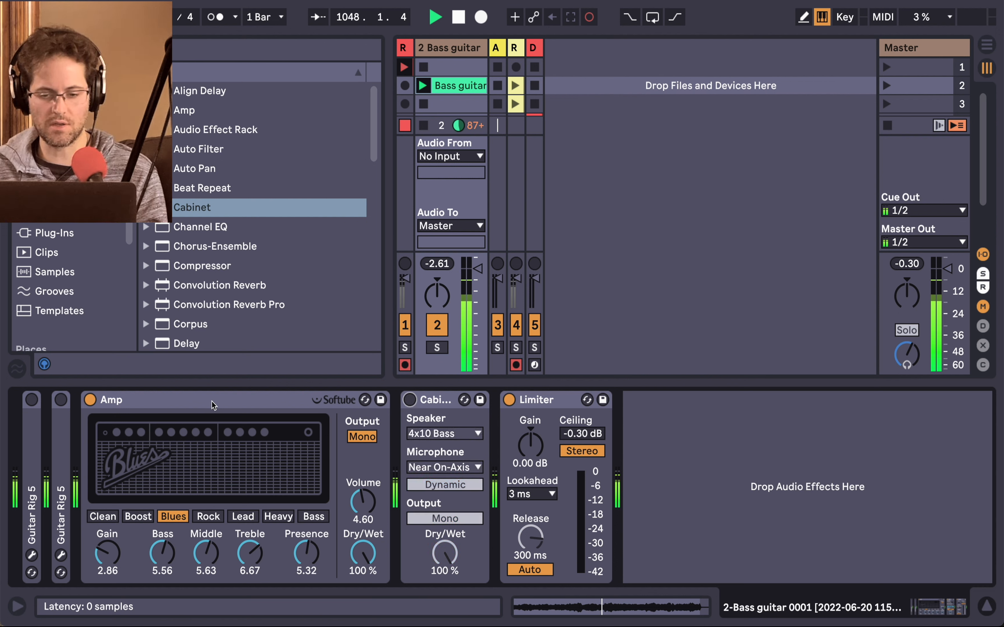
left_click(90, 400)
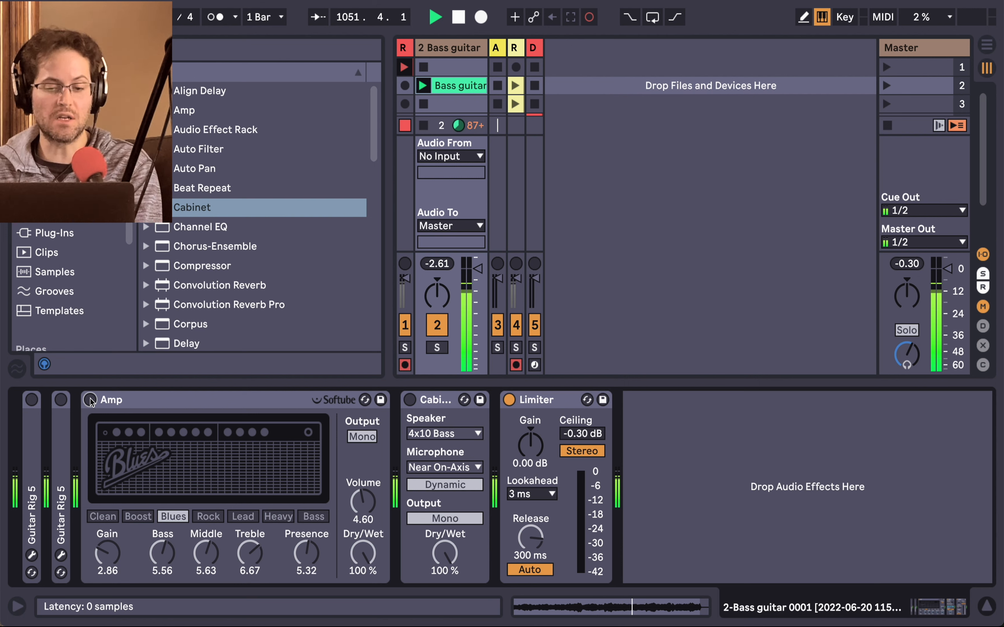
left_click(90, 400)
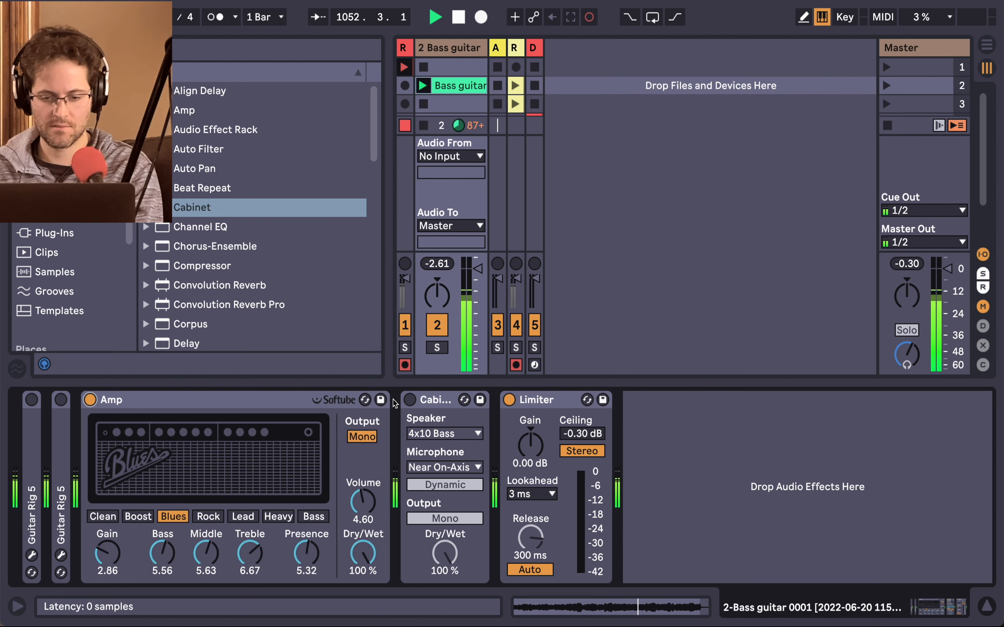
left_click(91, 401)
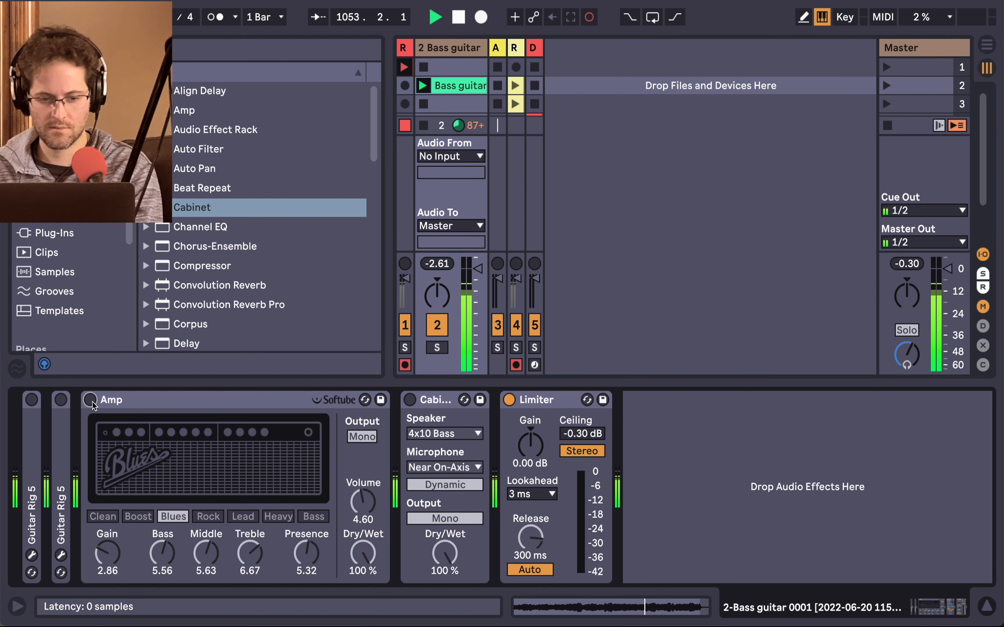
left_click(91, 401)
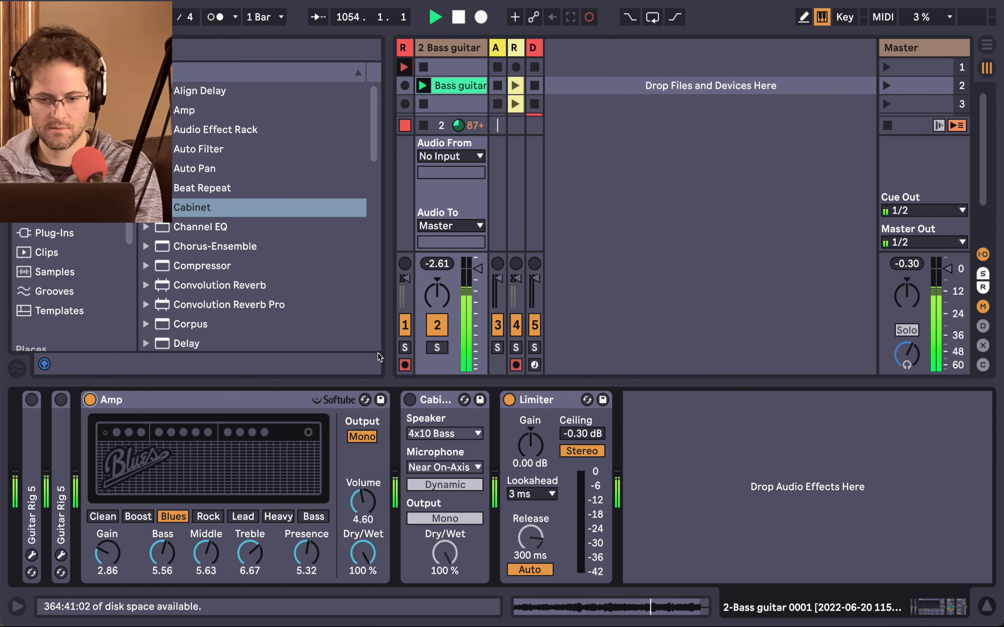
left_click(410, 402)
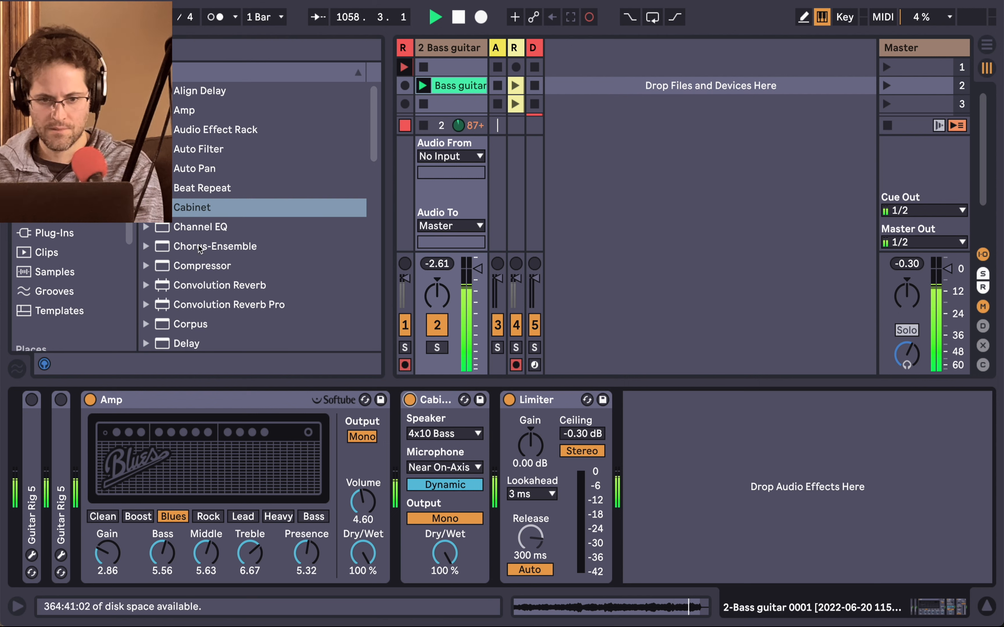
Step: Insert a Grain Delay before the Limiter and a Glue Compressor with Soft clipping enabled before the Grain Delay
scroll(200, 248, "down", 10)
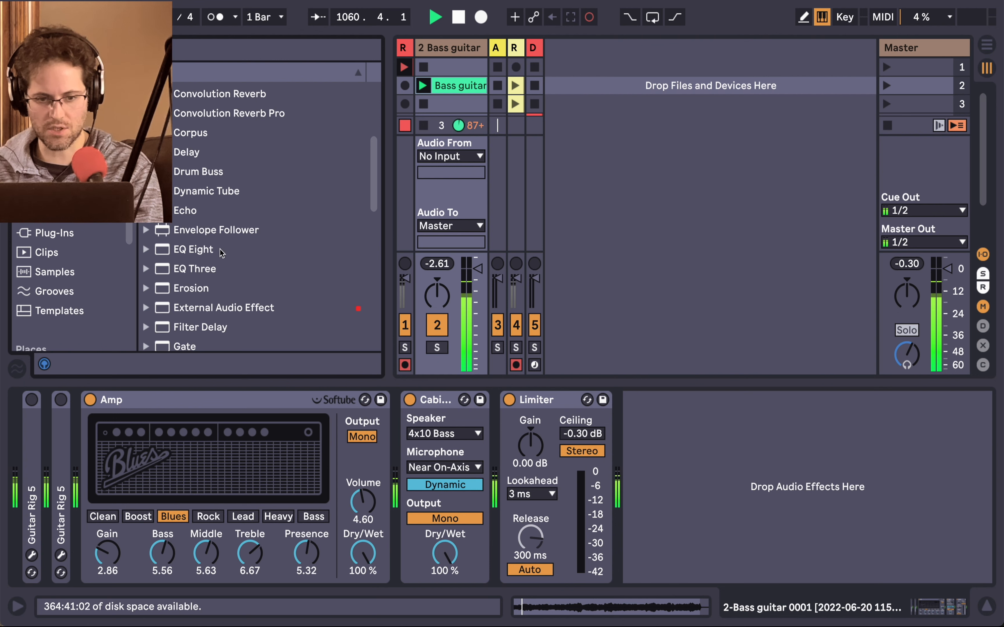
scroll(221, 253, "down", 1)
scroll(221, 253, "down", 6)
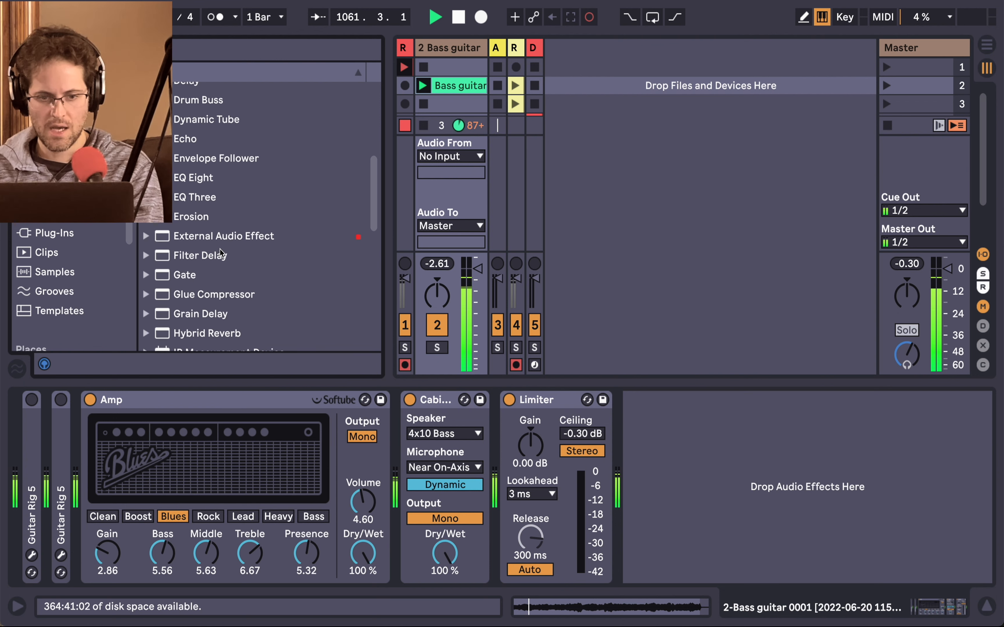
mouse_move(220, 249)
left_mouse_down()
mouse_move(526, 415)
mouse_move(494, 421)
left_mouse_up()
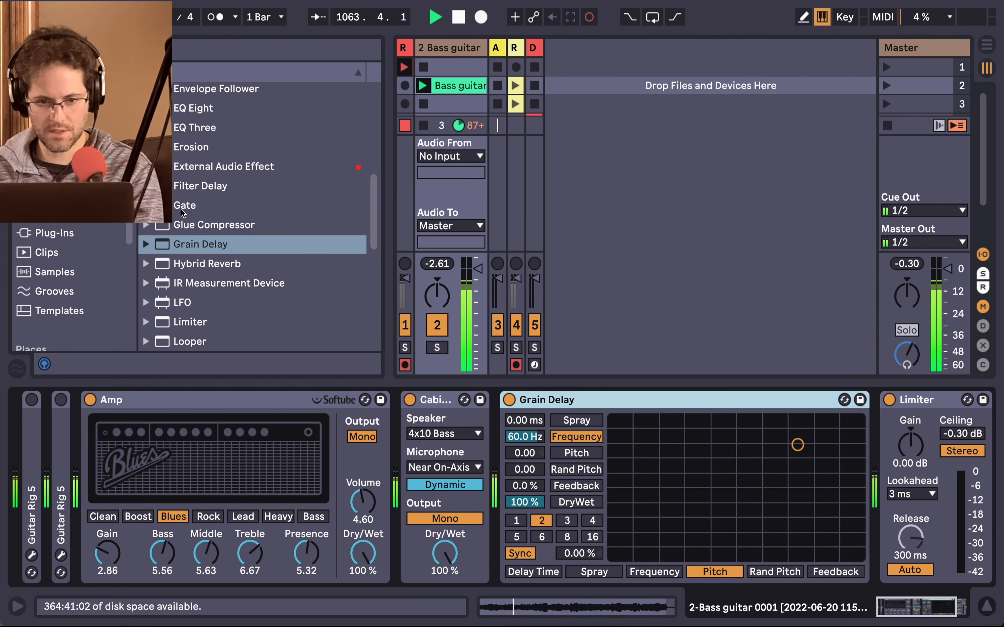
left_click_drag(185, 224, 474, 409)
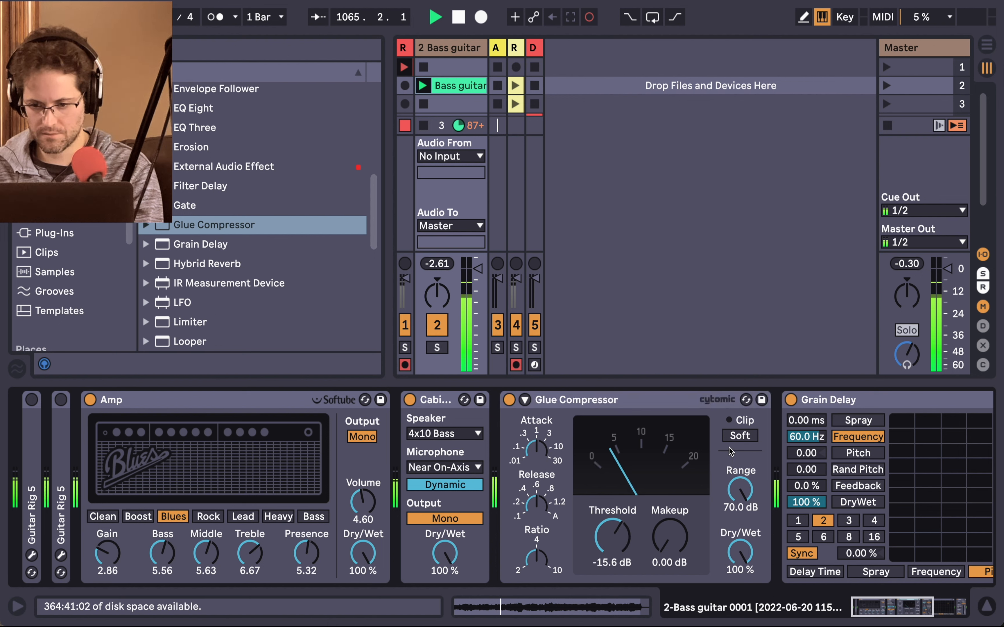
left_click(746, 437)
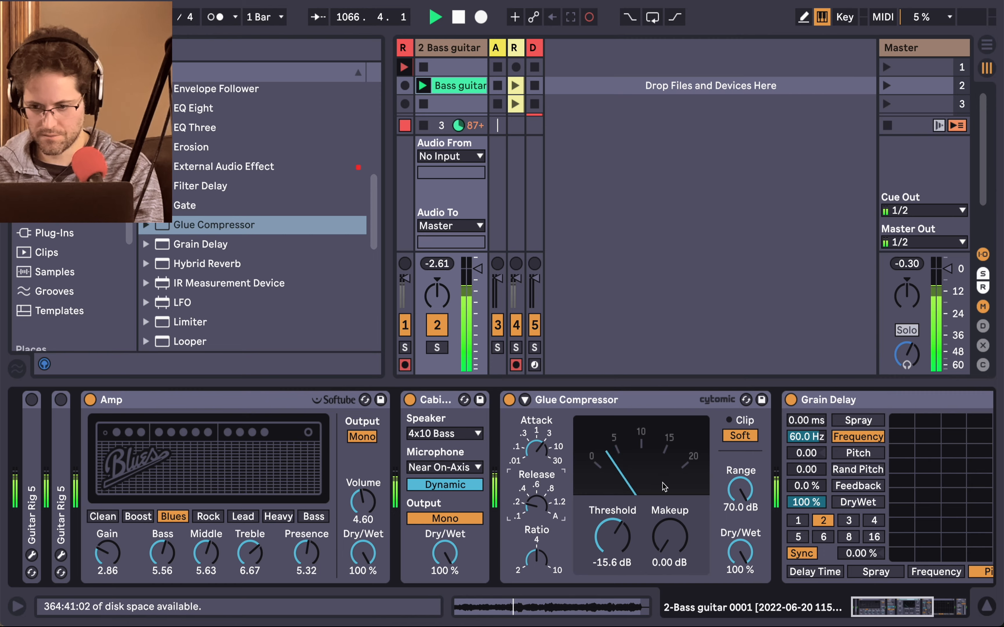
Step: Set the Grain Delay's feedback to 53 %, dry/wet to 39 % and pitch to 7, keeping the delay offset at 0 %
scroll(677, 551, "right", 5)
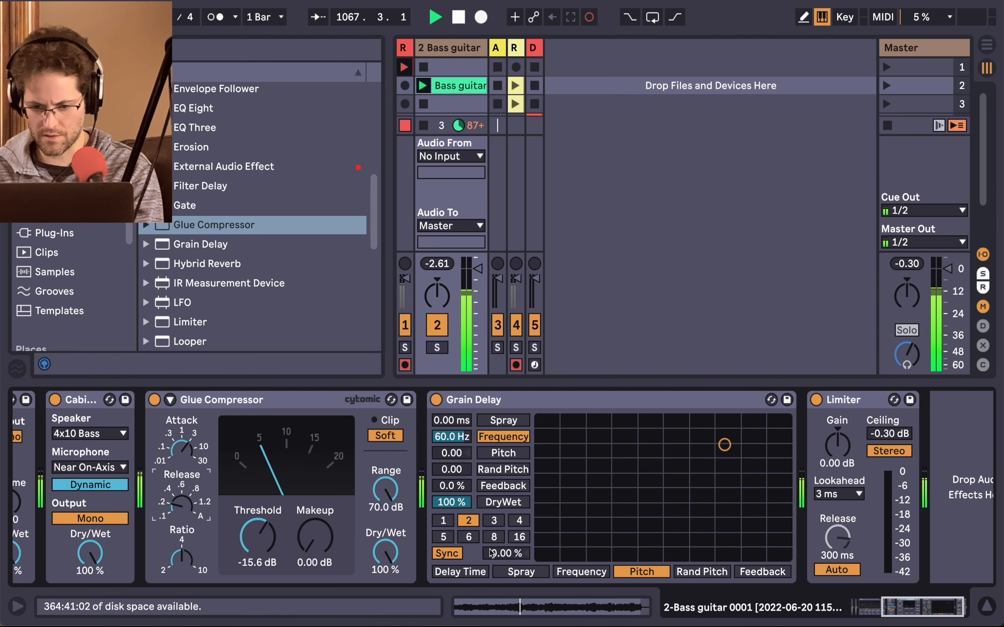
left_click_drag(502, 553, 502, 544)
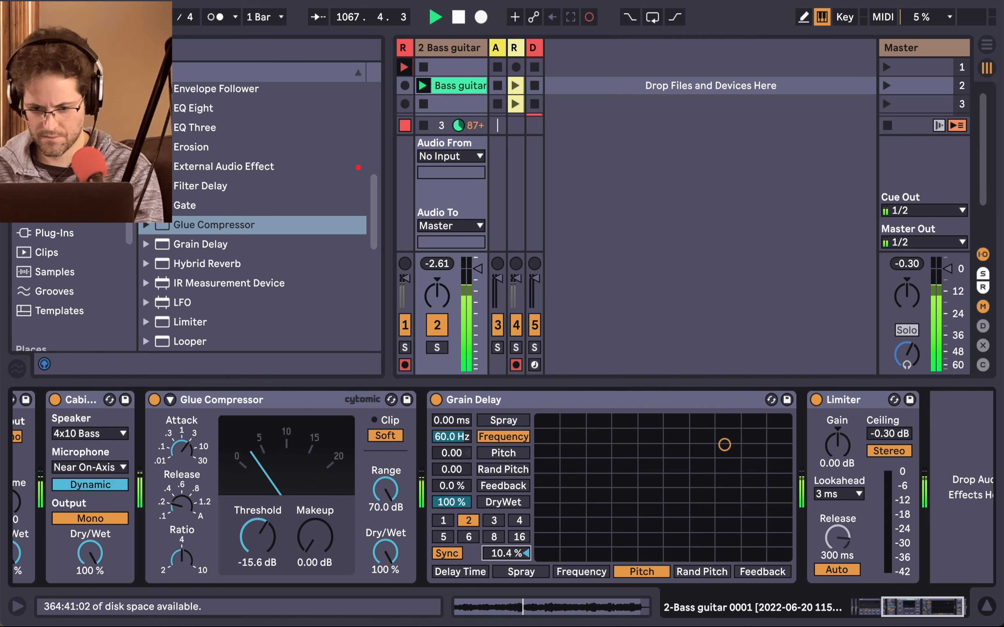
double_click(493, 552)
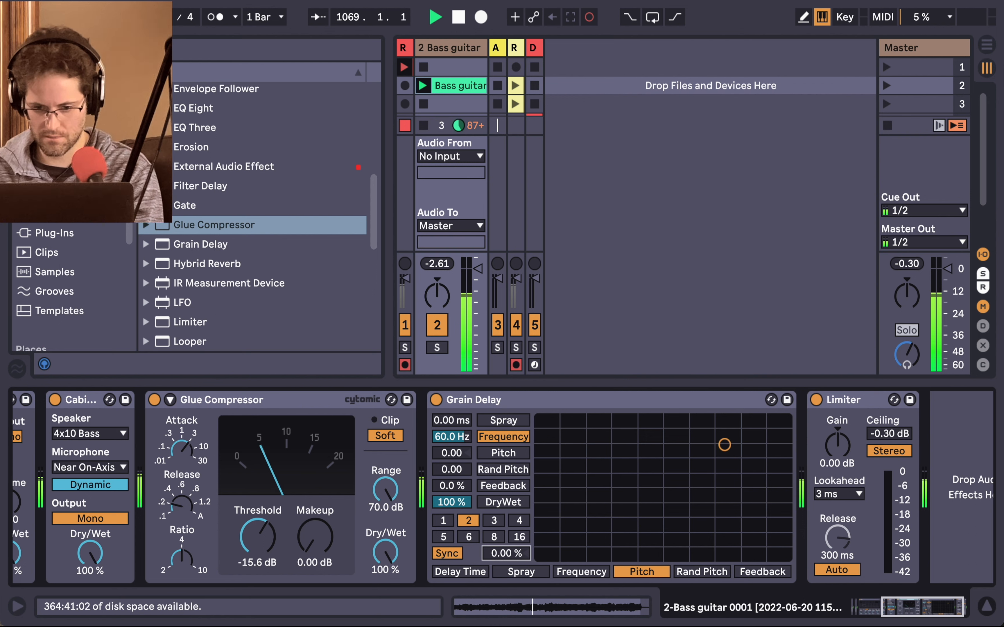
left_click_drag(452, 486, 451, 447)
left_click_drag(456, 504, 456, 539)
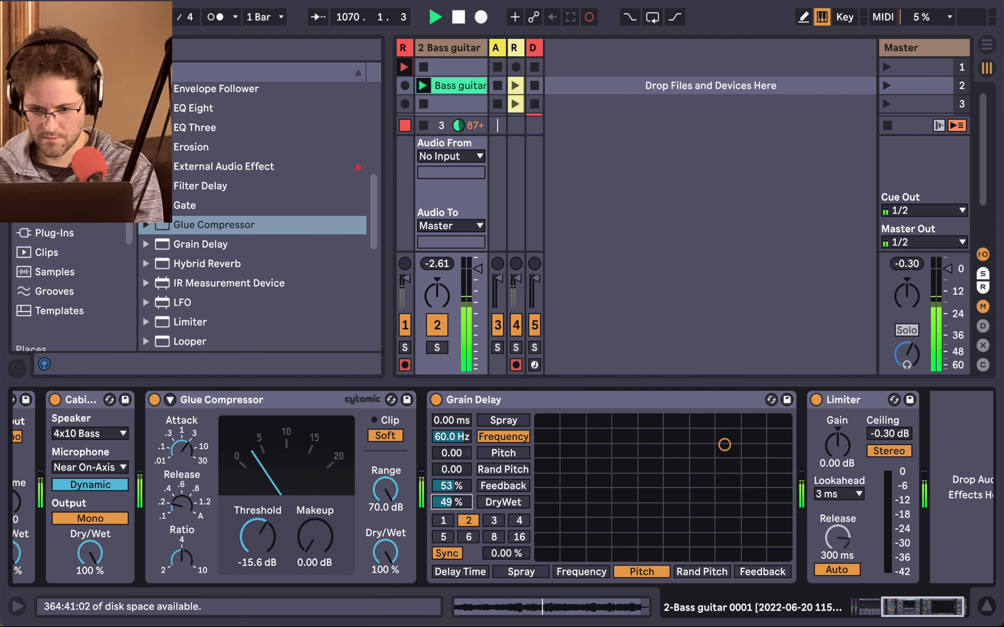
left_click(457, 456)
type("7")
key("Return")
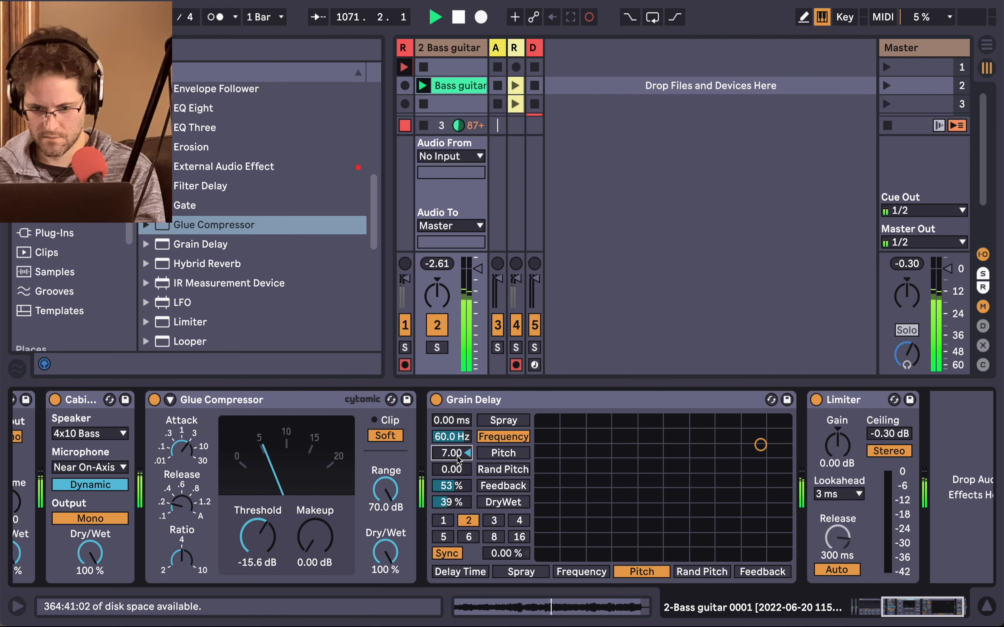
Step: Set the Grain Delay's random pitch to 0.80, spray to 19.1 ms, dry/wet to 45 % and feedback to 71 %
left_click(458, 471)
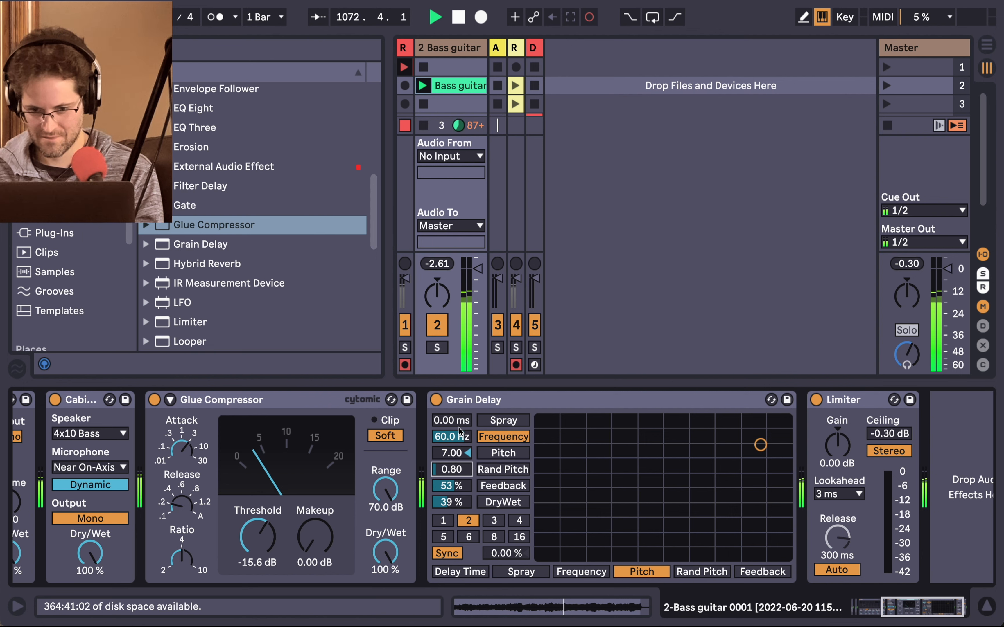
left_click_drag(459, 426, 458, 421)
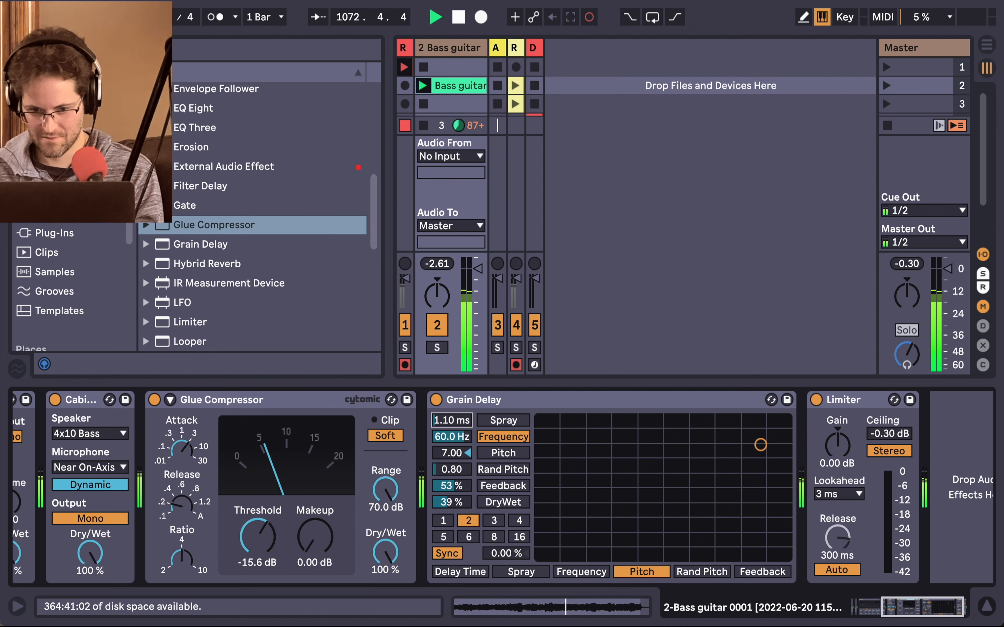
left_click(464, 501)
mouse_move(464, 502)
left_mouse_down()
mouse_move(464, 522)
mouse_move(464, 494)
left_mouse_up()
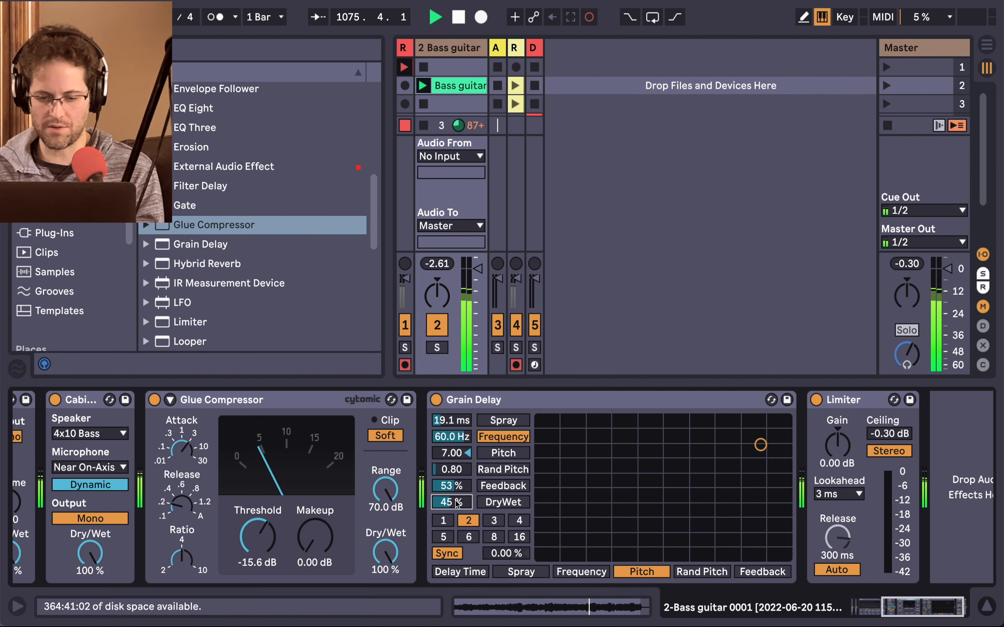
left_click(456, 486)
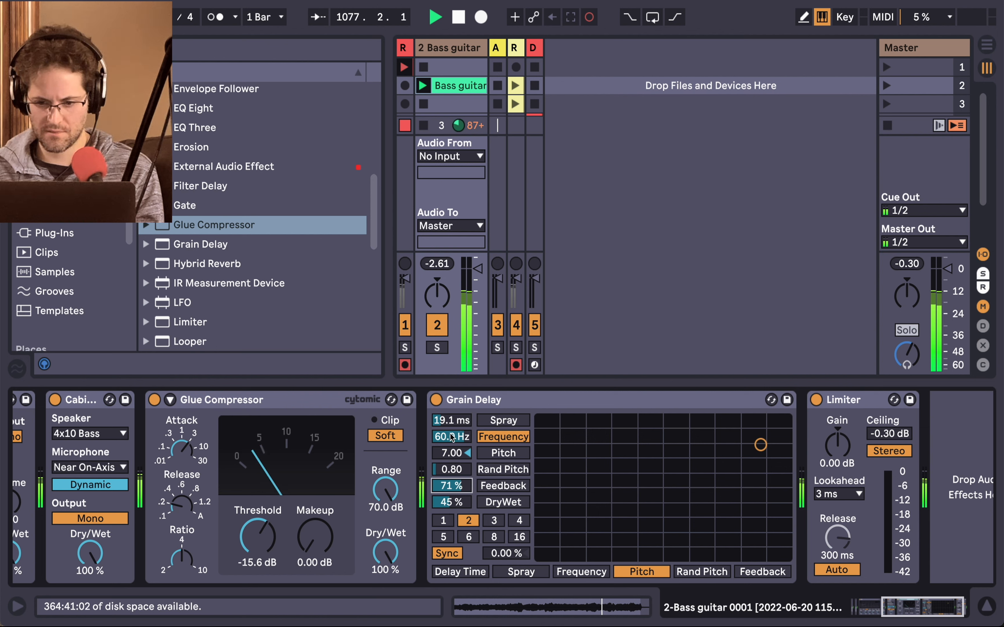
Step: Set the Grain Delay's frequency to 1.00 Hz, spray to 61.8 ms and dry/wet to 100 %, and adjust the Limiter's gain
left_click_drag(453, 438, 453, 481)
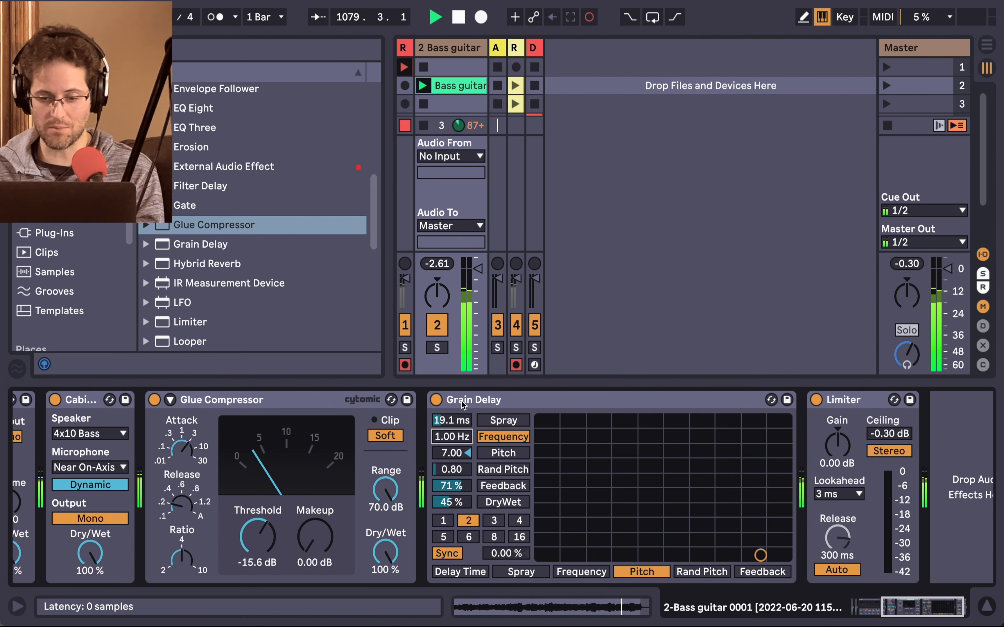
left_click(453, 420)
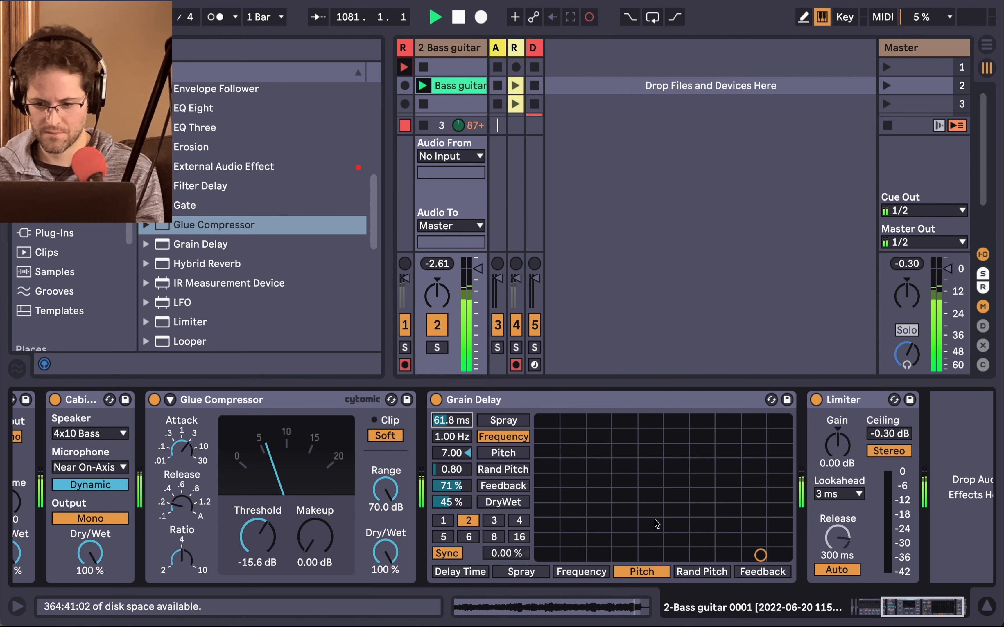
left_click_drag(451, 503, 451, 460)
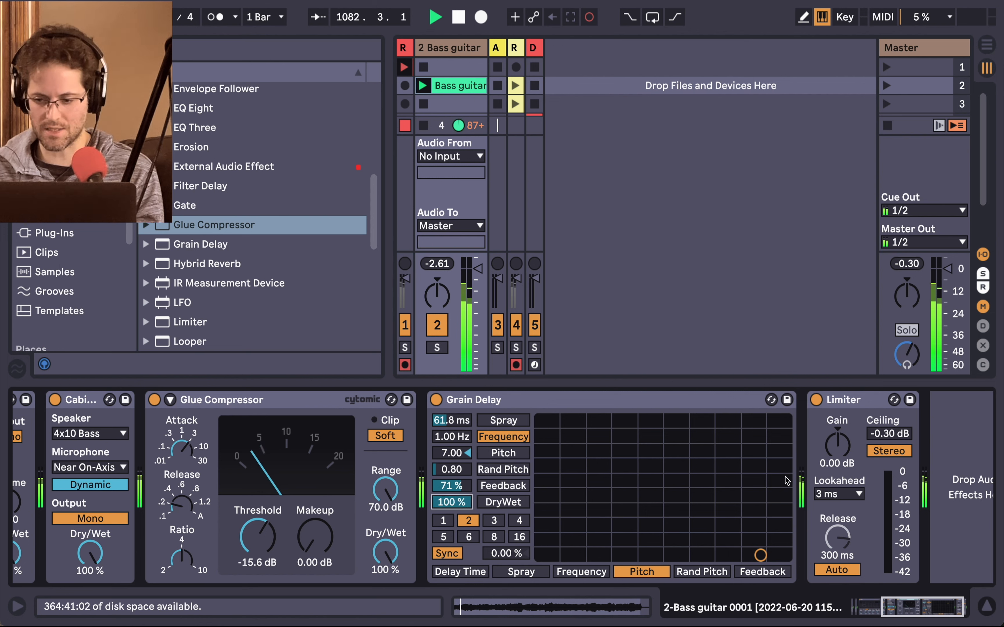
left_click_drag(839, 447, 838, 453)
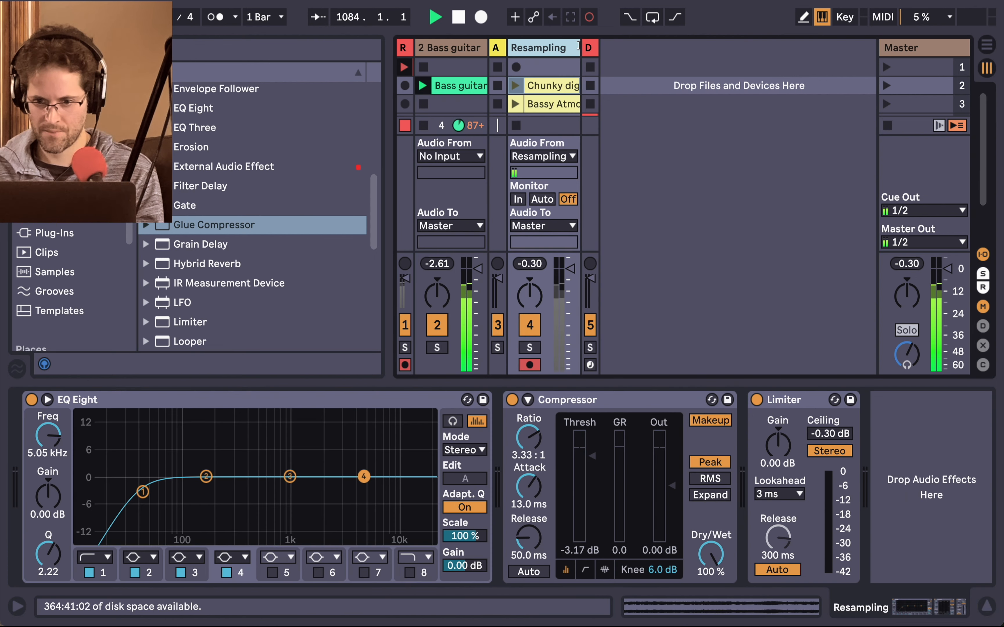
Step: Record the processed bass guitar and its decaying tail into the empty Resampling slot below Bassy Atmo, ending the recording after the fade
left_click_drag(525, 47, 597, 48)
scroll(563, 92, "down", 2)
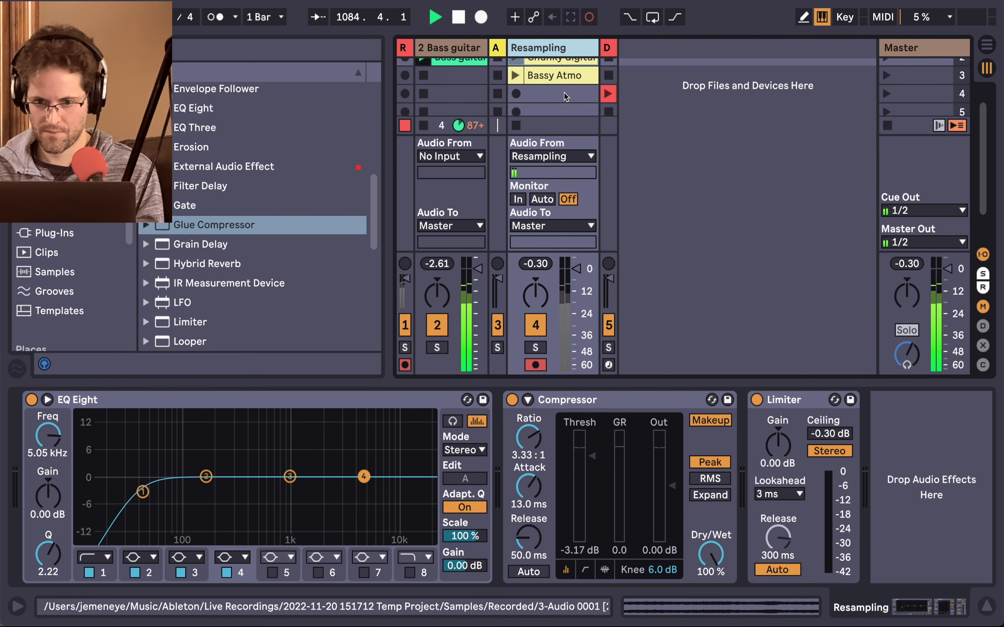
left_click(518, 94)
left_click(516, 94)
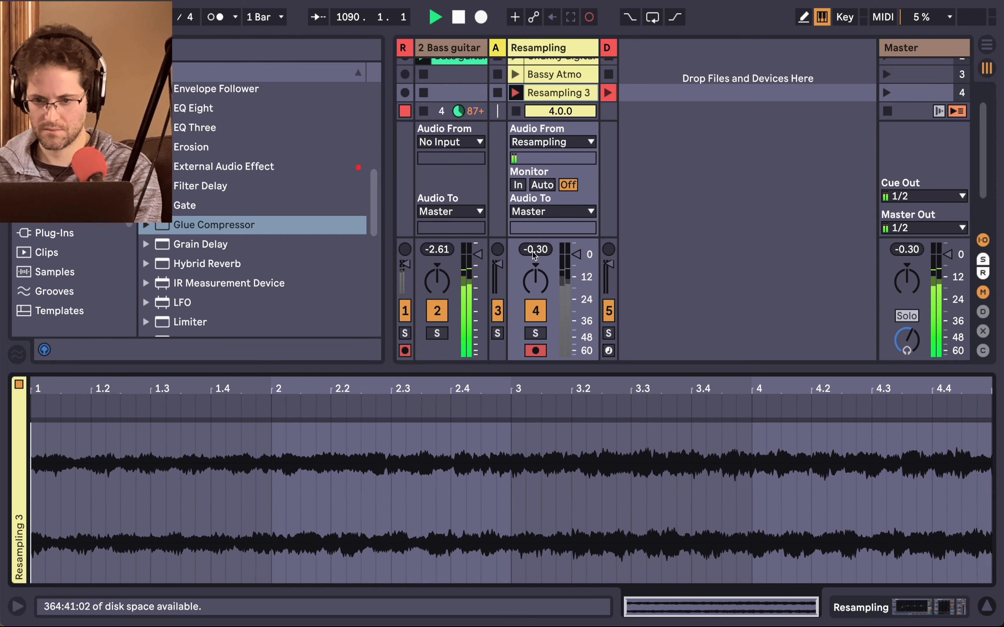
left_click_drag(534, 252, 533, 255)
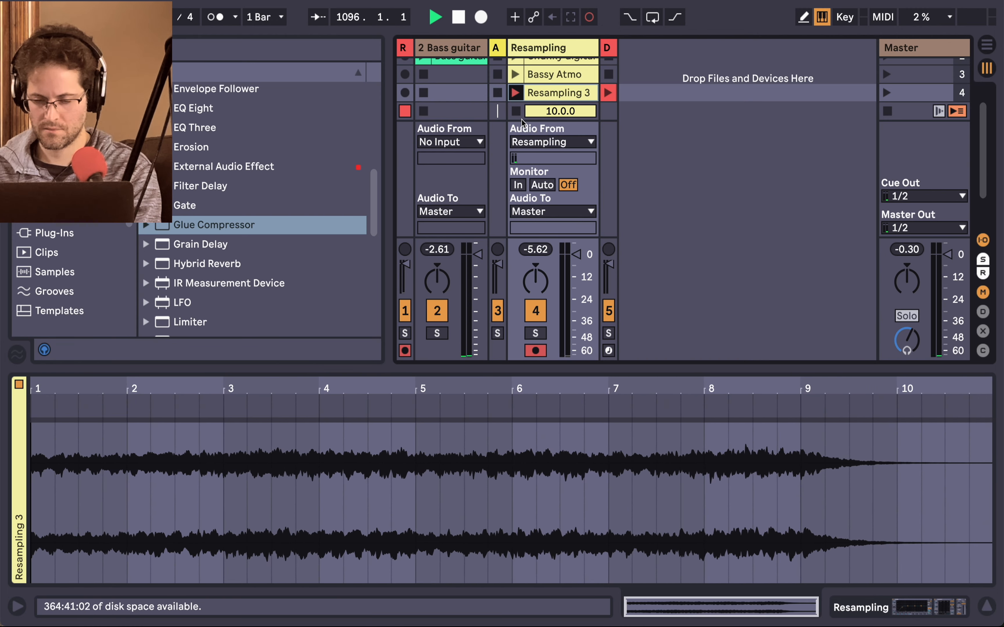
left_click(515, 111)
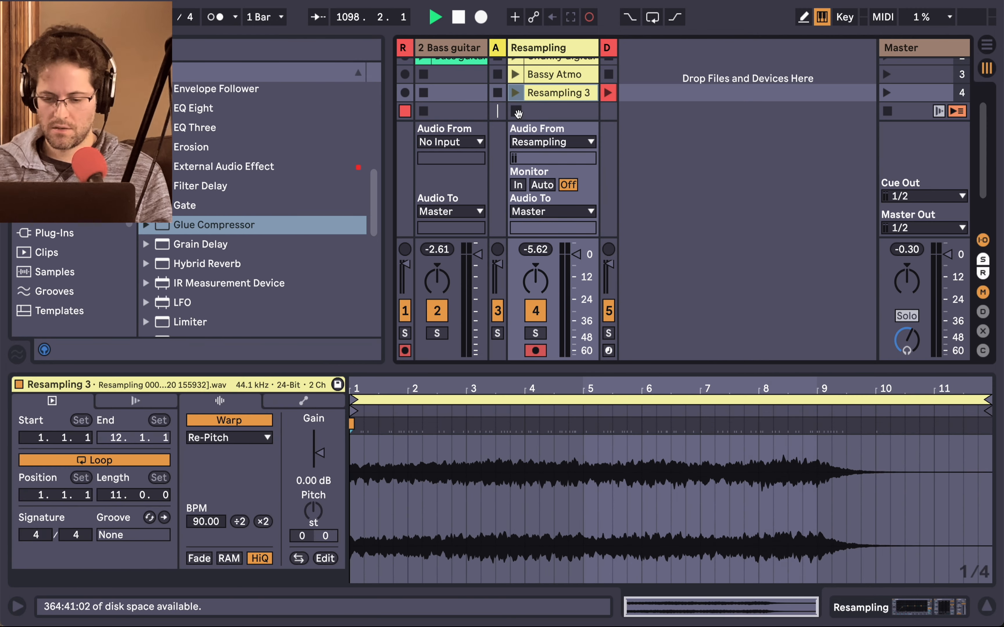
Step: Hide the mixer's In/Out section and widen the Resampling track until the full clip names fit
key("super+alt+i")
key("super+alt+i")
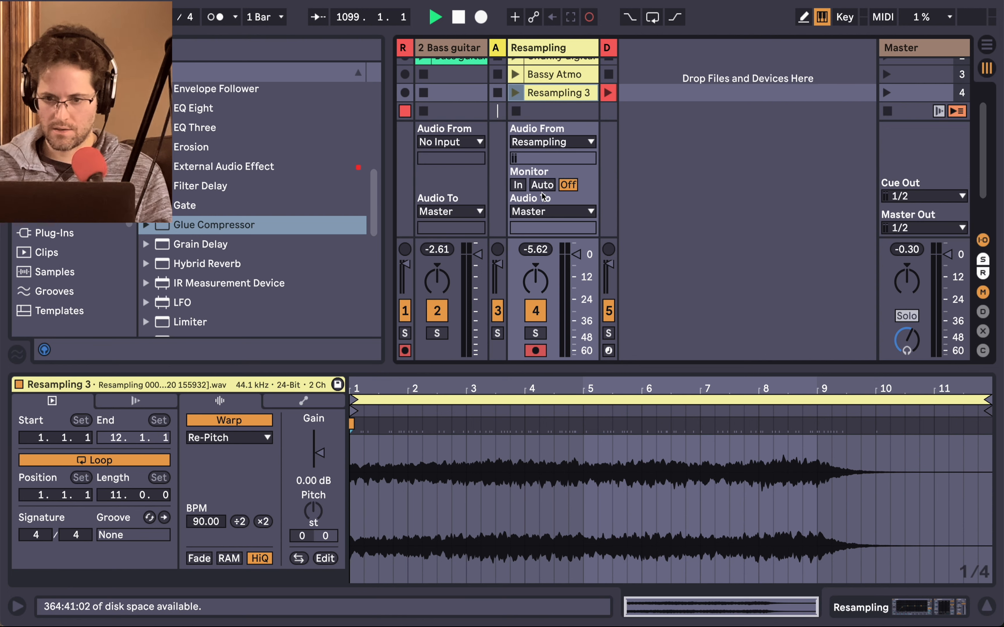
key("super+alt+i")
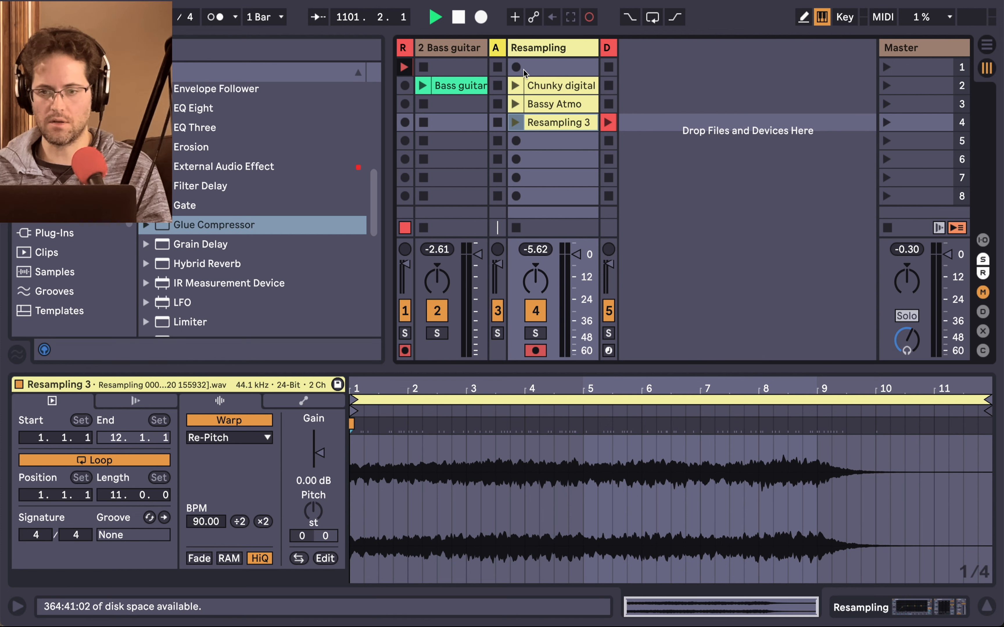
left_click(545, 86)
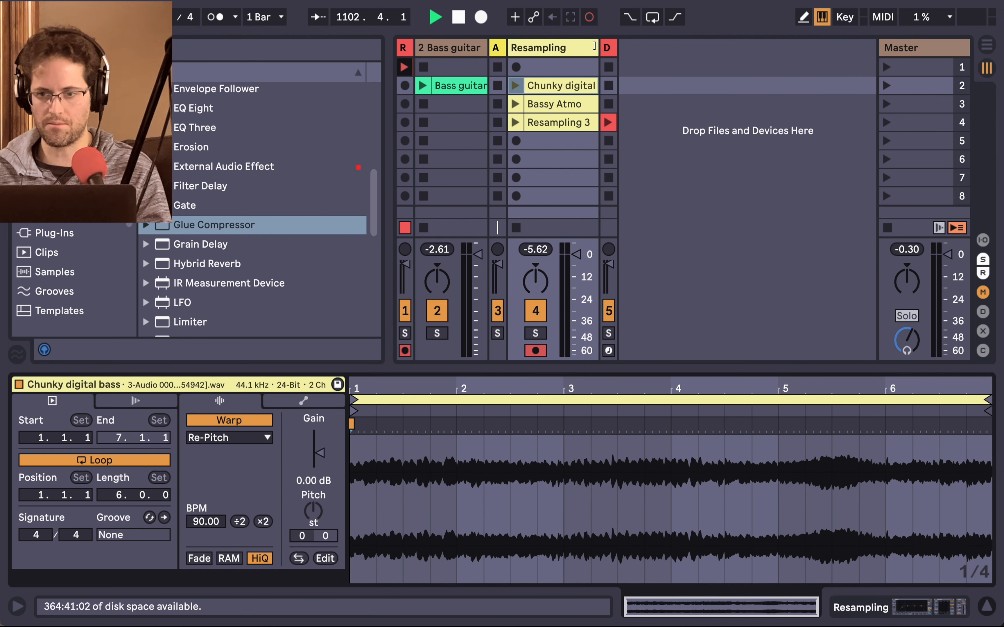
left_click_drag(594, 46, 648, 53)
Step: Audition the Chunky digital bass clip followed by the Bassy Atmo clip
left_click(515, 86)
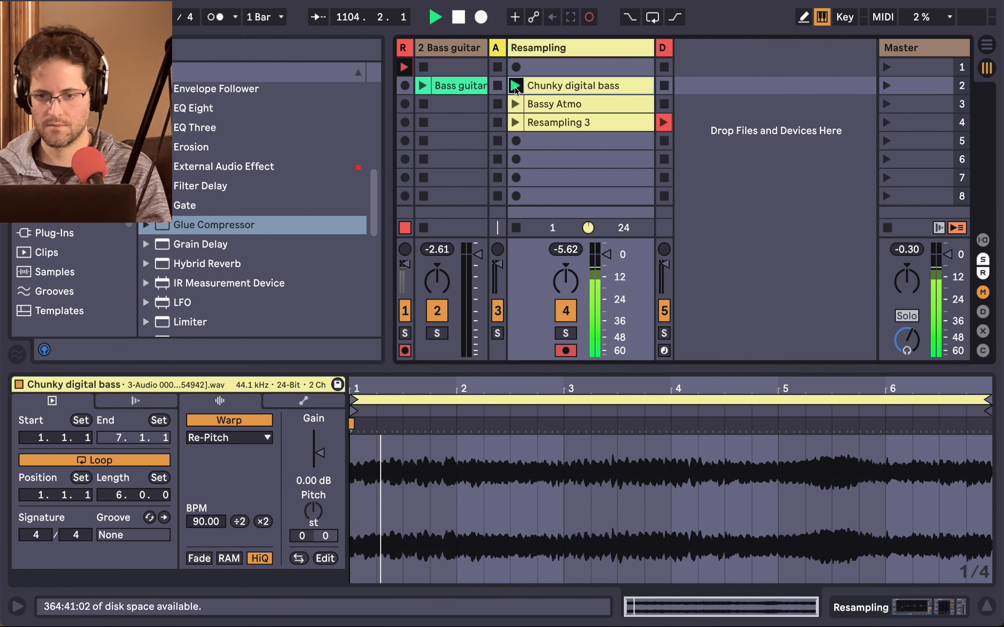
left_click(514, 106)
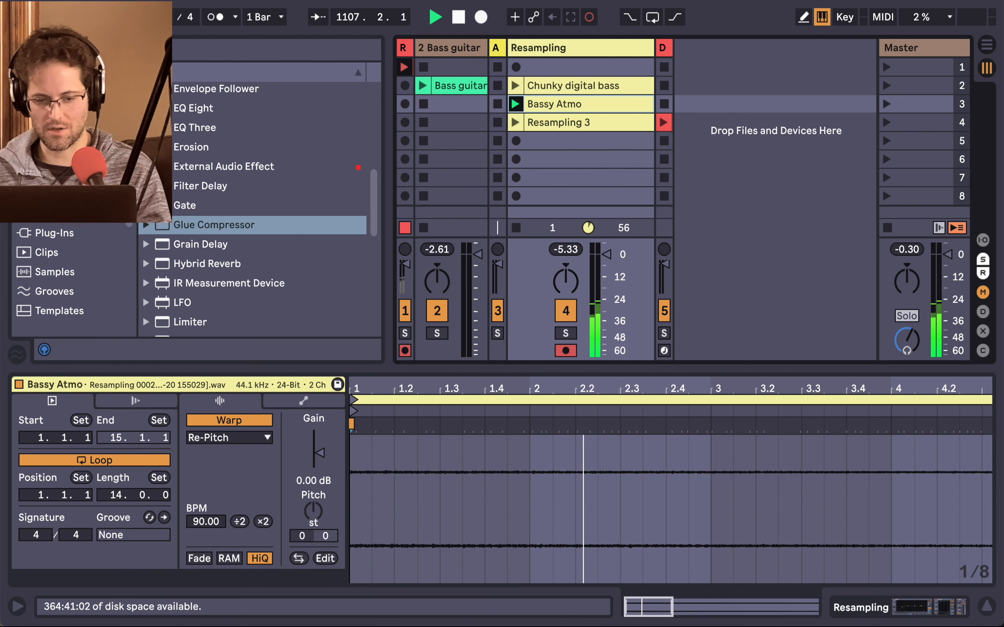
left_click(314, 512)
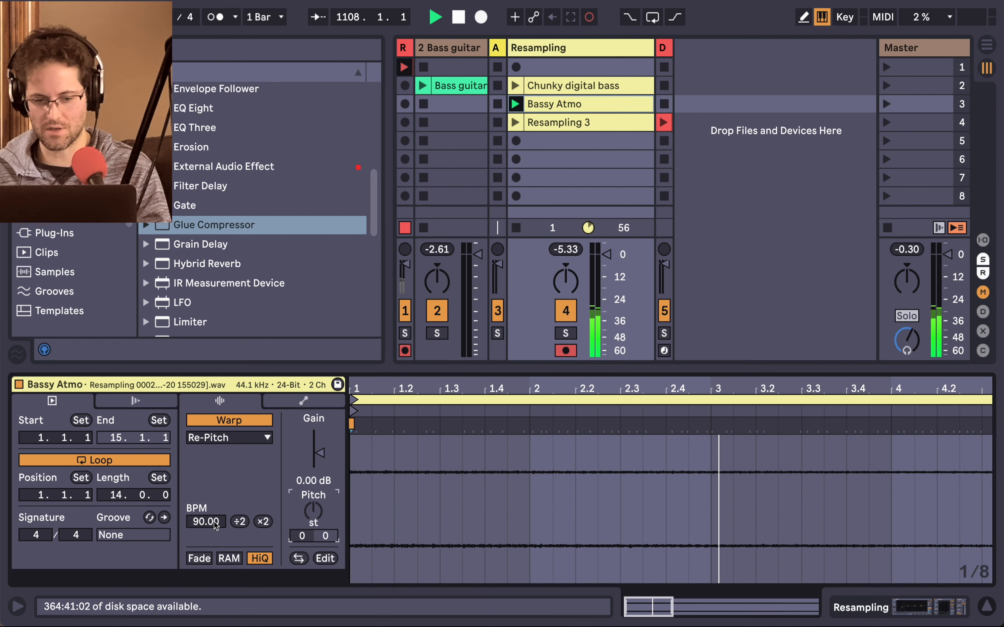
Step: Set the Bassy Atmo clip's BPM to 5.00 and shorten its loop and end to a length of 0.2.0
left_click_drag(216, 523, 213, 526)
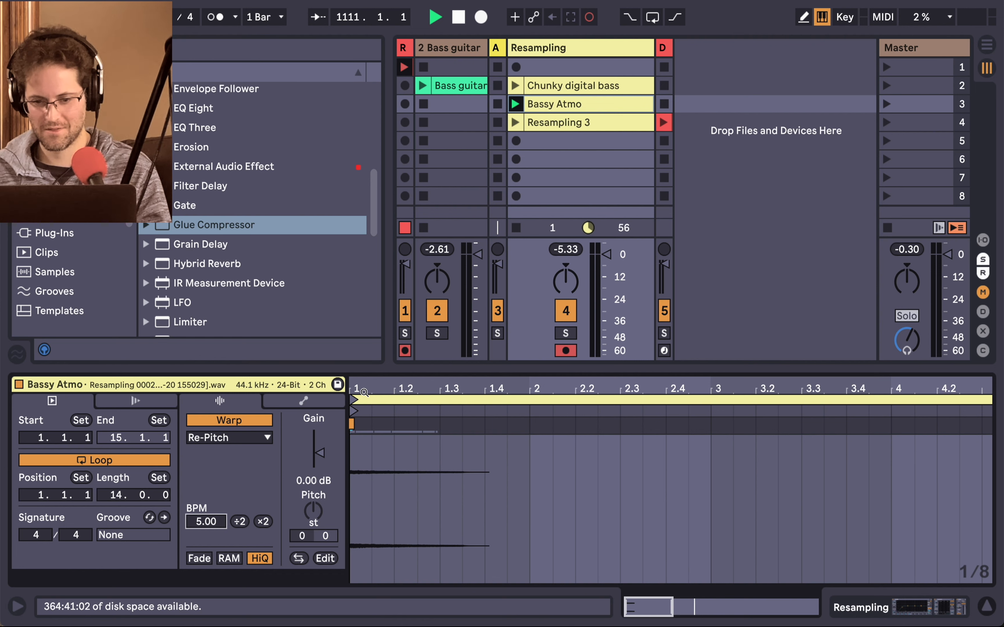
left_click_drag(364, 392, 363, 340)
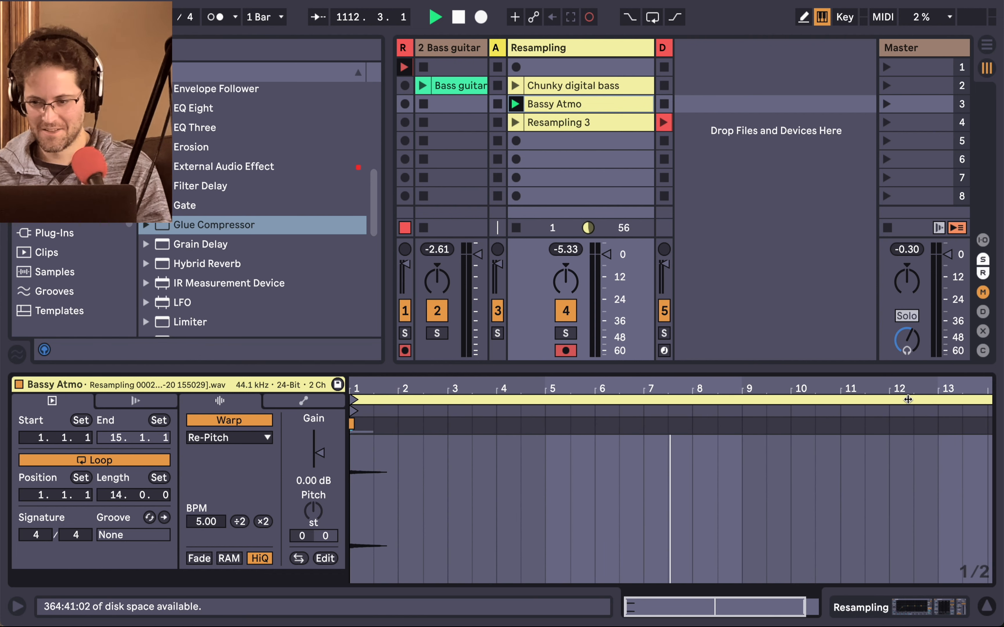
left_click_drag(908, 400, 909, 379)
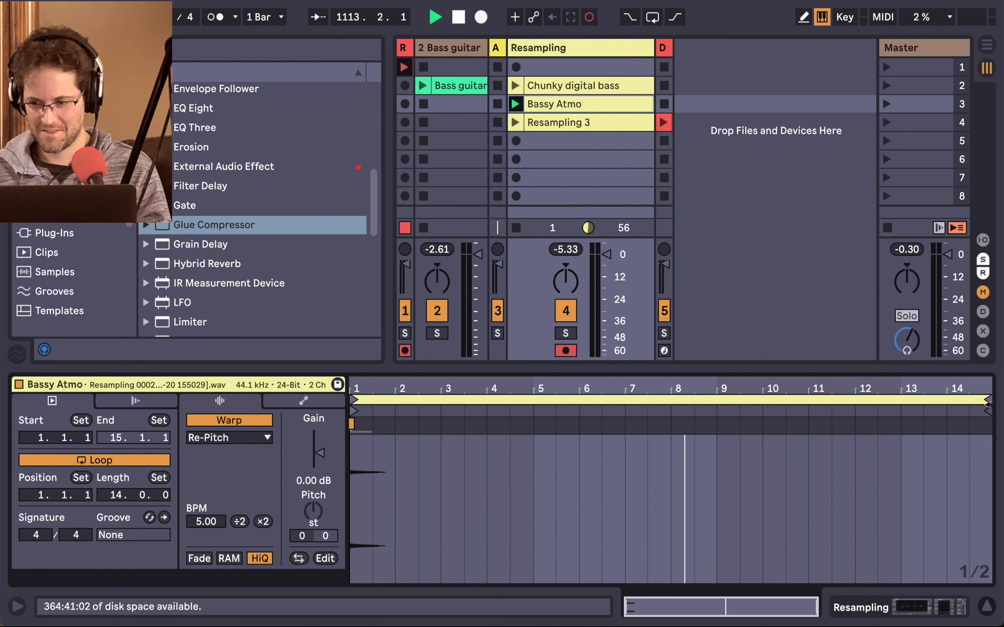
mouse_move(988, 404)
left_mouse_down()
mouse_move(423, 440)
mouse_move(377, 477)
left_mouse_up()
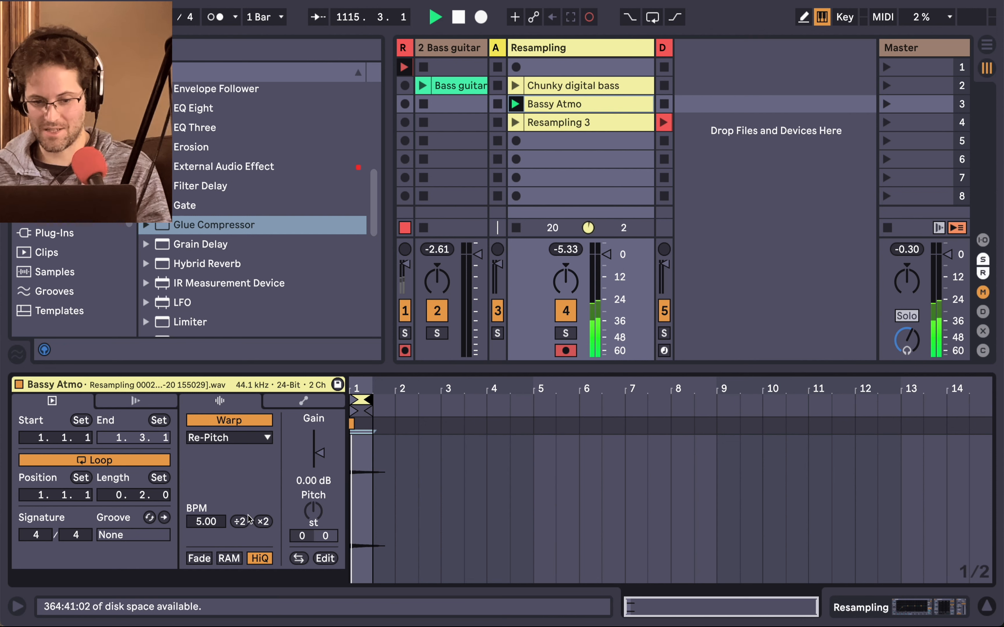
Step: Set the Bassy Atmo clip's BPM to 40.00 and its loop length to 4.2.0, ending at 5.3.1
left_click_drag(213, 523, 212, 493)
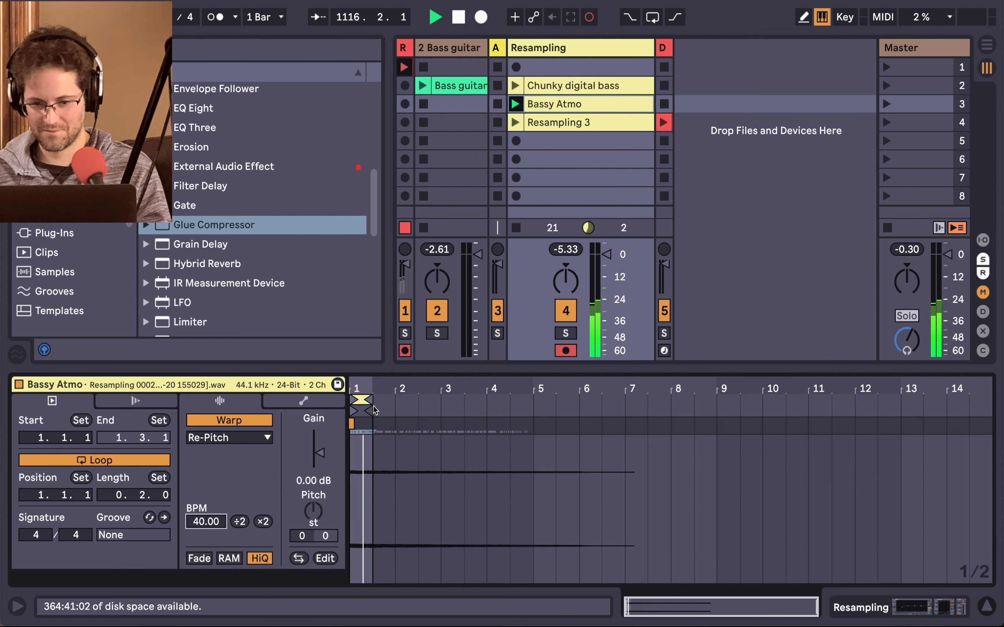
mouse_move(373, 410)
left_mouse_down()
mouse_move(622, 404)
mouse_move(557, 409)
left_mouse_up()
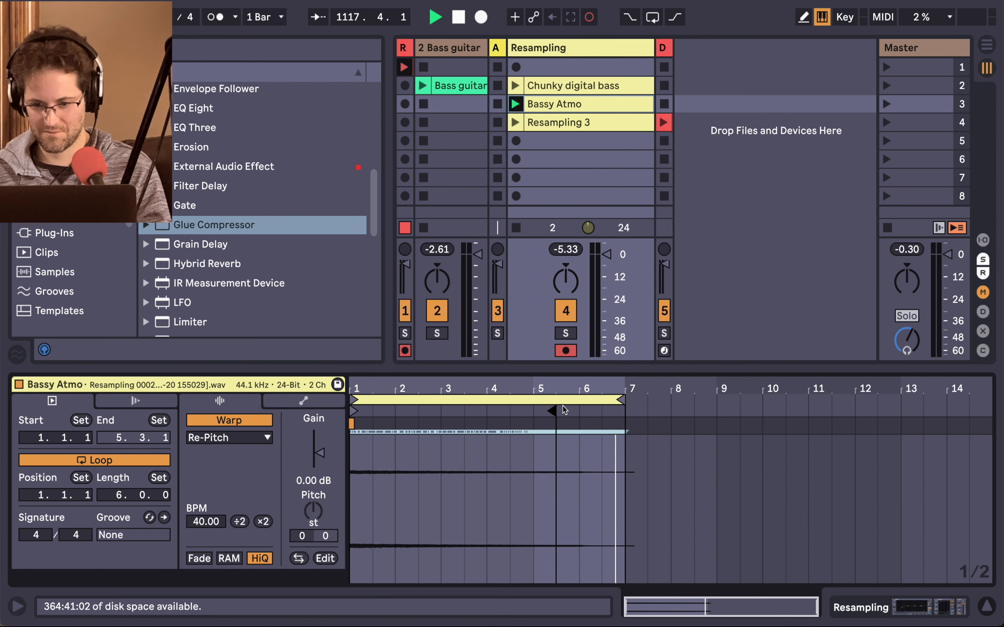
left_click_drag(621, 399, 556, 398)
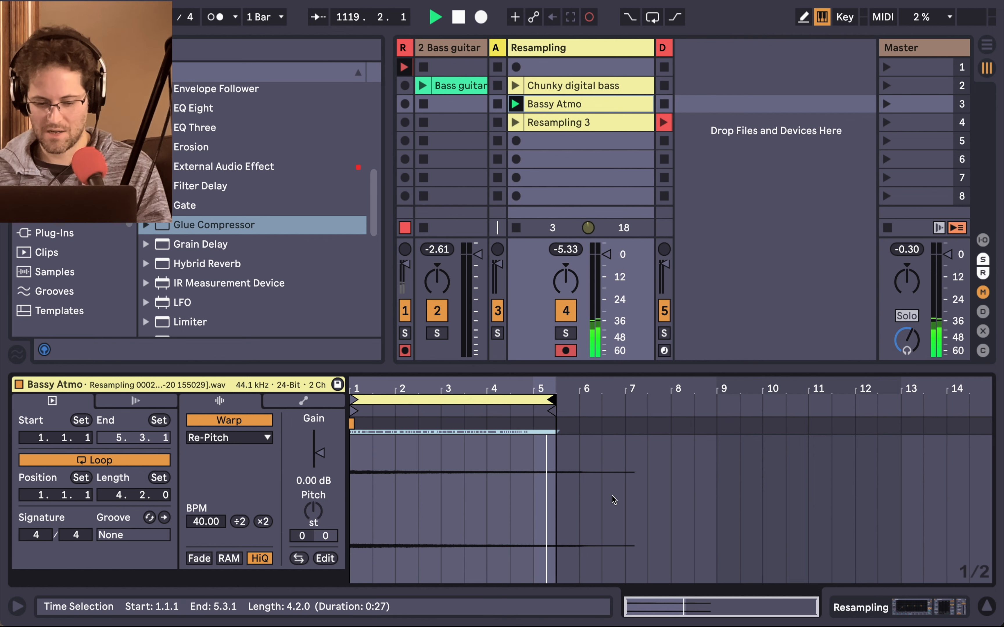
Step: Undo all the recent BPM and loop length changes on the Bassy Atmo clip
key("super+z")
key("super+z")
key("super+z")
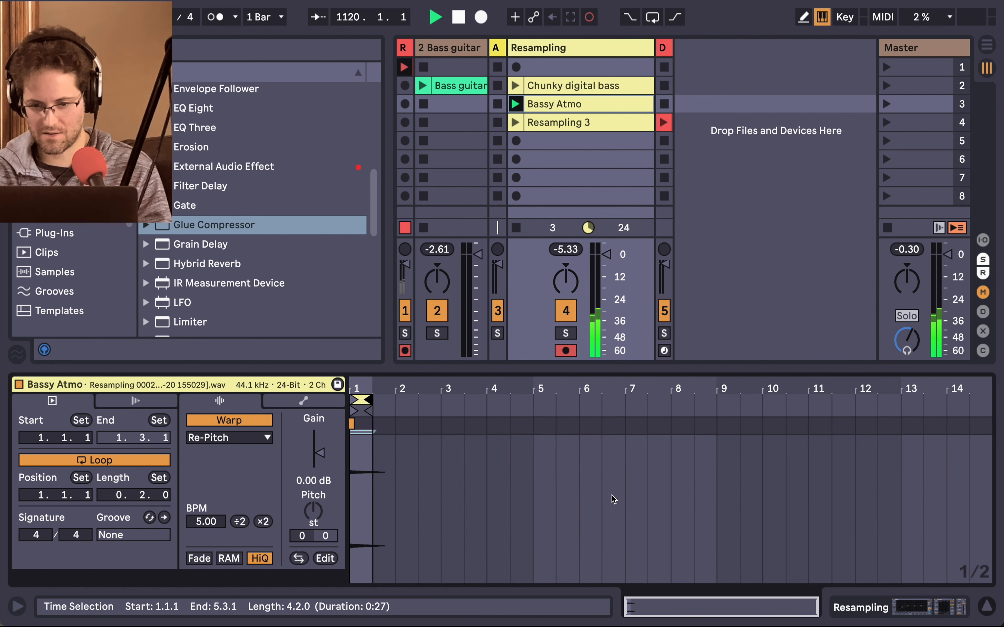
key("super+z")
key("super+z")
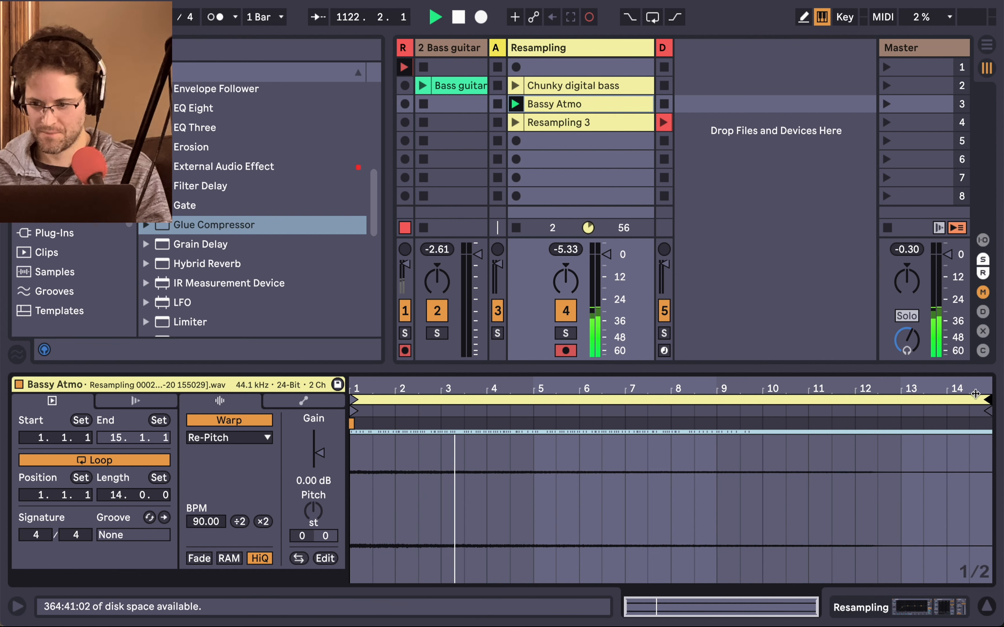
Step: Trim the Bassy Atmo loop to 12 bars, and play Resampling 3 with its loop shortened to 8.3.0, ending at 9.4.1
left_click_drag(976, 394, 907, 409)
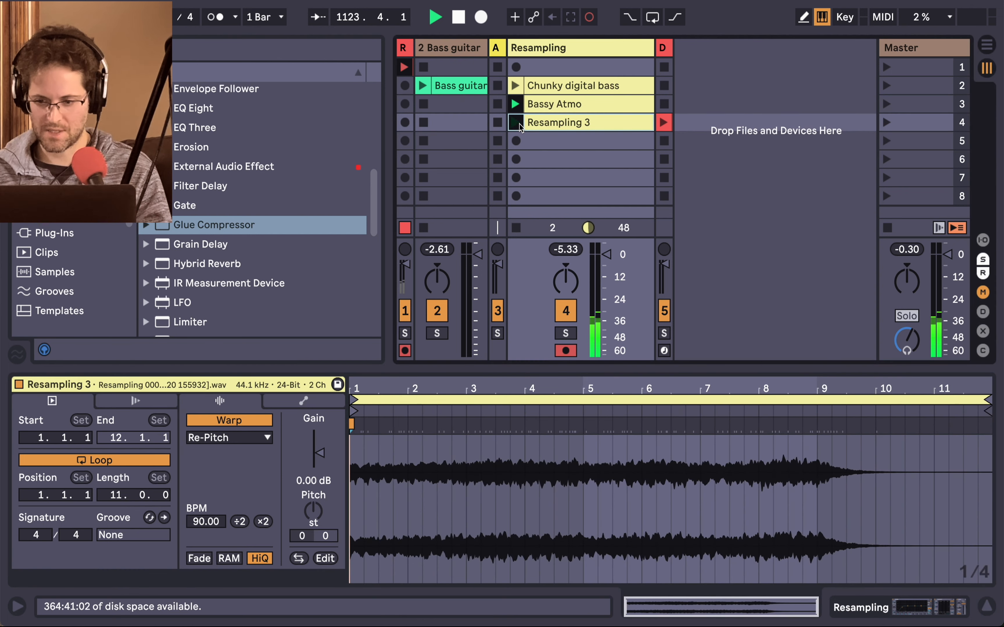
left_click_drag(996, 435, 860, 428)
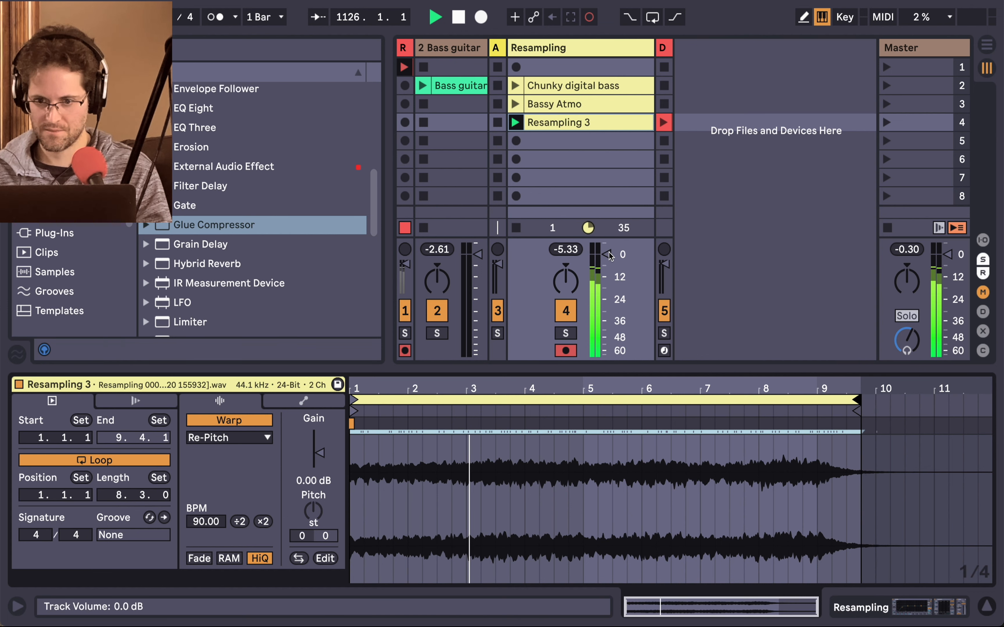
Step: Play Bassy Atmo, set its BPM to 76.00 and shorten its loop to 8 bars, ending at 9.1.1
left_click(517, 108)
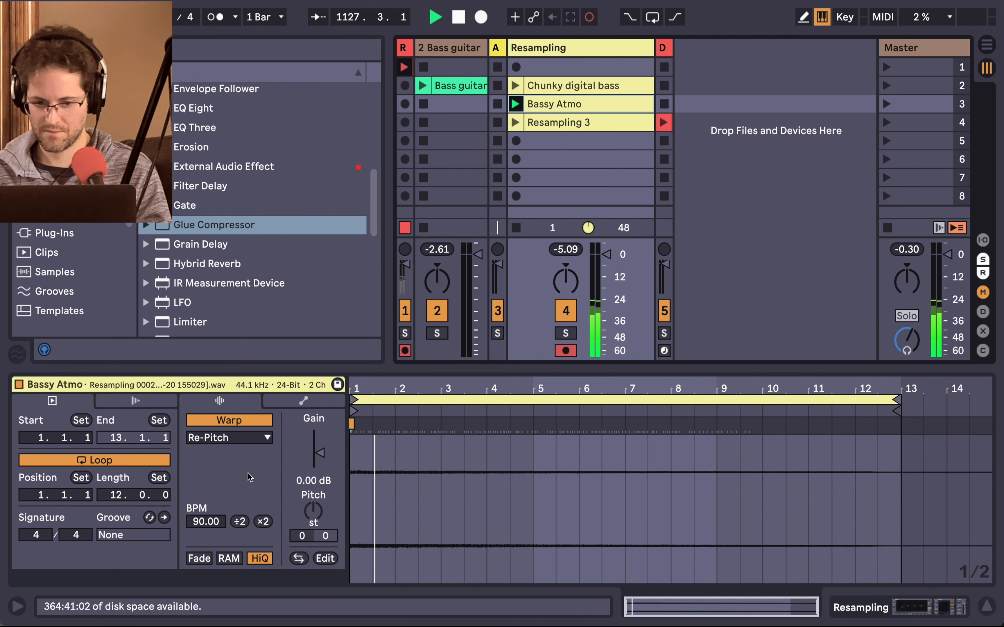
mouse_move(207, 523)
left_mouse_down()
mouse_move(207, 513)
mouse_move(206, 530)
left_mouse_up()
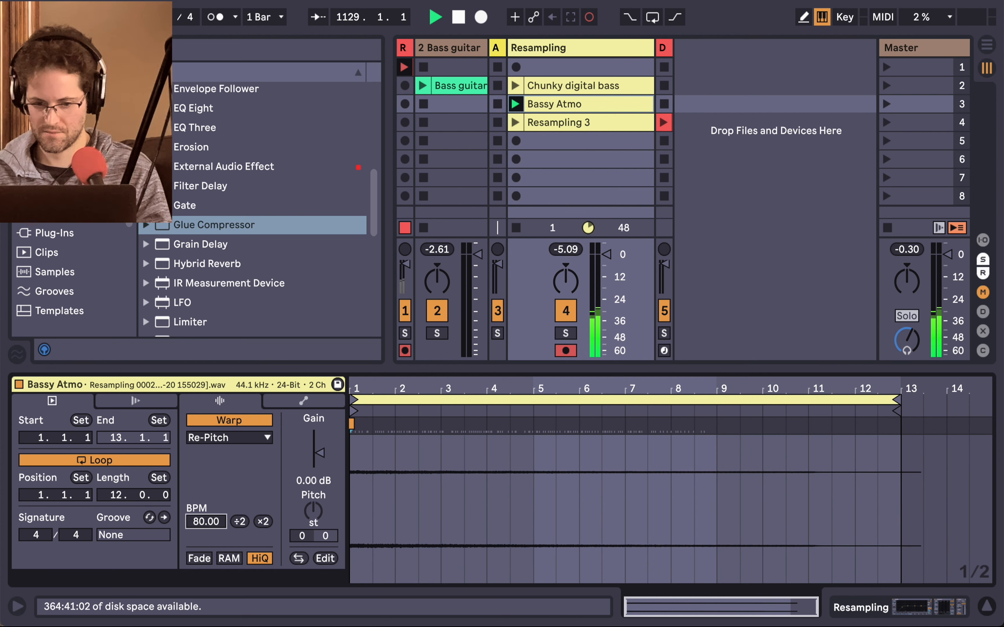
left_click_drag(896, 401, 833, 402)
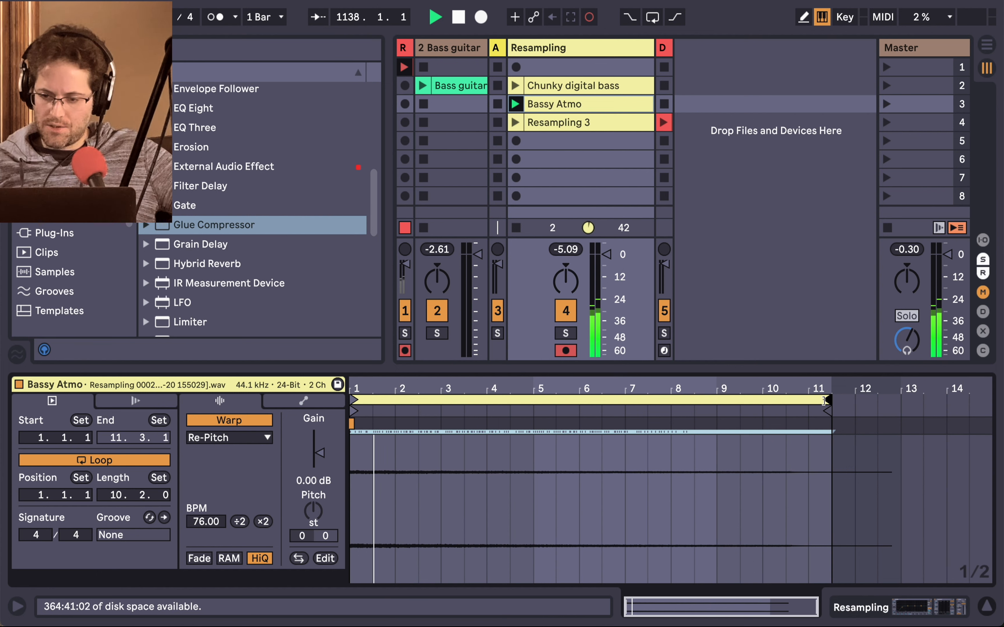
left_click_drag(826, 401, 712, 399)
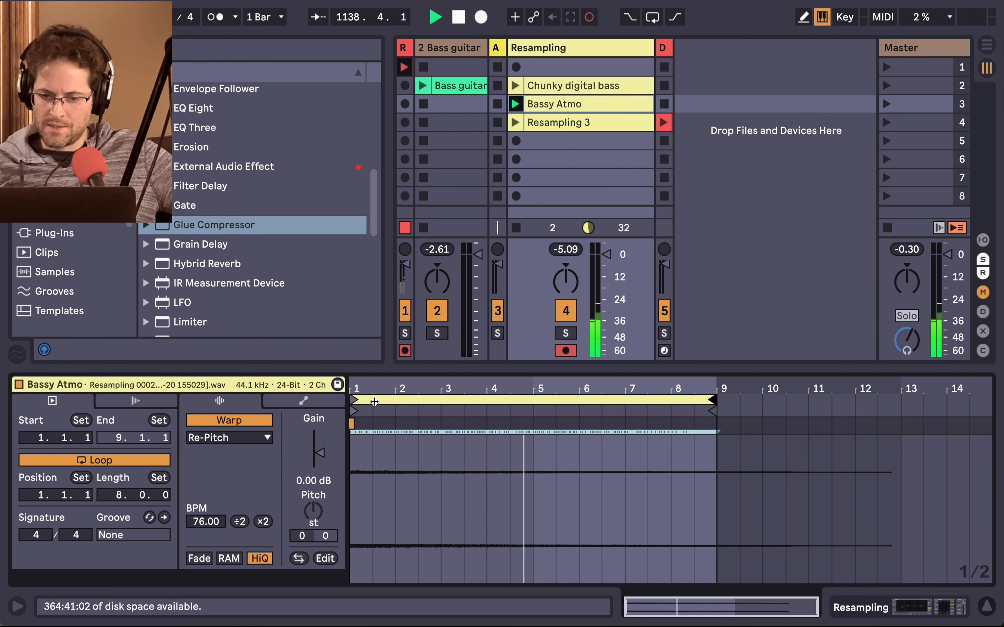